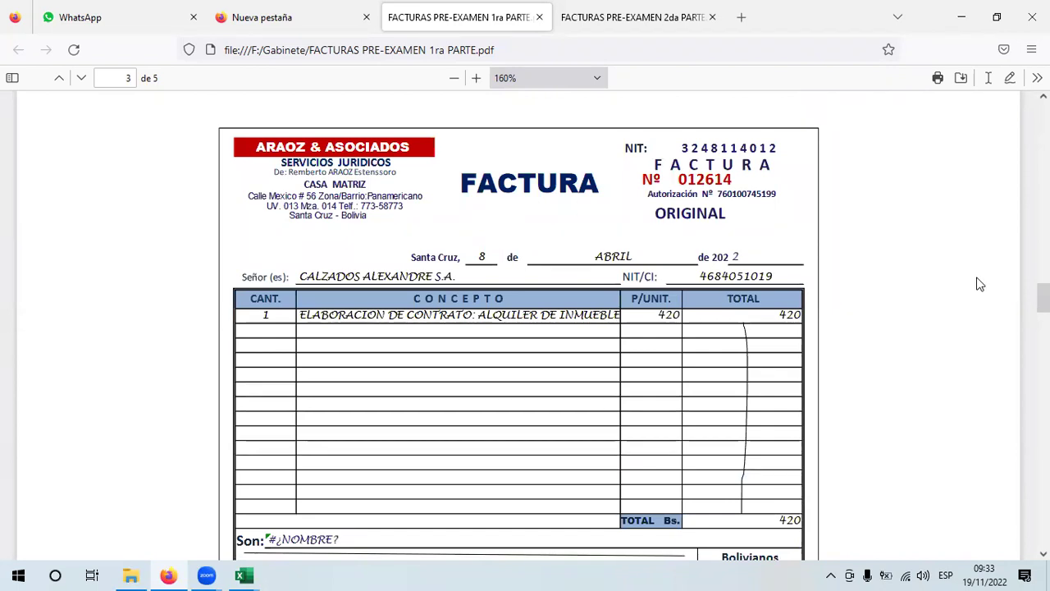
- Examine the April invoices and the property rental receipt issued to Calzados Alexandre S.A. on pages 3 and 4 of the PDF
scroll(1043, 300, down, 3)
scroll(1043, 308, down, 6)
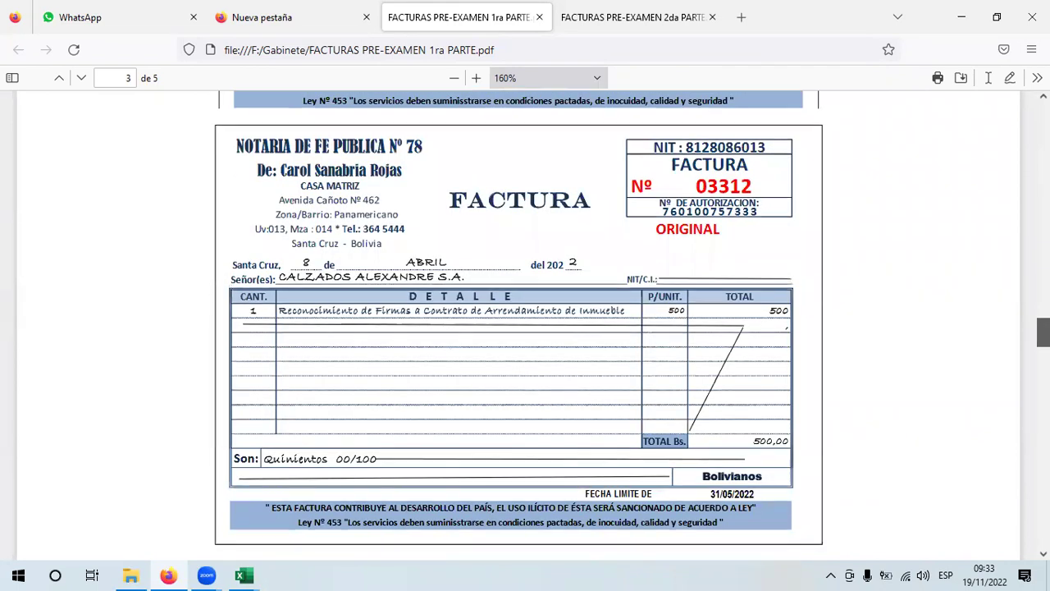
scroll(519, 317, down, 1)
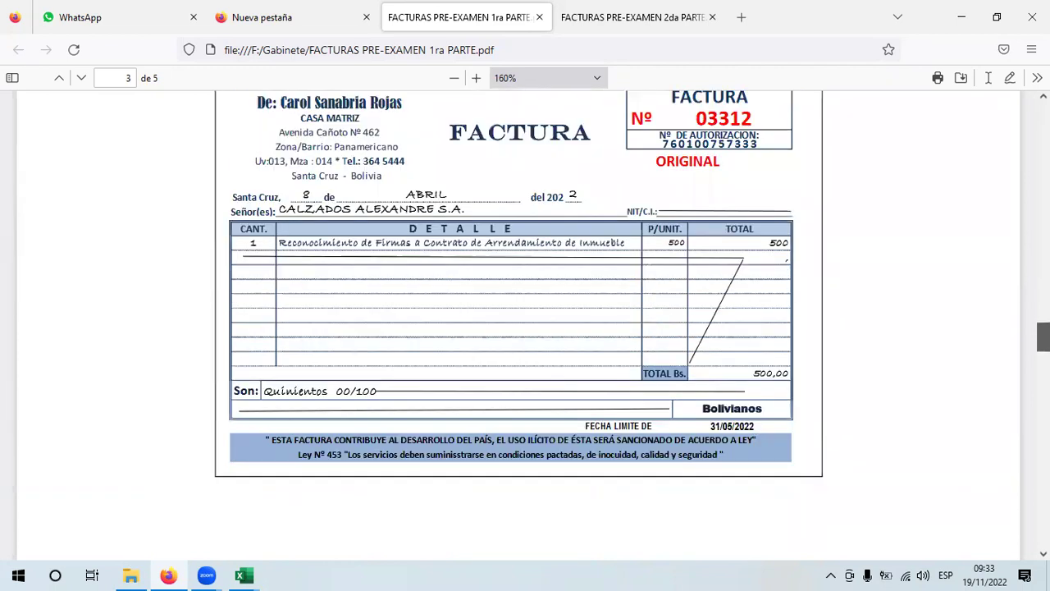
scroll(519, 317, down, 5)
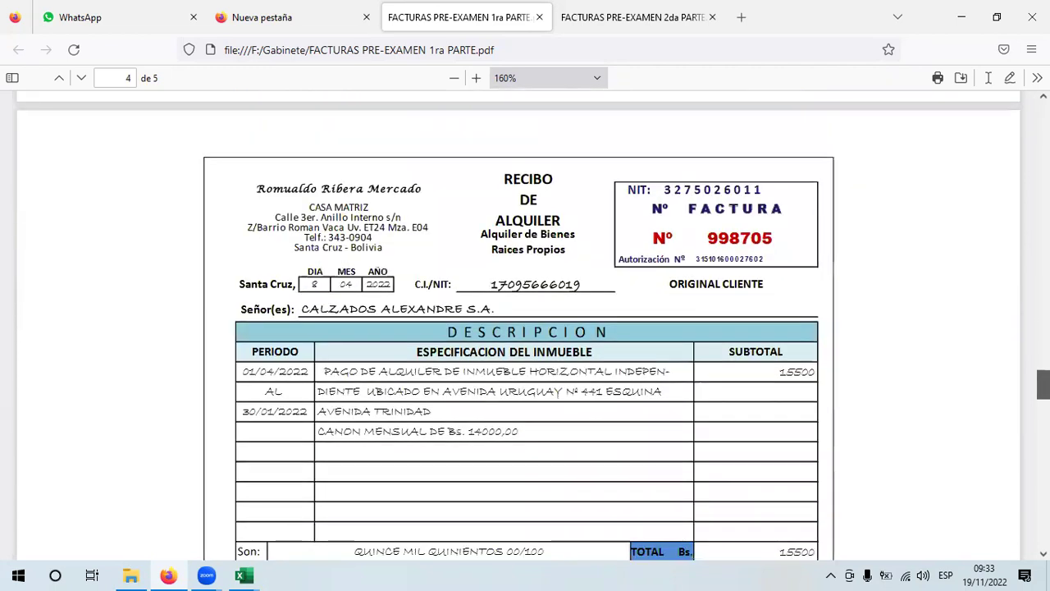
scroll(518, 317, down, 2)
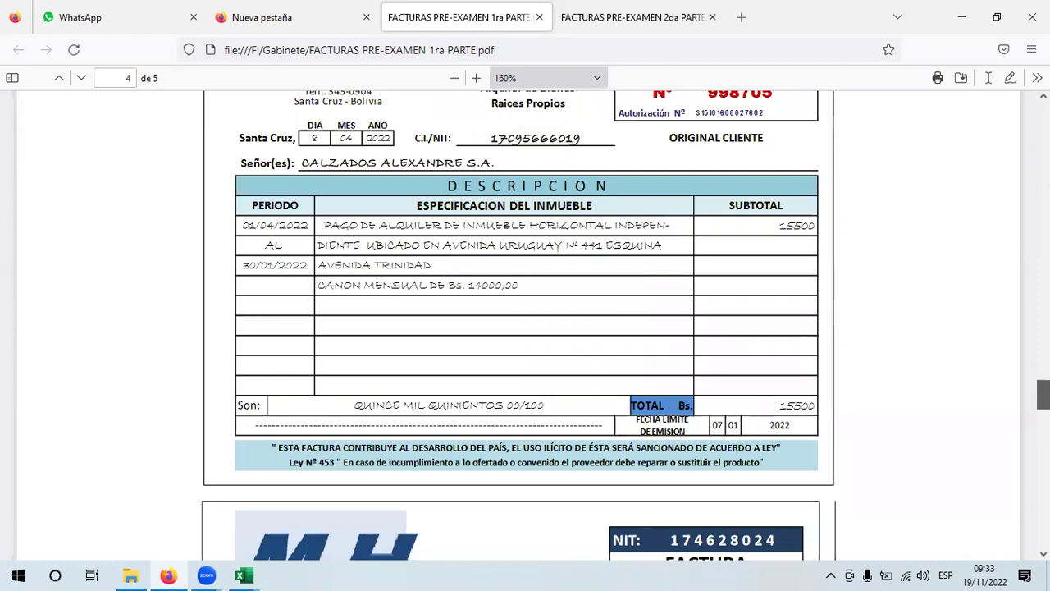
scroll(518, 317, down, 1)
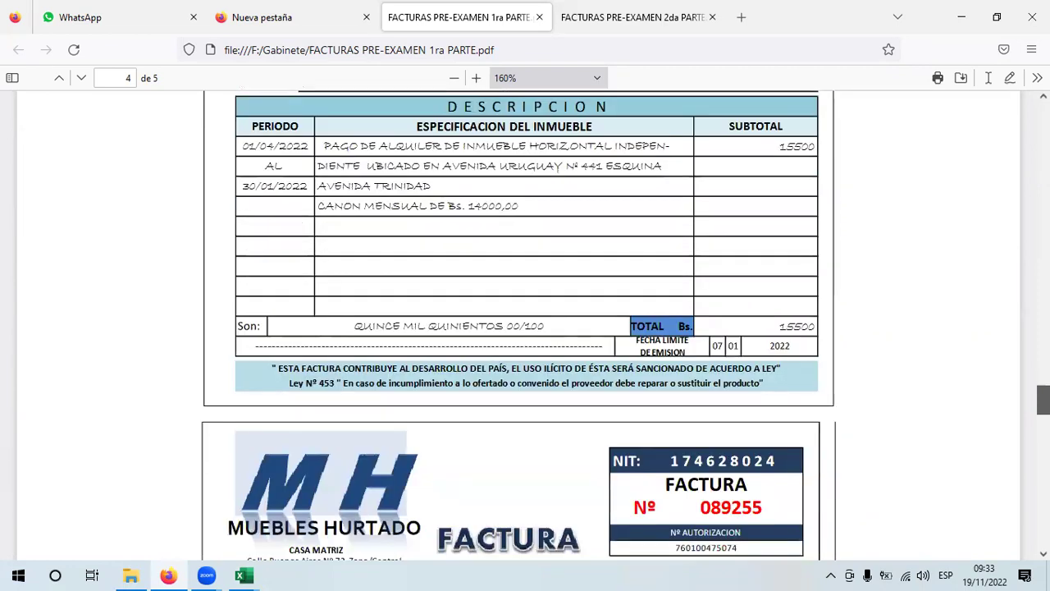
scroll(510, 333, down, 1)
scroll(510, 333, up, 3)
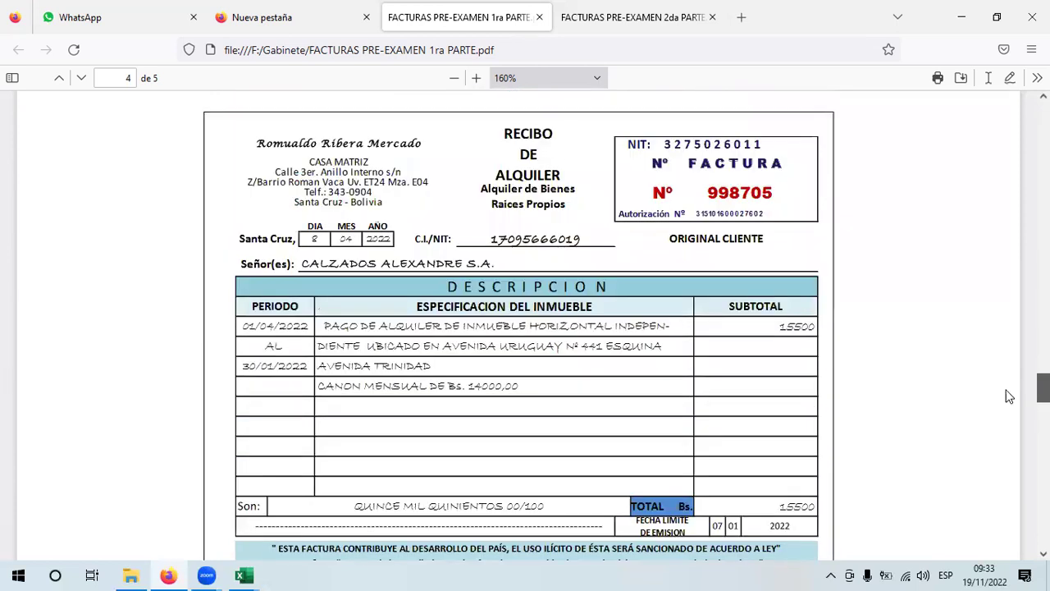
drag(303, 263, 495, 262)
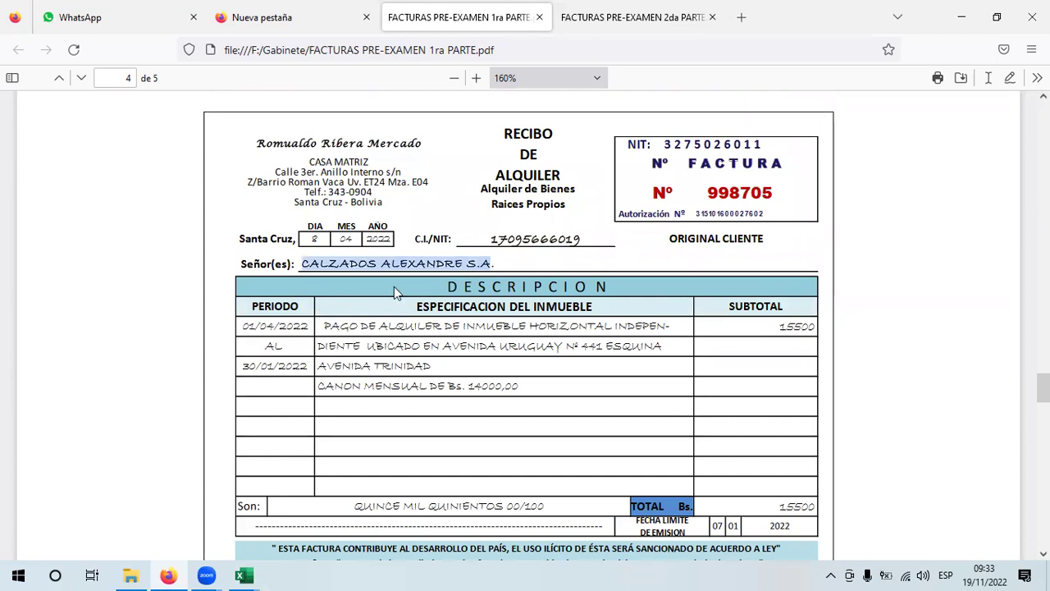
drag(326, 326, 566, 386)
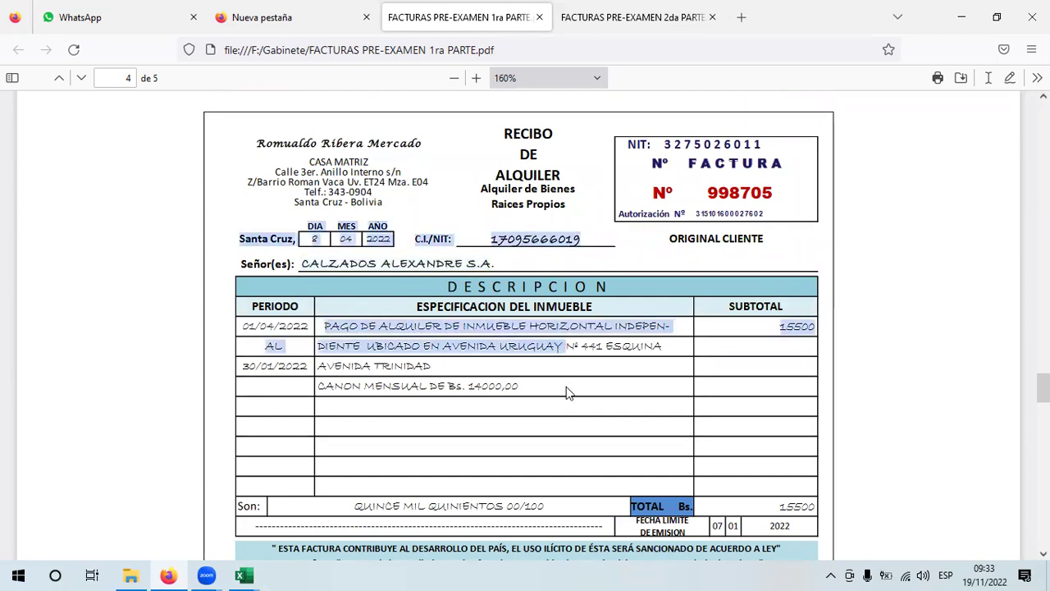
click(538, 396)
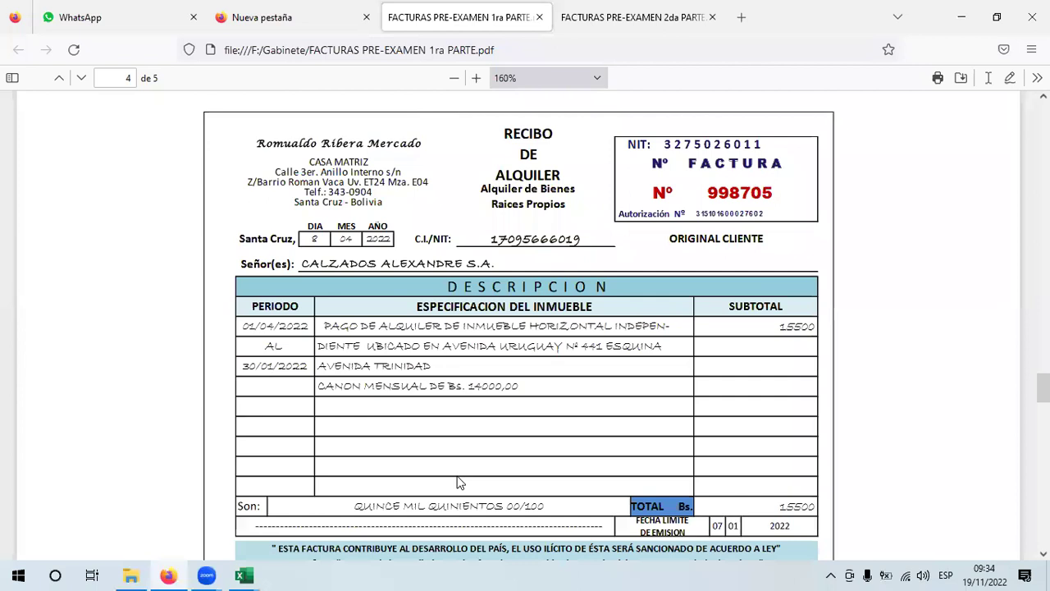
- Switch to the blank Excel workbook, merge and center A1:E1, and enter the title LIBRO DIARIO
click(242, 575)
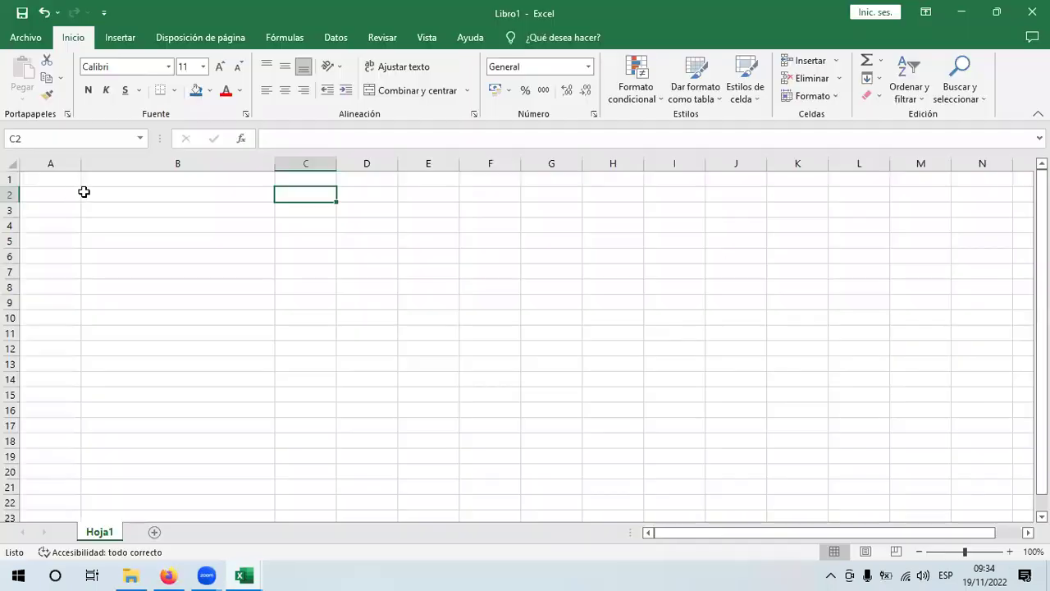
click(74, 191)
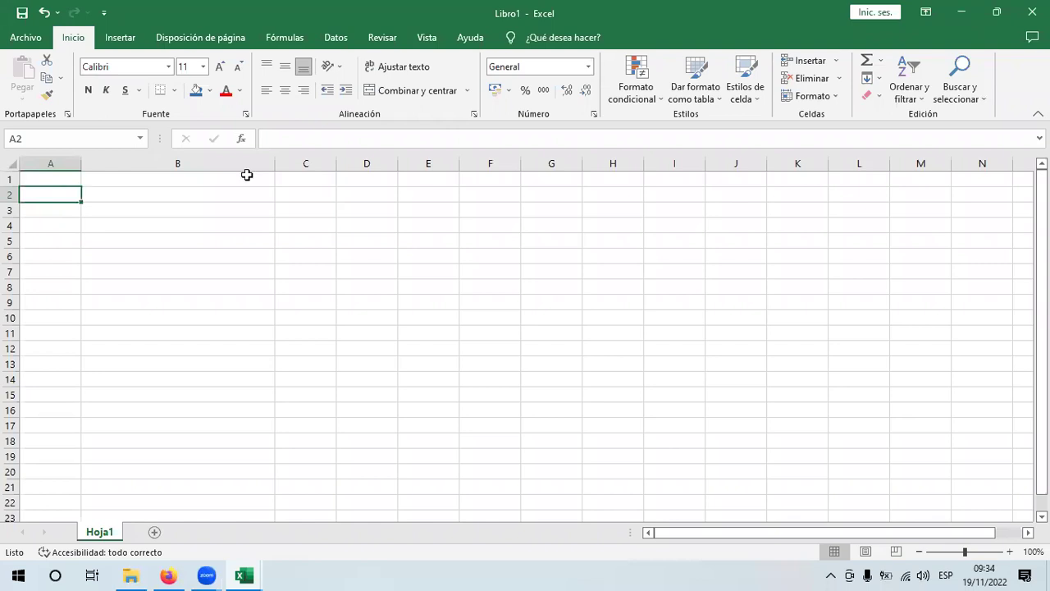
drag(50, 179, 428, 179)
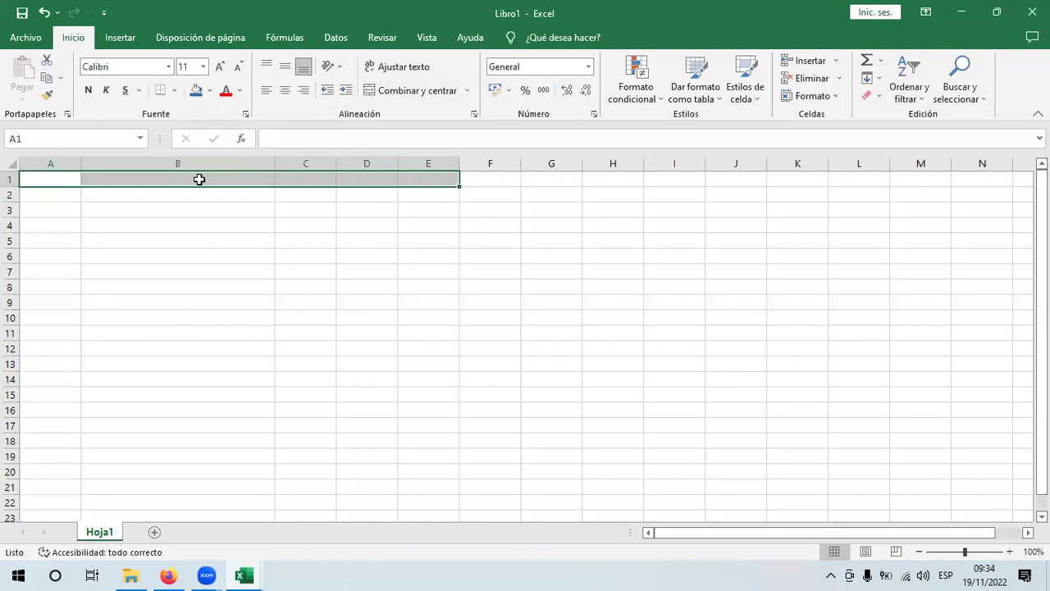
click(54, 179)
shift+click(443, 173)
click(387, 95)
text(LI)
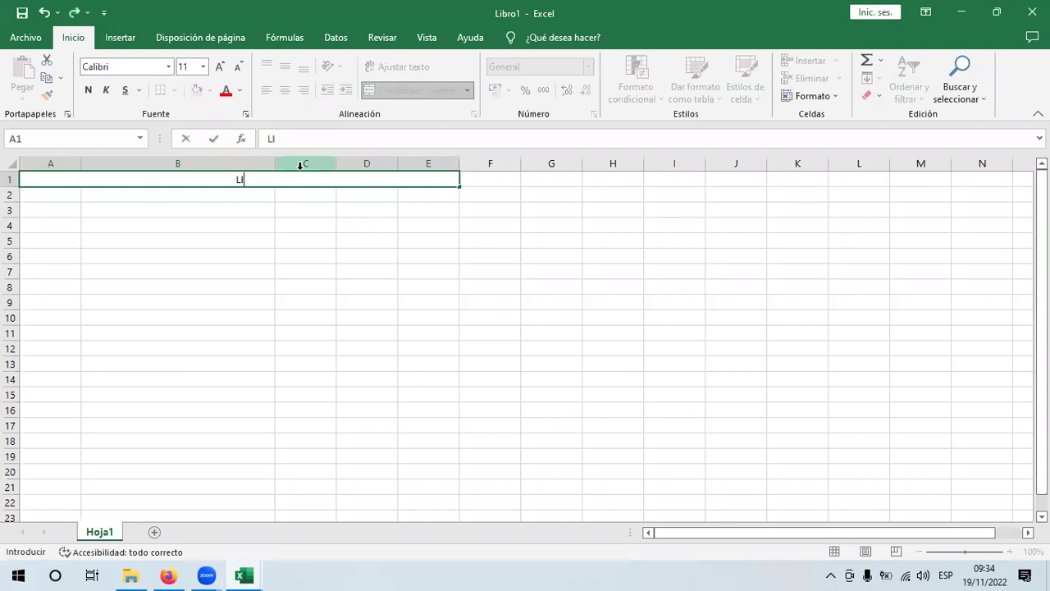
text(BRO DIARIO)
key(Return)
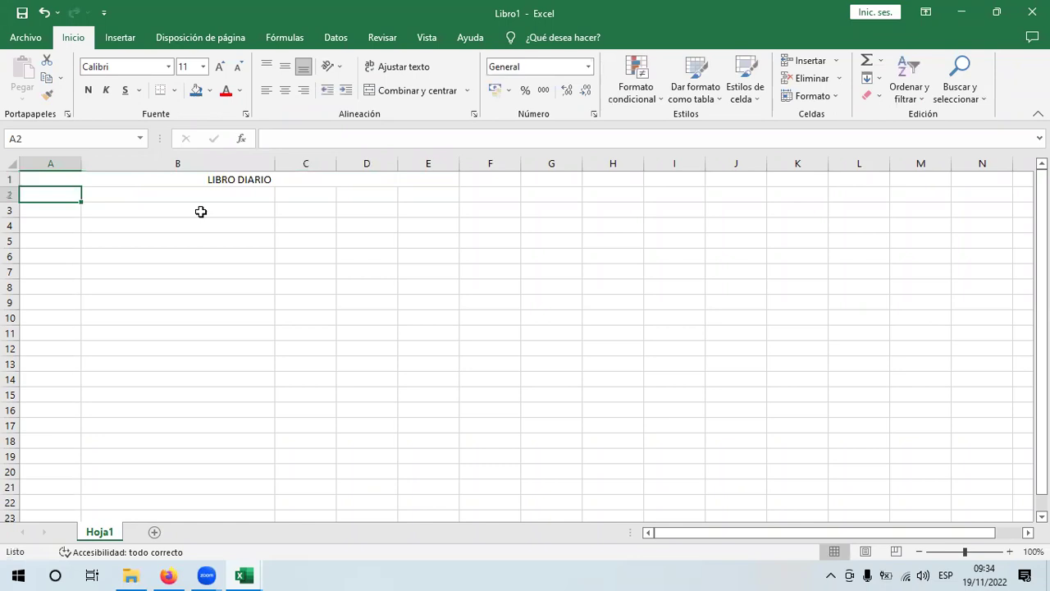
- Enter the account Banco in B3 and the number 1 in C3
click(200, 211)
text(bANCO)
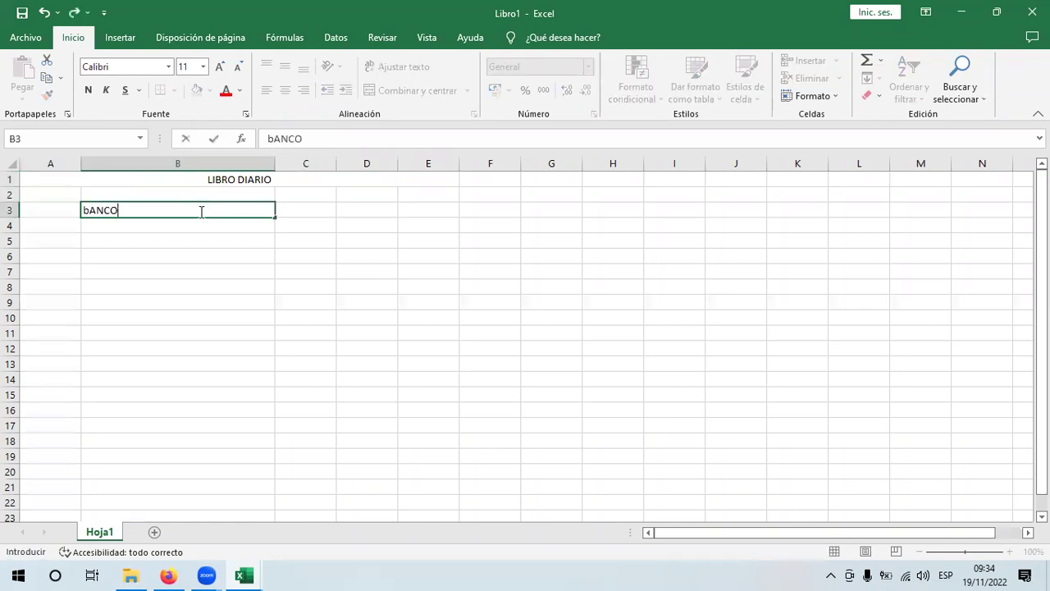
key(Tab)
text(1)
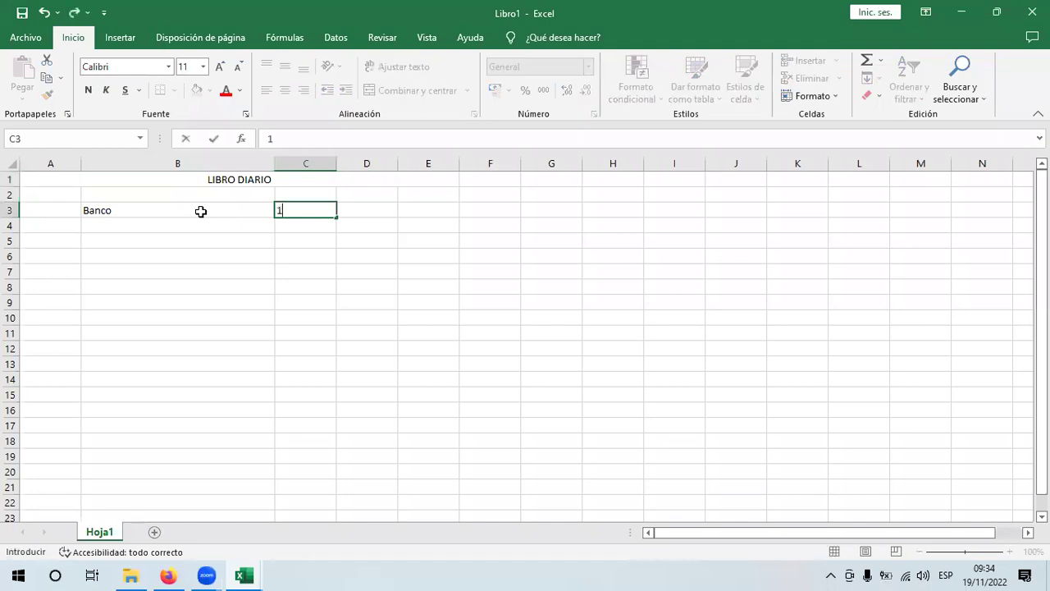
key(Tab)
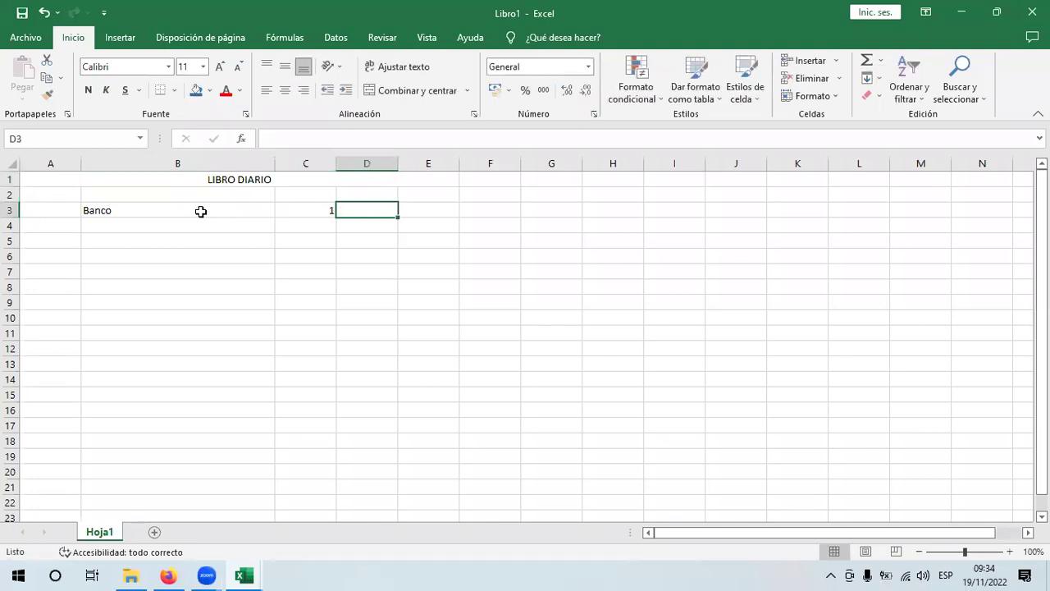
- Look up the cash deposit amount on the Banco Cumbre slip in the Firefox PDF and enter 900000 in Excel cell D3
click(168, 575)
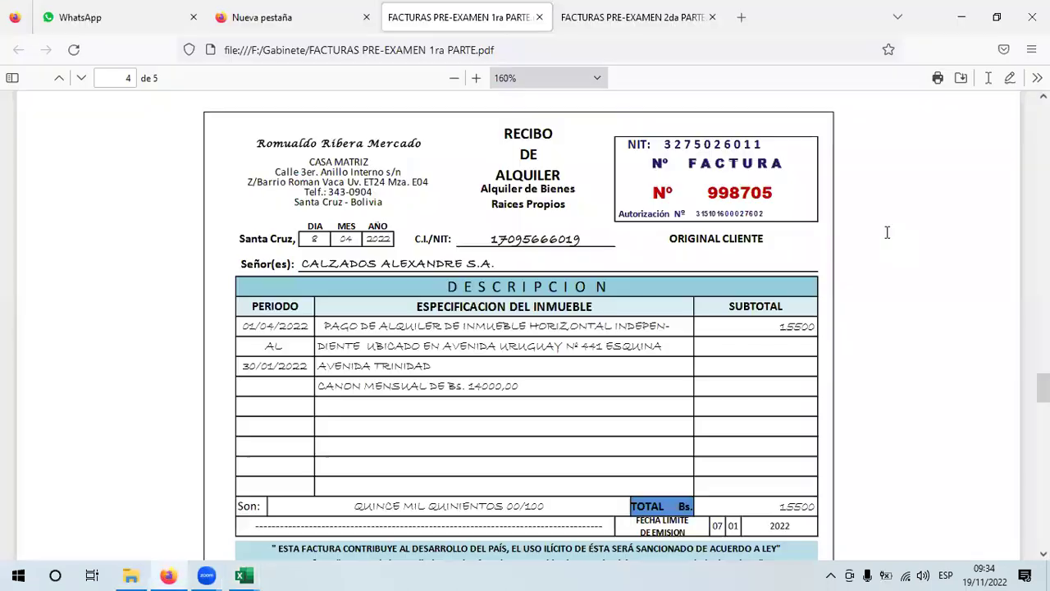
scroll(448, 146, up, 20)
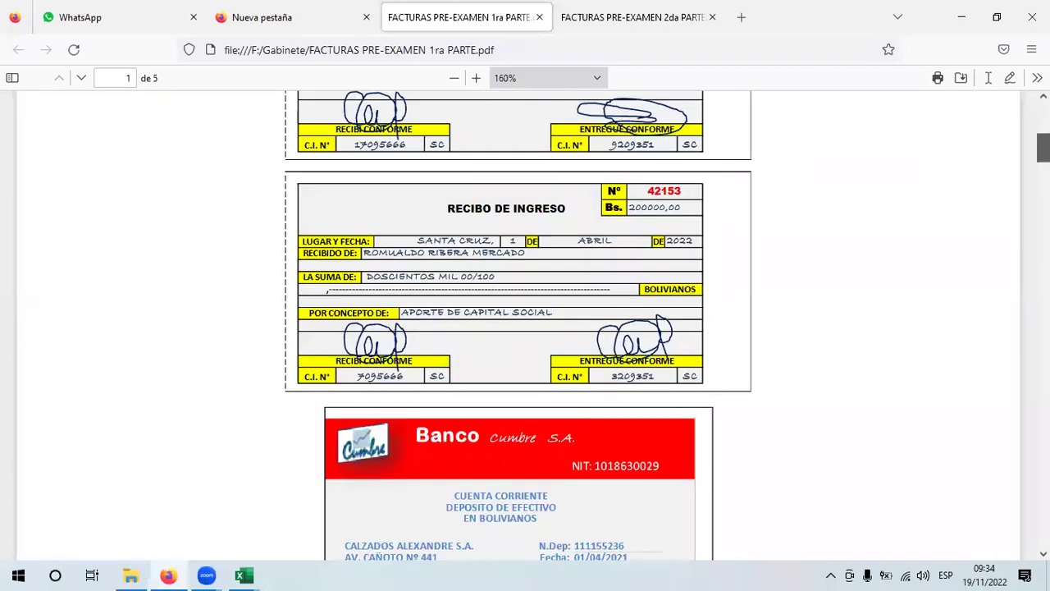
drag(617, 298, 526, 323)
click(531, 341)
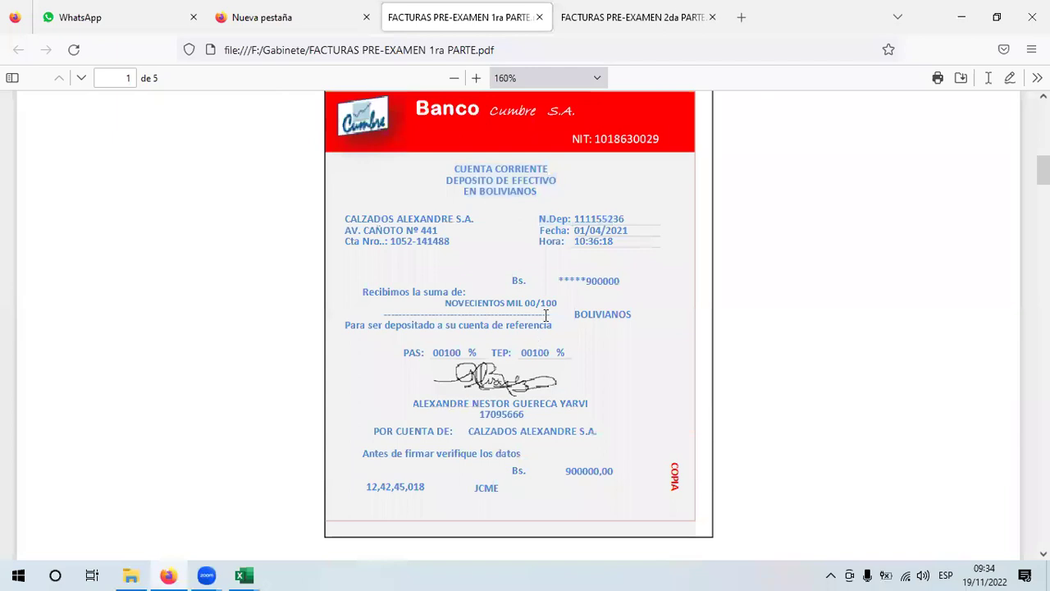
drag(585, 281, 629, 286)
double_click(619, 281)
click(624, 281)
double_click(625, 282)
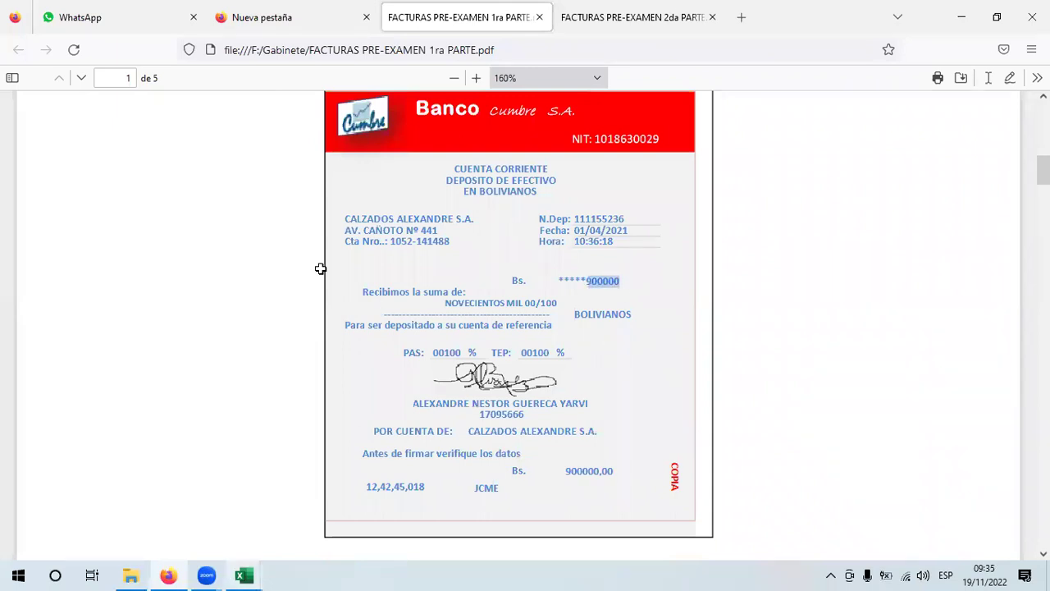
click(244, 575)
click(327, 508)
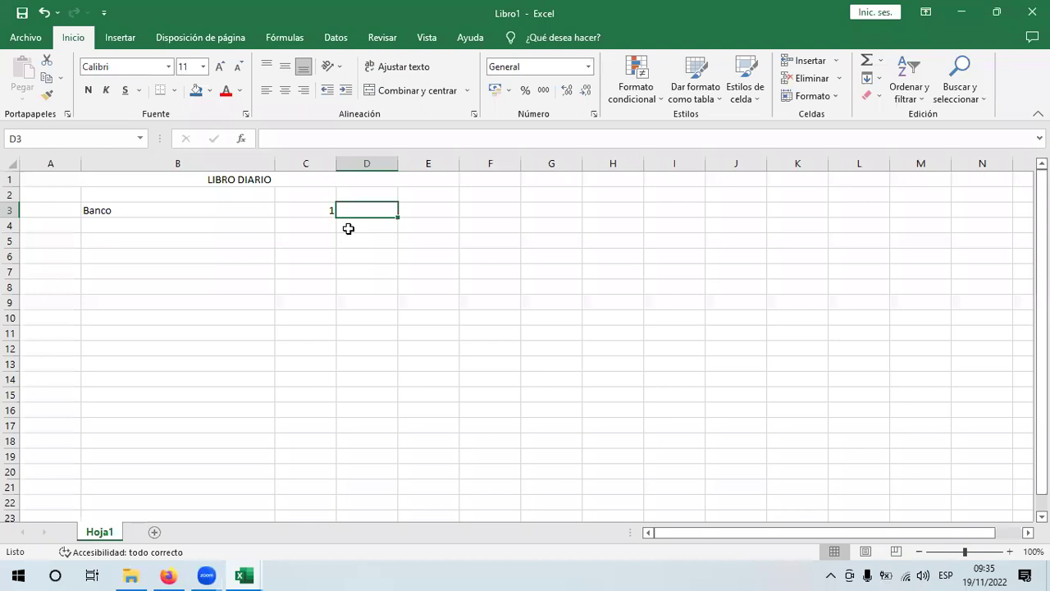
text(900000)
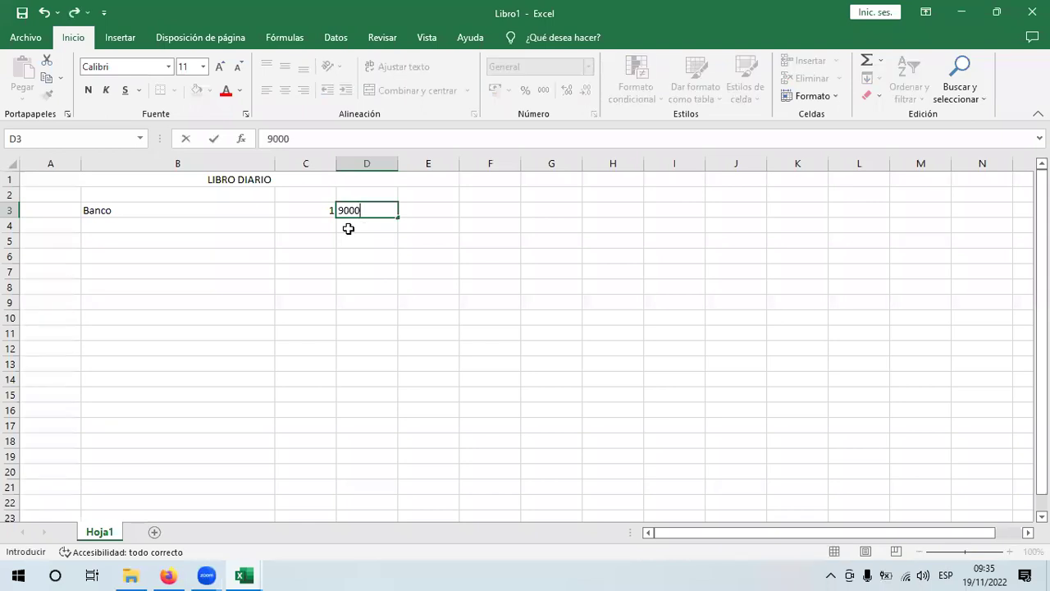
- Record the balancing entry in row 4 with the formula +D3 in E4 and the account Capital Social in B4
click(433, 230)
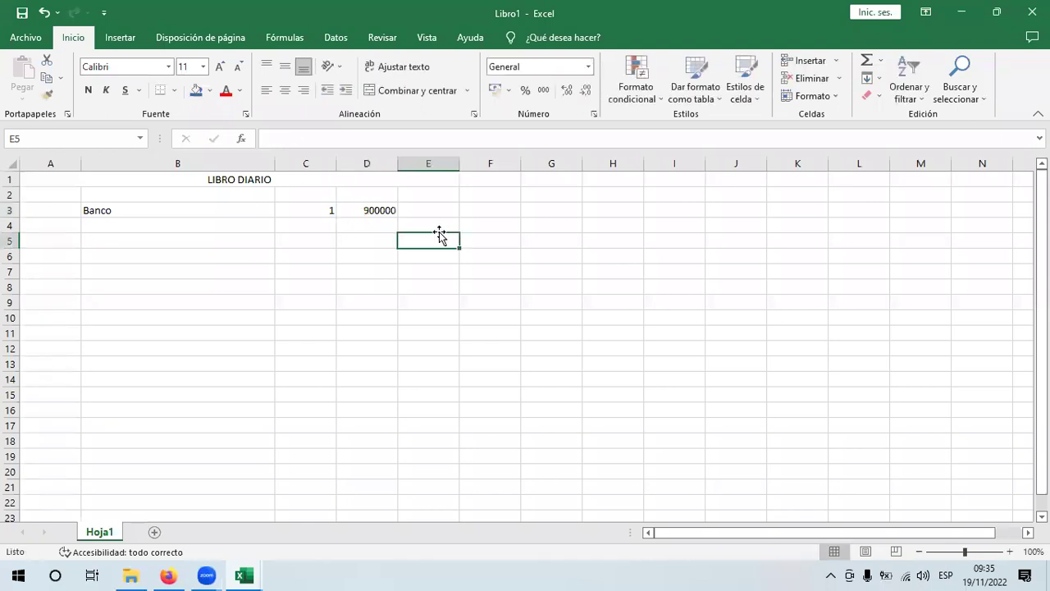
text(+)
click(375, 211)
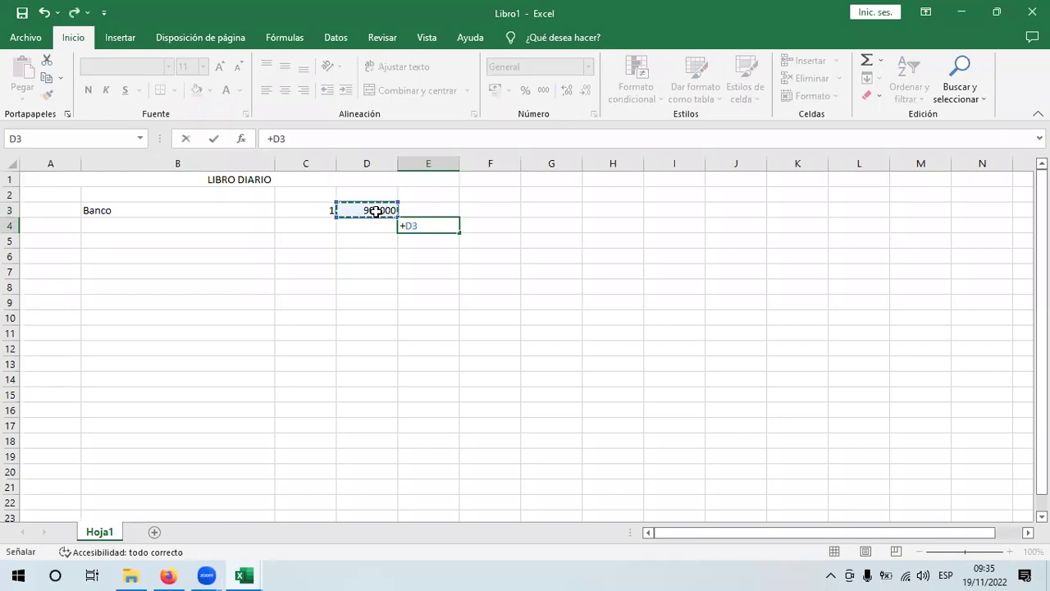
key(Return)
click(196, 230)
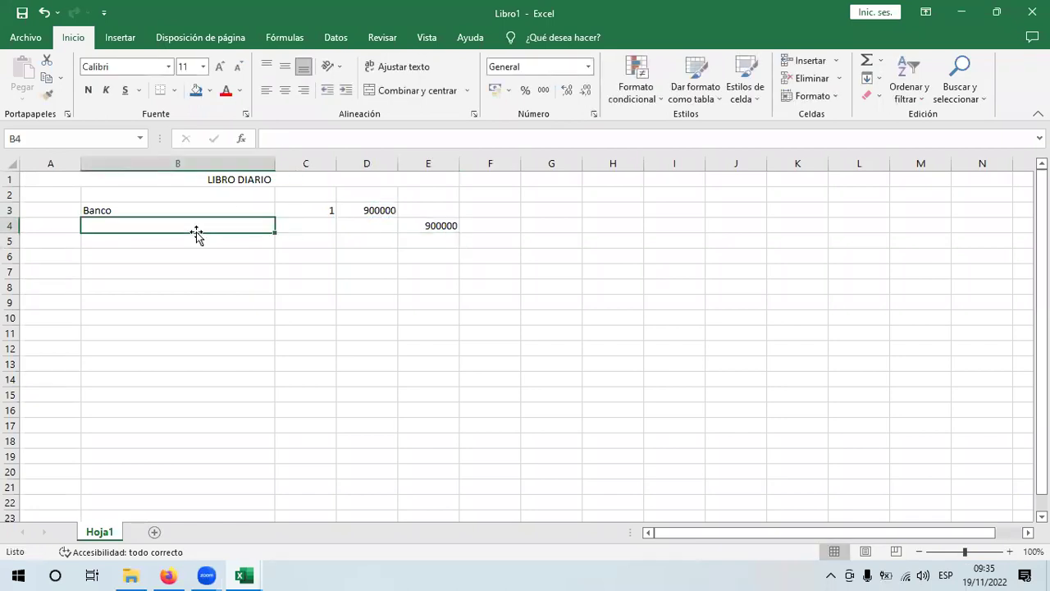
text(Capital Socia)
key(Return)
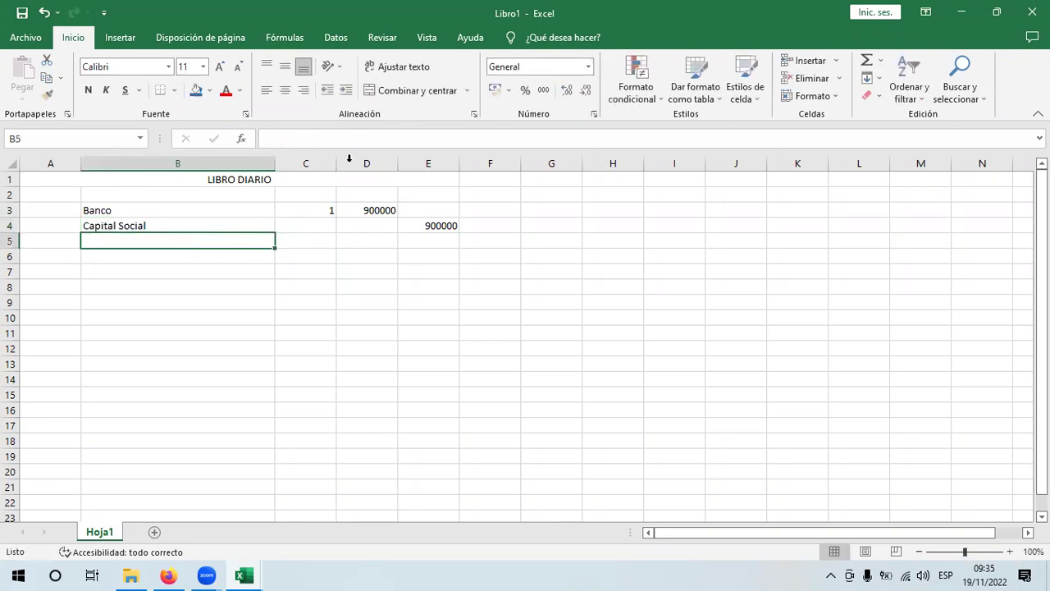
- Narrow column C and insert an empty row above the Banco entry
drag(314, 161, 311, 161)
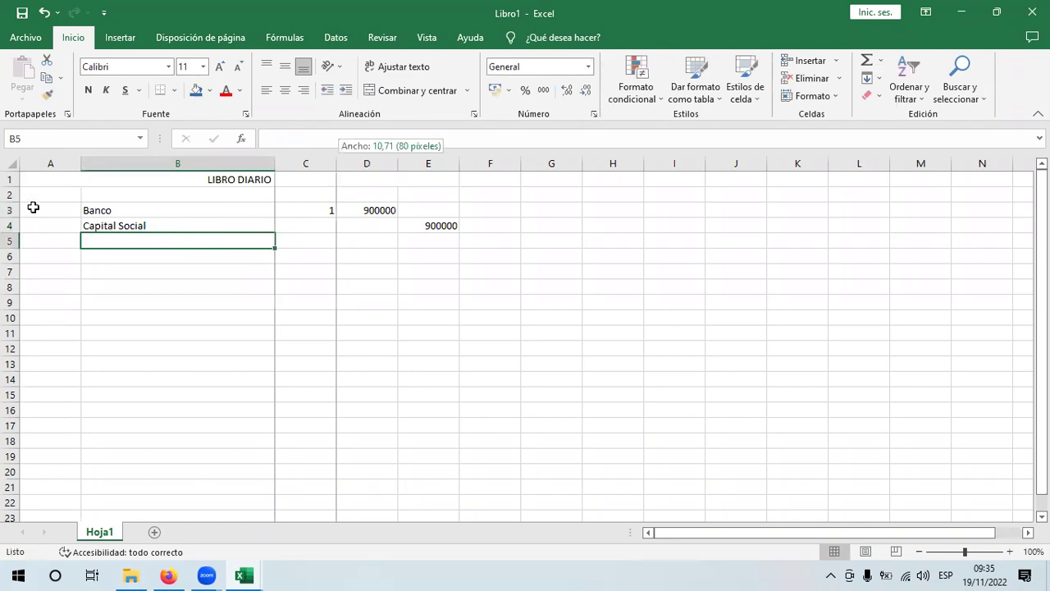
right_click(8, 212)
click(61, 345)
- Enter the column headings Detalle, Folio, Debe and Haber in B3:E3
click(204, 209)
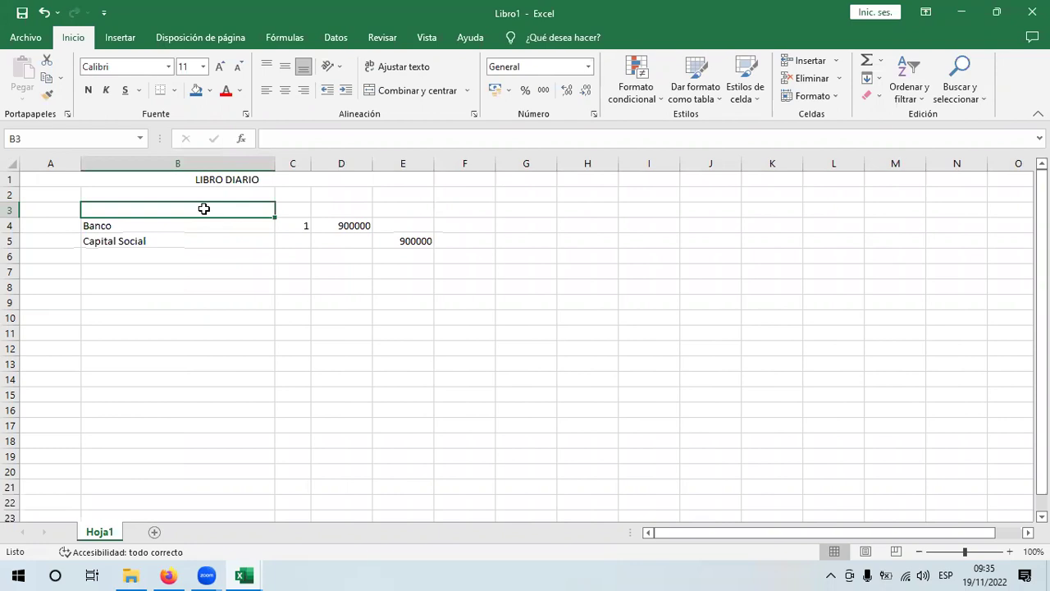
text(Deta)
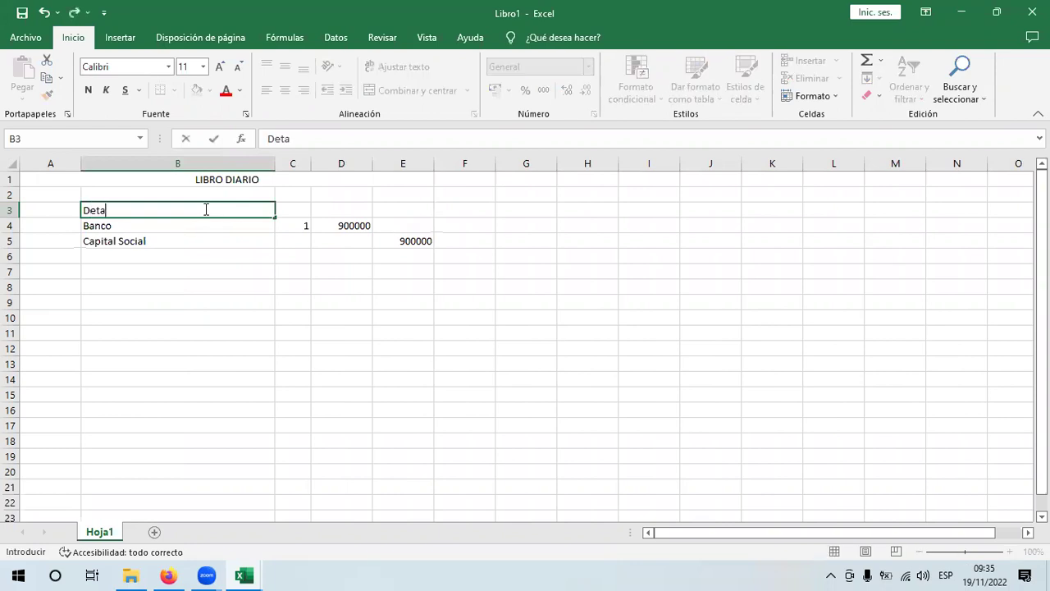
text(lle)
key(Tab)
text(Folio)
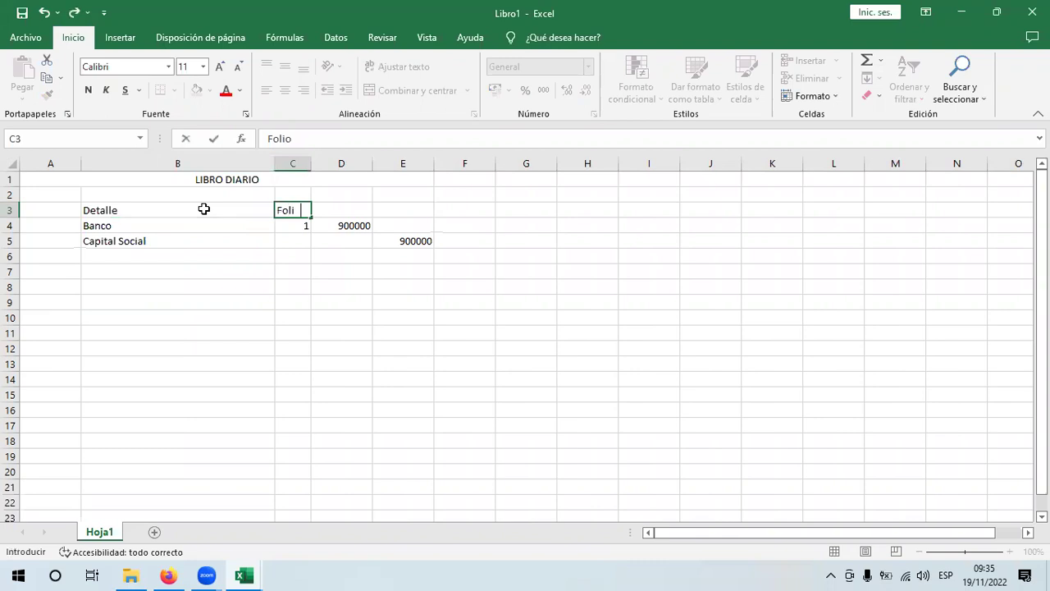
key(Tab)
text(Debe)
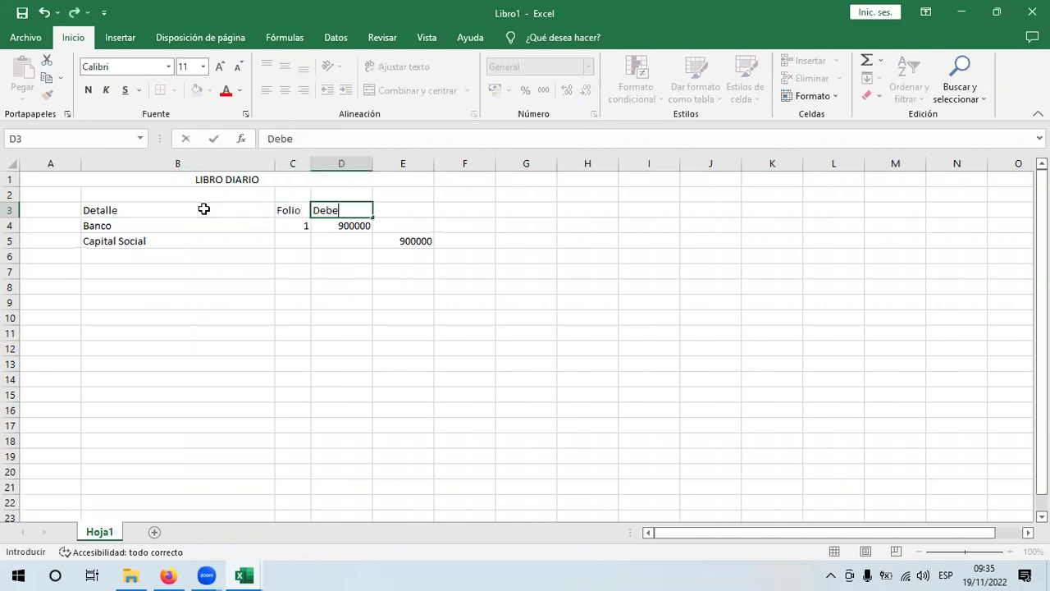
key(Tab)
text(Hab)
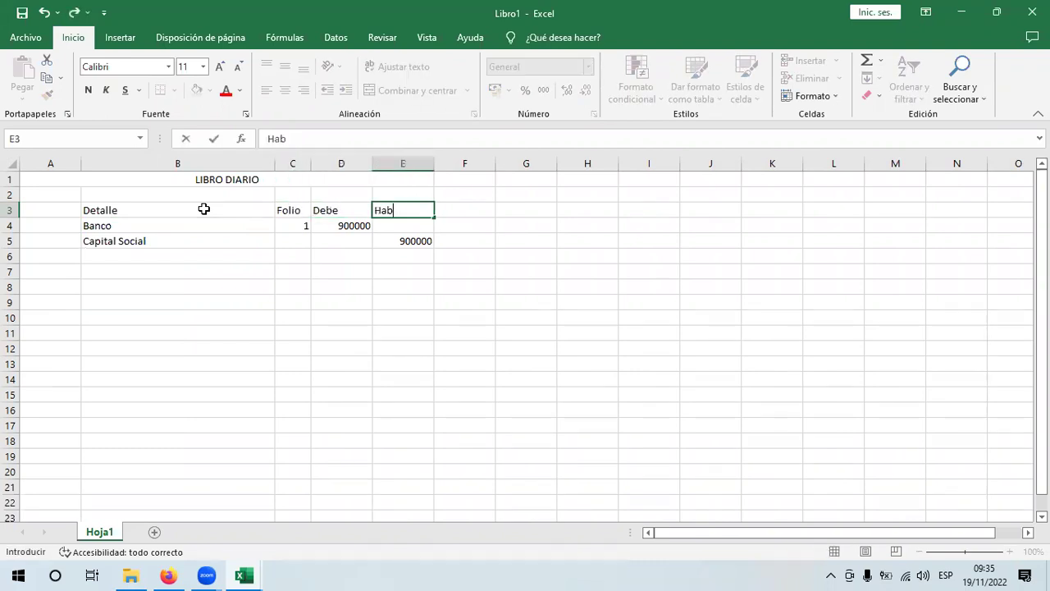
text(er)
key(Return)
- Center the column headings in B3:E3 horizontally
drag(103, 209, 410, 210)
click(285, 90)
click(293, 242)
click(164, 226)
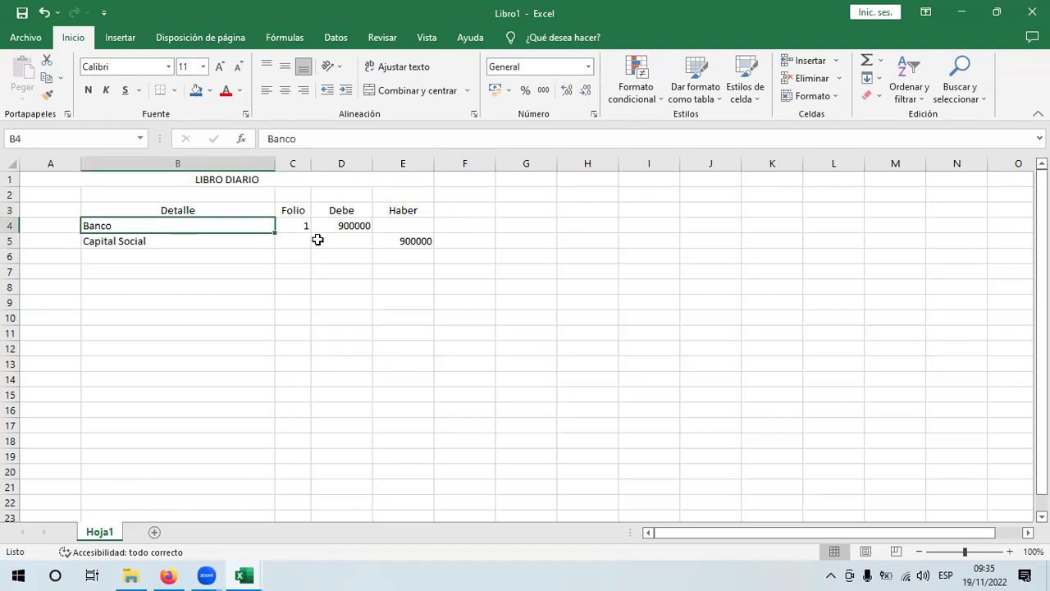
click(117, 258)
click(116, 286)
click(120, 270)
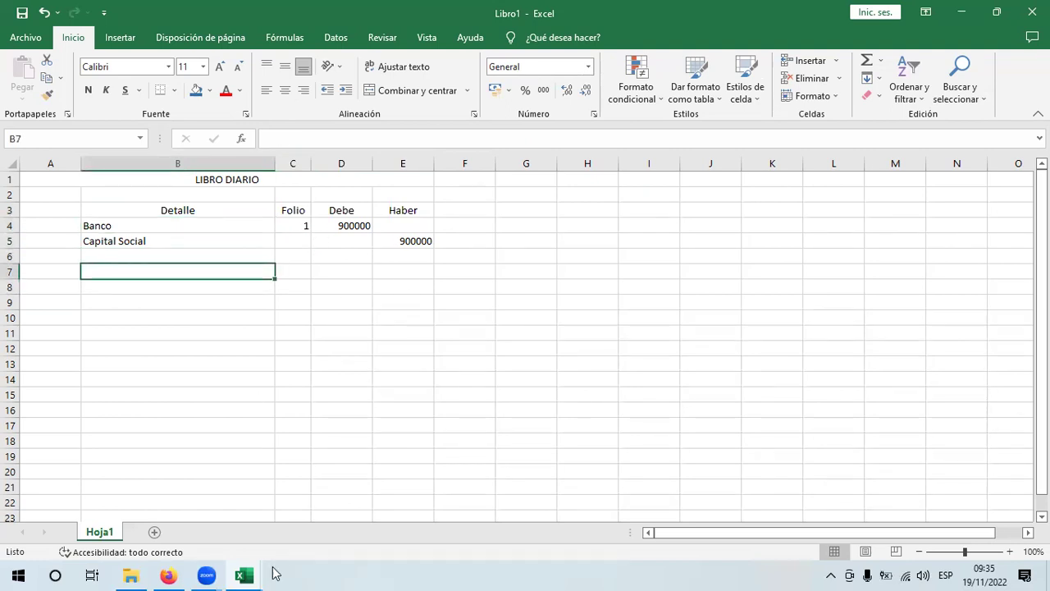
- Check the 3 April invoice in the Firefox PDF and enter the account Gasto de Organización in B7 of the Excel workbook Libro1
click(168, 575)
scroll(1019, 280, down, 5)
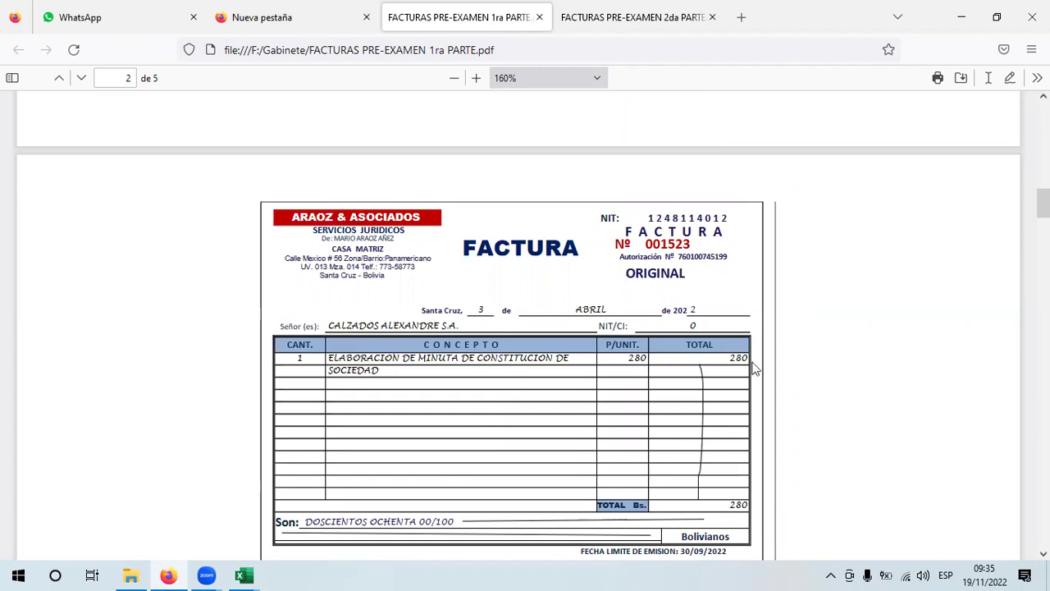
mouse_move(244, 574)
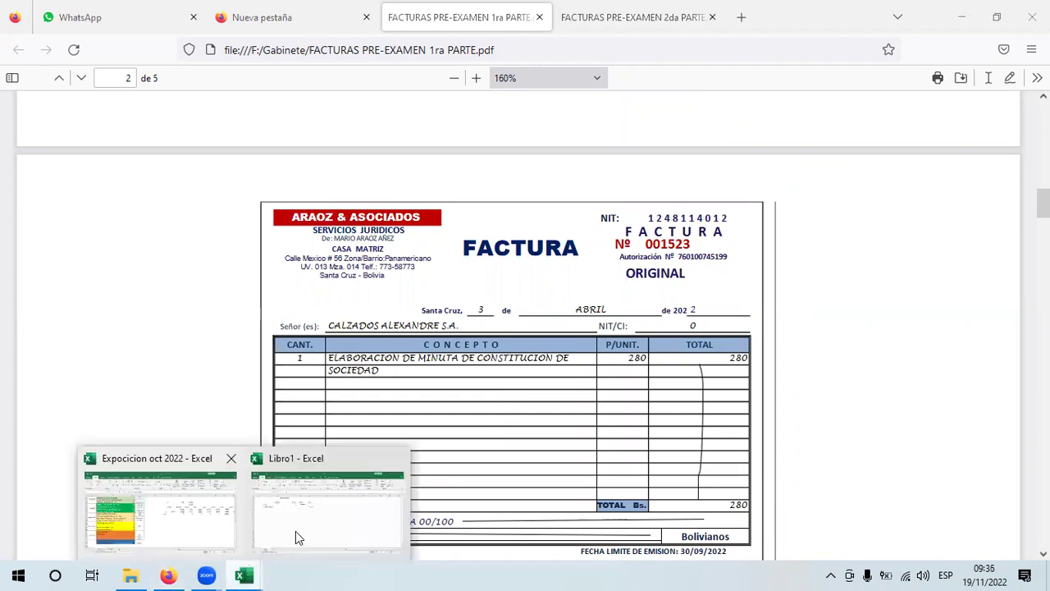
click(295, 531)
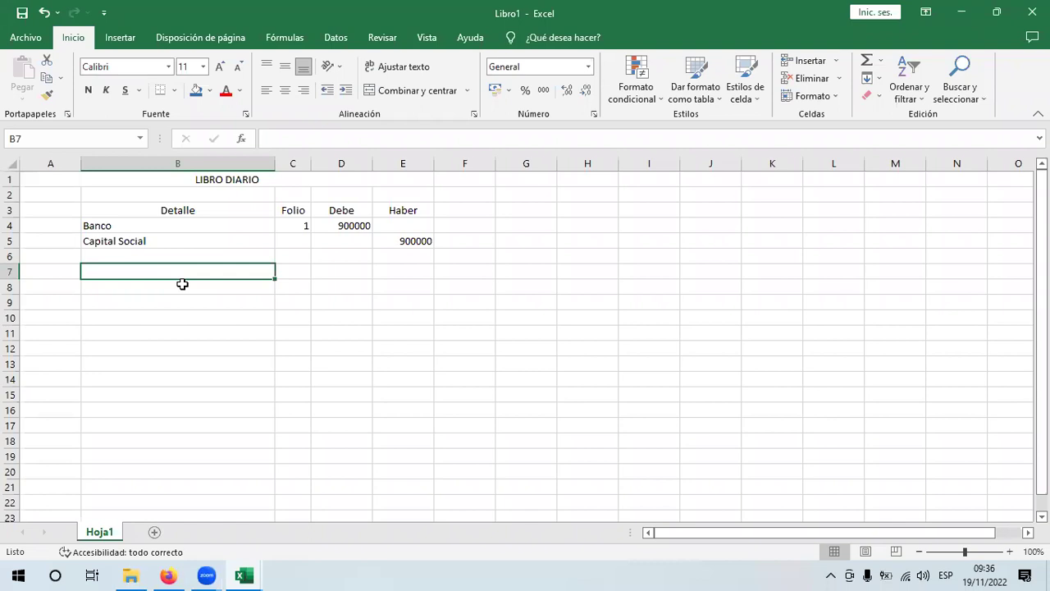
text(Gasto de Org)
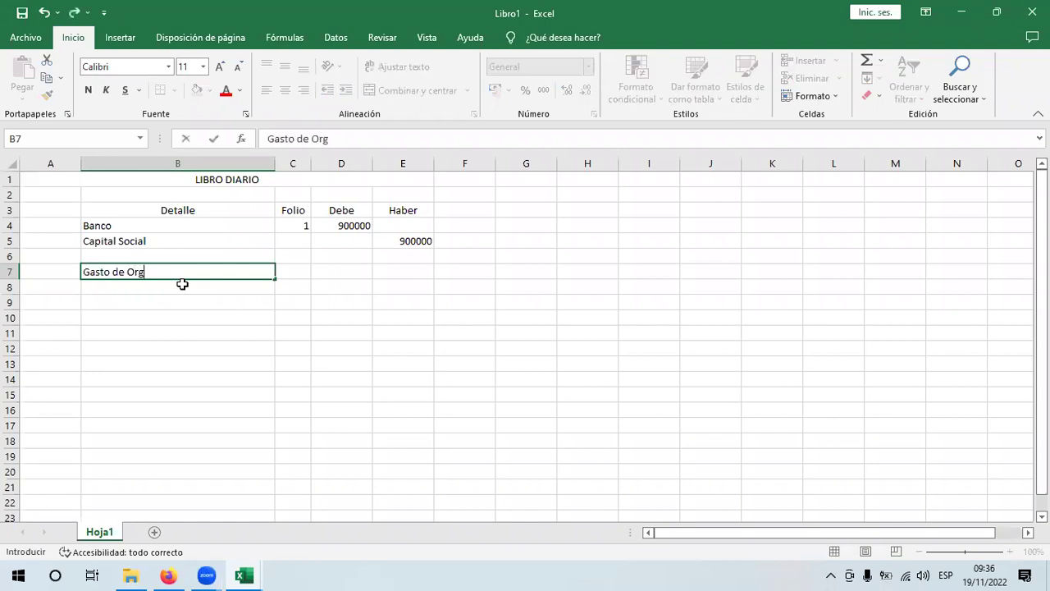
text(anización)
key(Return)
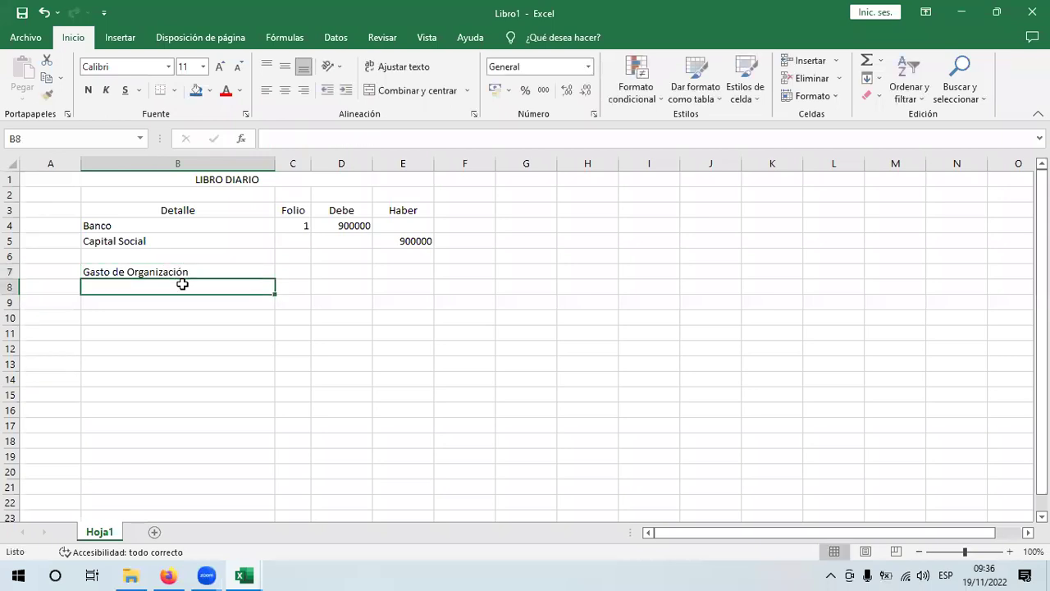
- Enter folio 2 for Capital Social in C5 and folio 3 for Gasto de Organización in C7
click(284, 270)
click(295, 237)
text(2)
click(295, 272)
text(3)
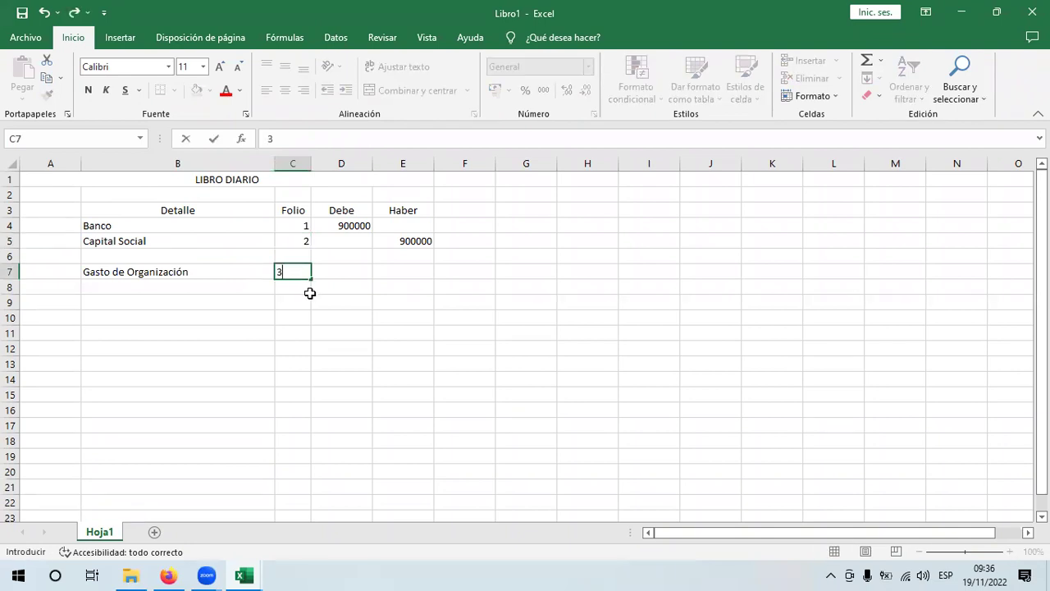
- Copy the Banco account and its folio from B4:C4 to B8:C8
click(176, 225)
drag(177, 225, 288, 226)
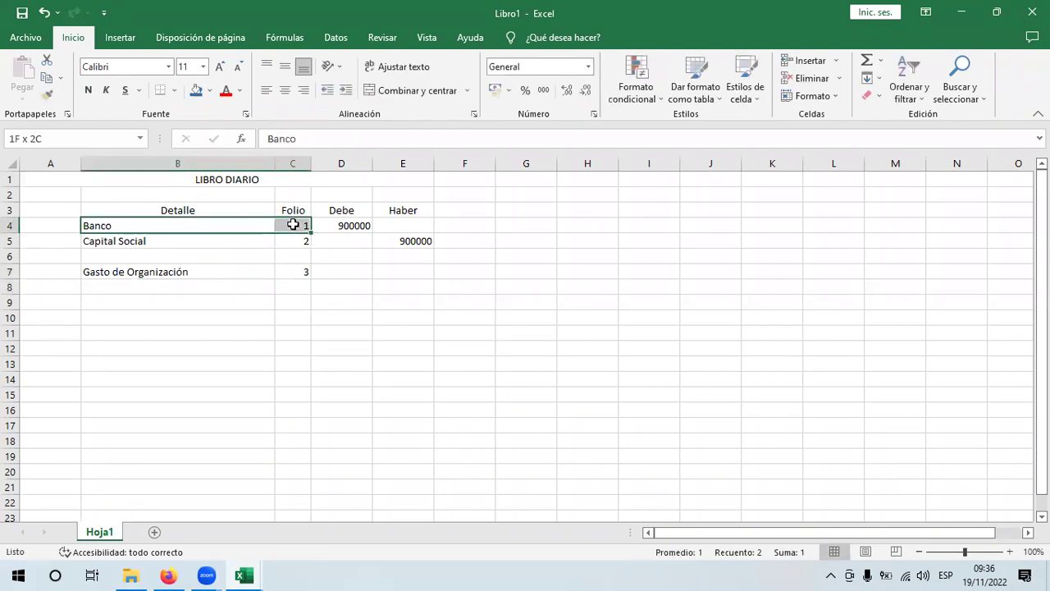
key(ctrl+c)
click(246, 286)
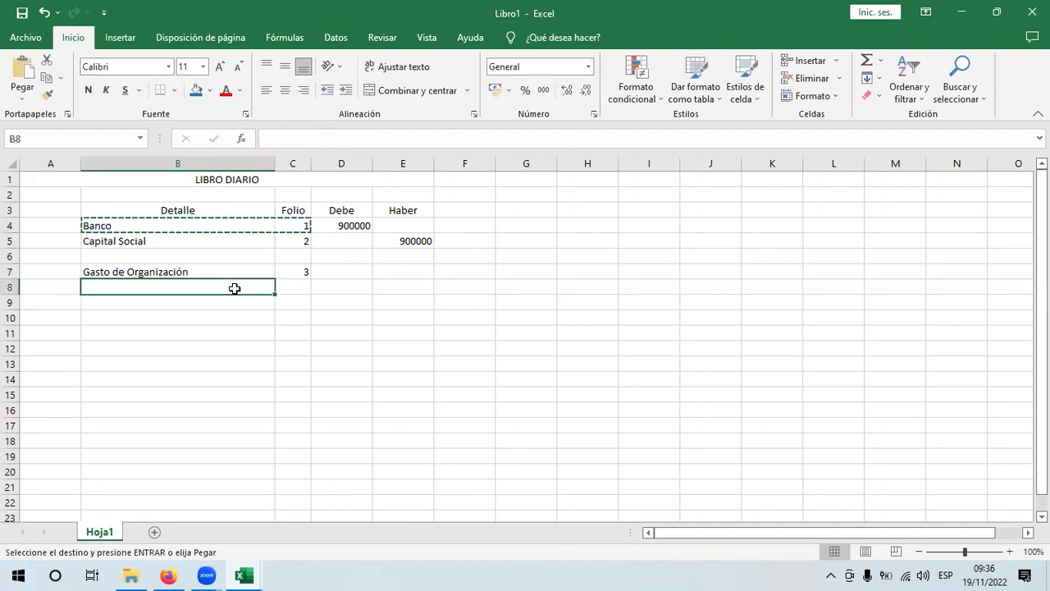
key(Return)
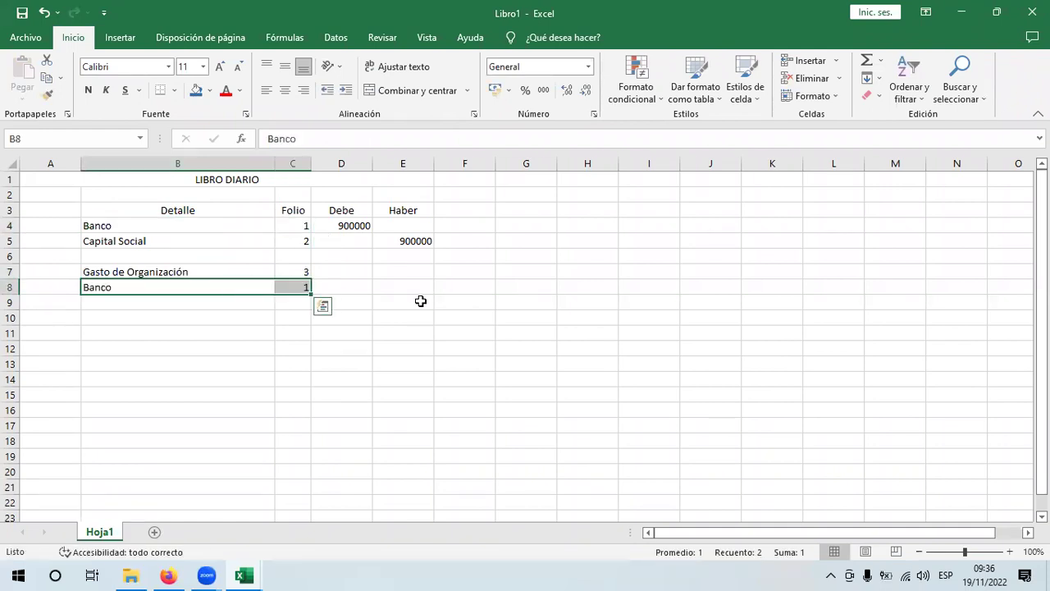
- Check the invoice total in the PDF and enter 280 as Debe in D7 and as Haber in E8
click(369, 274)
key(alt+Tab)
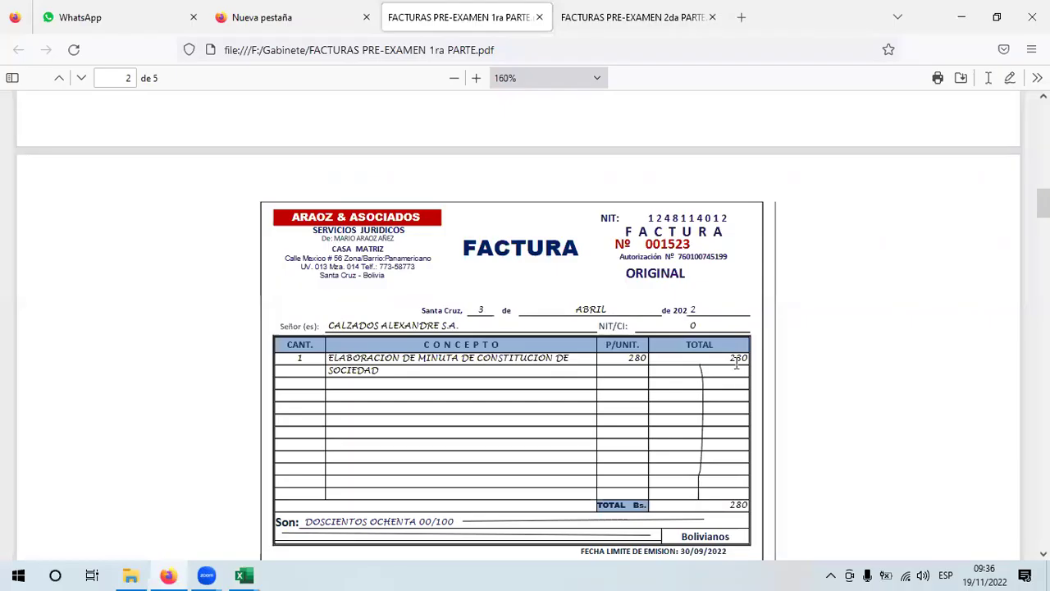
key(alt+Tab)
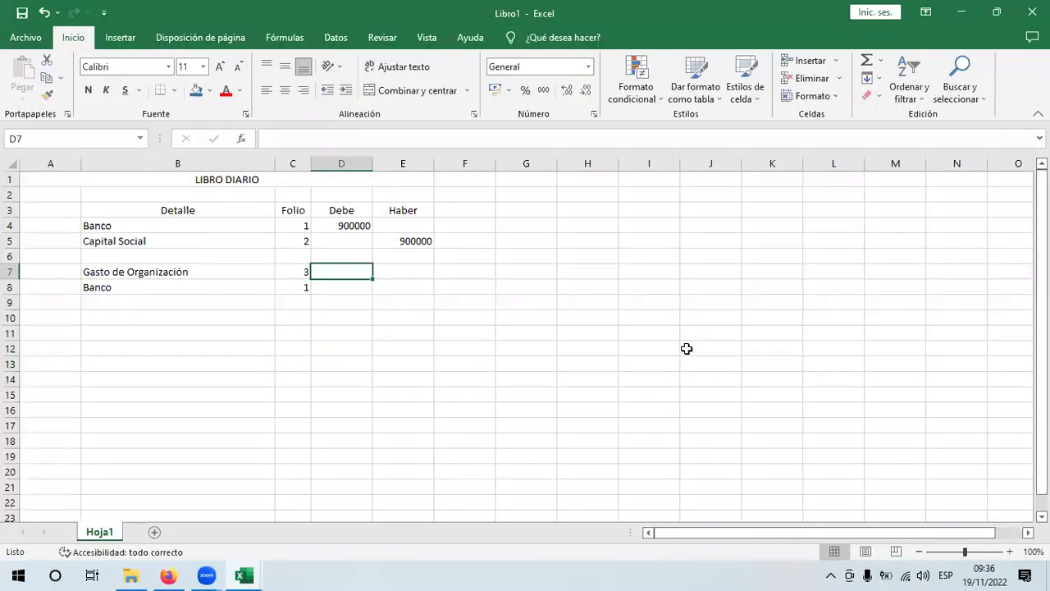
text(280)
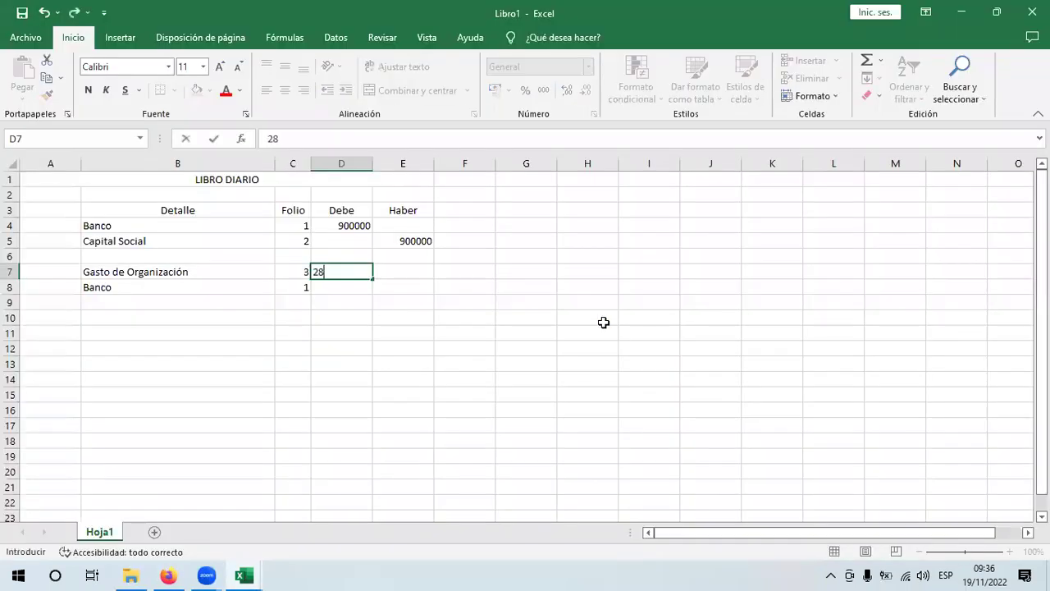
click(410, 288)
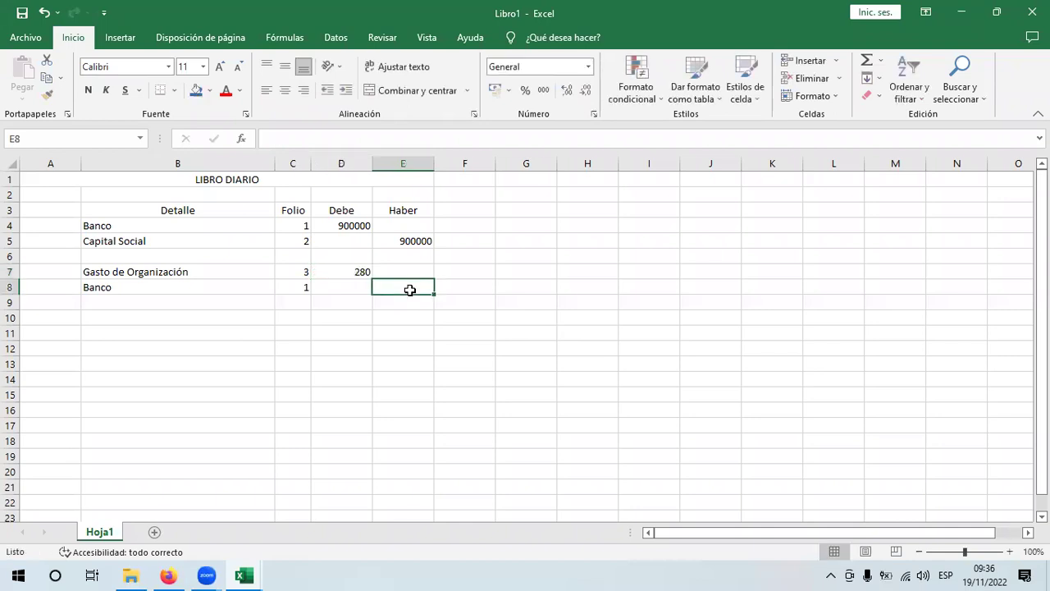
text(280)
key(Return)
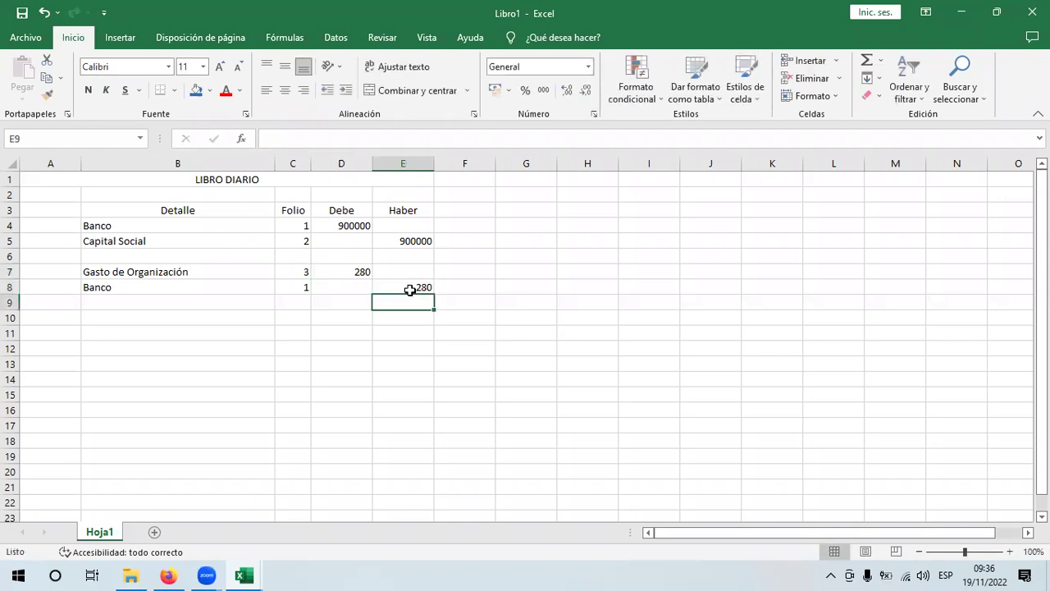
- Check the 8 April rental contract invoice in the PDF and enter Honorario Profesionales in B10 and Credito Fiscal in B11
click(168, 320)
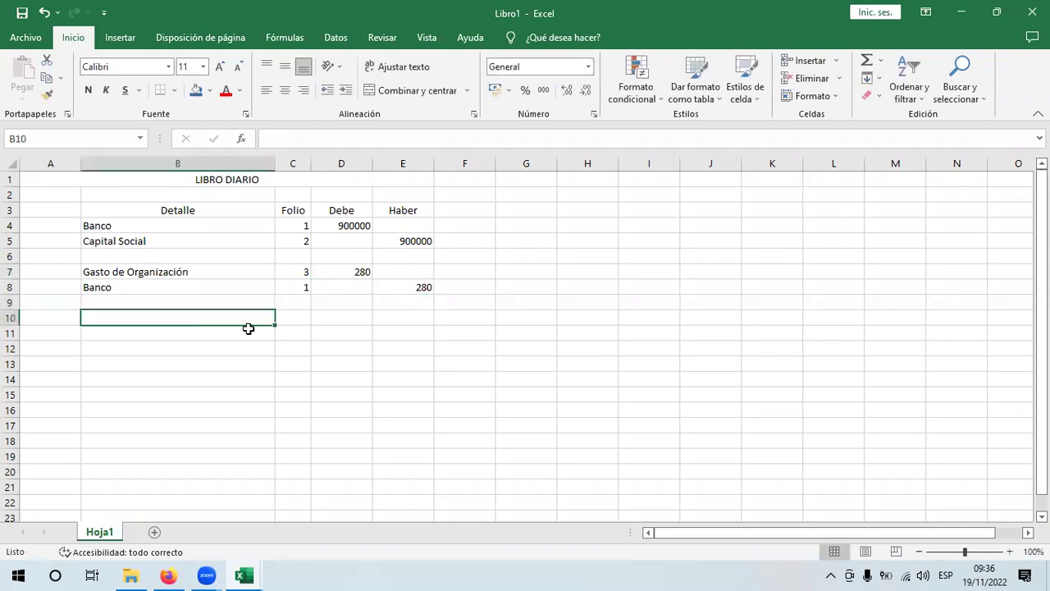
click(174, 575)
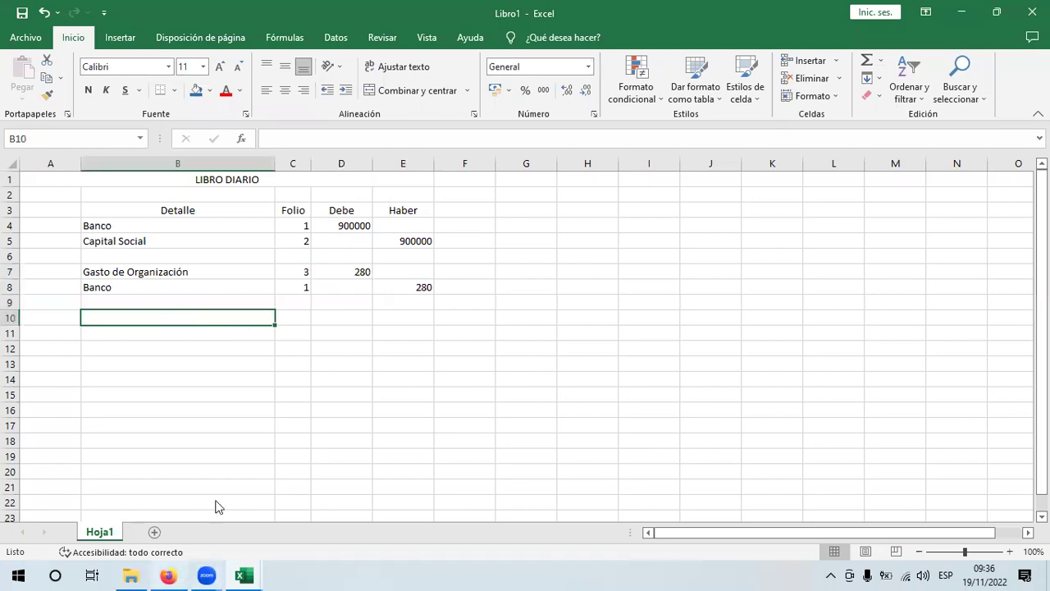
scroll(916, 424, down, 5)
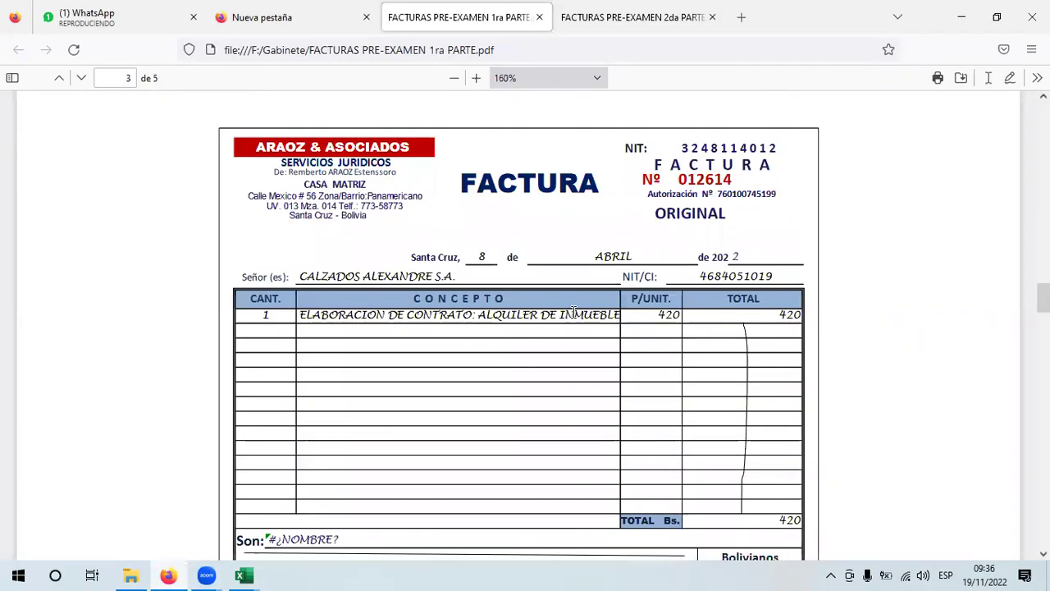
drag(296, 283, 703, 273)
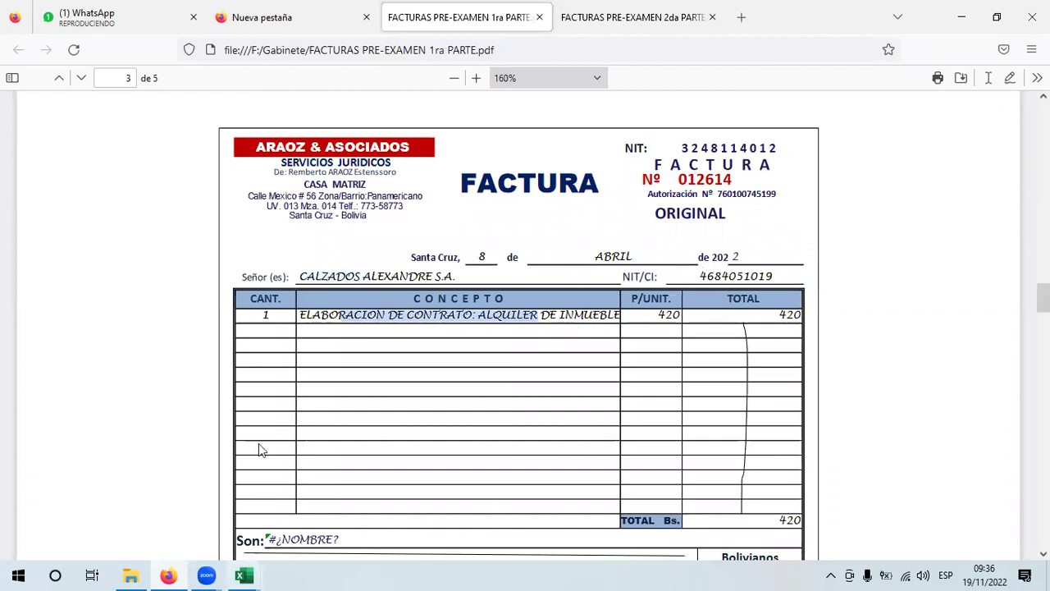
key(alt+Tab)
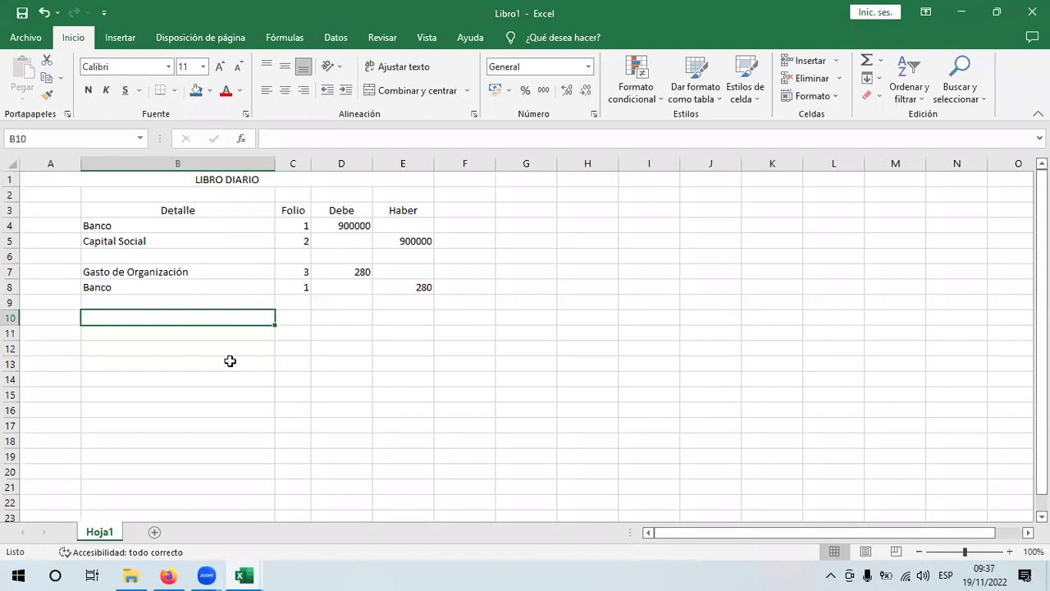
text(Honora)
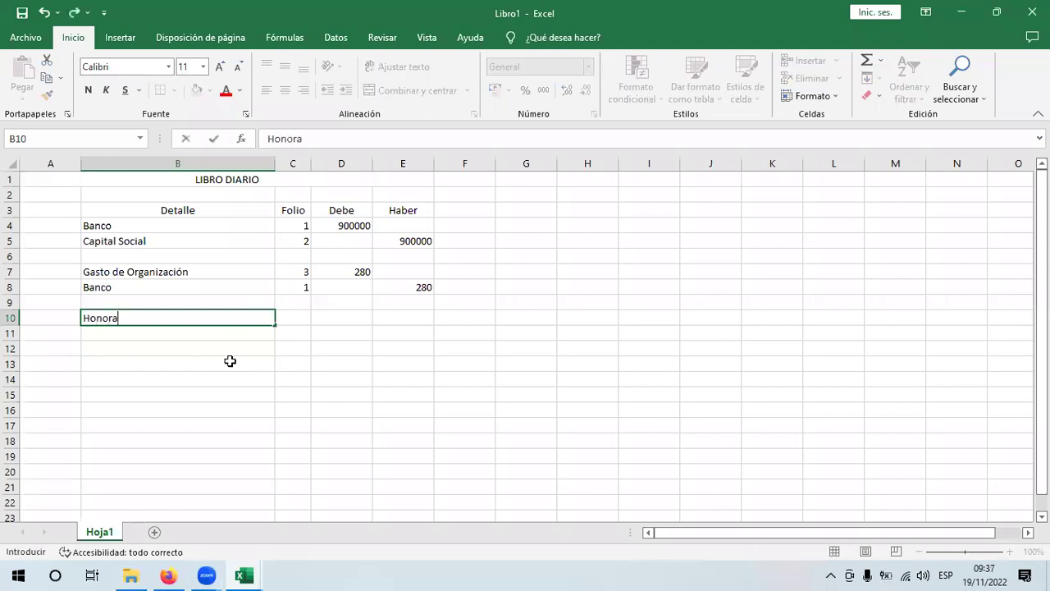
text(rio Profesion)
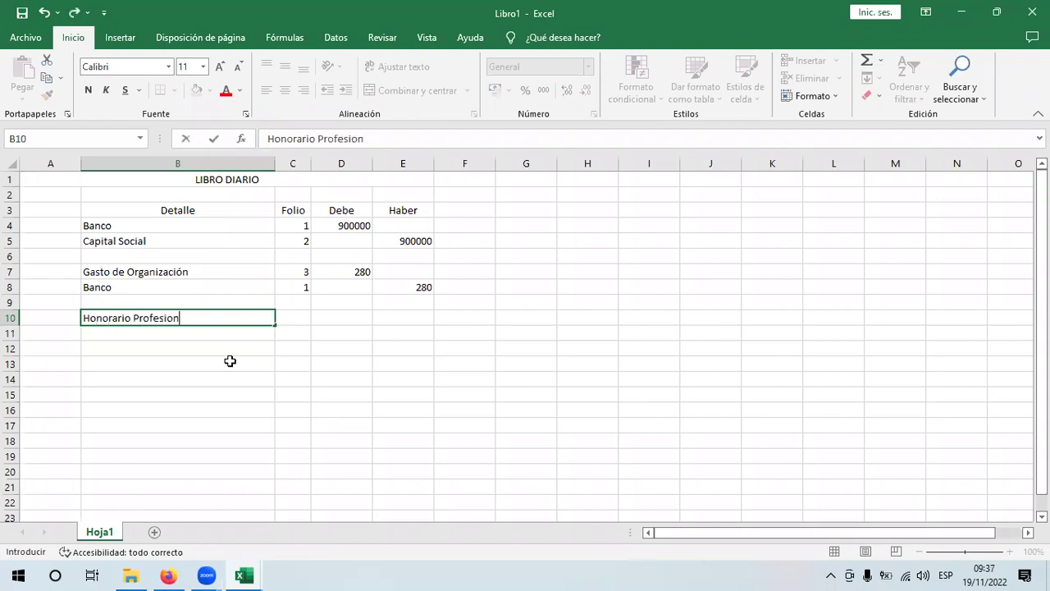
text(ales)
key(Return)
text(Credito Fis)
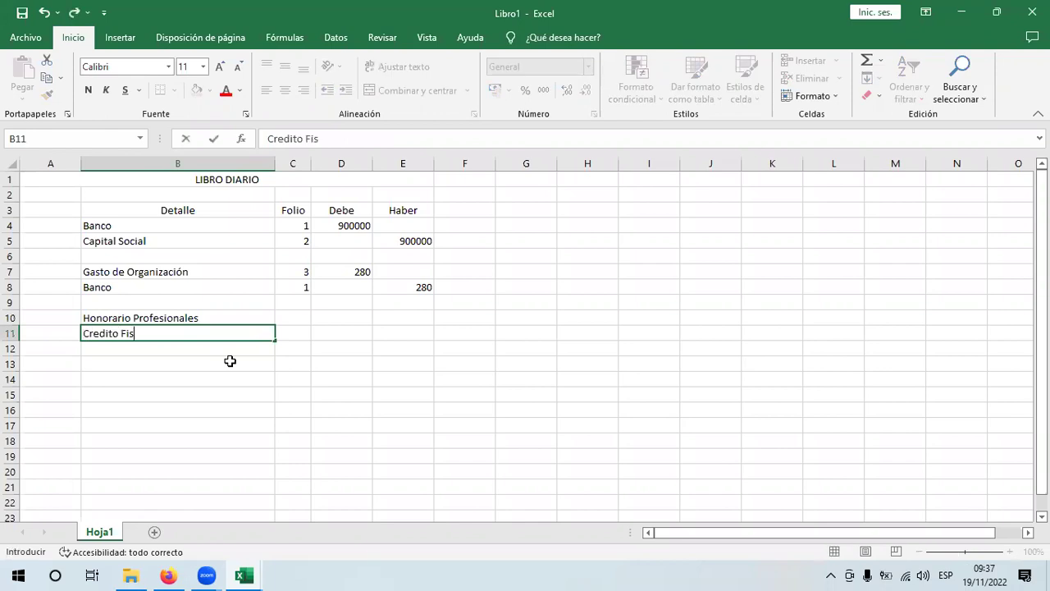
text(cal)
key(Return)
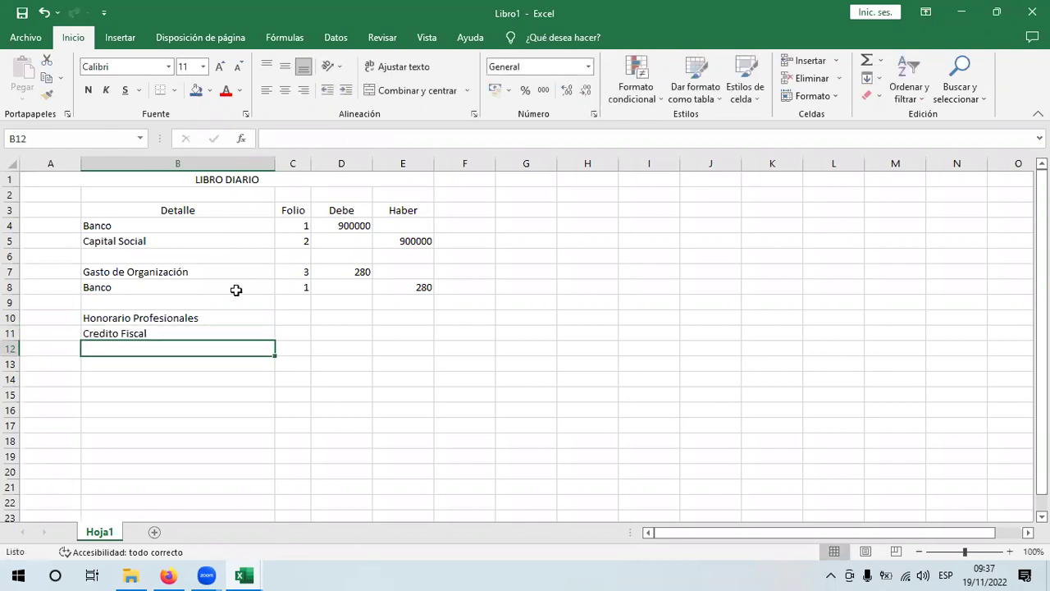
- Copy the Banco account and its folio from B8:C8 to B12:C12
click(236, 289)
shift+click(281, 286)
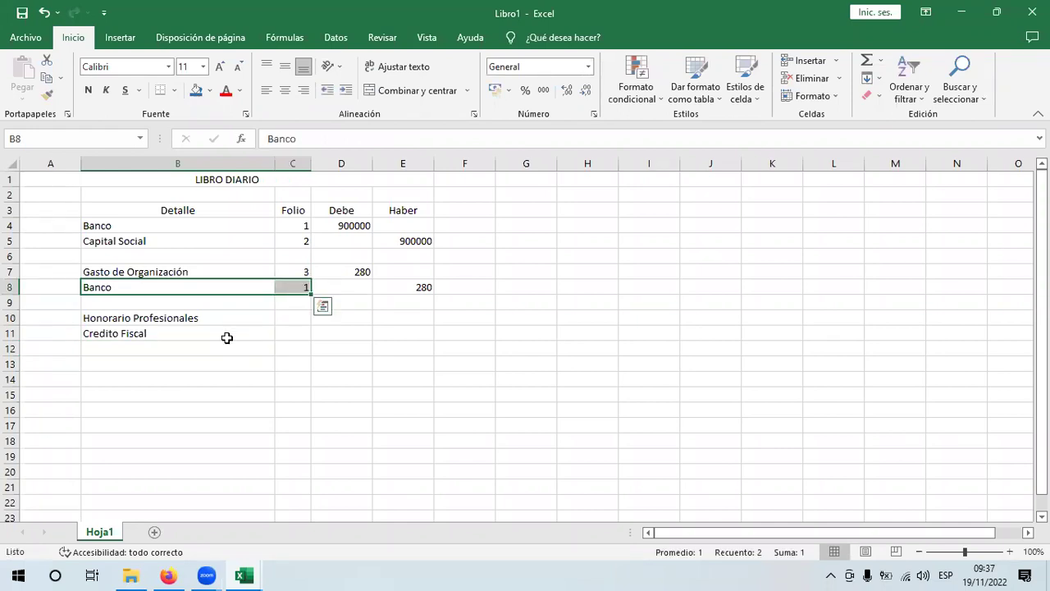
key(ctrl+c)
click(223, 348)
key(Return)
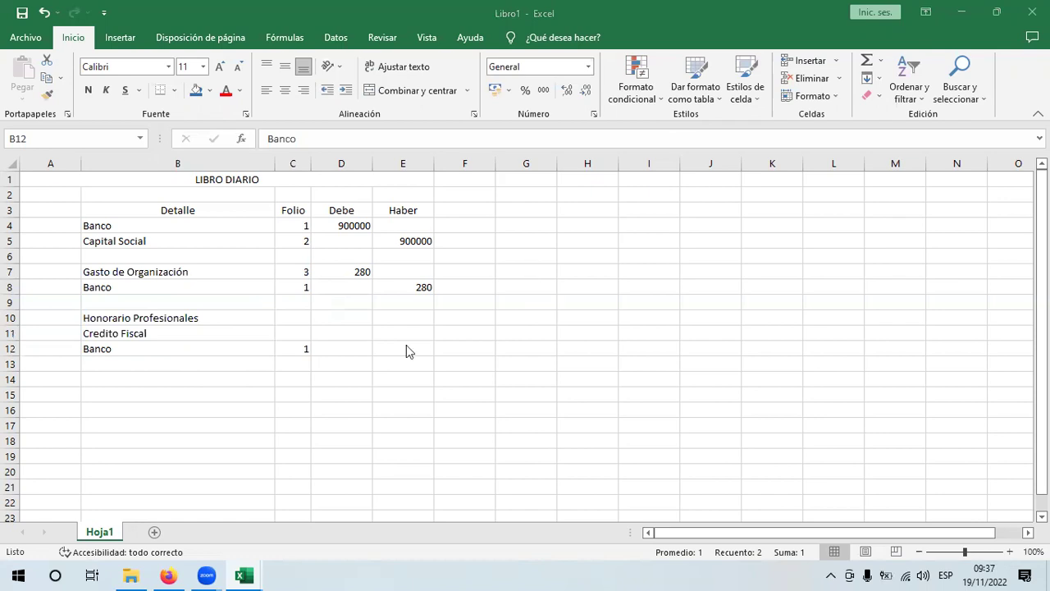
- Enter folio 4 for Honorario Profesionales in C10 and folio 5 for Credito Fiscal in C11
click(295, 324)
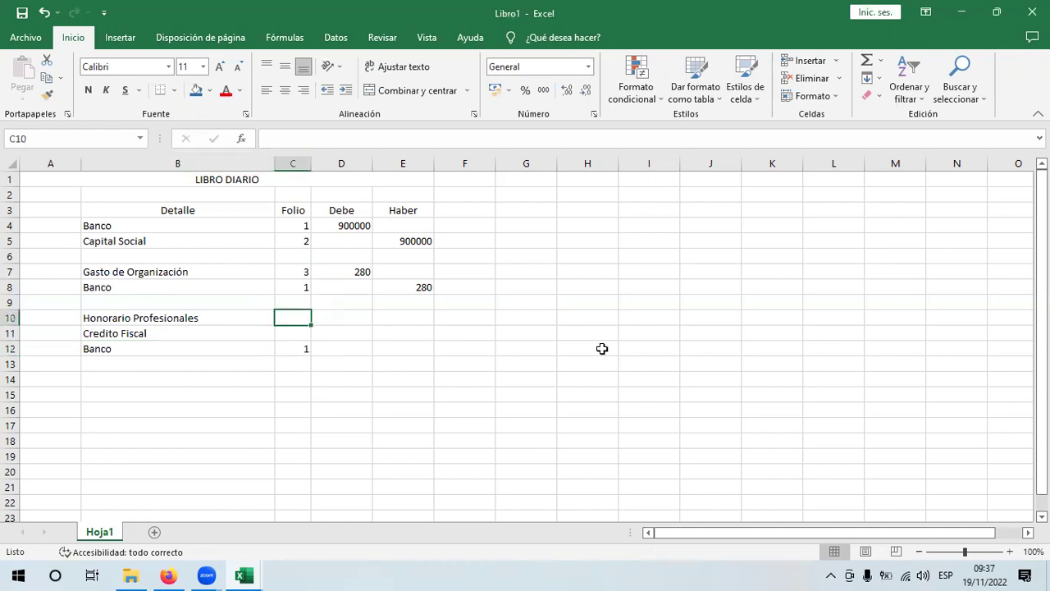
text(4)
key(Return)
text(5)
key(Return)
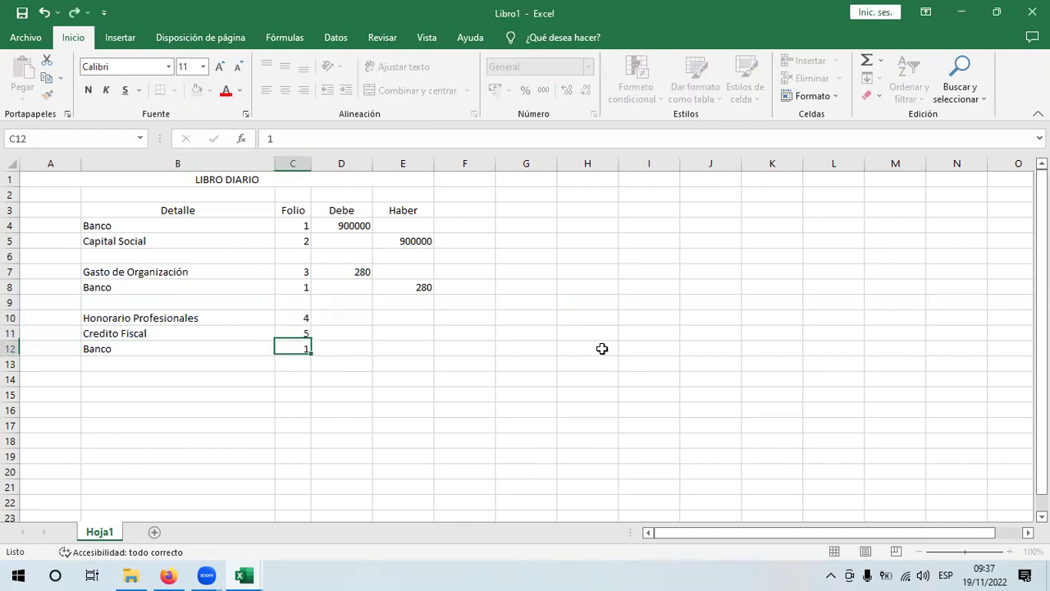
- Check the rental contract invoice total in the PDF and enter 420 as the Banco Haber amount in E12
click(419, 347)
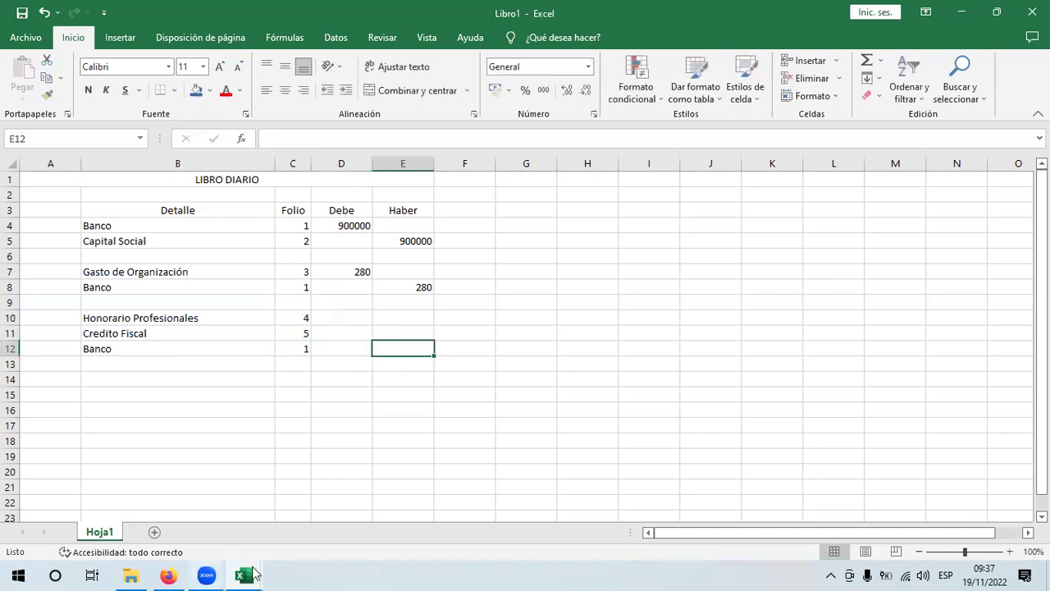
click(169, 575)
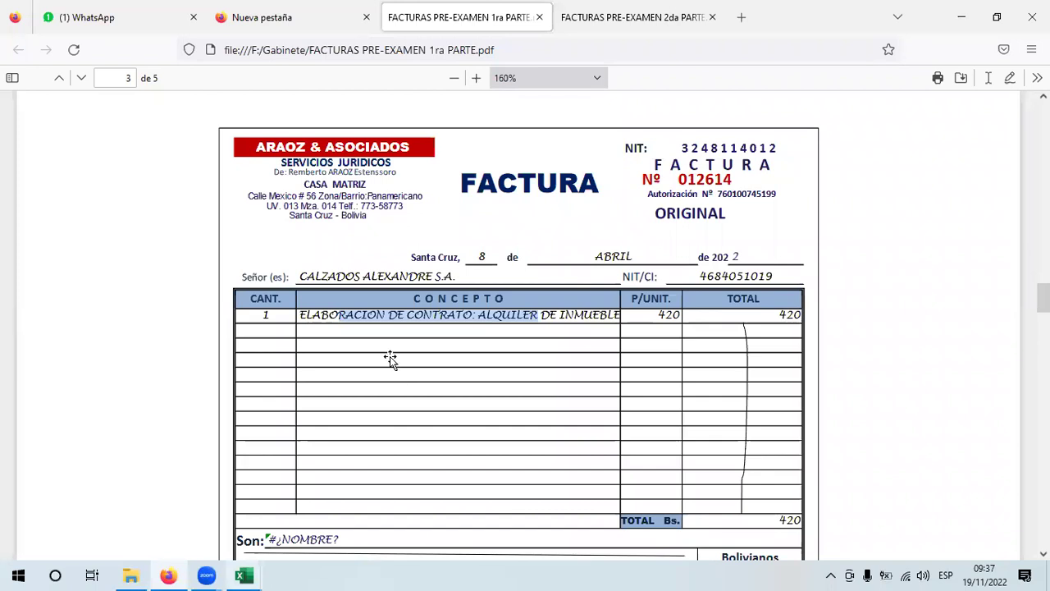
key(alt+Tab)
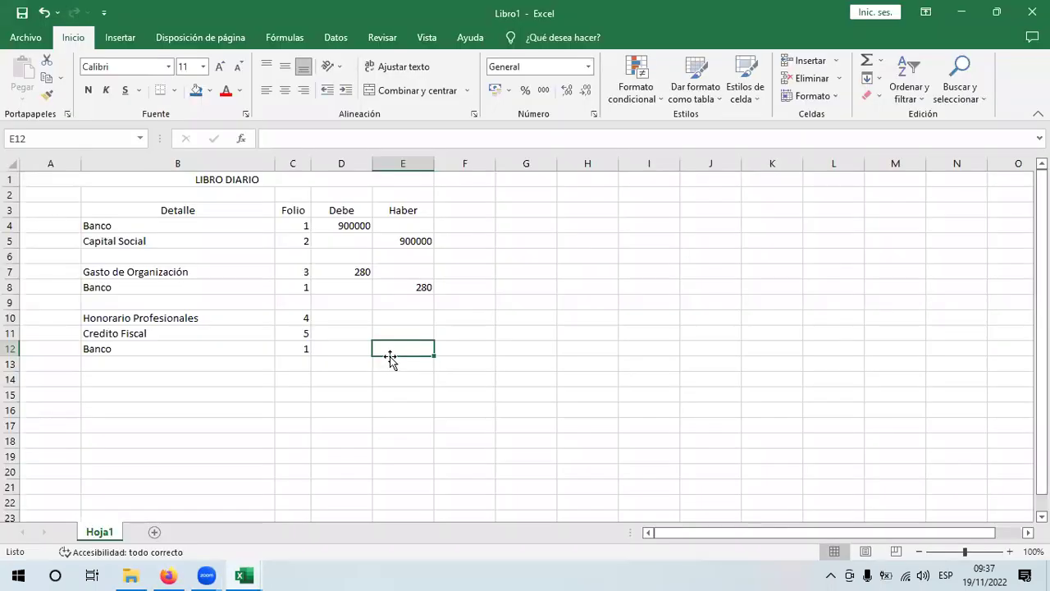
text(4200)
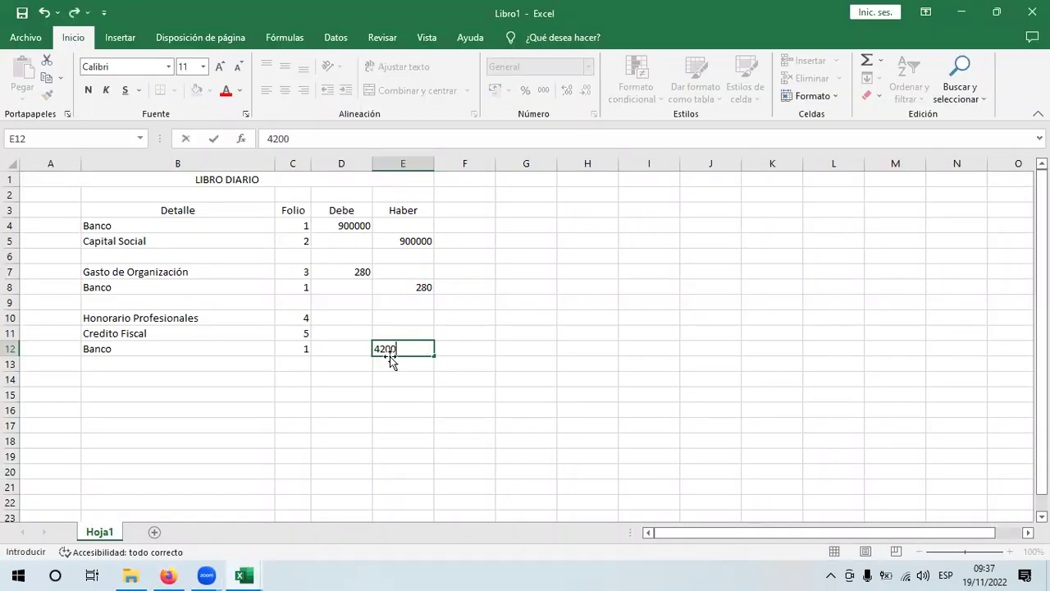
key(BackSpace)
key(Return)
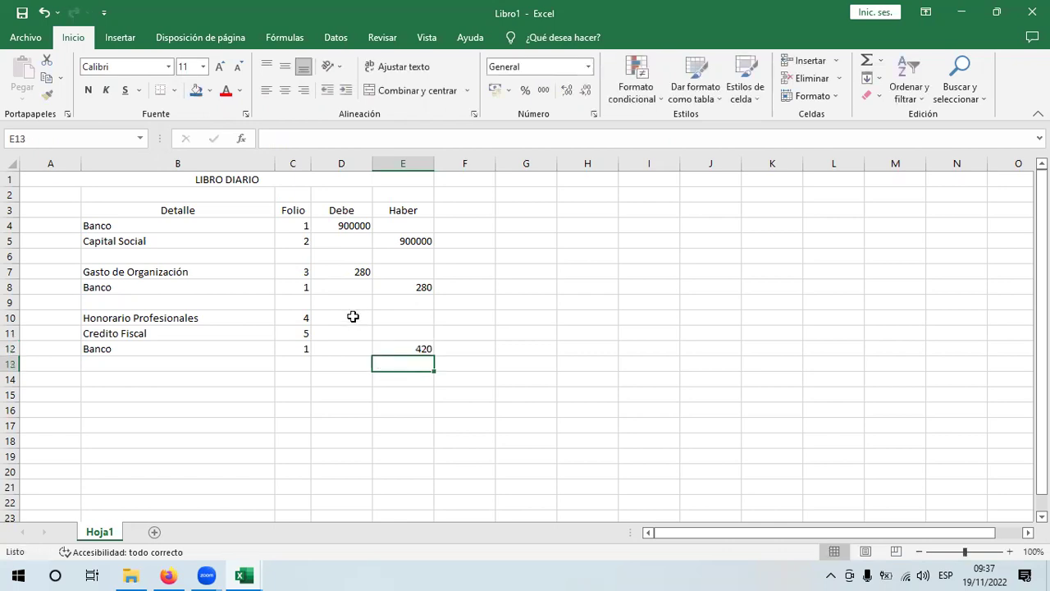
click(353, 316)
text(*)
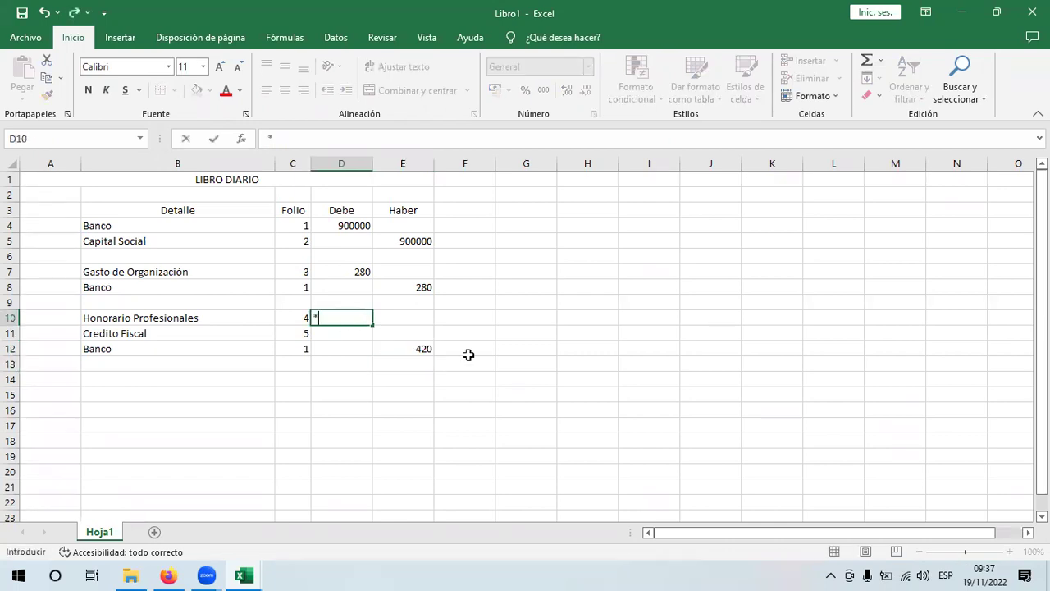
click(397, 353)
- Calculate the Honorario Profesionales Debe amount in D10 as 87% of the Banco Haber amount with the formula +E12*87%
click(335, 320)
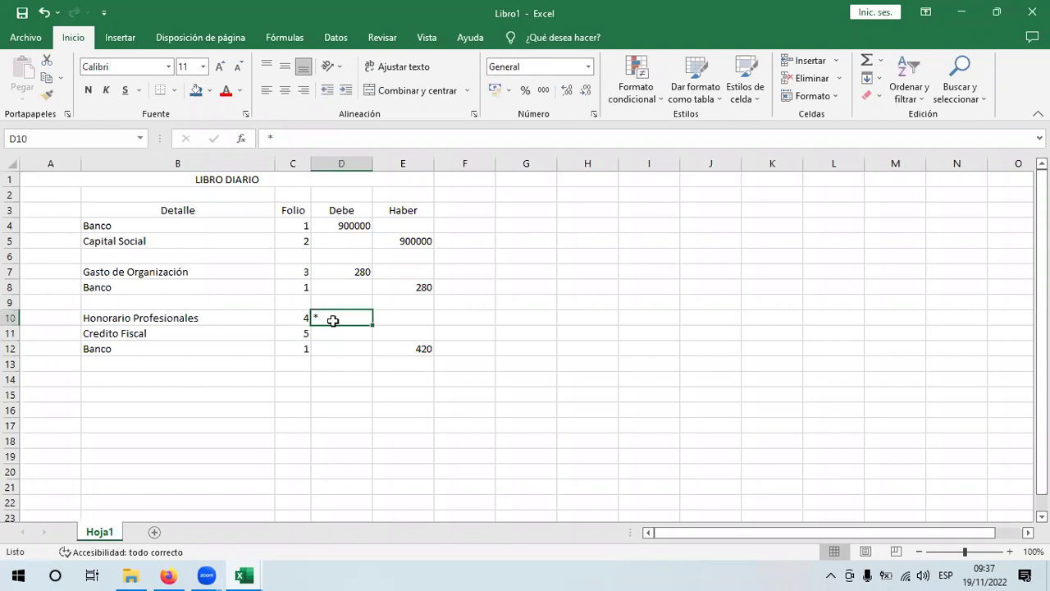
text(+)
click(402, 350)
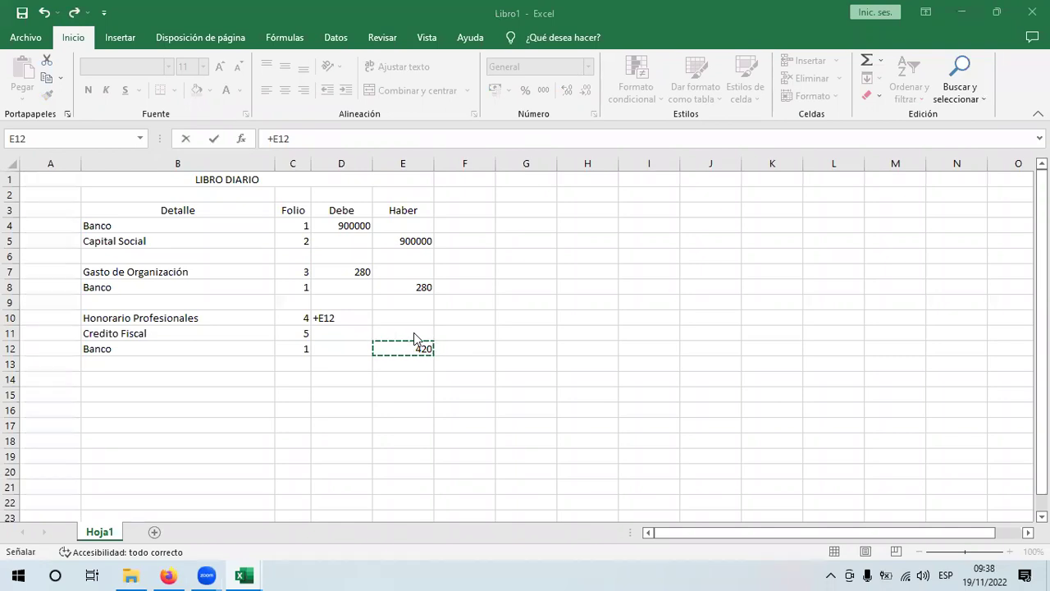
click(353, 318)
text(*87%)
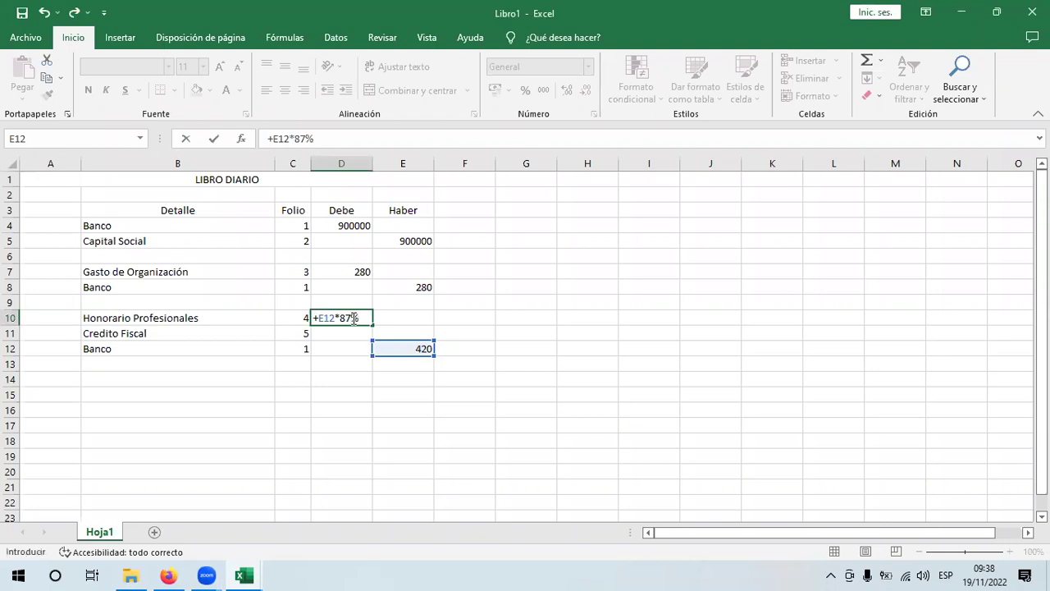
key(Return)
- Calculate the Credito Fiscal Debe amount in D11 as 13% of the Banco Haber amount with the formula +E12*13%
text(+)
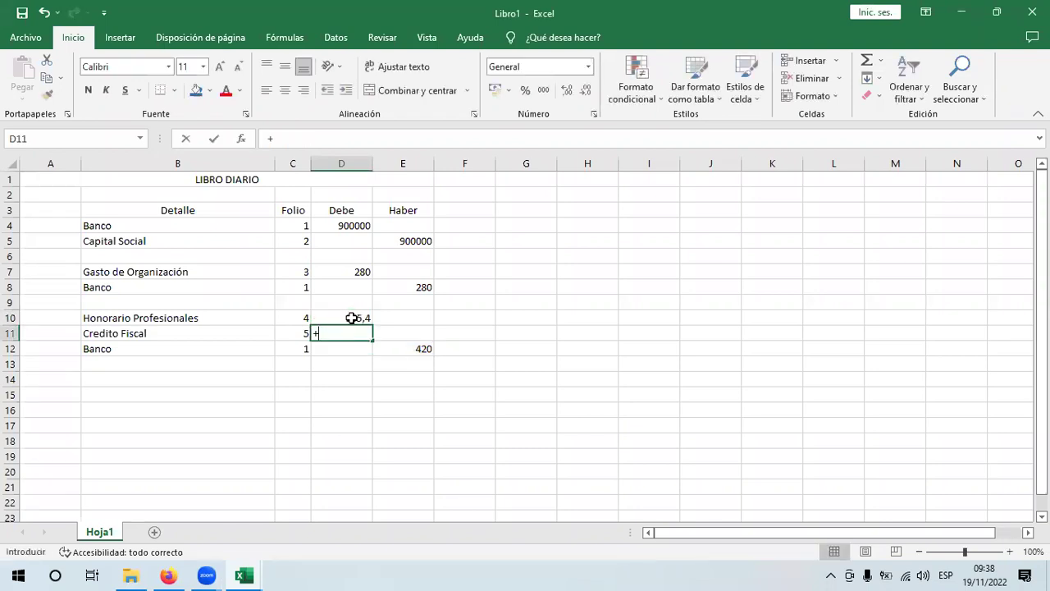
click(406, 350)
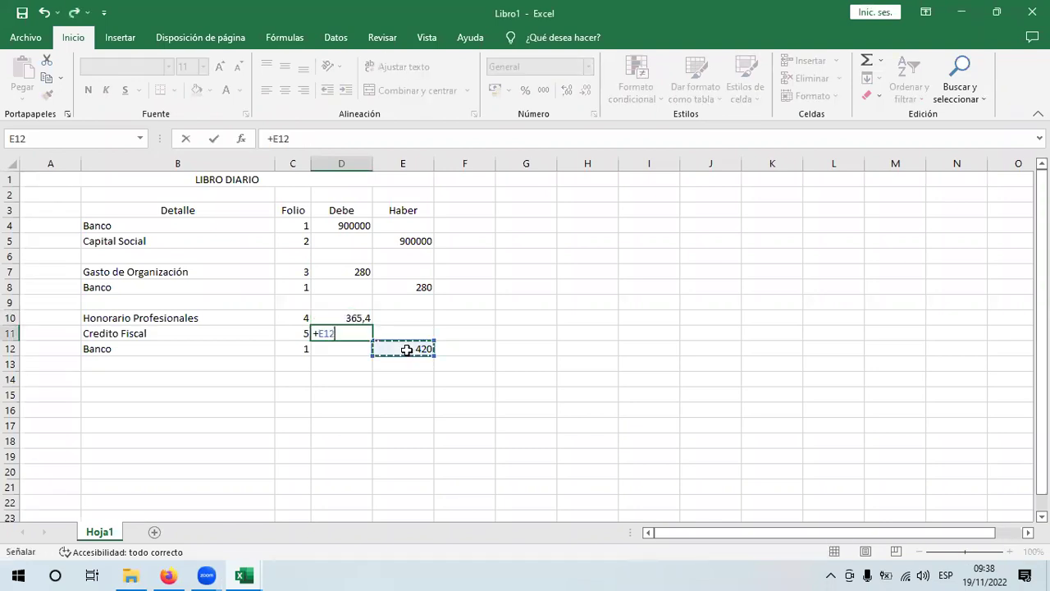
text(*1)
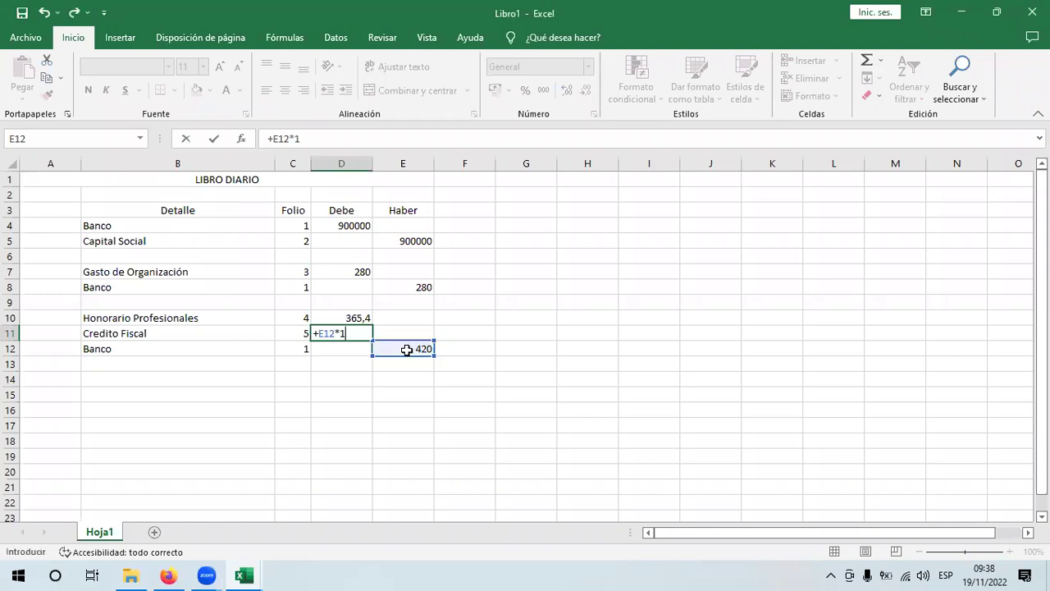
text(3%)
key(Return)
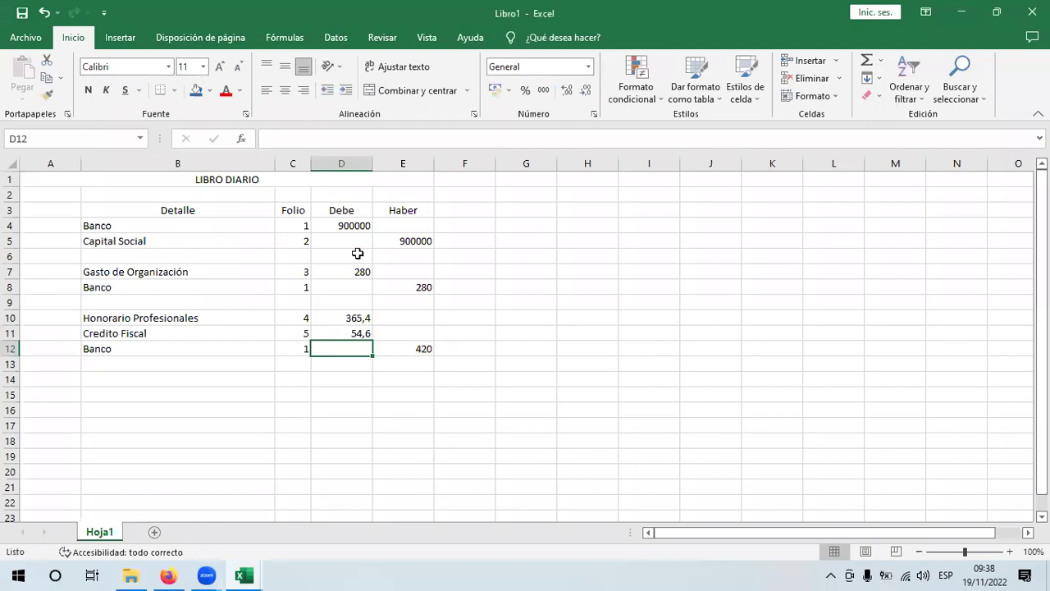
- Format the Debe and Haber amounts in D4:E12 to show two decimal places
drag(363, 227, 422, 350)
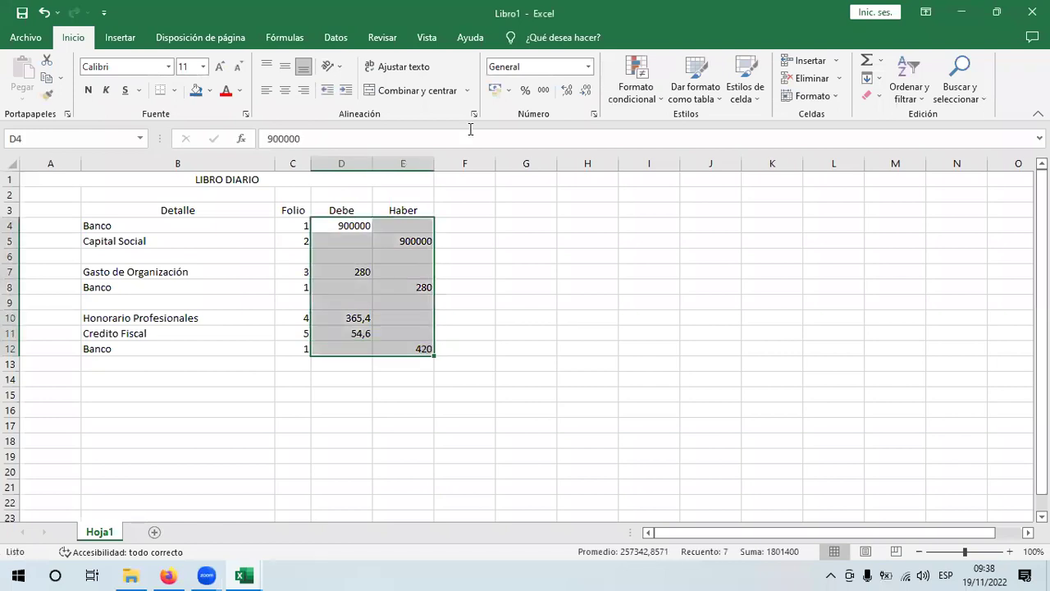
click(568, 91)
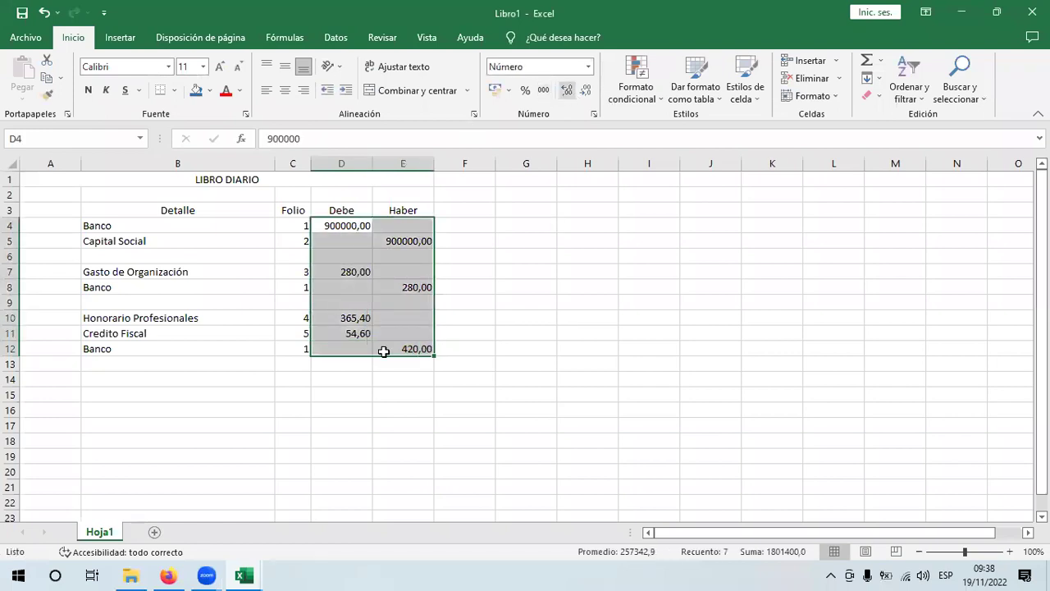
click(385, 349)
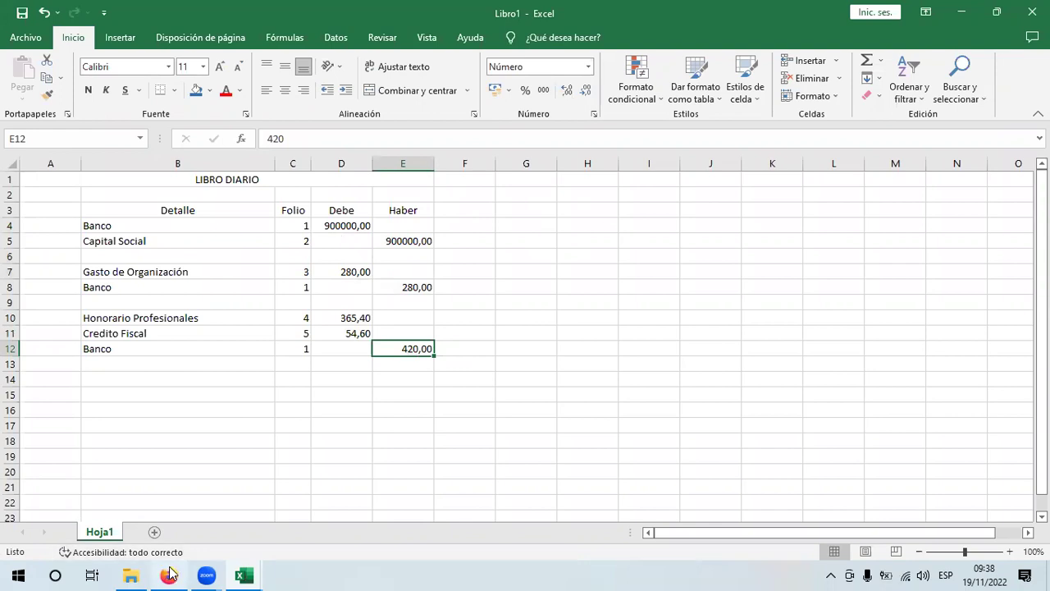
- Switch to the first-part invoices PDF in Firefox and review the Distribuidora Unilever and Librería y Papelería Melv invoices after the rental contract one
mouse_move(169, 574)
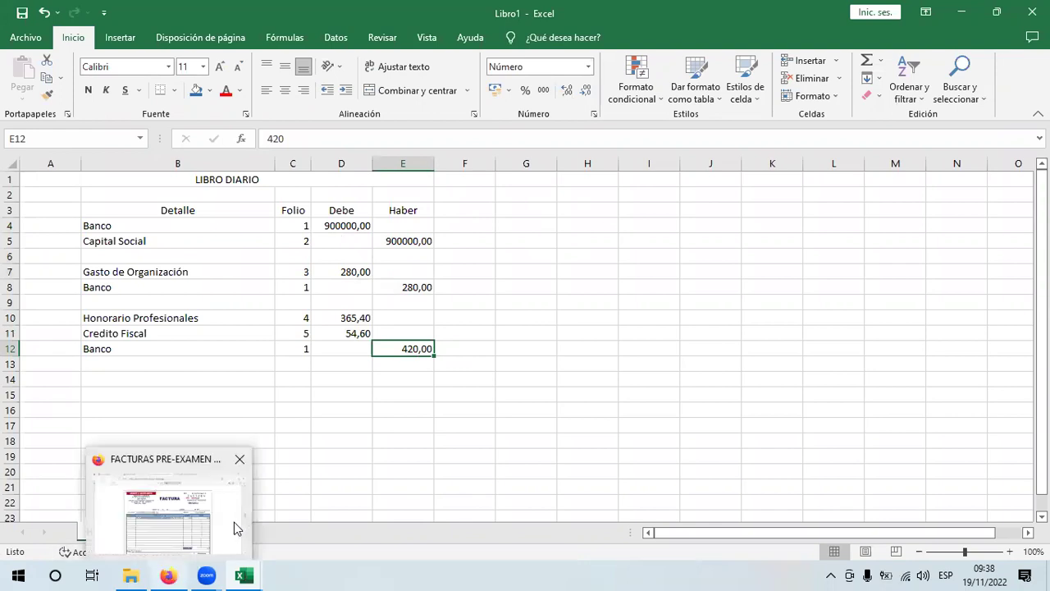
click(234, 522)
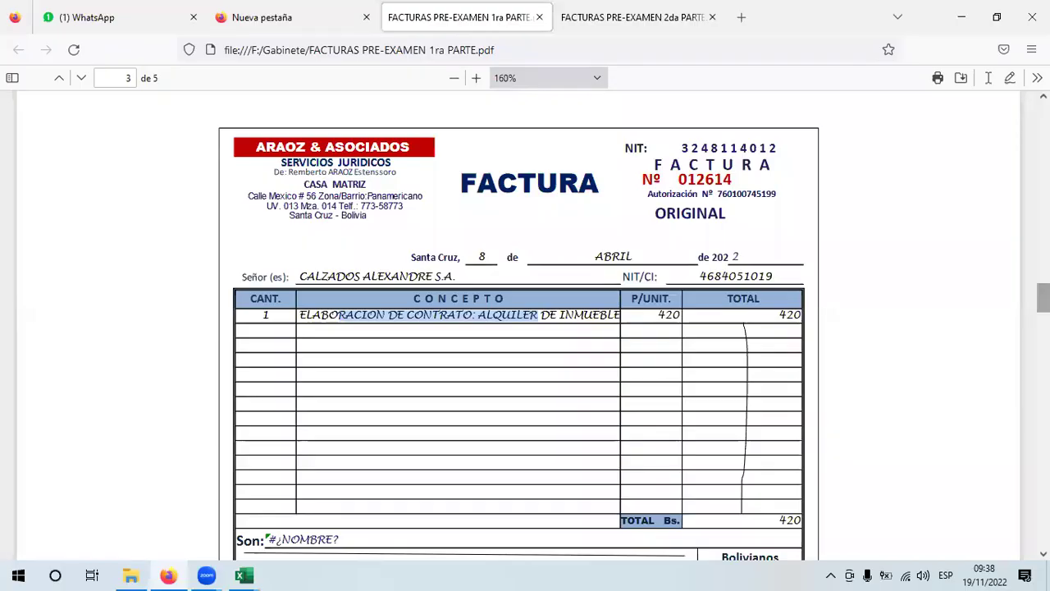
scroll(517, 328, down, 15)
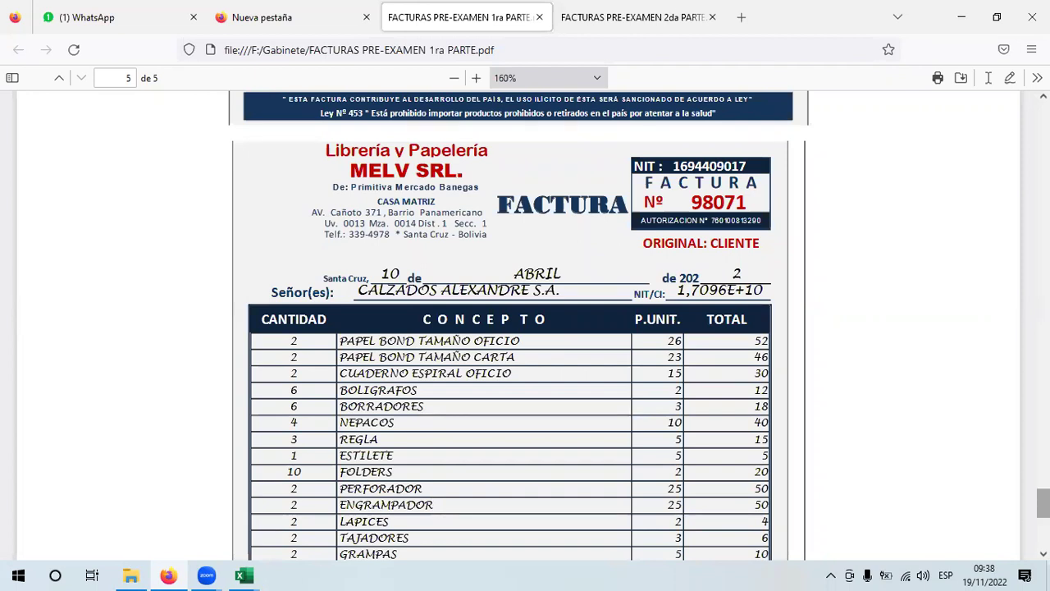
scroll(517, 328, down, 5)
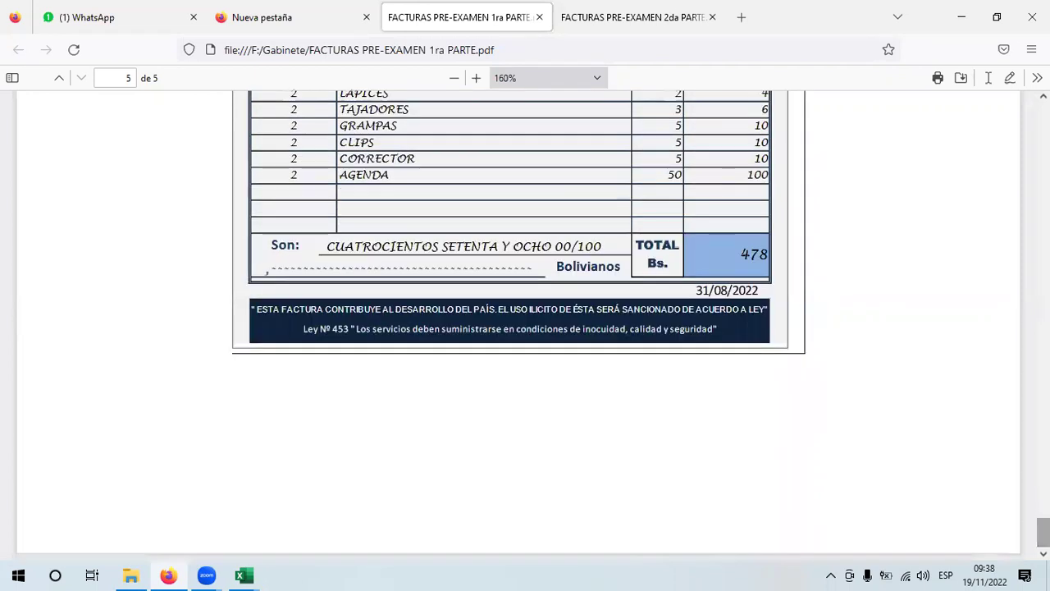
scroll(517, 329, up, 10)
scroll(517, 328, up, 5)
scroll(516, 328, down, 6)
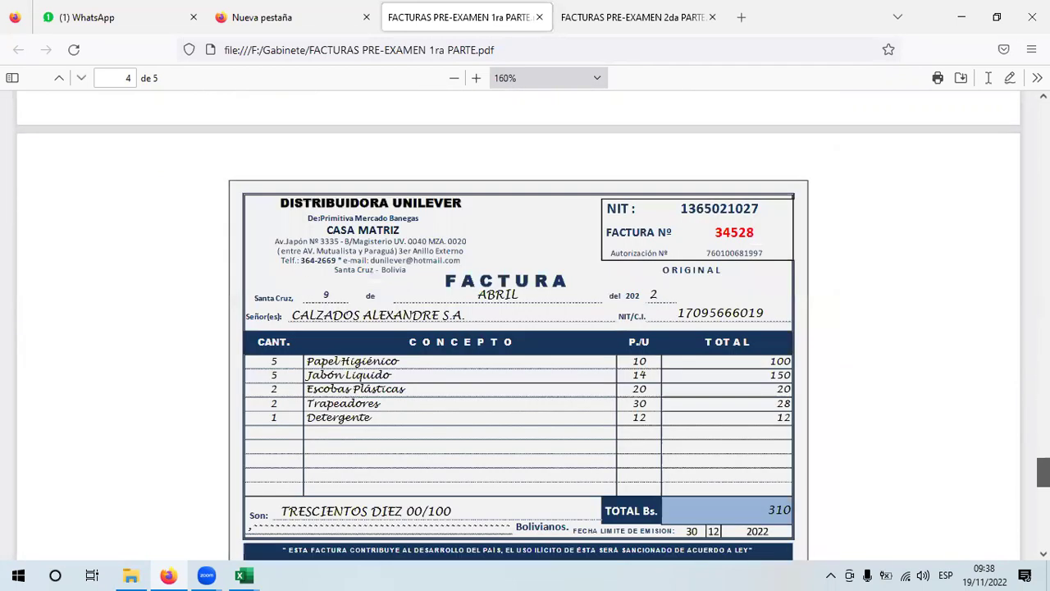
scroll(517, 329, down, 6)
- In the second-part invoices PDF, examine the 16 April HUMA credit purchase invoice at 180%: products, unit prices, amounts subject to IVA and surcharge
click(607, 16)
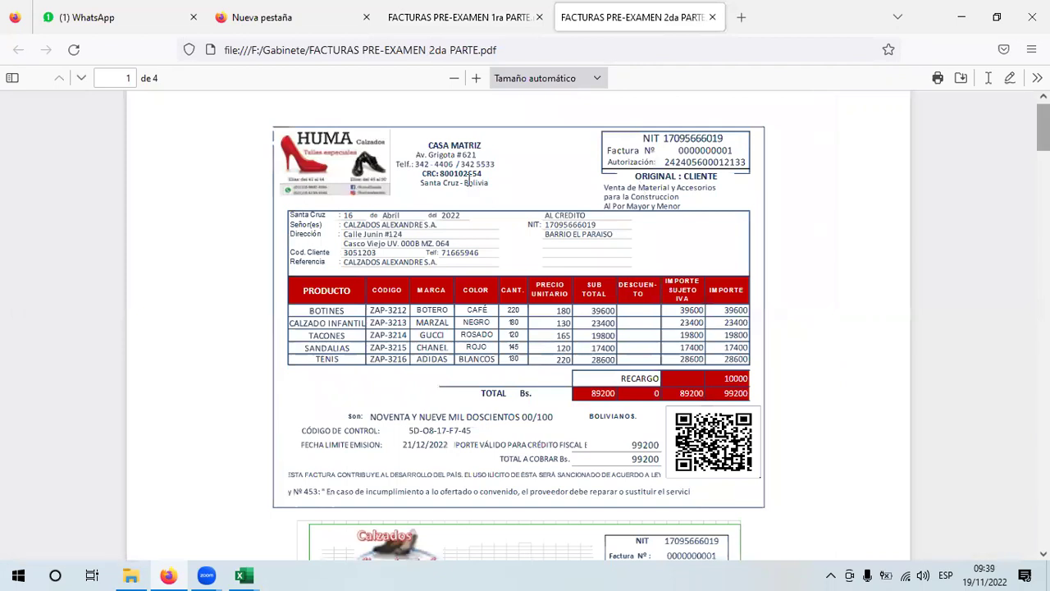
scroll(388, 189, down, 3)
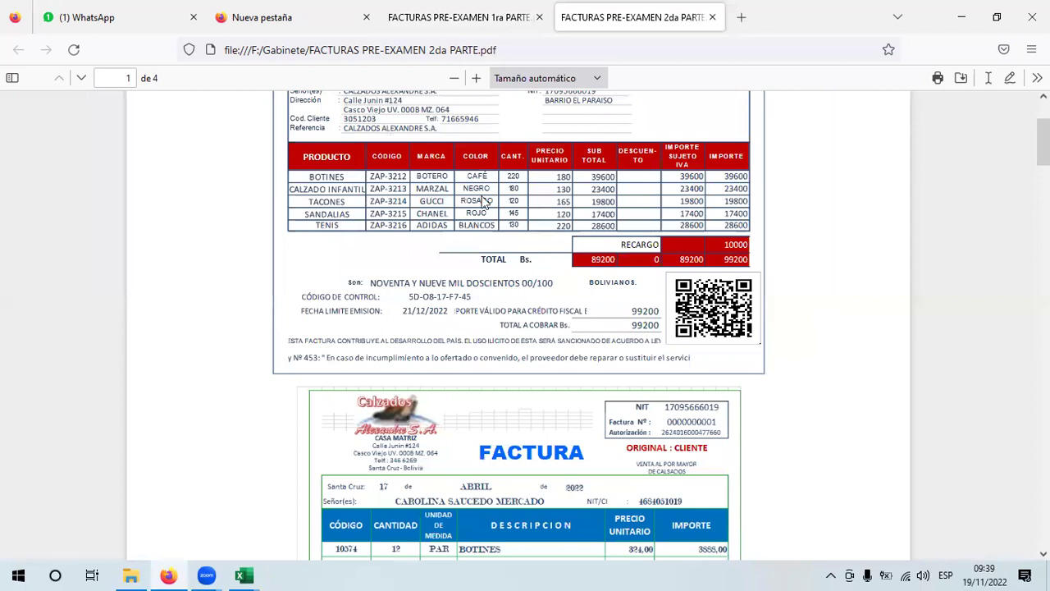
click(474, 78)
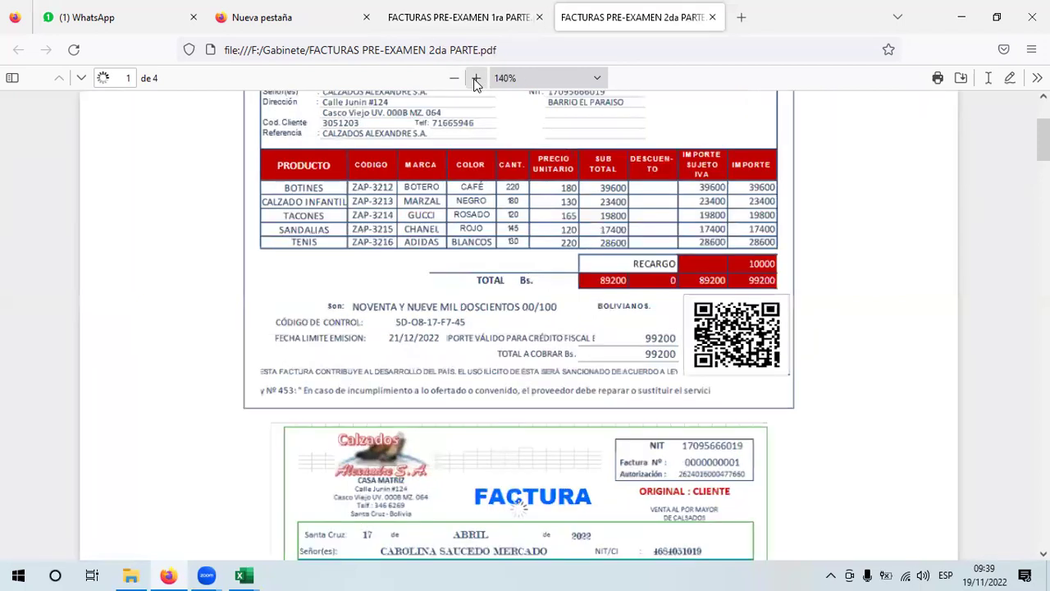
click(474, 78)
click(474, 78)
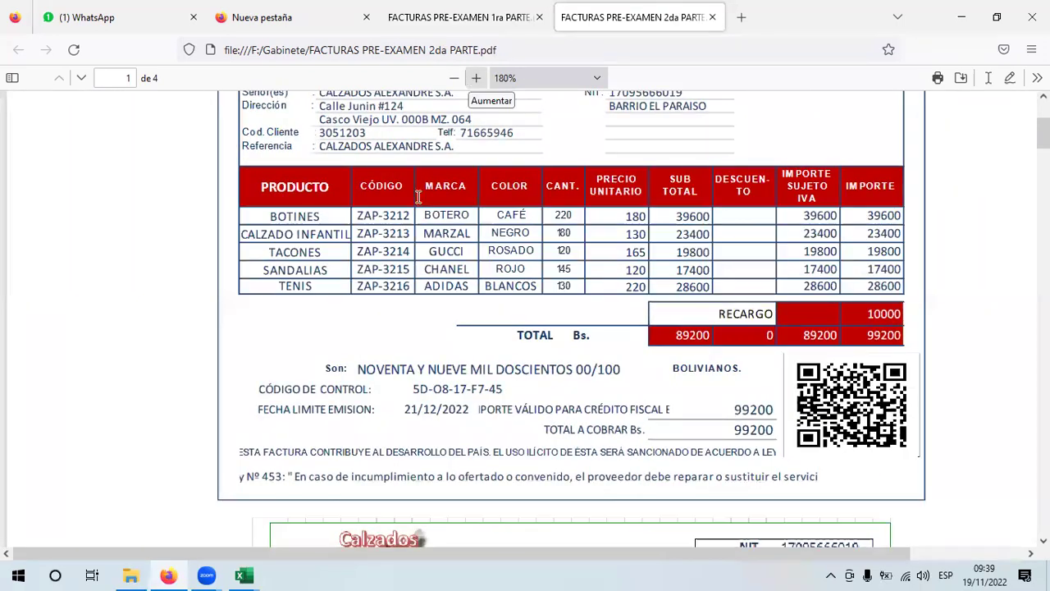
triple_click(326, 216)
click(269, 219)
triple_click(305, 228)
triple_click(284, 238)
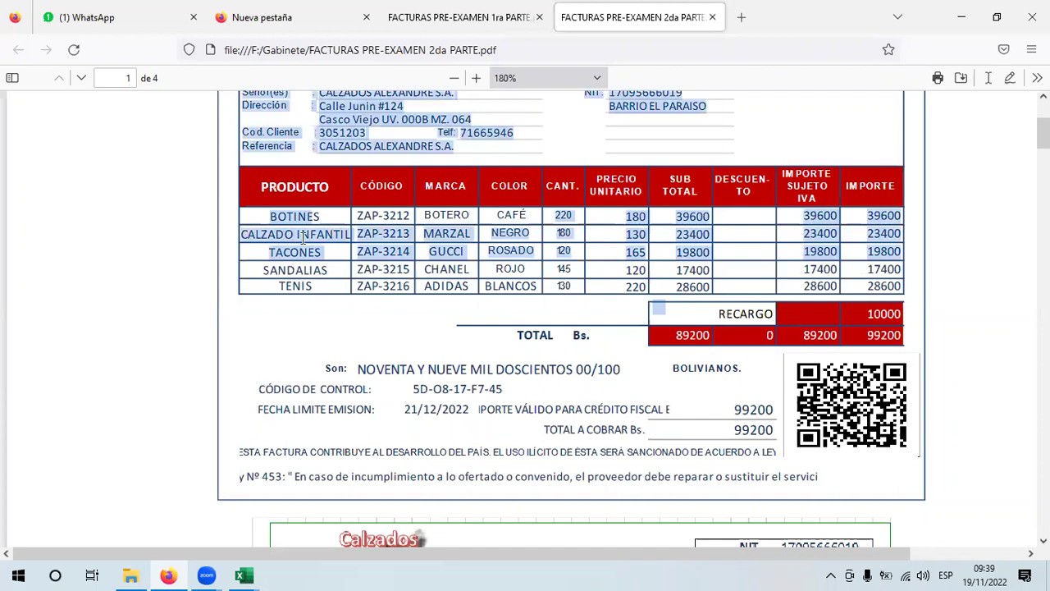
click(342, 250)
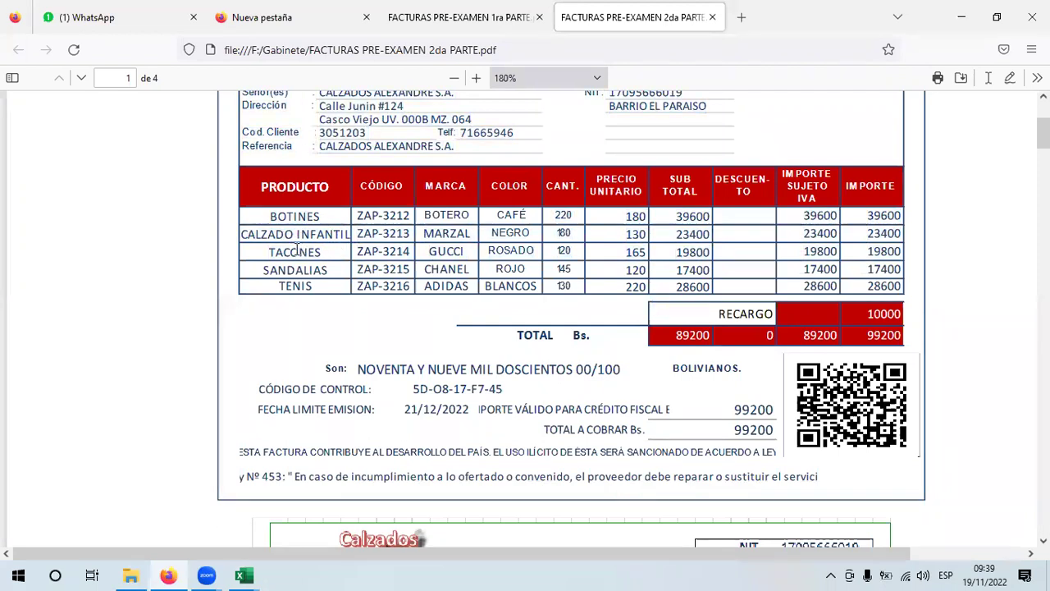
drag(292, 284, 316, 286)
click(316, 286)
drag(867, 314, 908, 316)
click(807, 214)
click(815, 283)
drag(629, 218, 650, 286)
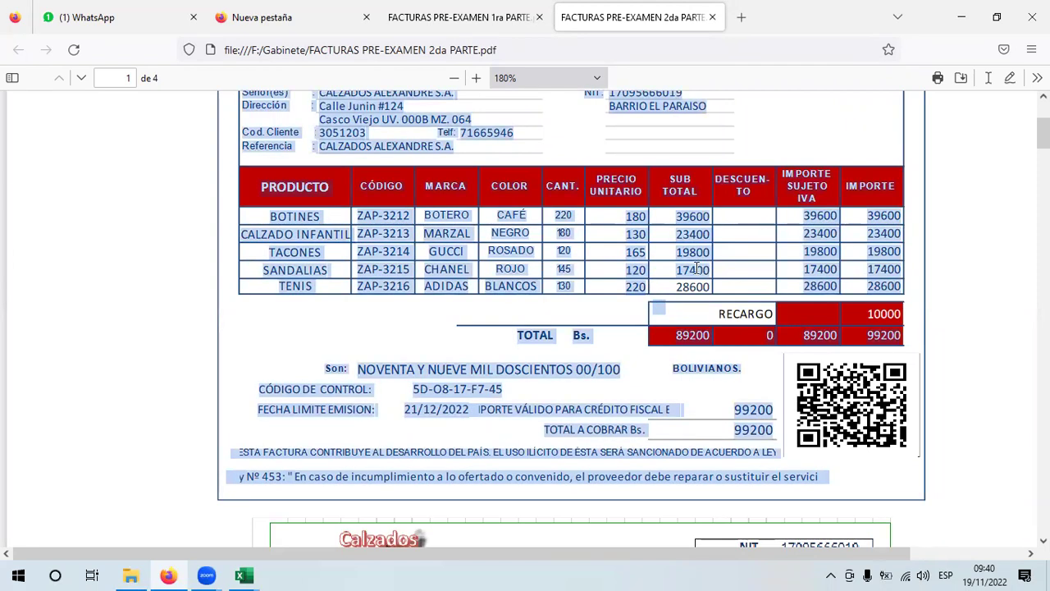
click(631, 215)
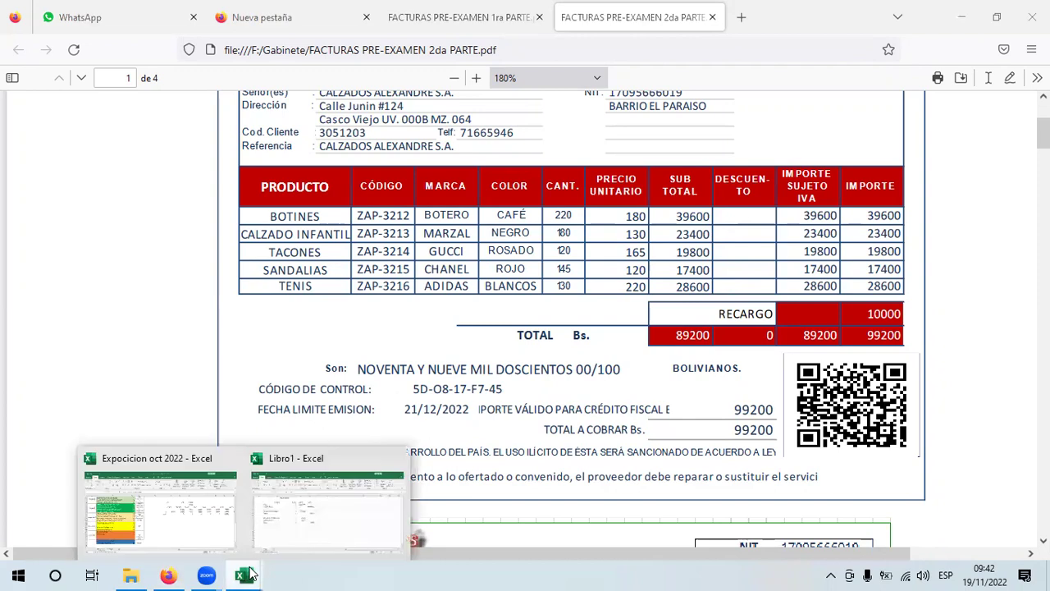
- Switch back to the Libro1 workbook in Excel, add a second worksheet and rename the first sheet as Libro Diario
click(287, 516)
click(156, 532)
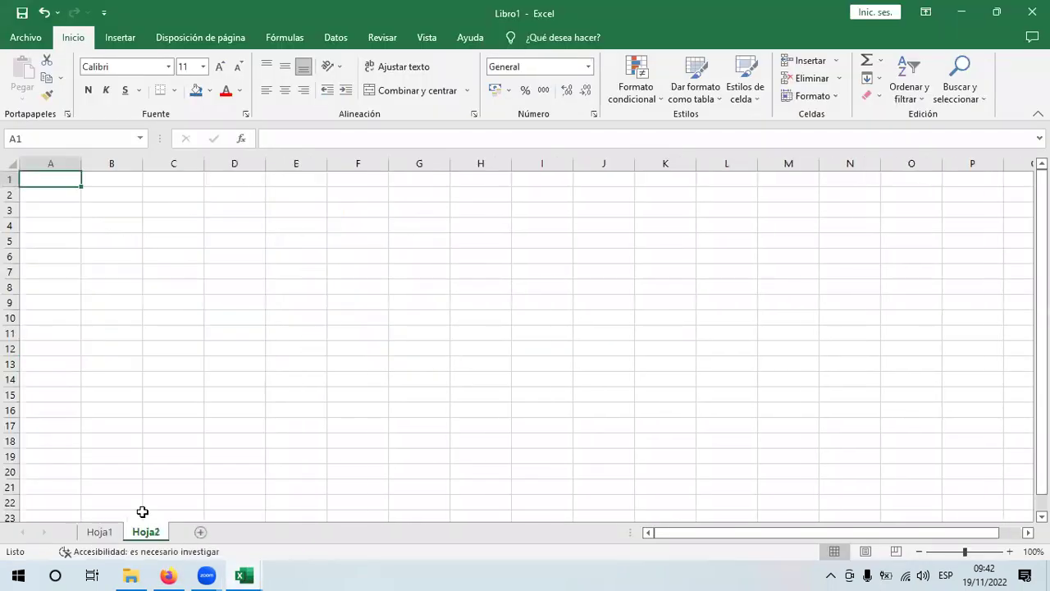
click(99, 531)
double_click(96, 532)
text(L)
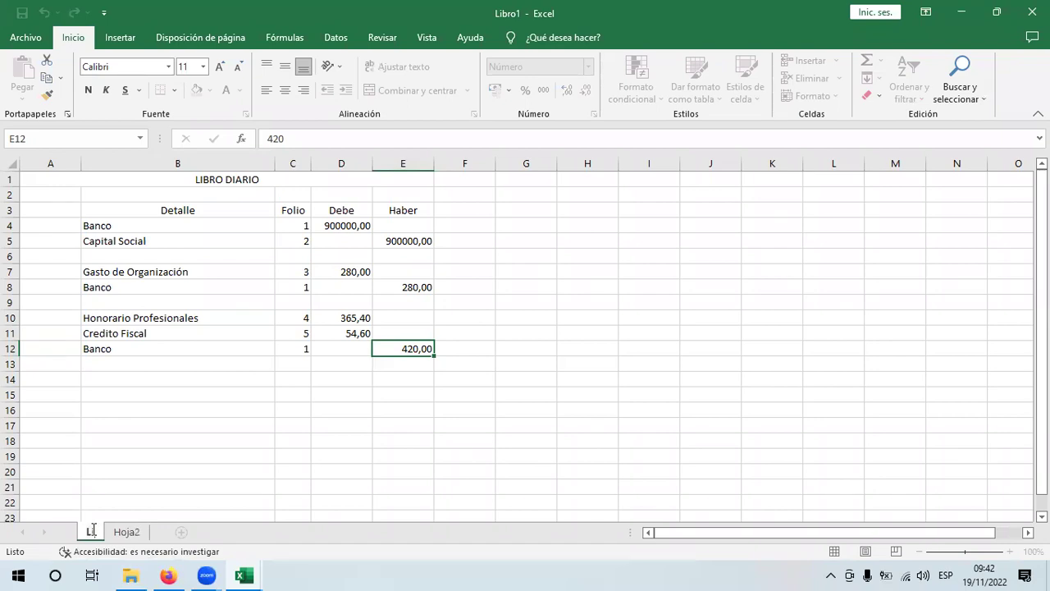
text(ibro D)
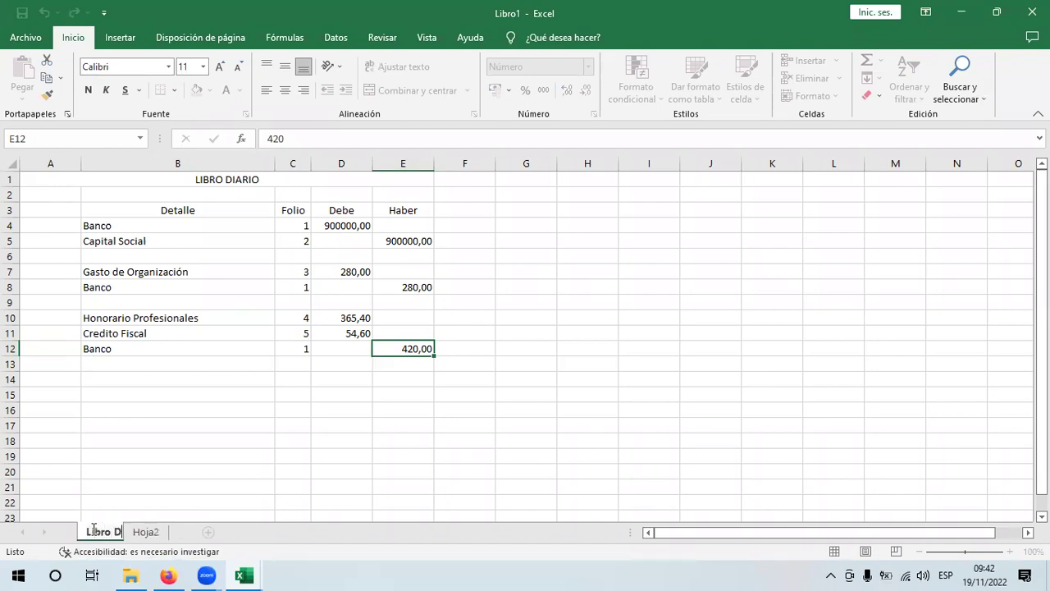
text(iario)
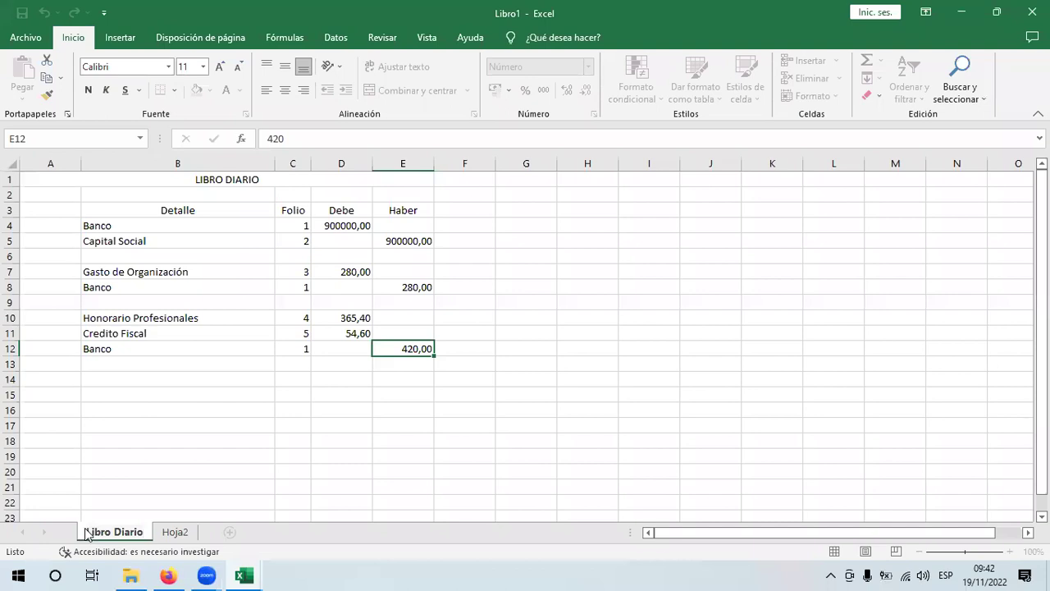
- Rename the second worksheet as Libro Mayor
double_click(174, 532)
text(Li)
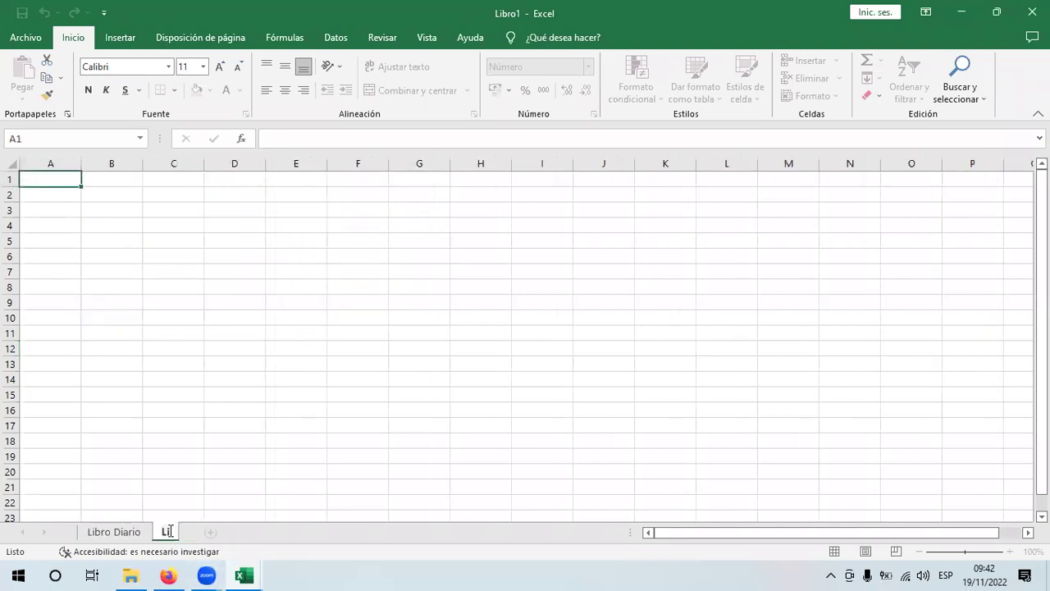
text(b)
click(235, 440)
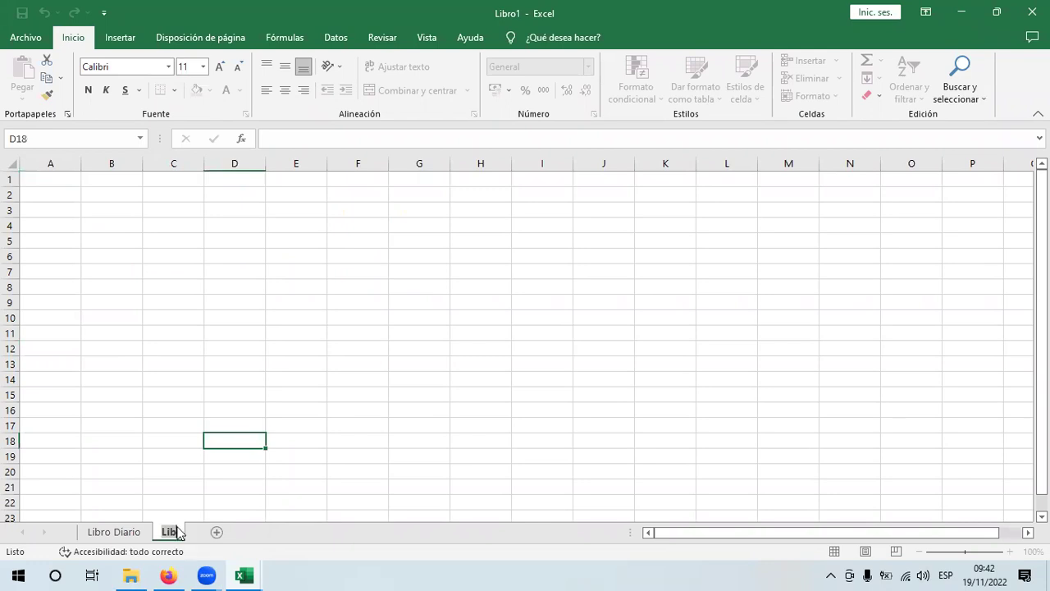
key(Return)
text(ro)
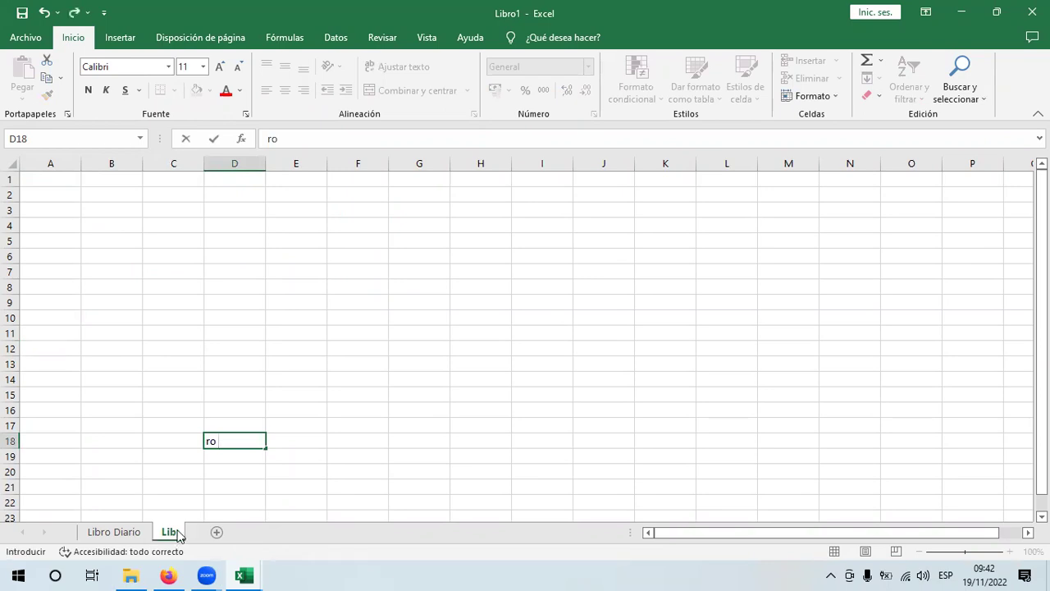
click(178, 534)
double_click(180, 536)
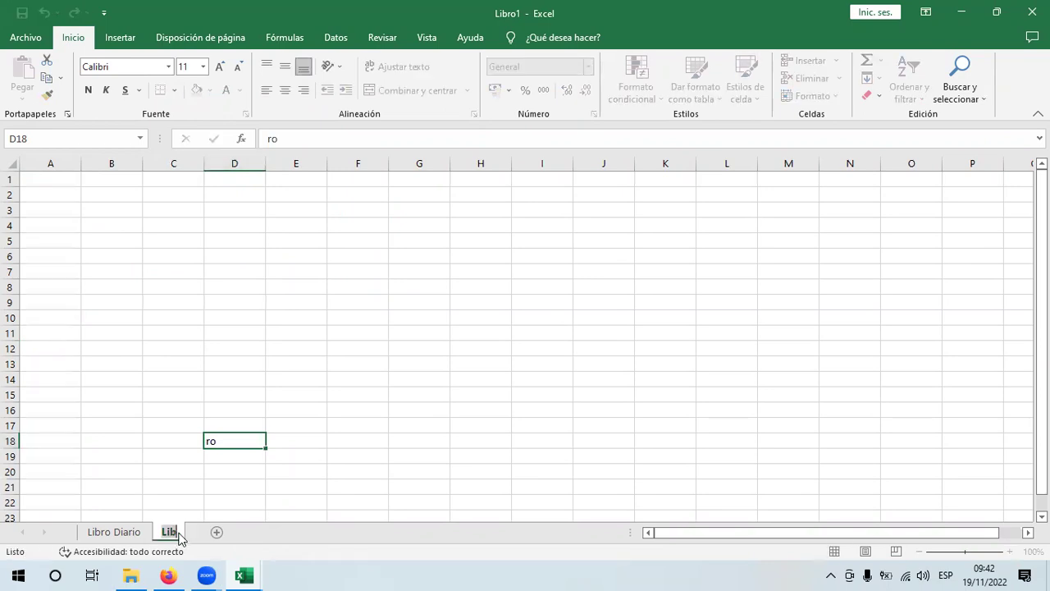
click(179, 533)
text(ro)
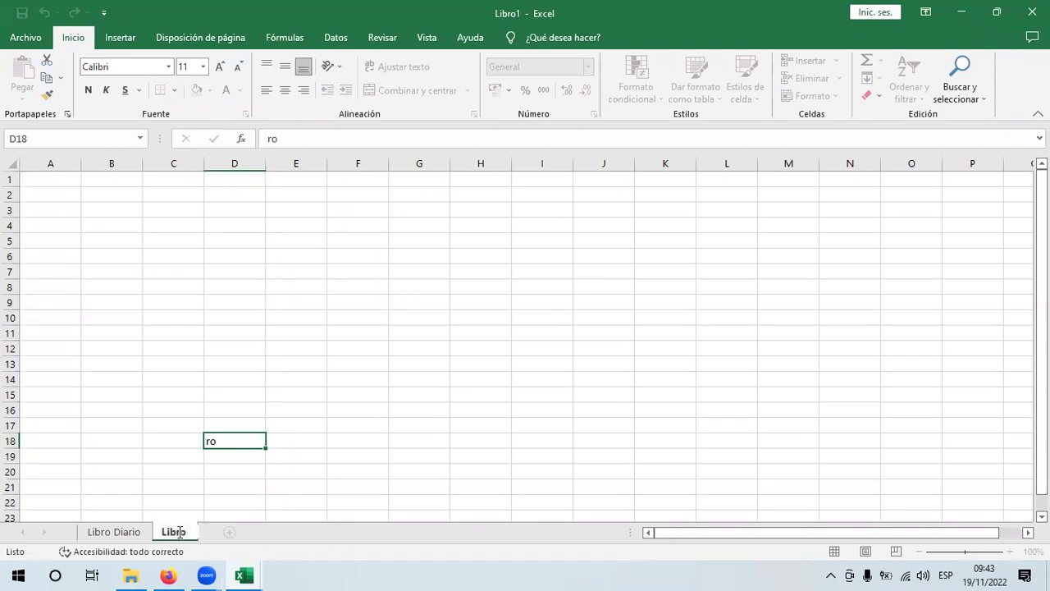
text( Mayor)
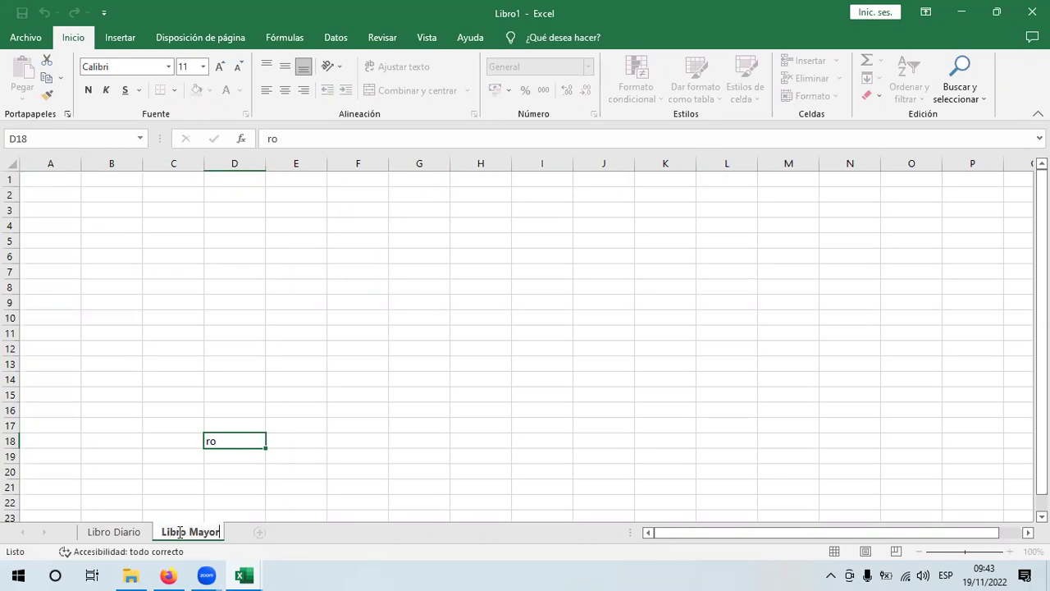
key(Return)
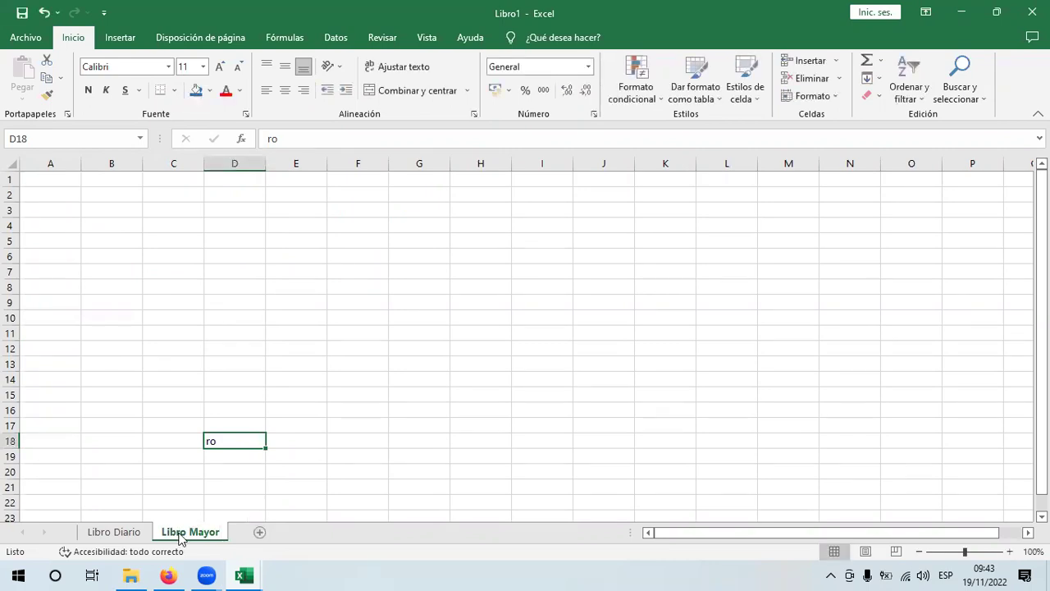
- Add a third worksheet and rename it as B.de C. Sumas y Saldos
click(259, 533)
double_click(264, 532)
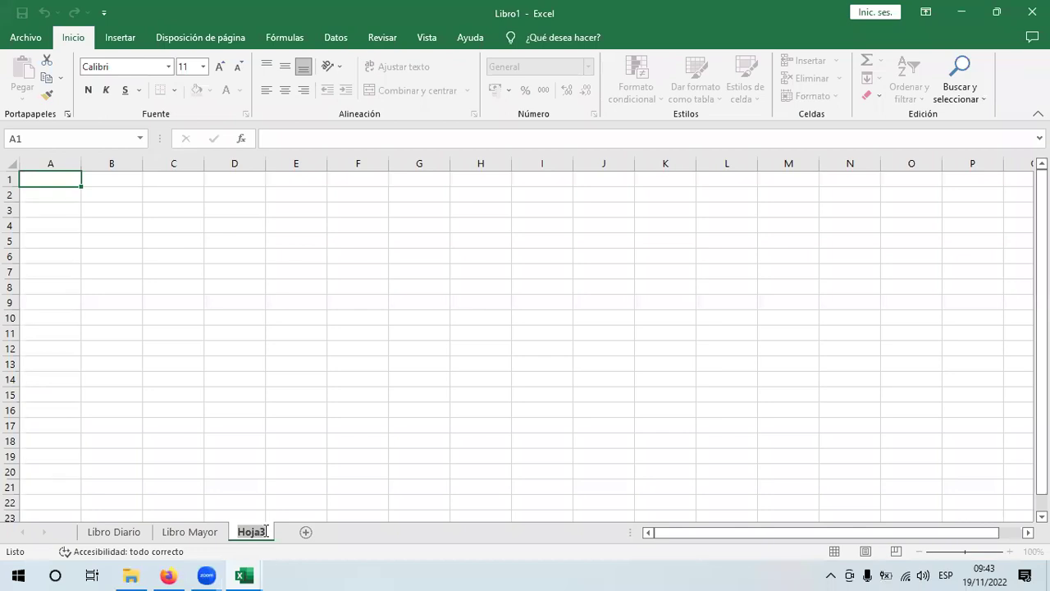
text(B.)
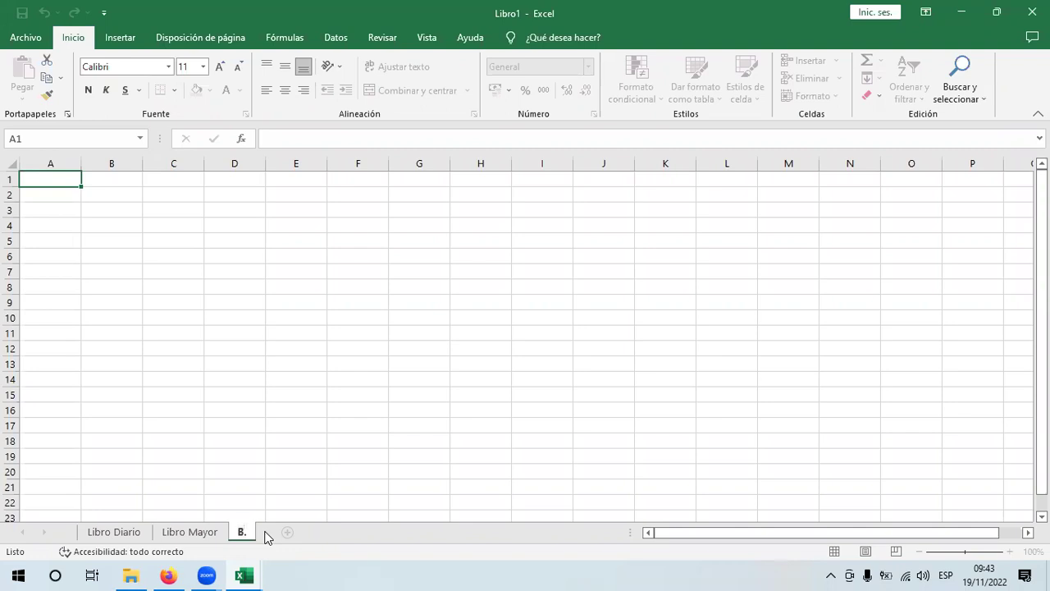
text(de C. S)
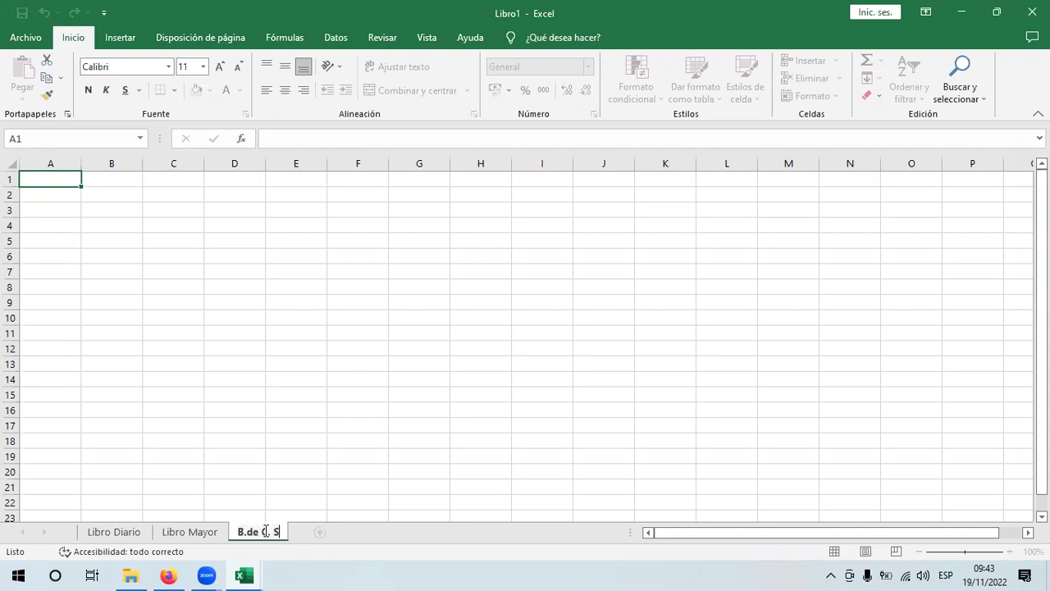
text(umas y Sa)
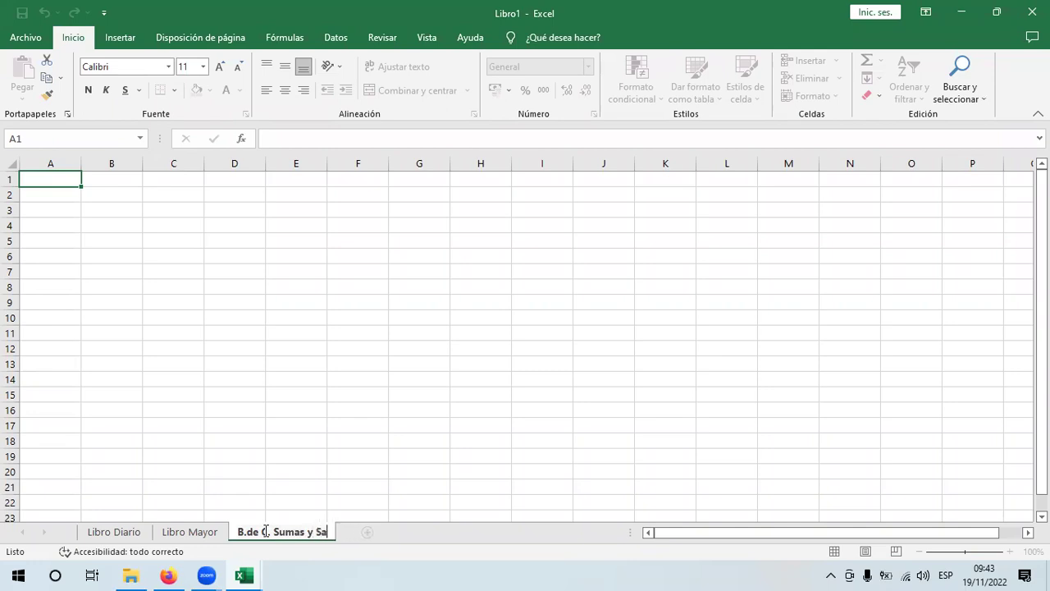
text(ldos)
key(Return)
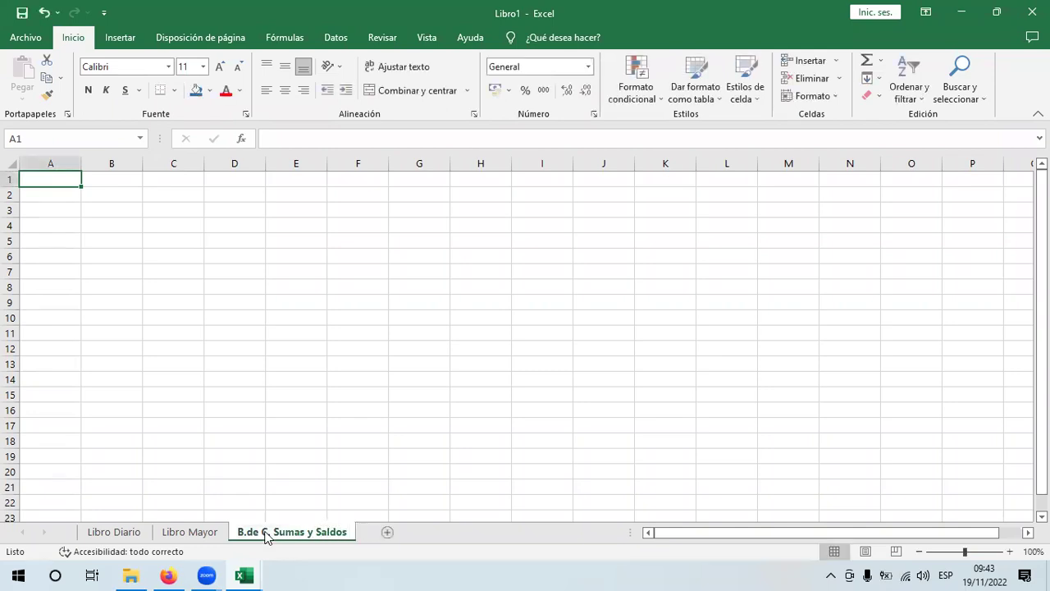
- Add a fourth worksheet and rename it as Kardex
click(388, 532)
double_click(391, 531)
text(K)
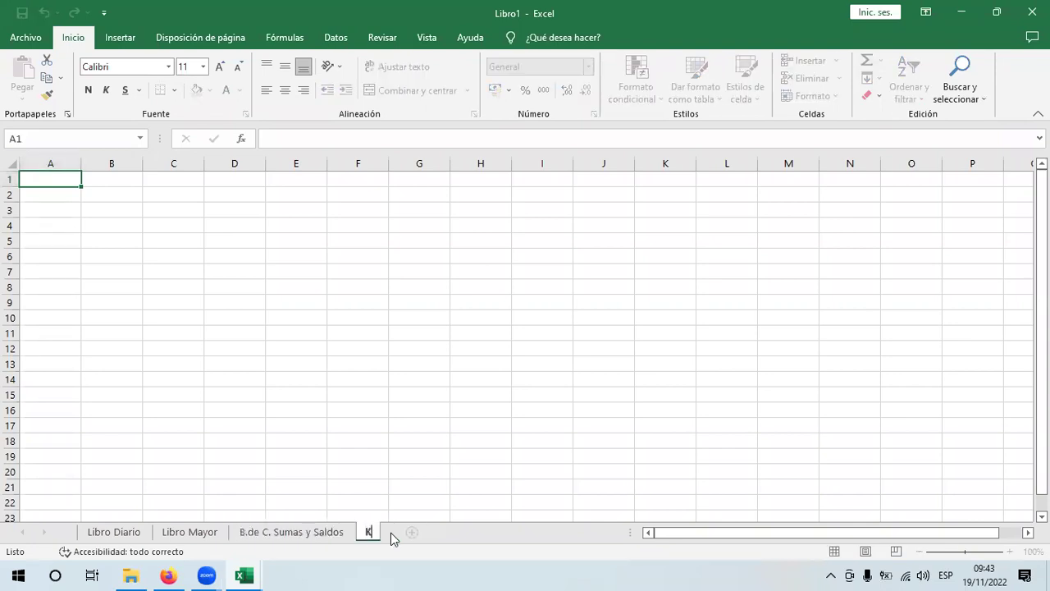
text(arde)
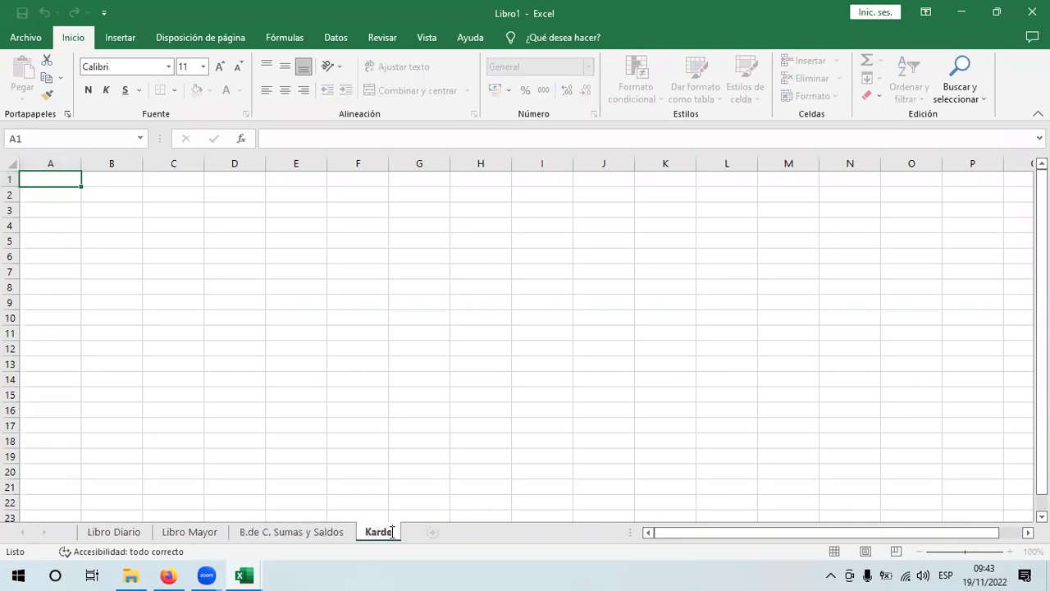
text(x)
key(Return)
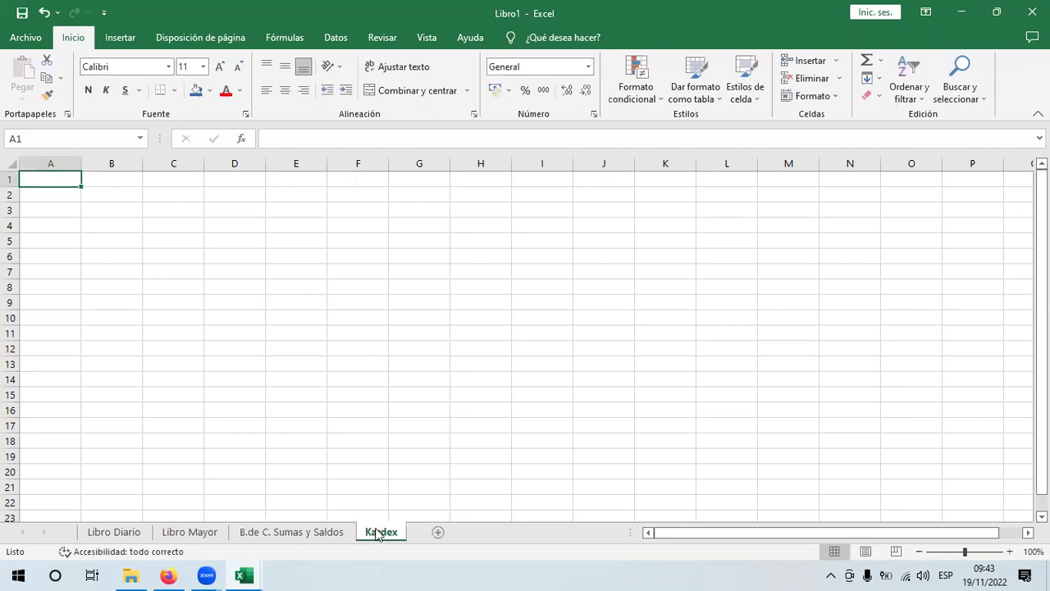
- Enter "entrada de almacen" in cell B5 of the Kardex sheet and widen column B to fit the text
click(115, 286)
click(117, 254)
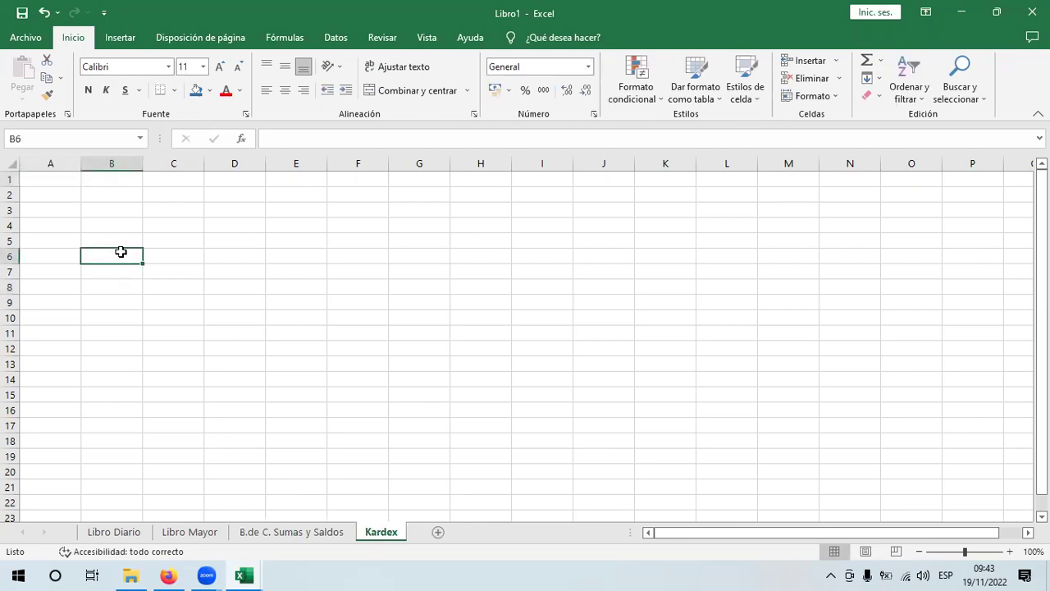
click(131, 240)
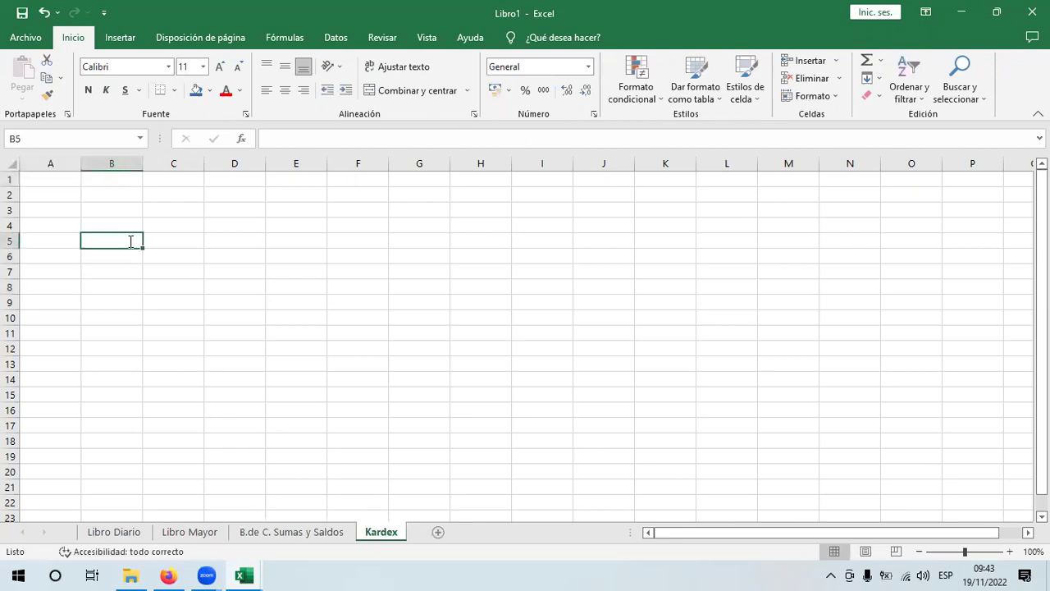
text(entrada)
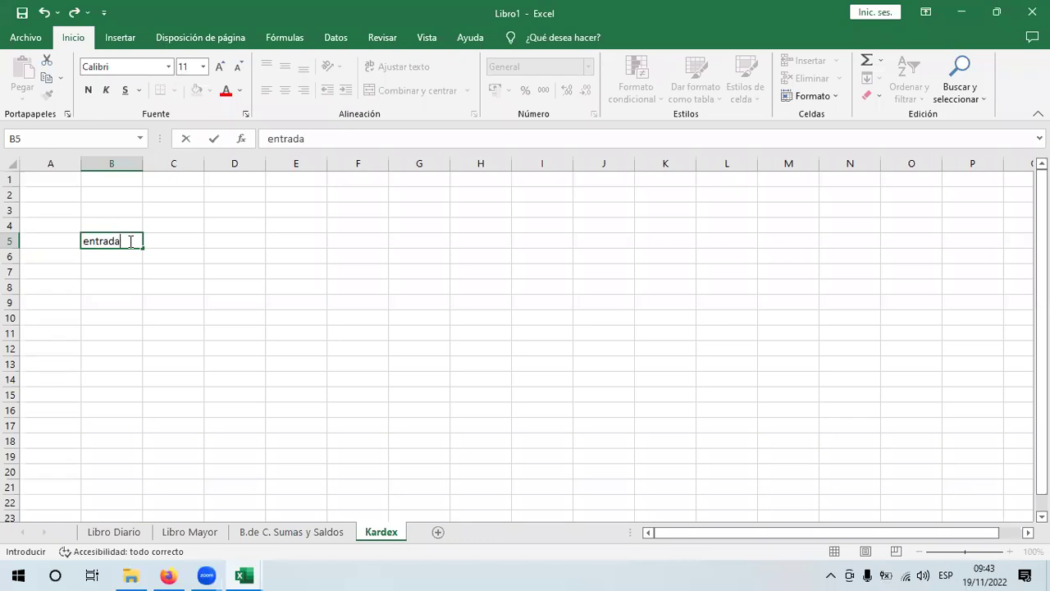
text( de almace)
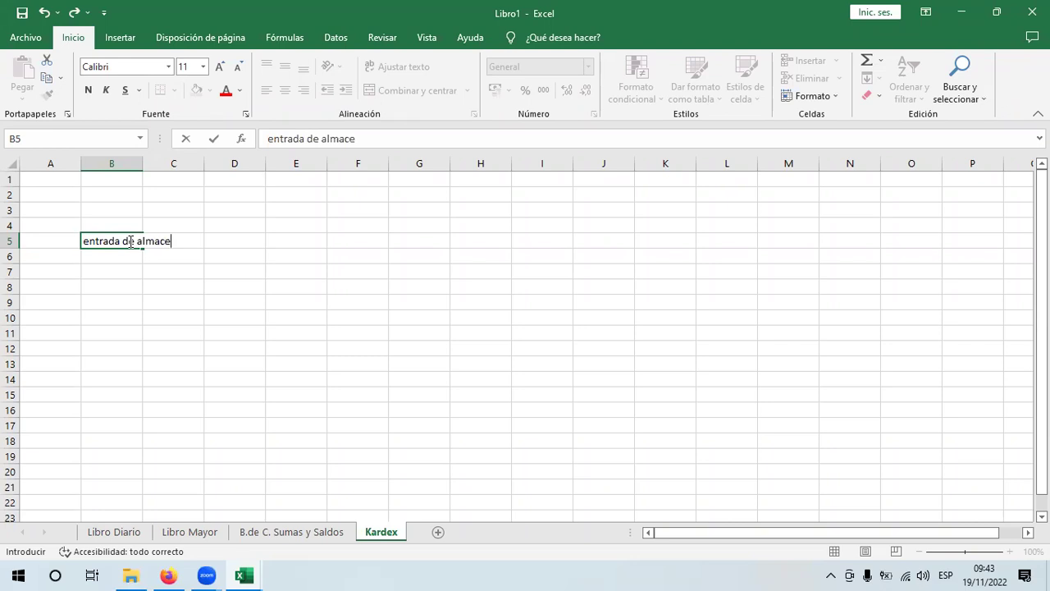
text(n)
key(Return)
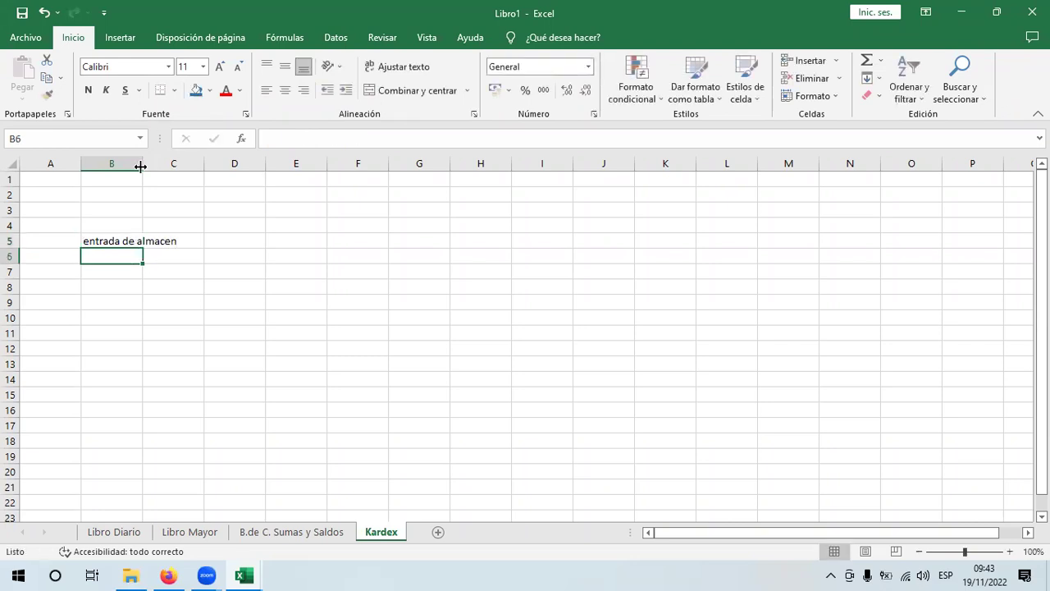
drag(141, 166, 238, 167)
click(251, 240)
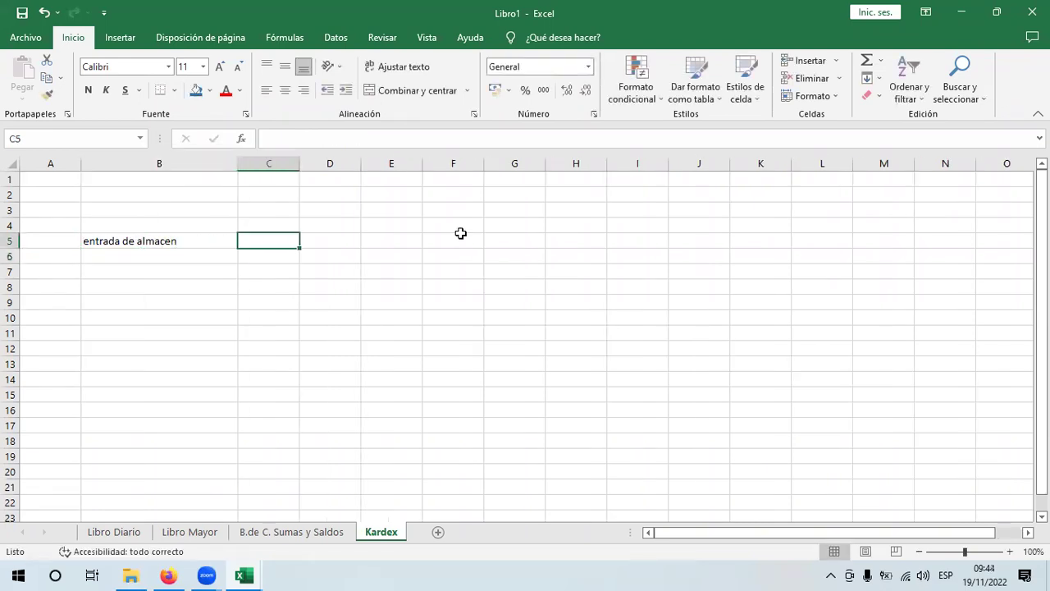
drag(272, 209, 400, 208)
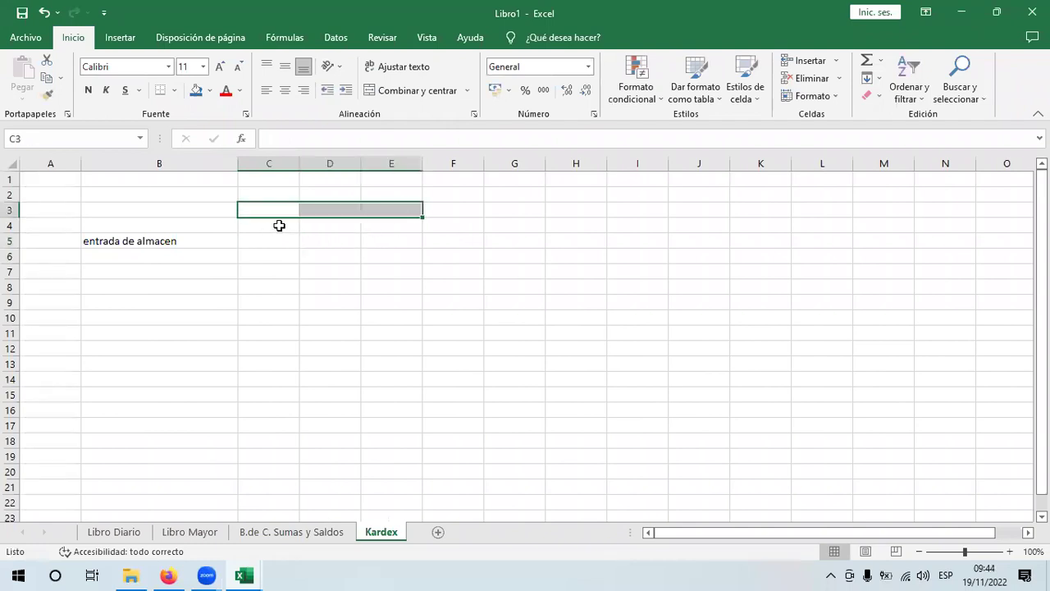
click(258, 241)
click(219, 241)
click(263, 241)
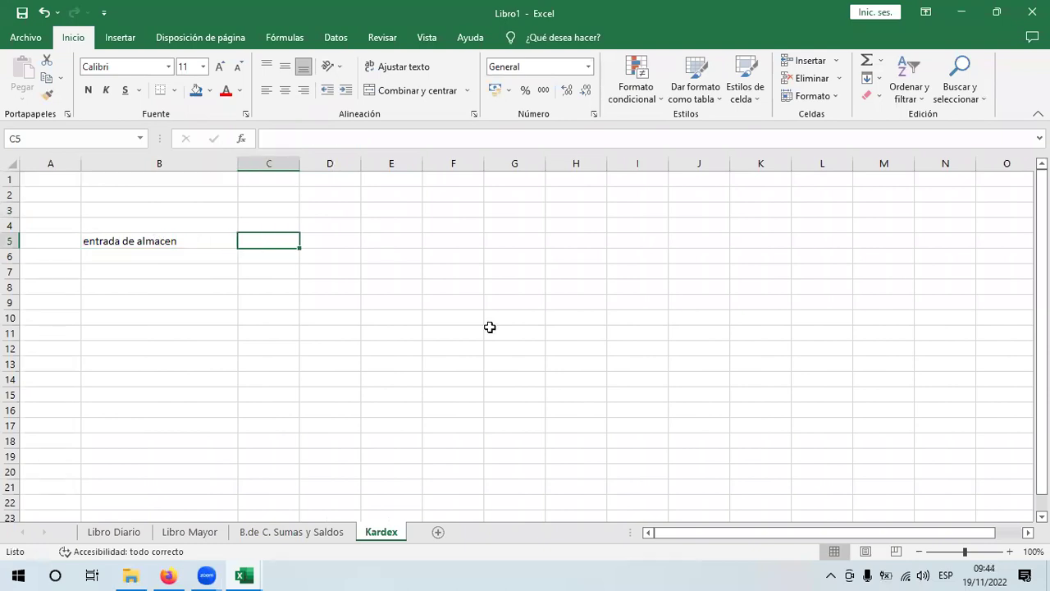
key(Left)
- In the Libro Diario sheet, enter "Inventario de Botines" in B14, checking the product name in the second-part invoices PDF in Firefox
click(100, 535)
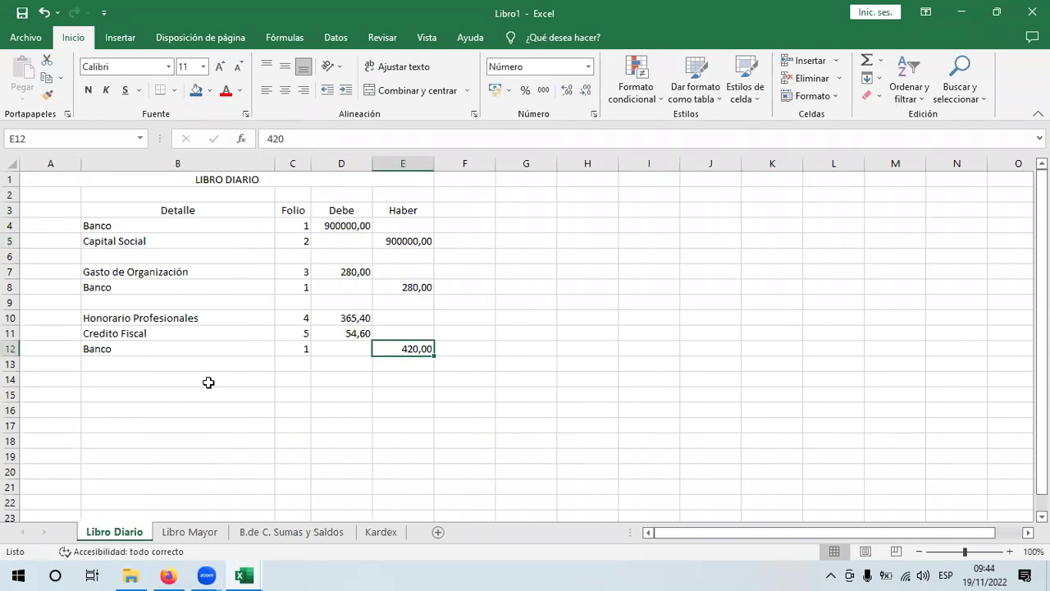
click(180, 375)
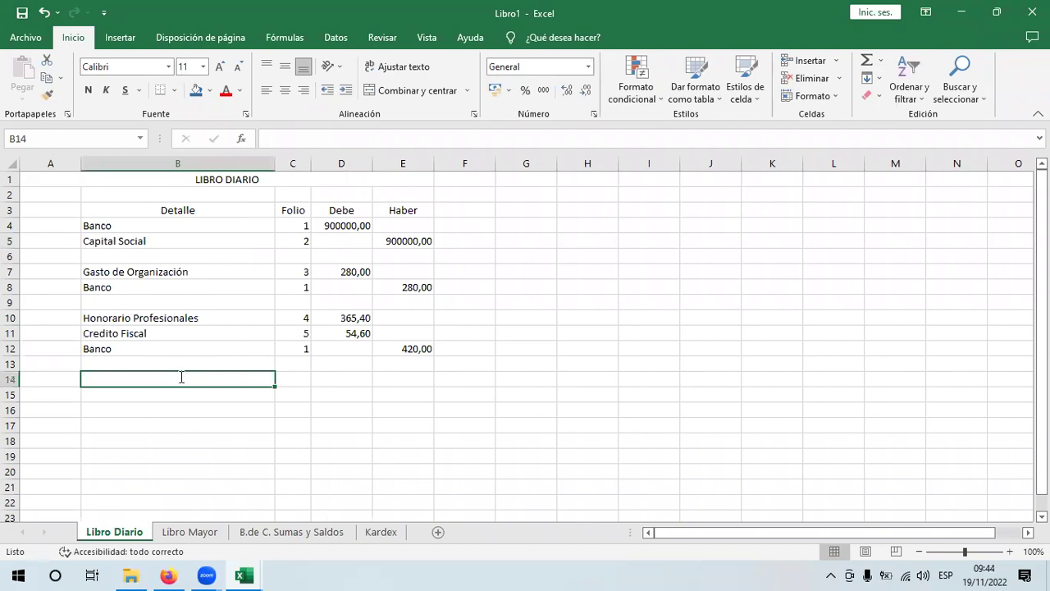
text(Inve)
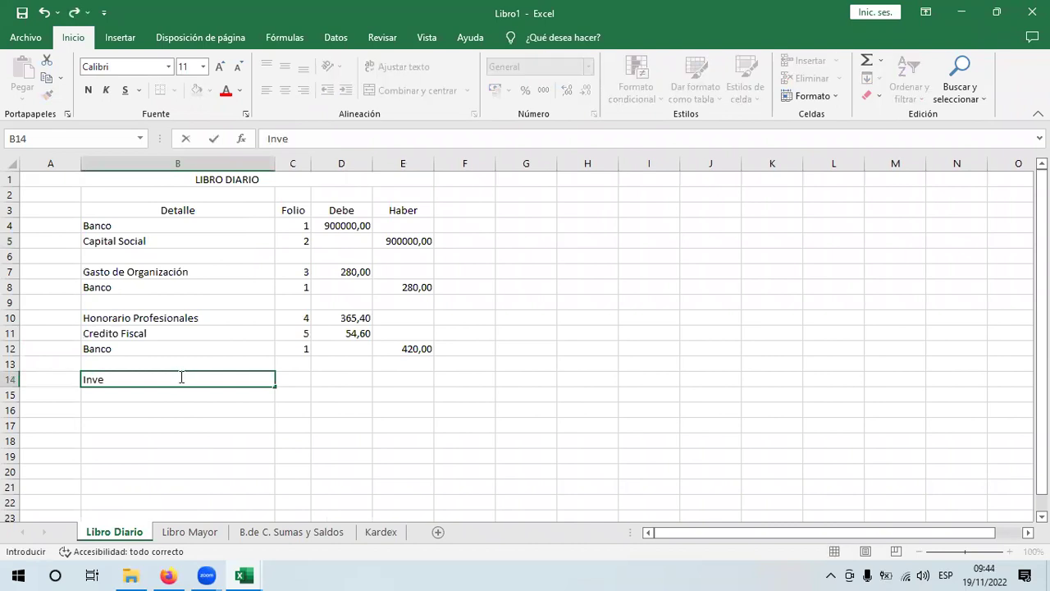
text(ntario de)
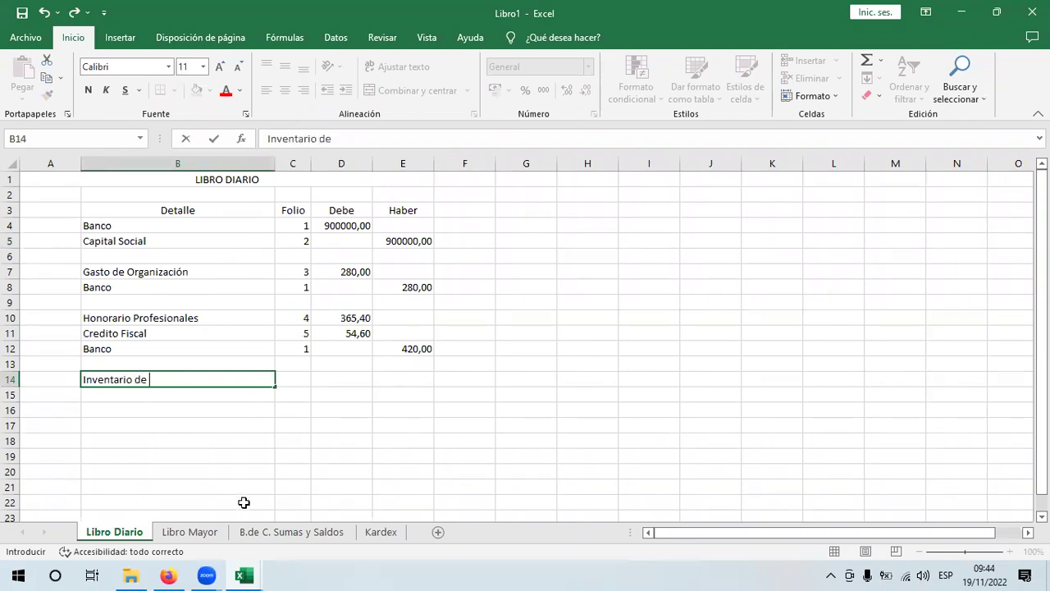
click(168, 575)
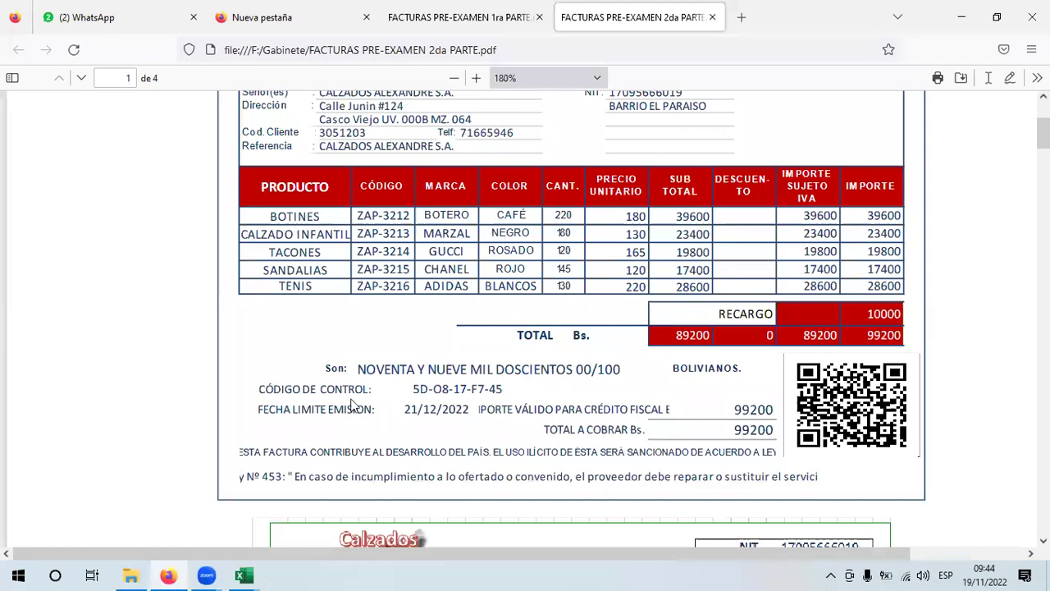
mouse_move(243, 576)
click(292, 517)
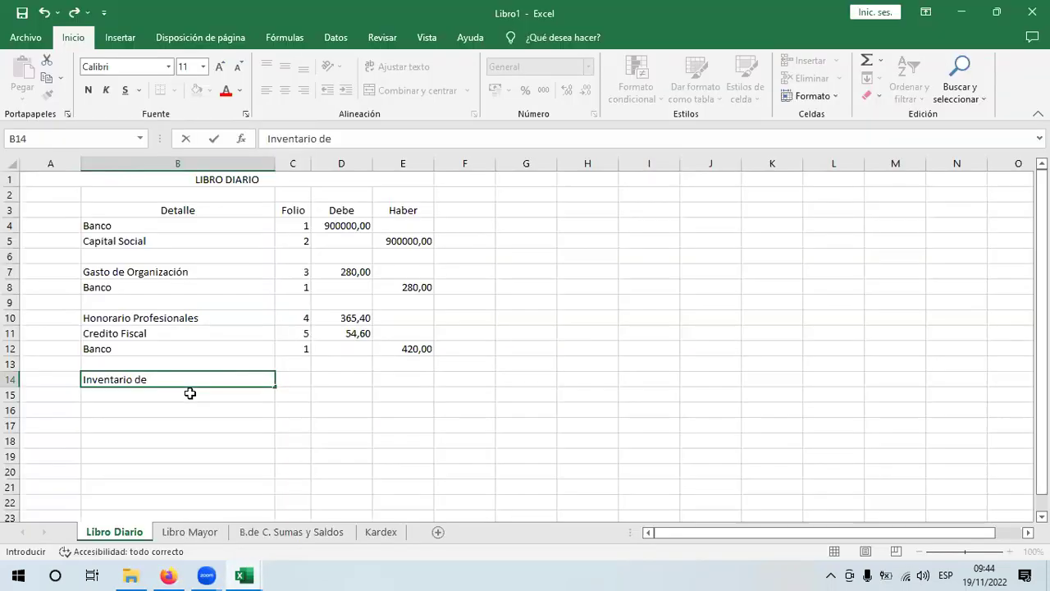
text(Botines)
key(Return)
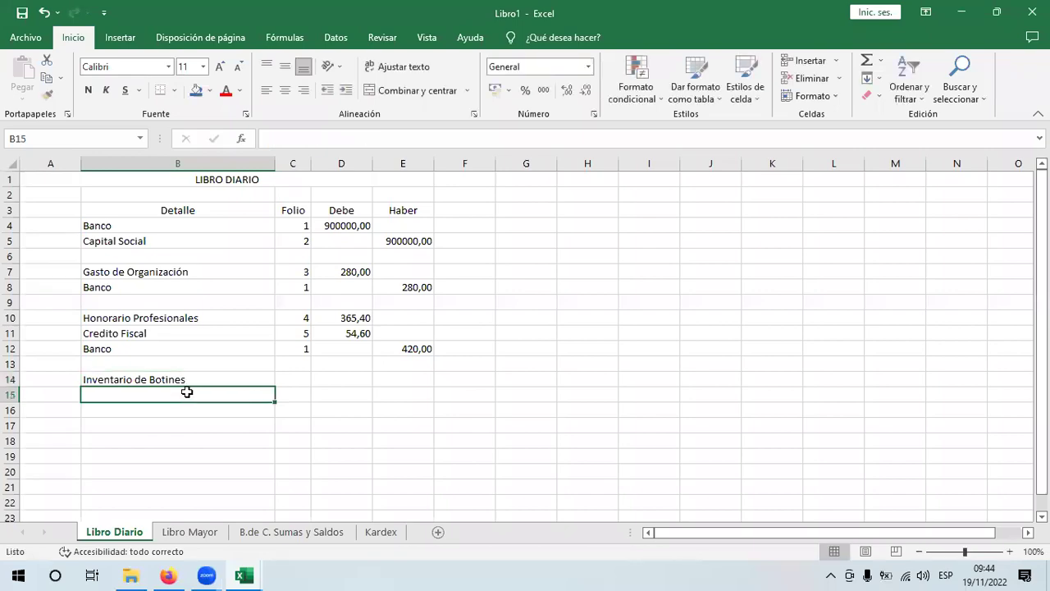
- Check the second product in the Firefox invoice and enter "Inventario de Calzados Infantiles" in B15 of the Excel Libro Diario
key(alt+Tab)
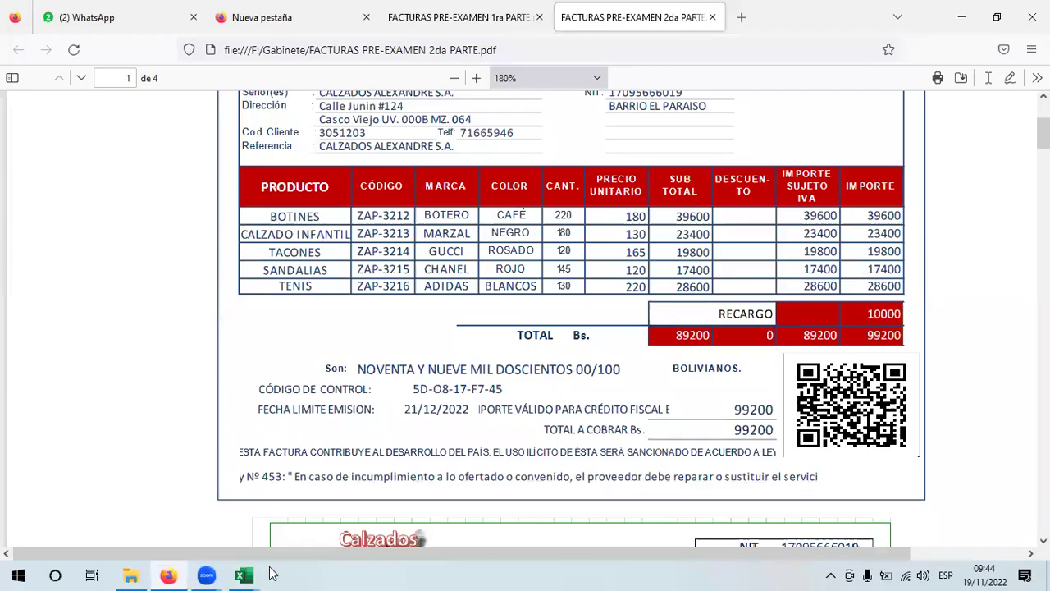
key(alt+Tab)
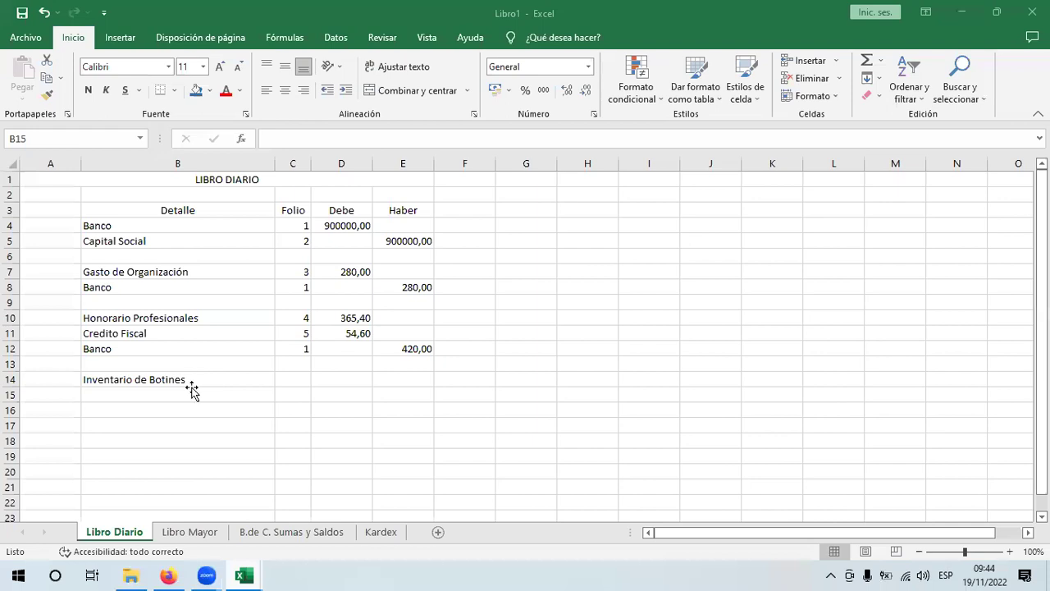
key(ctrl+apostrophe)
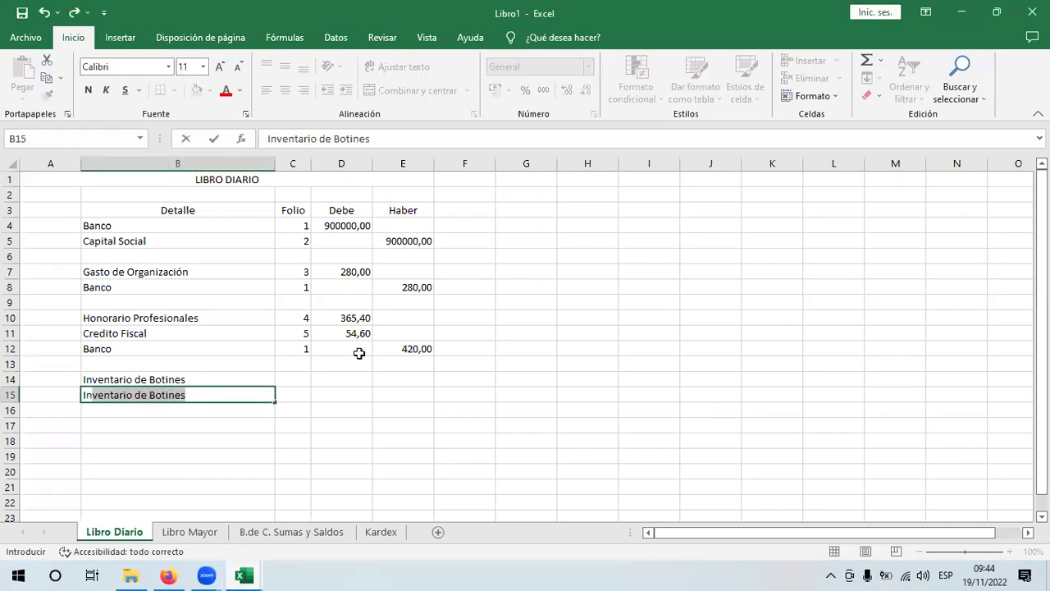
key(F2)
key(ctrl+shift+Left)
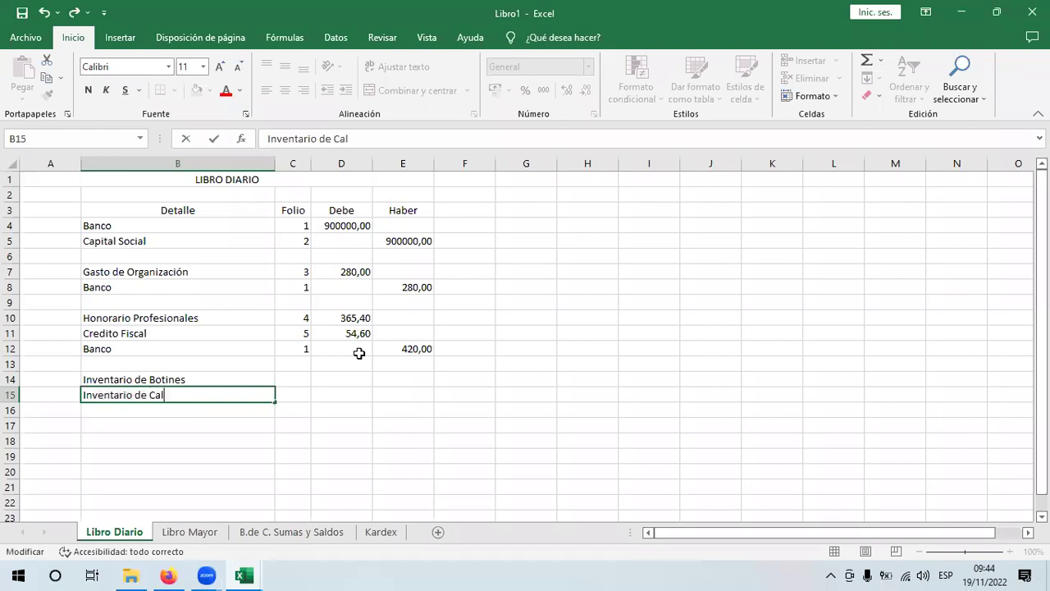
text(zados Infantiles)
key(Return)
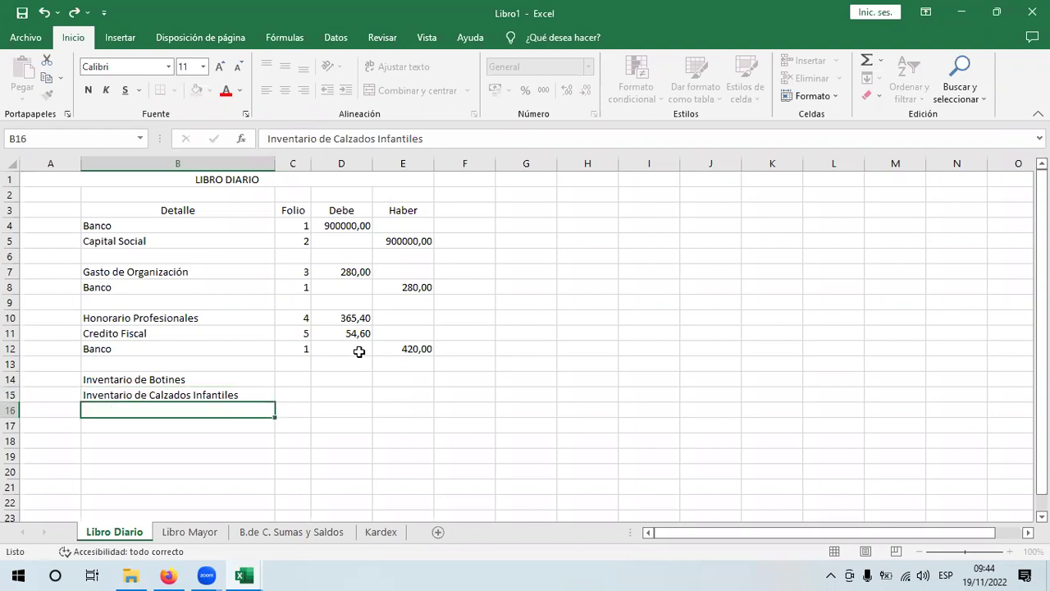
- Check the third product in the Firefox invoice and enter "Inventario de Tacones" in B16 in Excel, reusing the copied prefix from B15
click(168, 575)
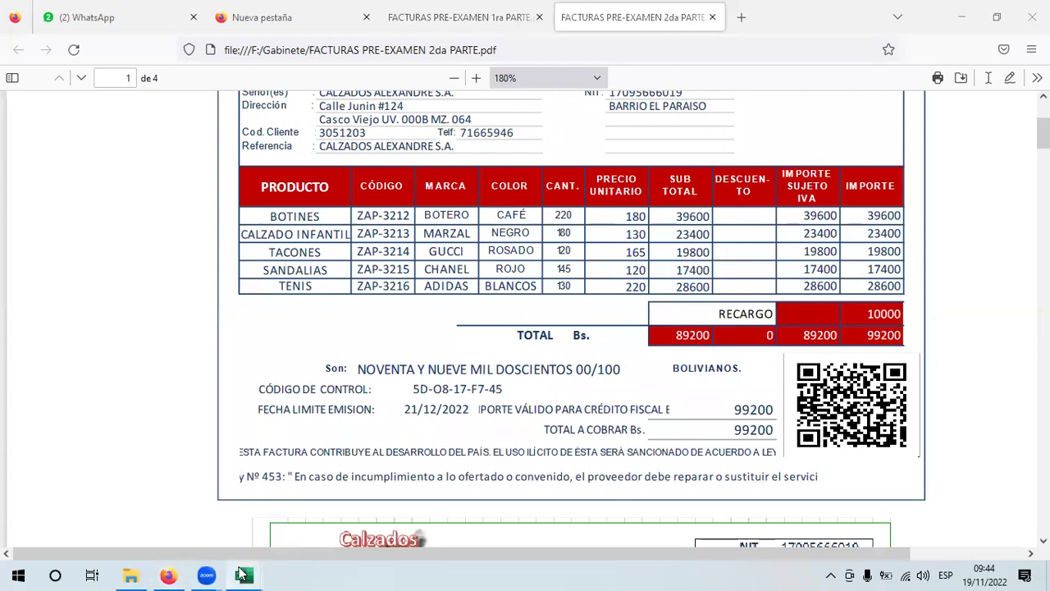
mouse_move(244, 575)
click(327, 504)
text(Inva)
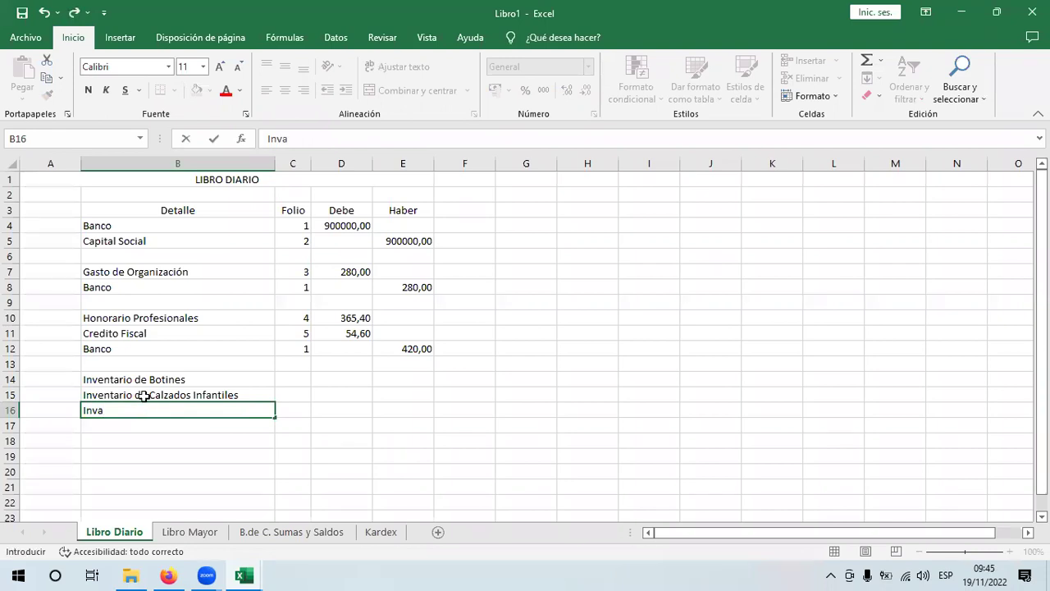
double_click(143, 396)
drag(143, 396, 45, 389)
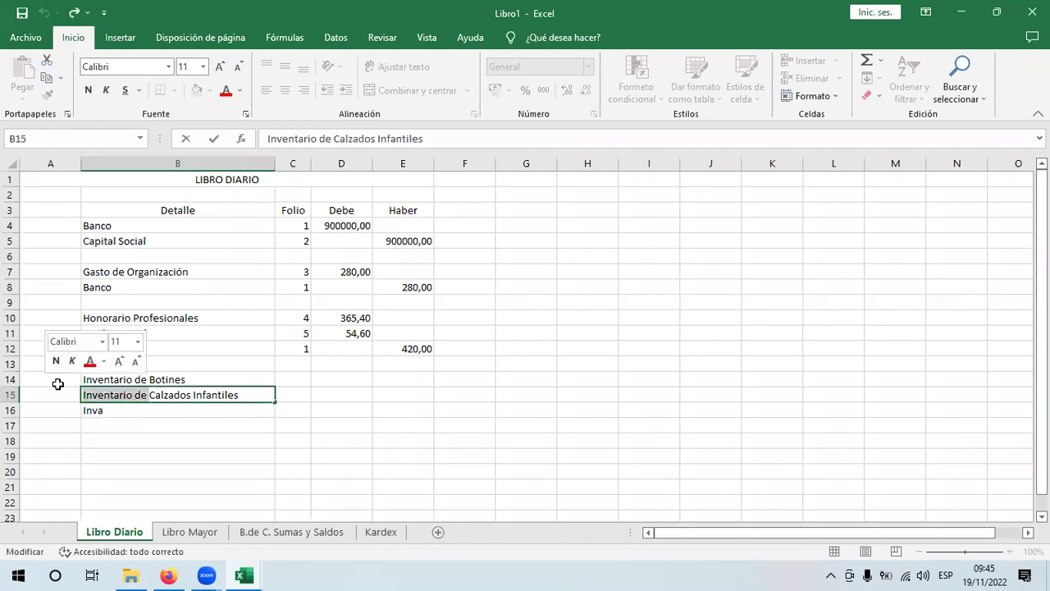
key(ctrl+c)
double_click(105, 414)
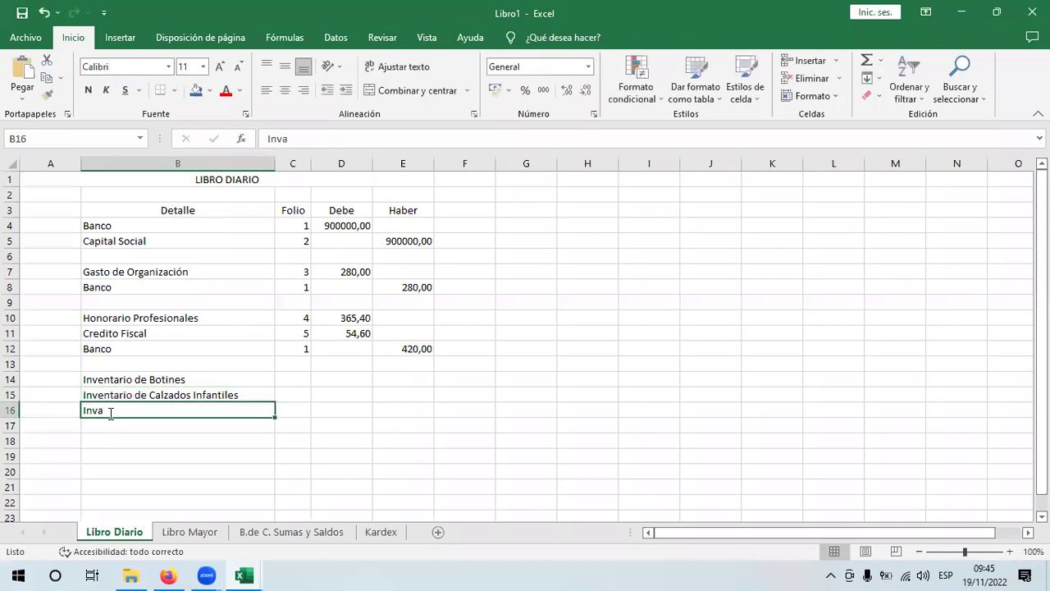
drag(71, 414, 47, 412)
key(ctrl+v)
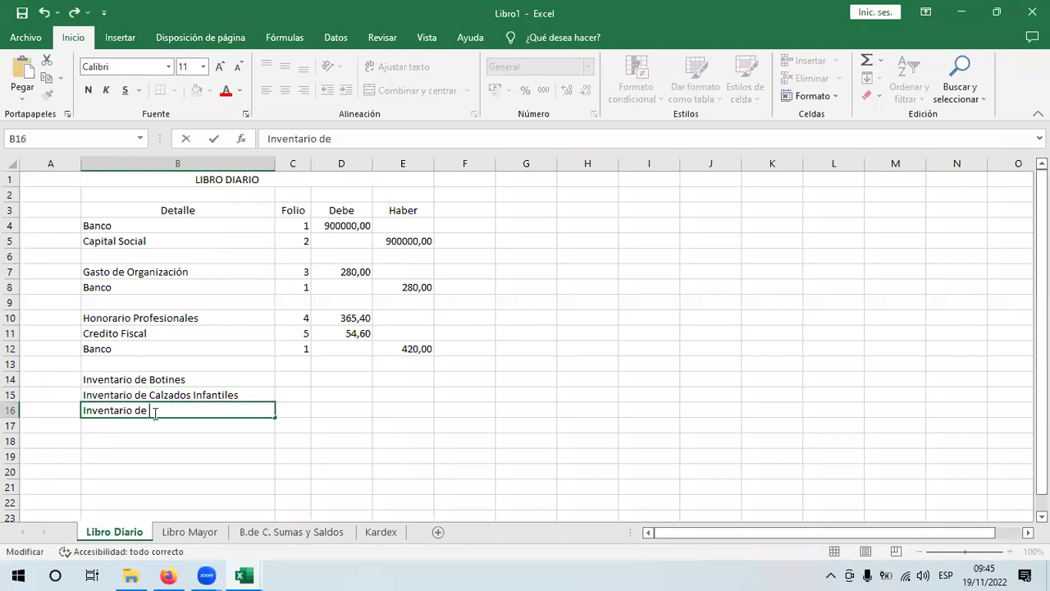
text(Taaones)
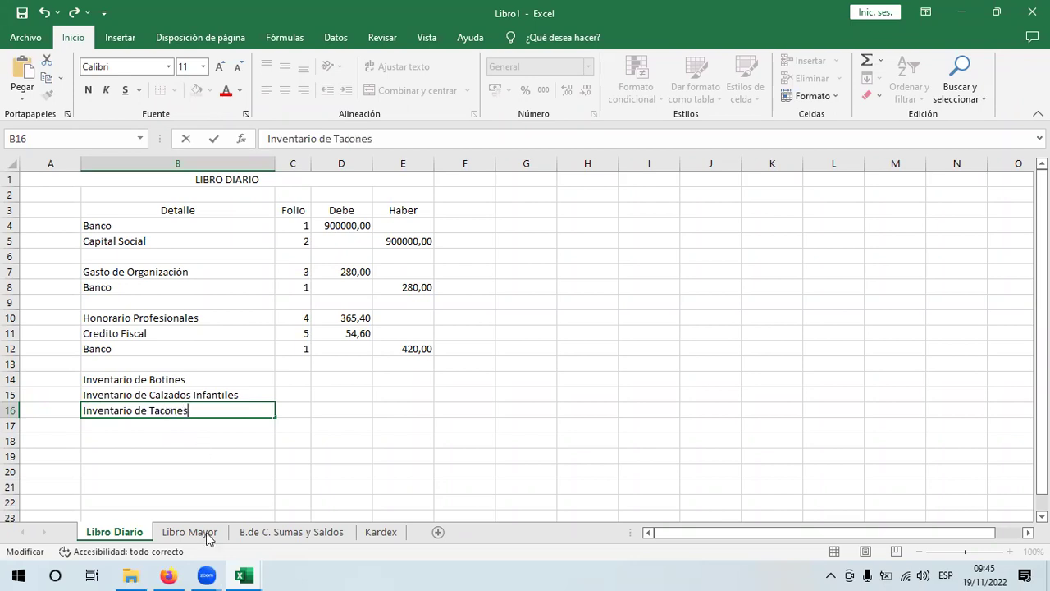
- Check the remaining products in the Firefox invoice and enter "Inventario de Sandalias" in B17 and "Inventario de Tenis" in B18 of the Excel Libro Diario
click(168, 575)
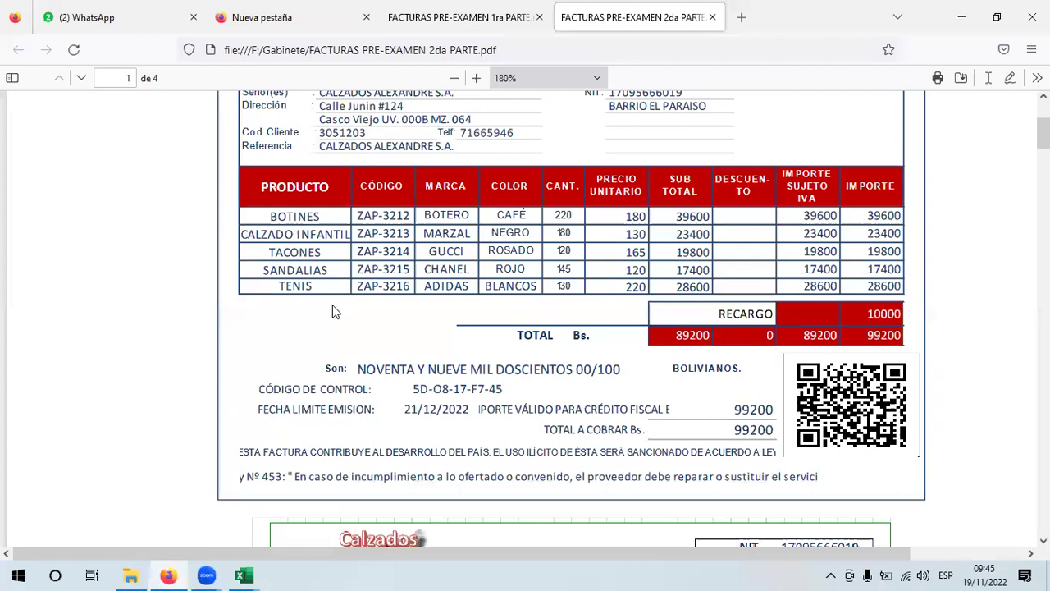
mouse_move(244, 575)
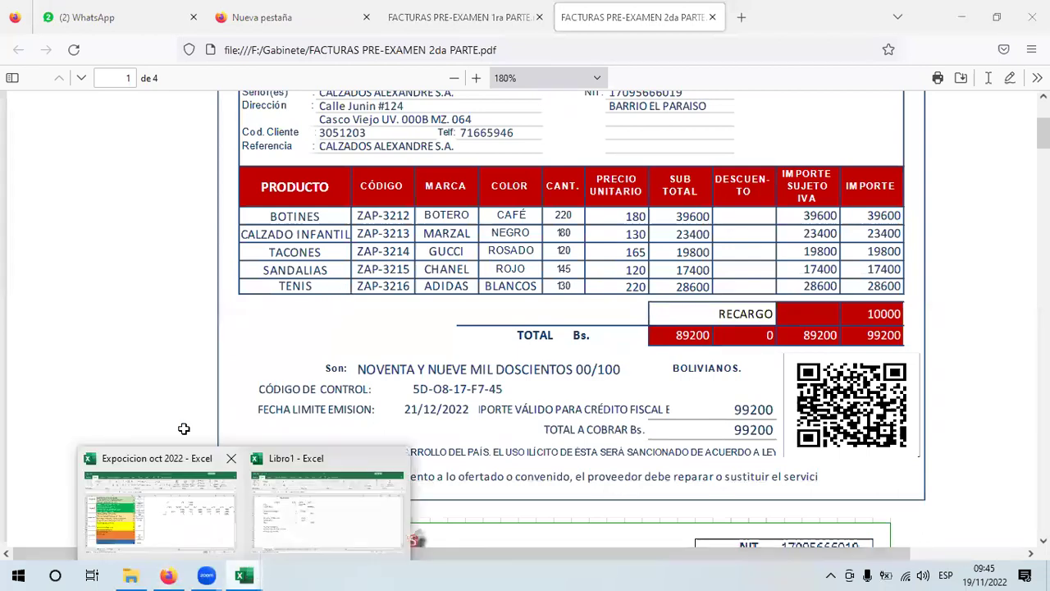
click(173, 427)
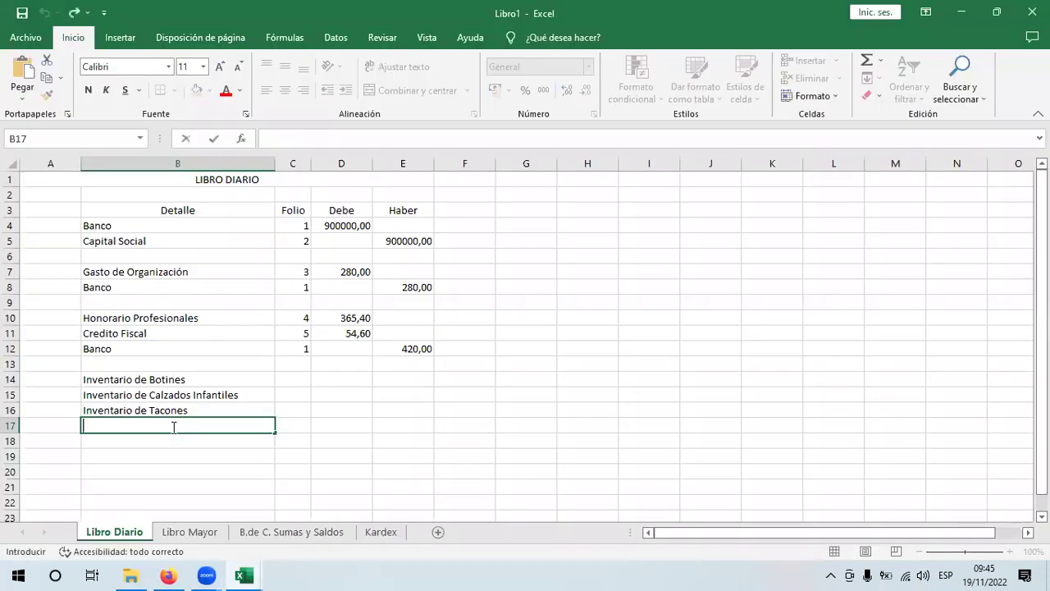
text(Inventario de  Sandalias)
key(Return)
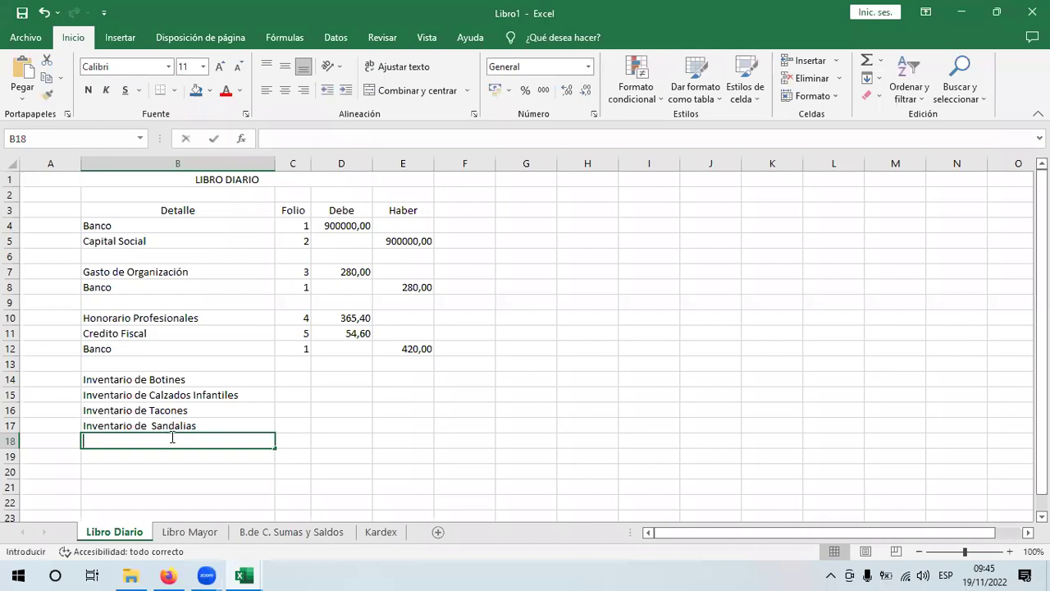
key(ctrl+v)
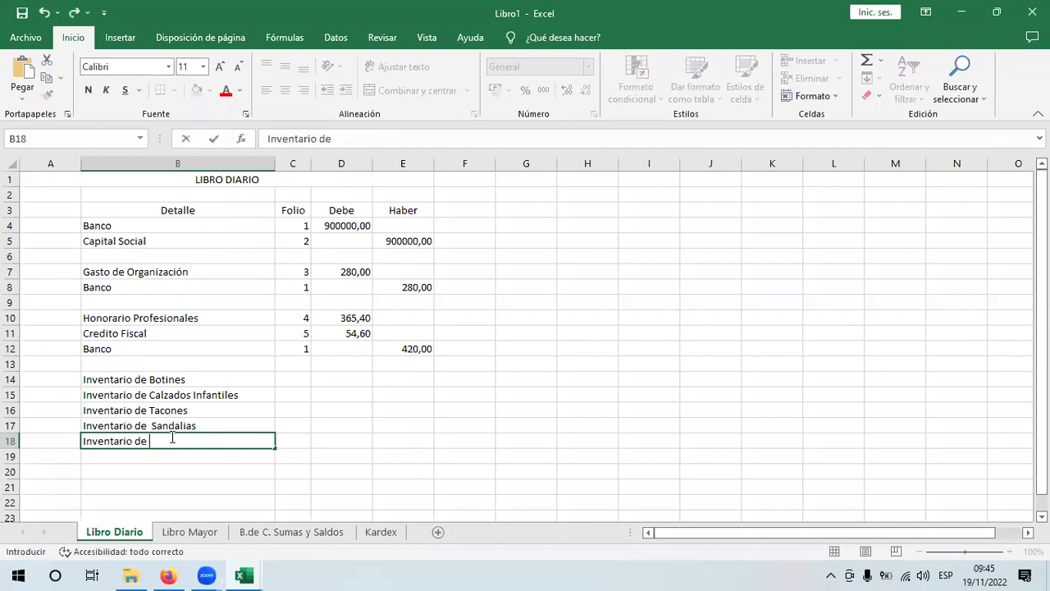
text(Tenis)
- Look up the Botines amount in the Firefox invoice and enter =39600*87% as its Debe in D14 of the Excel Libro Diario
click(341, 379)
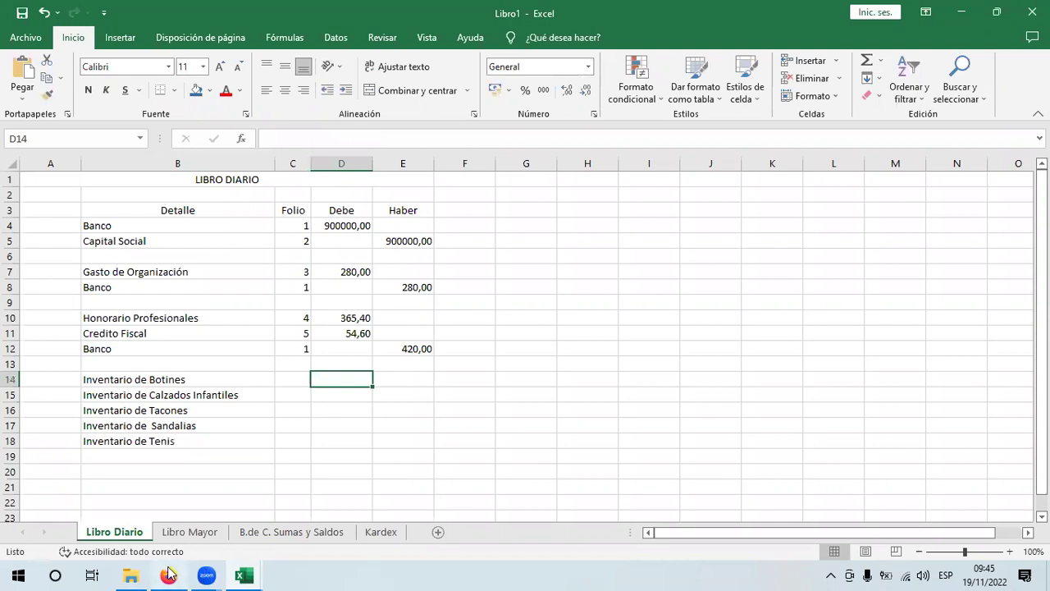
mouse_move(169, 571)
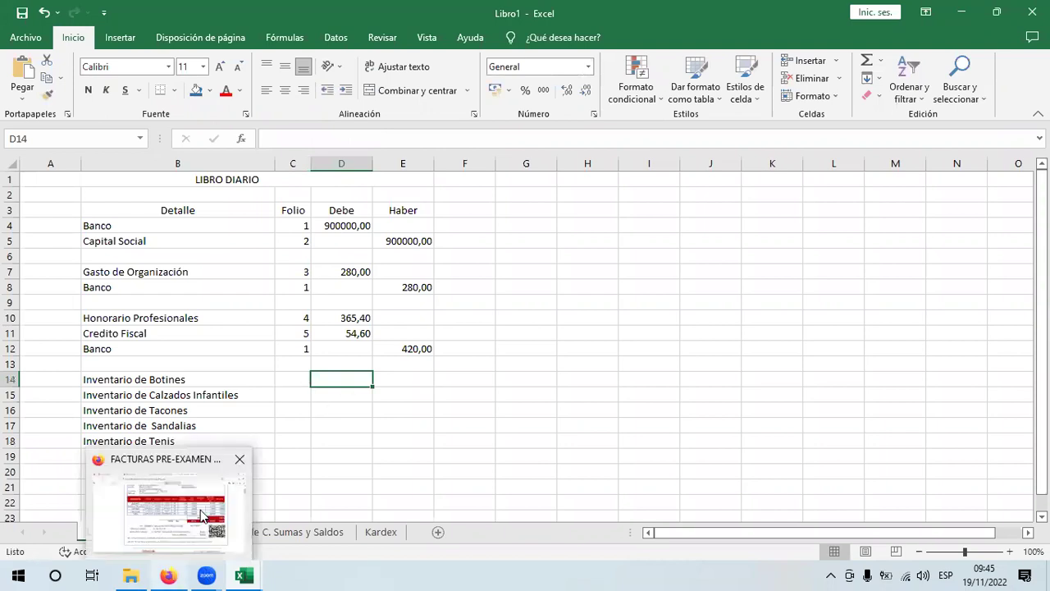
click(201, 515)
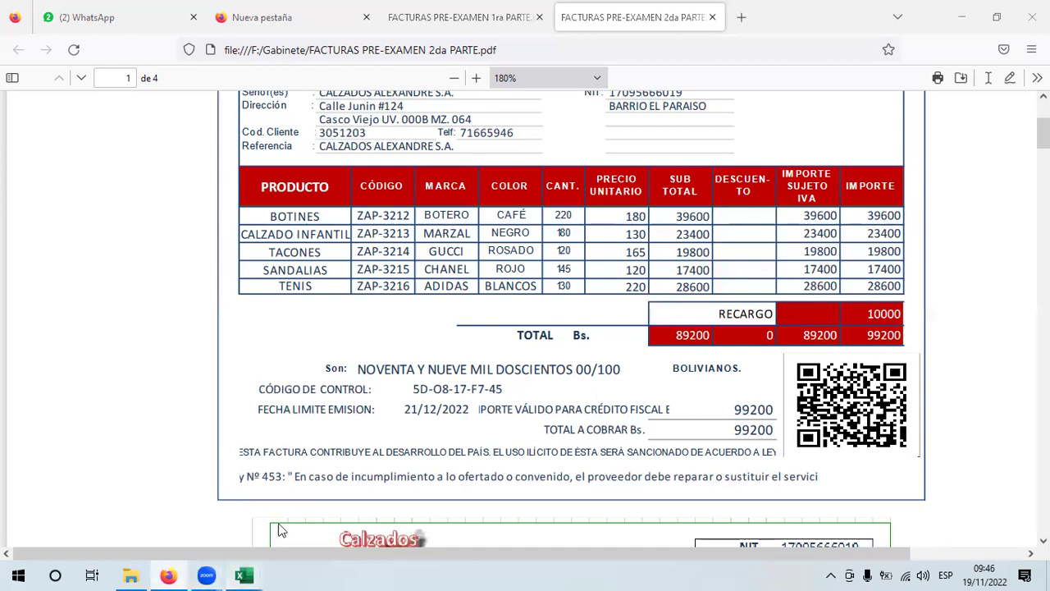
key(alt+Tab)
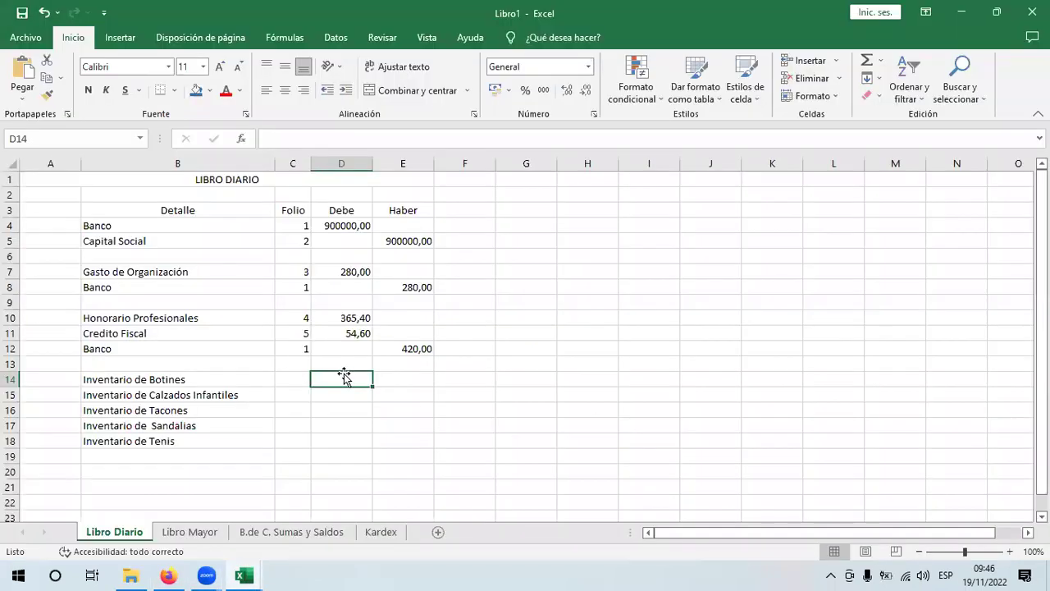
text(+39)
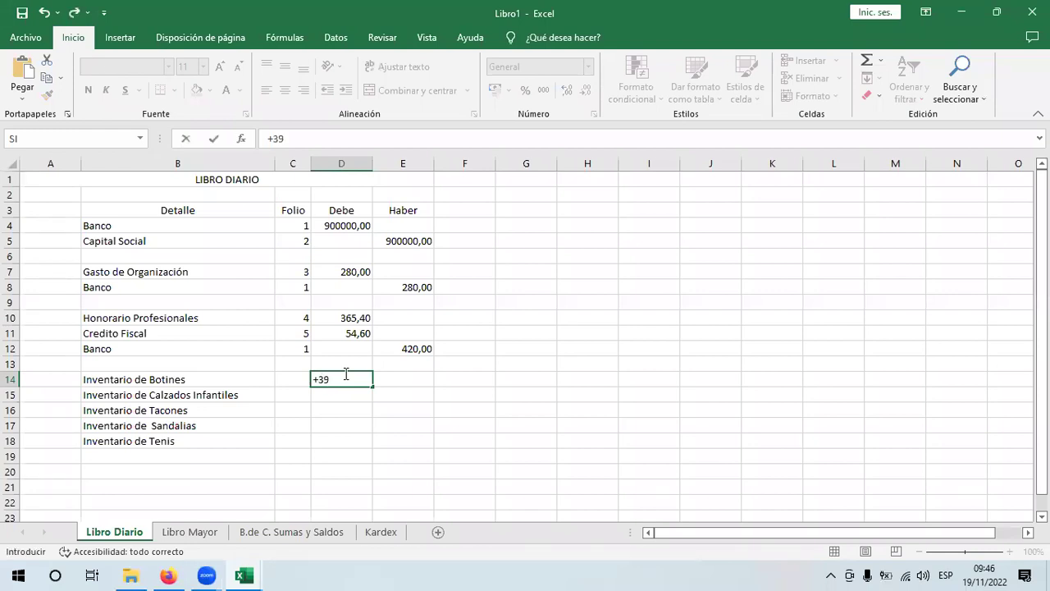
text(8)
key(BackSpace)
text(600*9)
key(BackSpace)
text(87%)
key(Return)
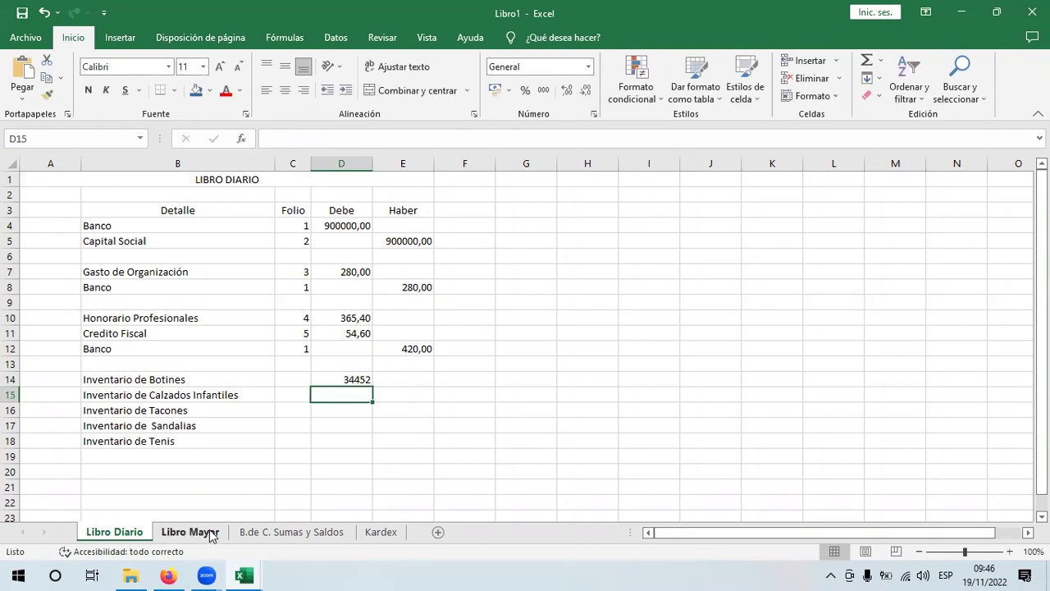
- On the Kardex sheet, merge and center C4:E4, enter "entrada" as the heading, and move it up to C3:E3
click(380, 531)
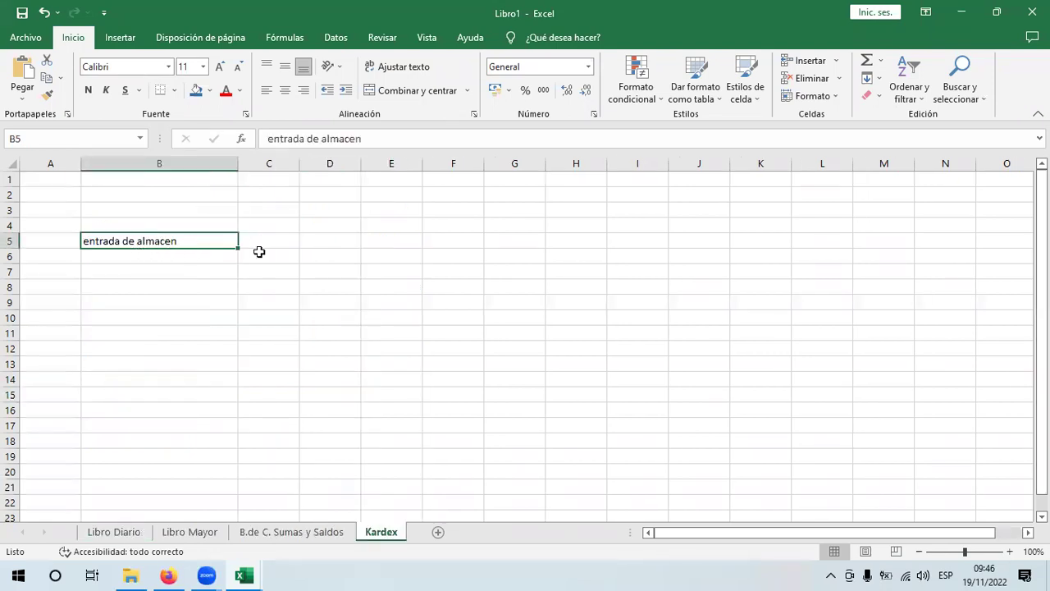
click(322, 240)
click(223, 240)
drag(271, 224, 381, 233)
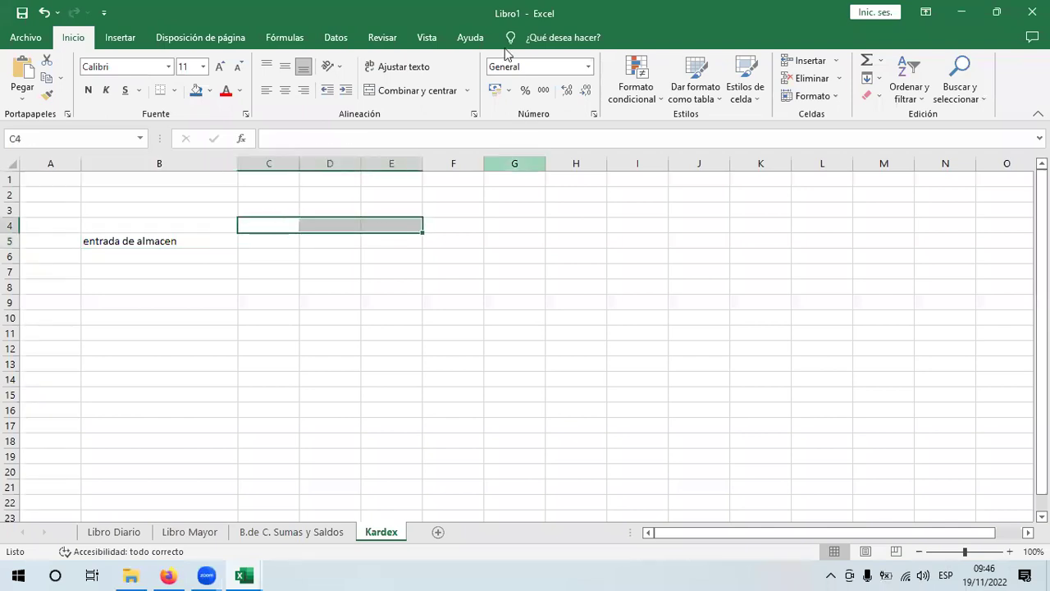
click(405, 91)
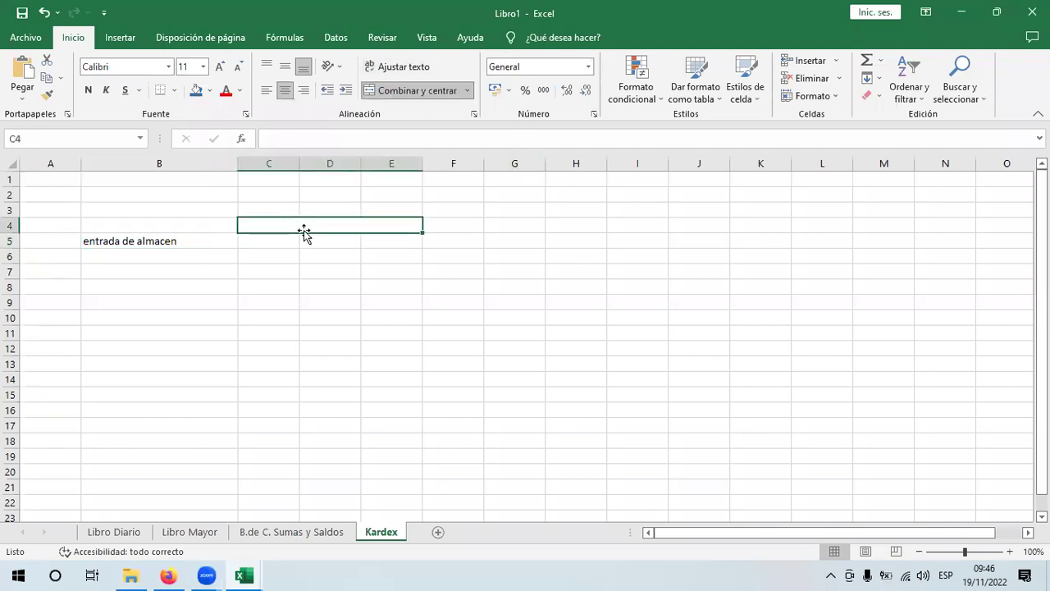
text(entrada)
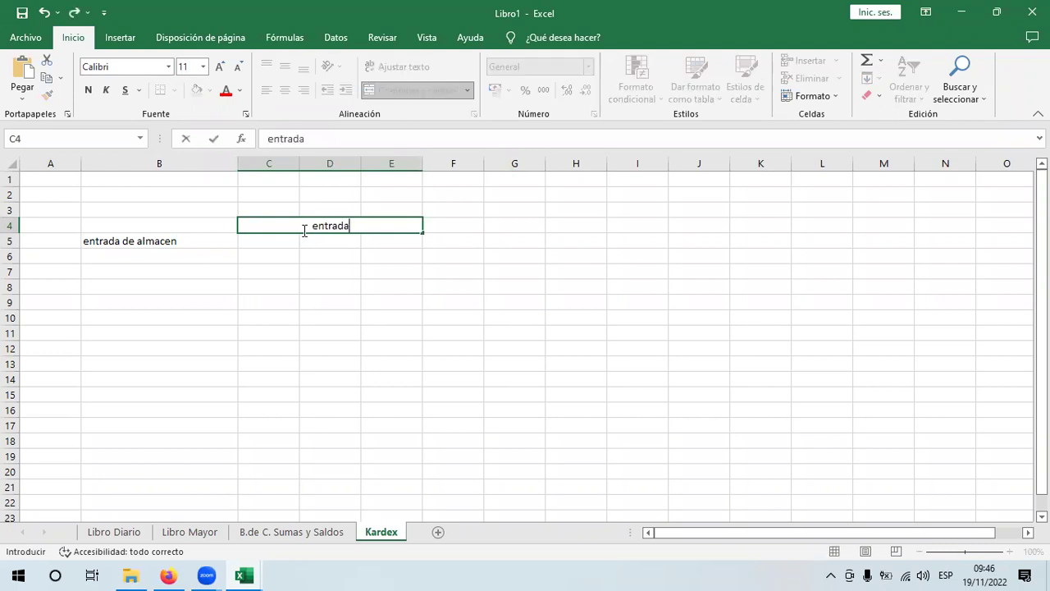
key(Return)
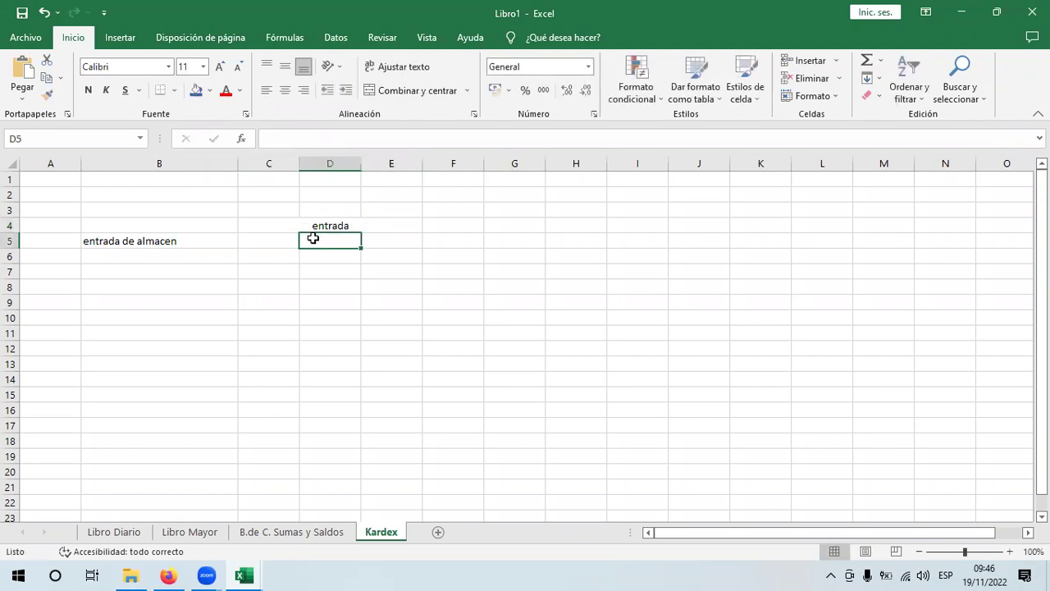
click(340, 224)
drag(337, 234, 337, 219)
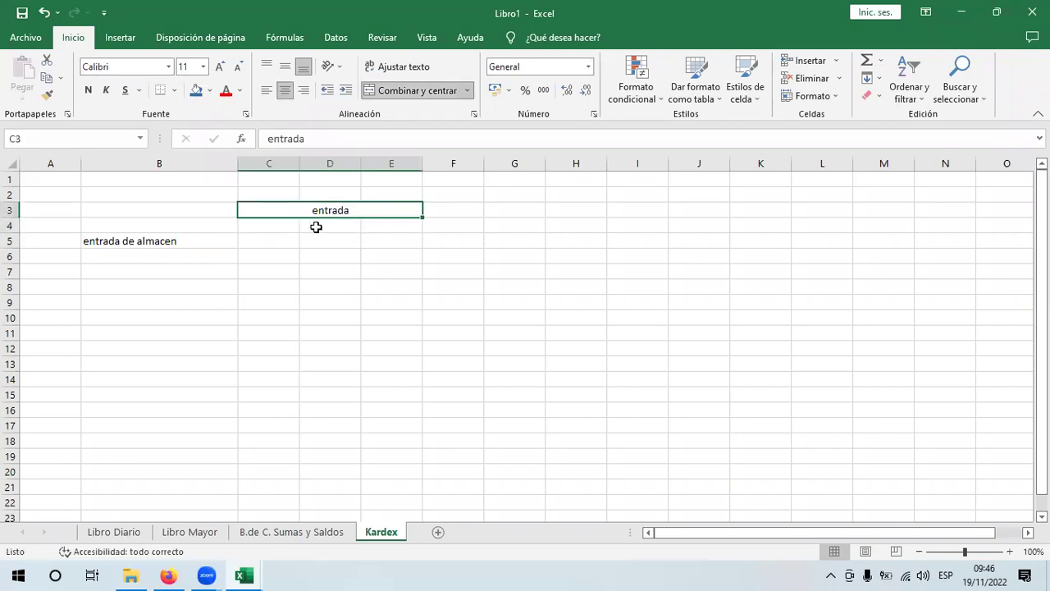
- Enter the Kardex column headings "Costo uni" in C4, "cantidad" in D4 and "importe" in E4
click(254, 231)
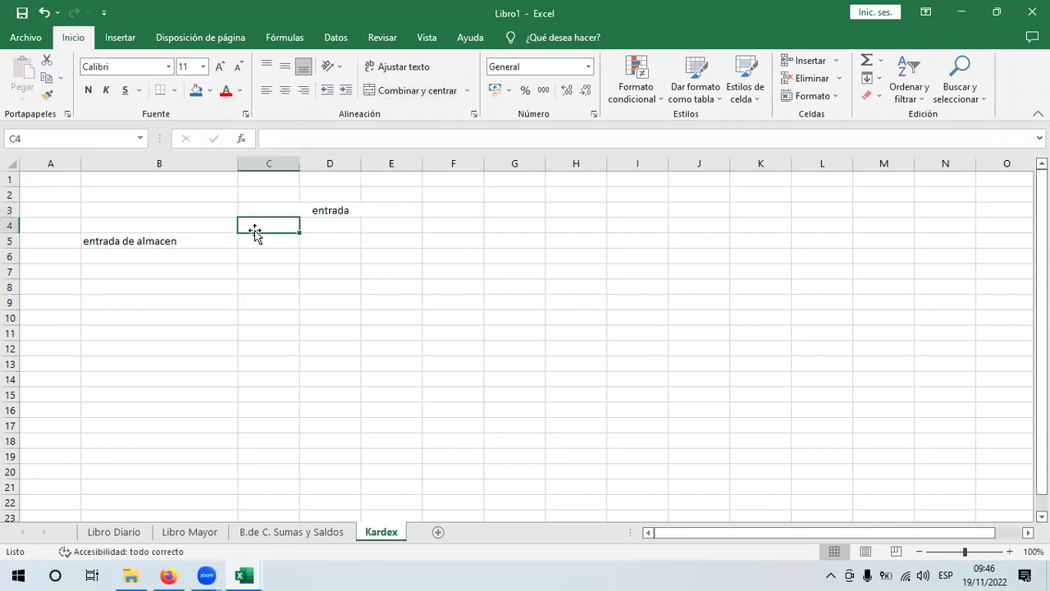
text(Costo u)
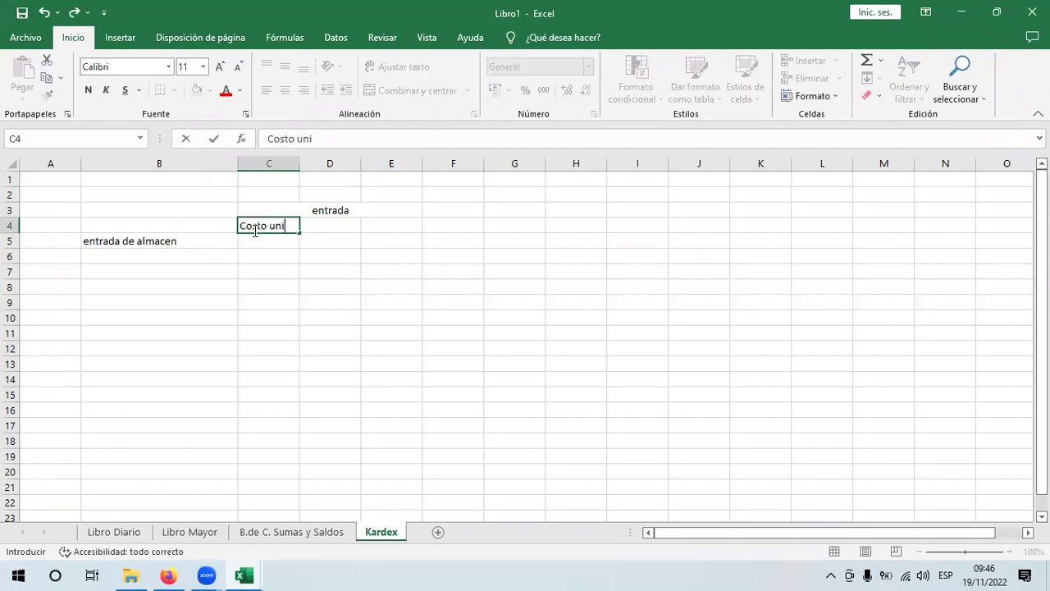
text(ni)
key(Return)
click(341, 228)
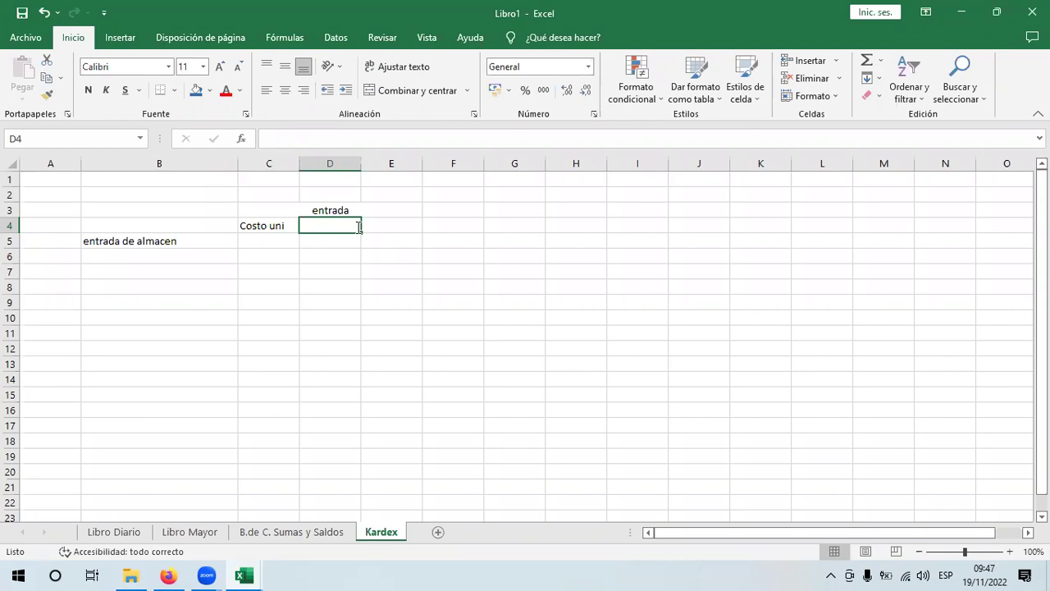
text(cantidad)
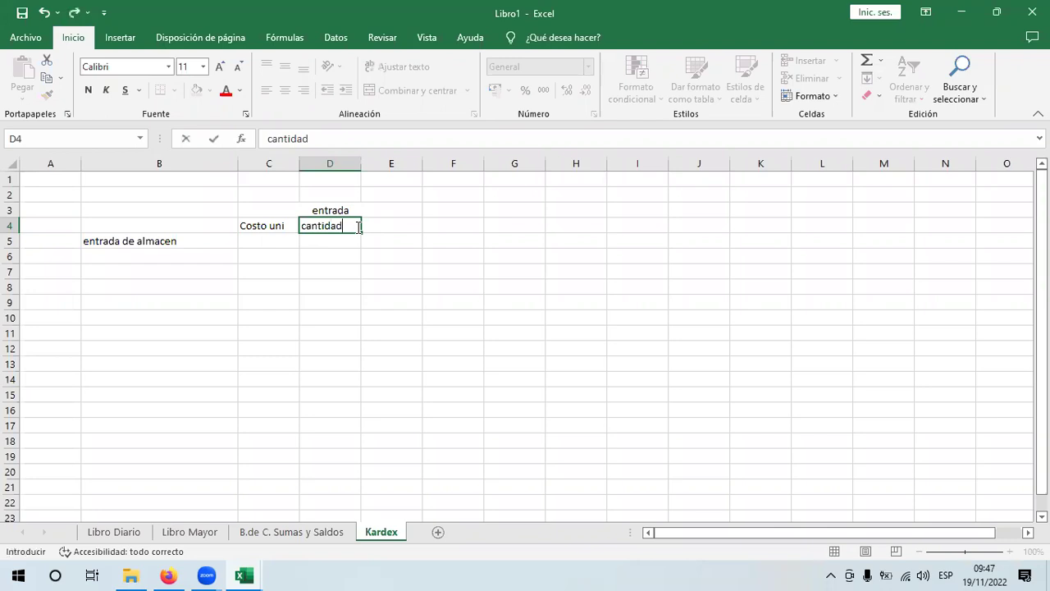
key(Tab)
text(imp)
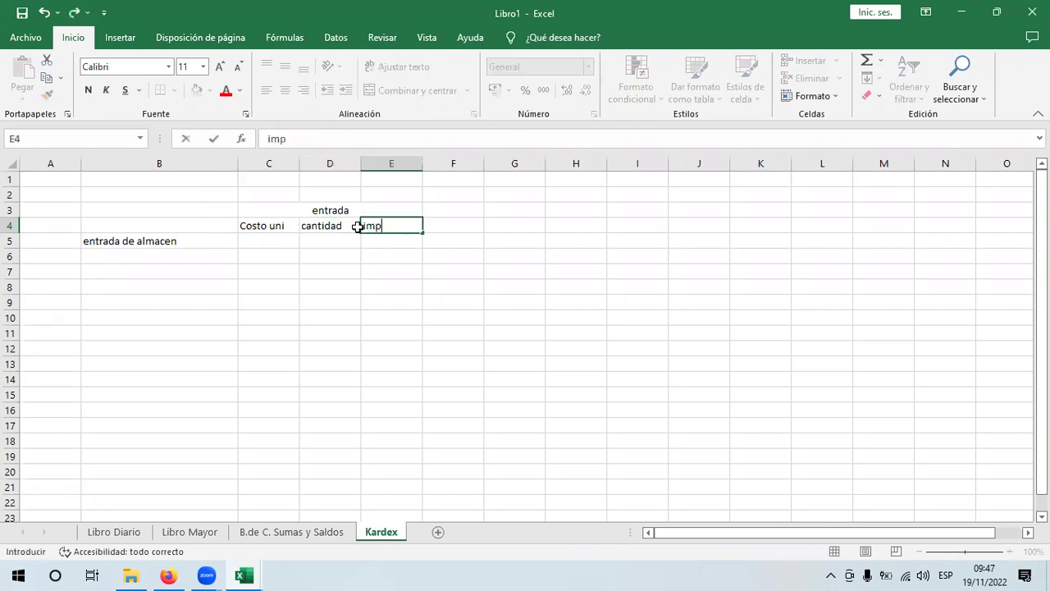
text(orte)
key(Return)
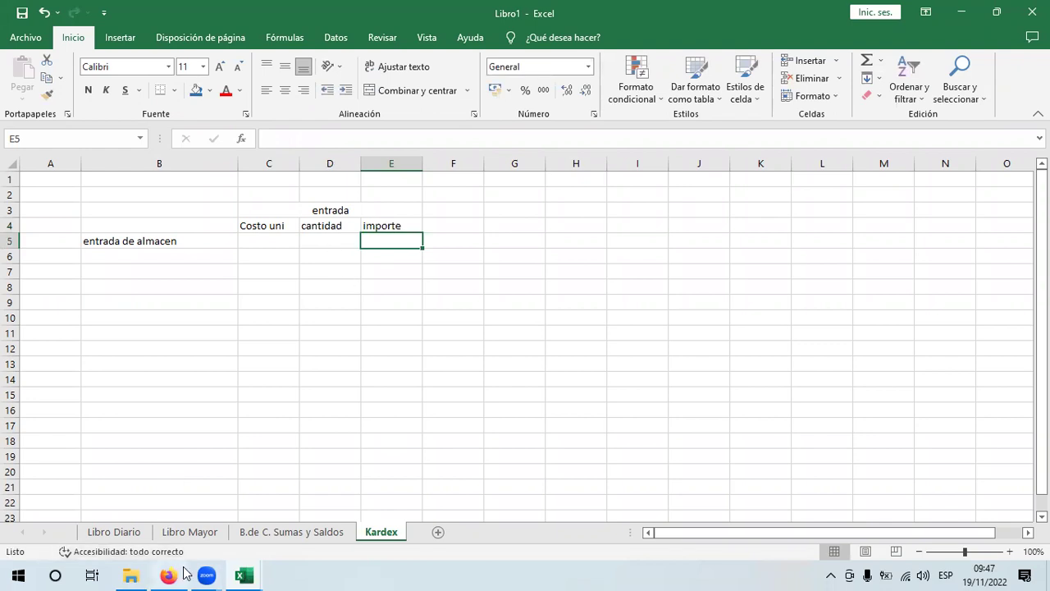
- After checking the Firefox invoice, copy the Botines amount from D14 of the Excel Libro Diario and paste it as a value in Kardex E5
mouse_move(177, 574)
click(184, 541)
click(243, 575)
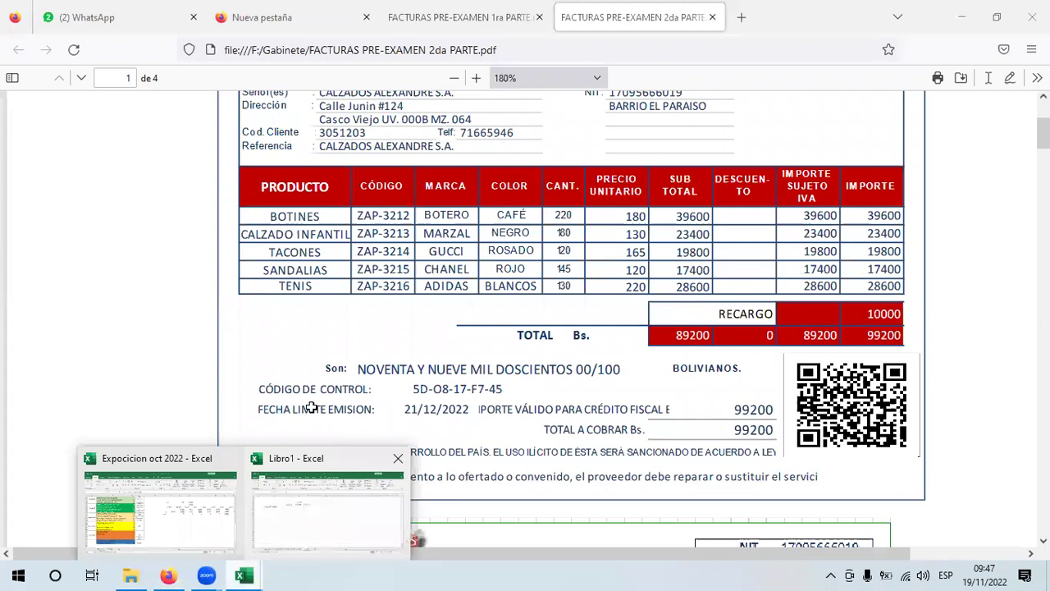
click(324, 501)
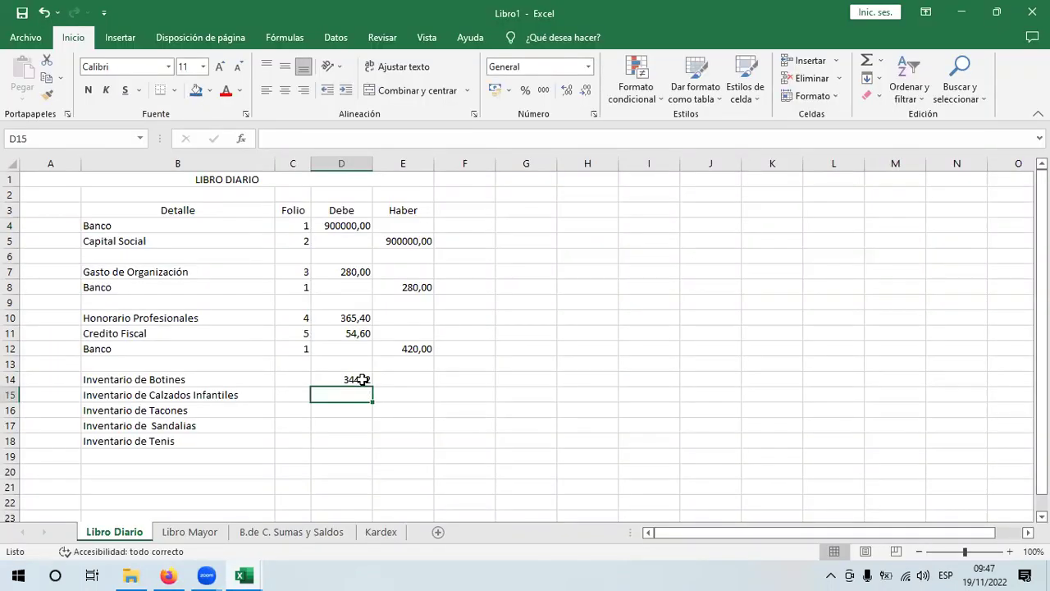
key(Up)
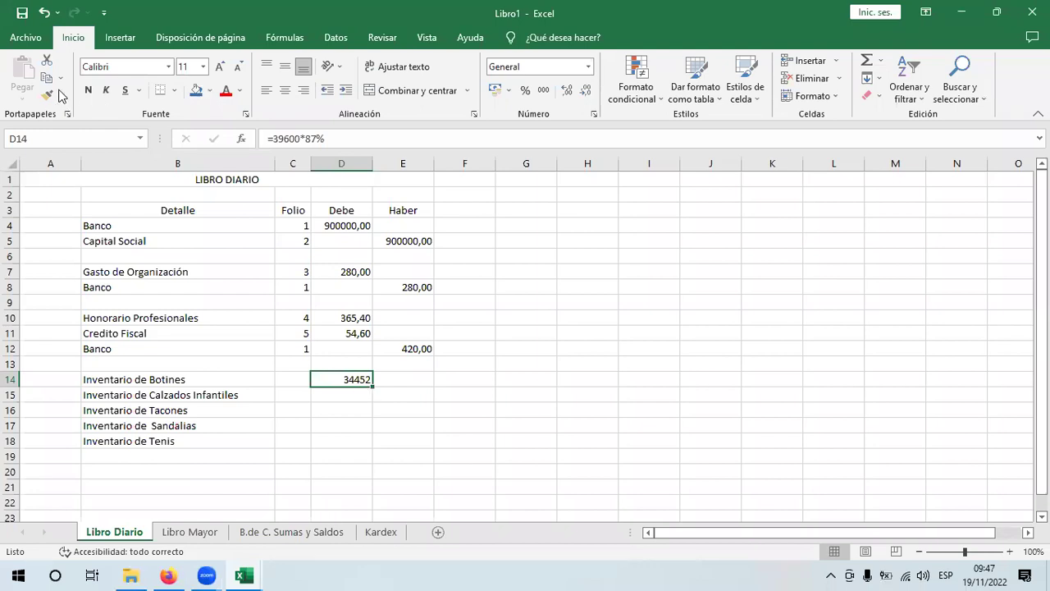
key(ctrl+c)
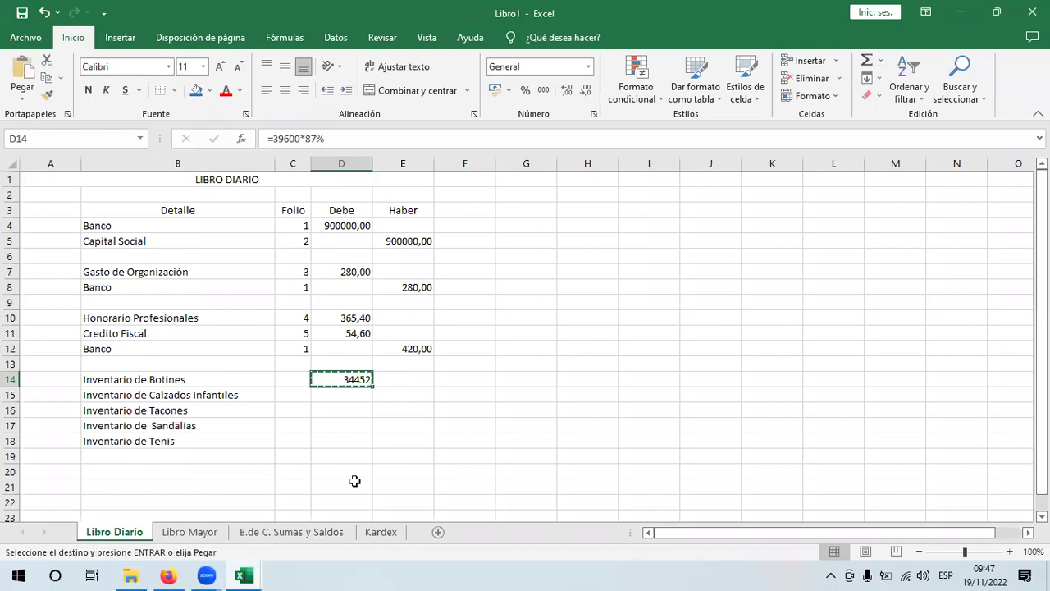
key(ctrl+Page_Down)
click(25, 98)
click(71, 207)
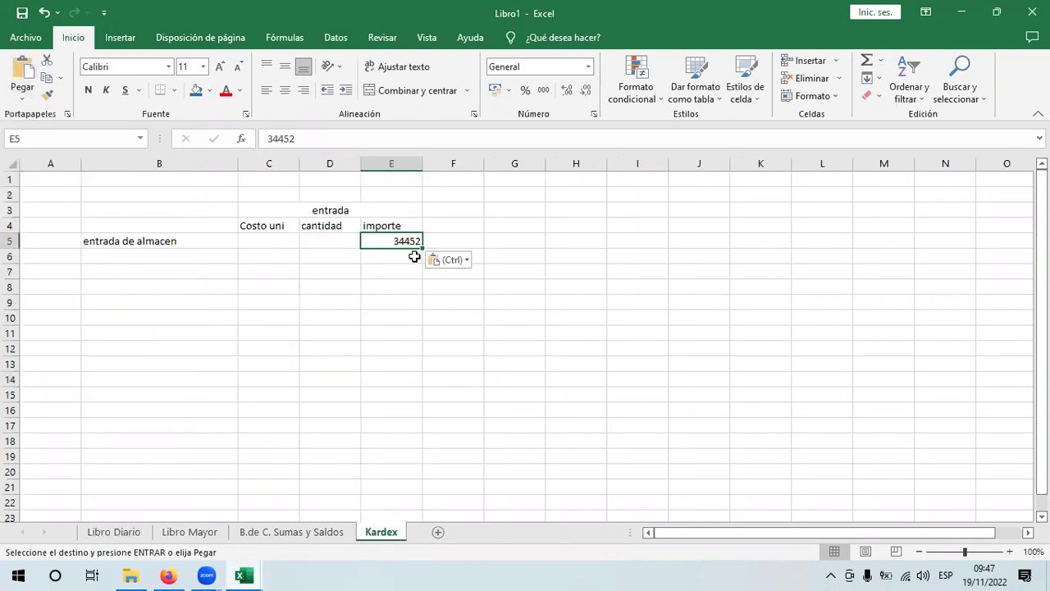
- Look up the Botines quantity in the Firefox invoice and enter 220 under cantidad in D5 of the Excel Kardex sheet
click(326, 239)
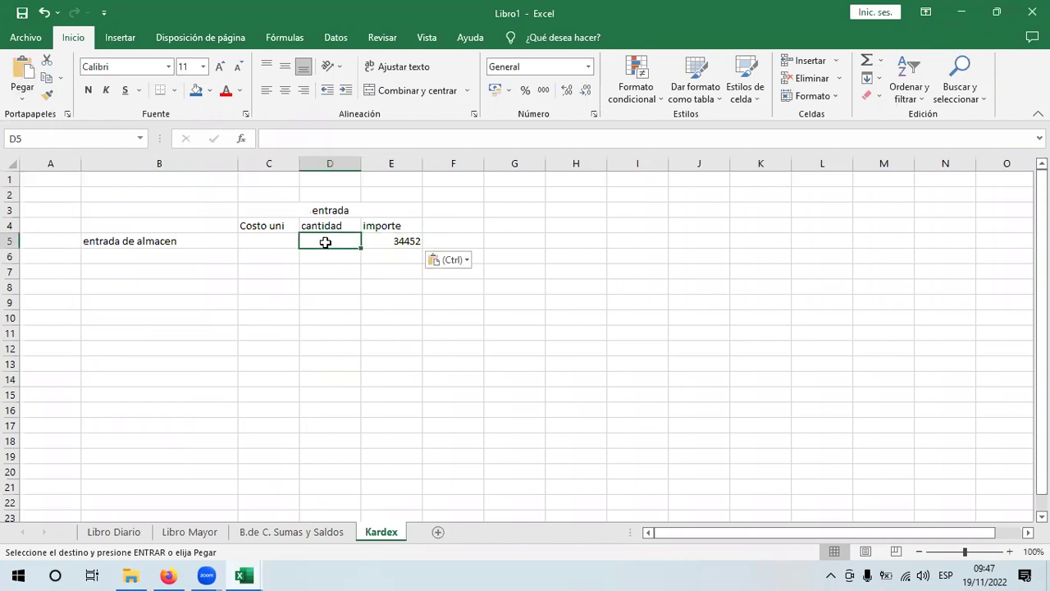
click(167, 575)
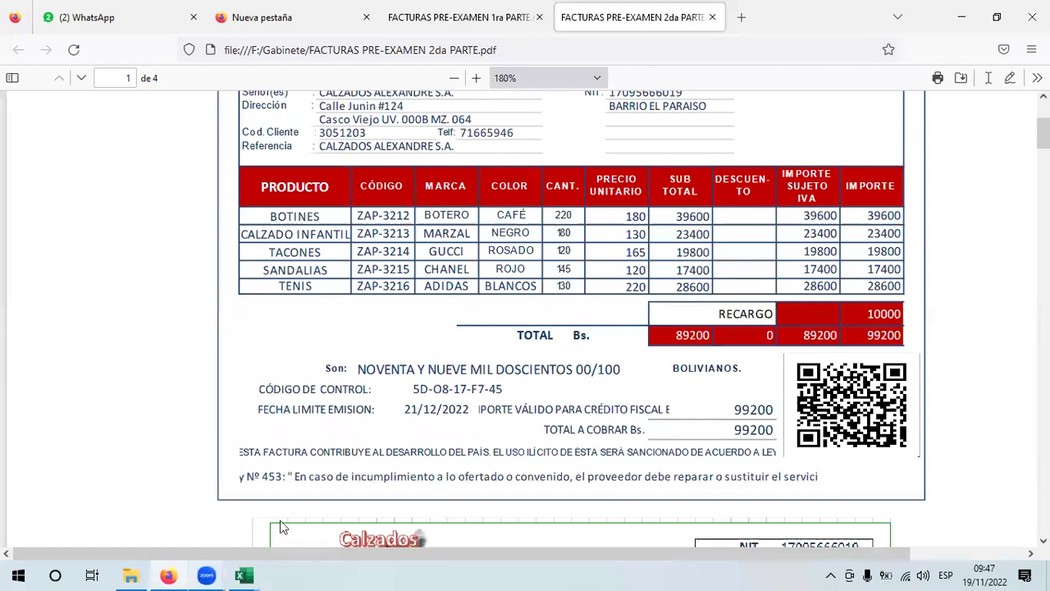
click(243, 575)
key(alt+Tab)
text(2)
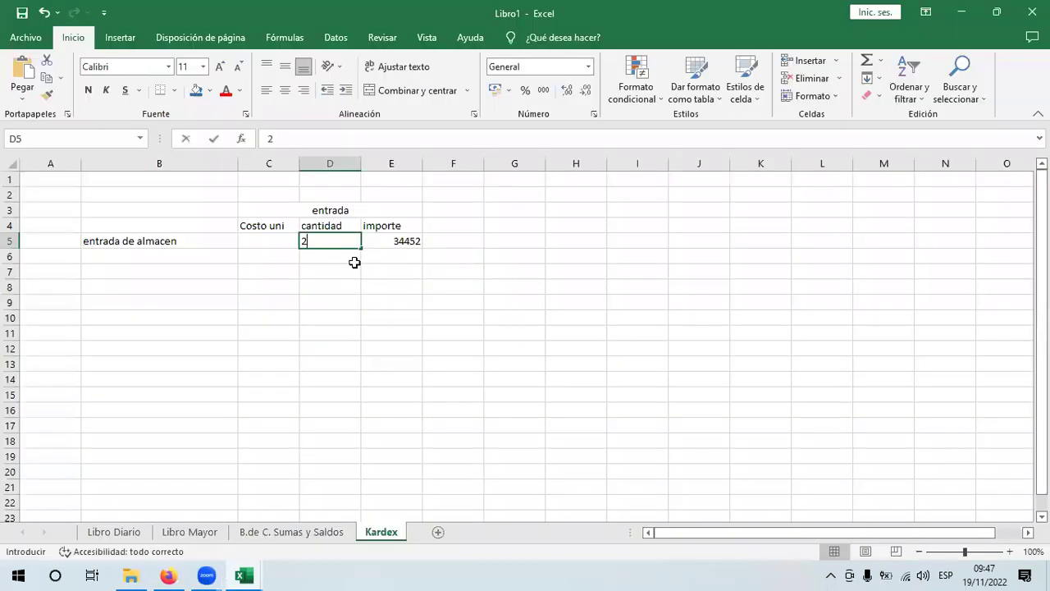
text(20)
key(Return)
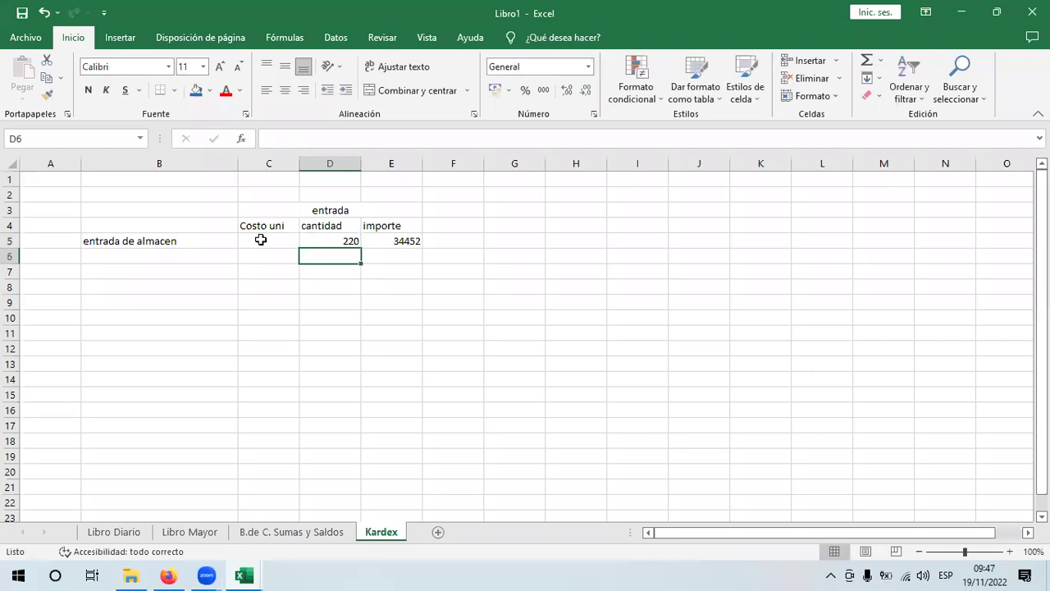
- Calculate the Botines unit cost in Kardex C5 with the formula +E5/D5 and display it with two decimals
key(Up)
key(Left)
text(+)
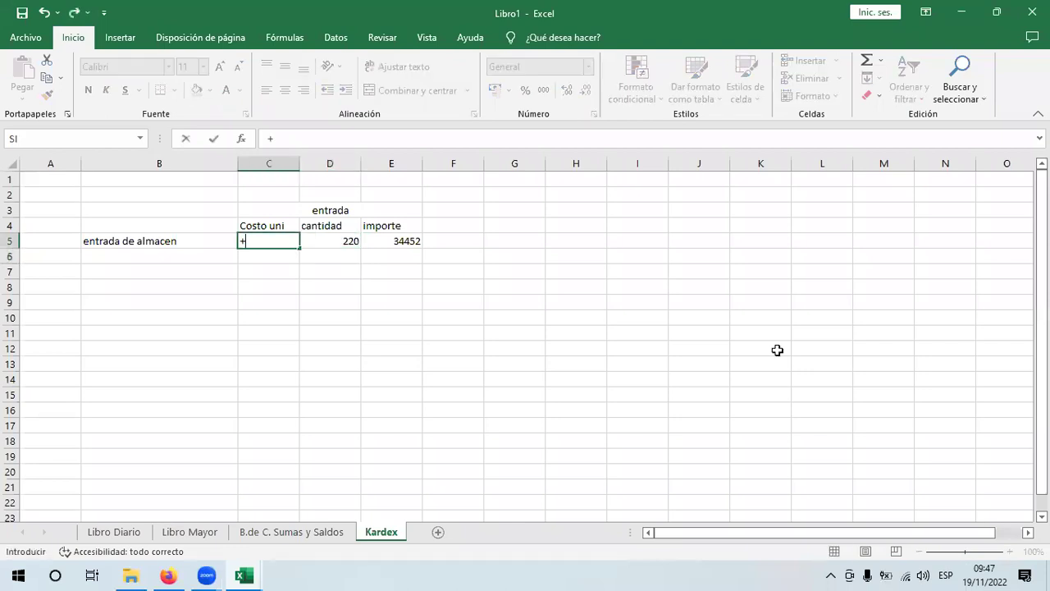
key(Right)
key(Right)
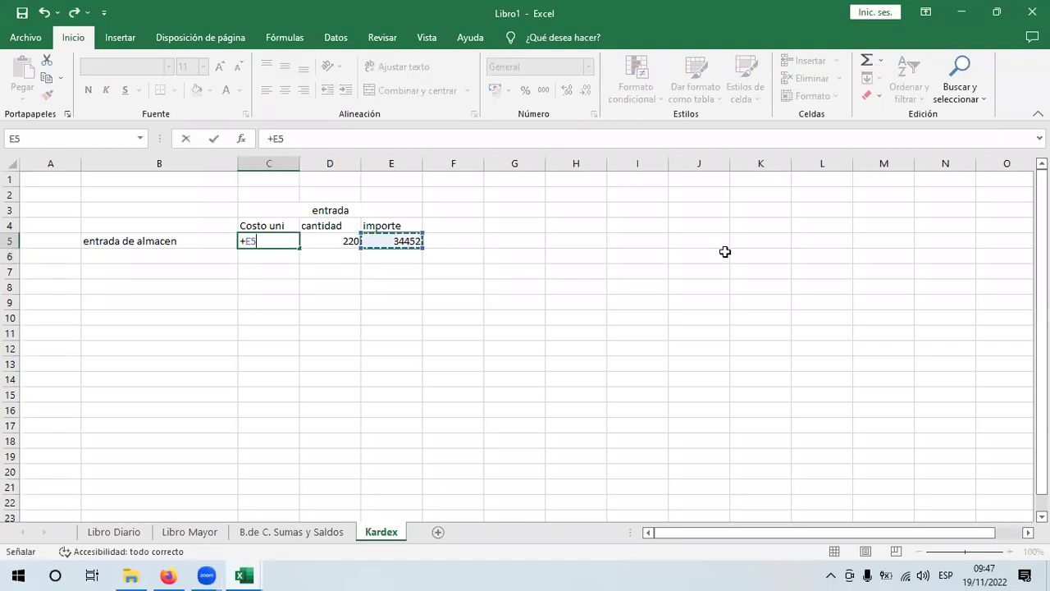
text(/)
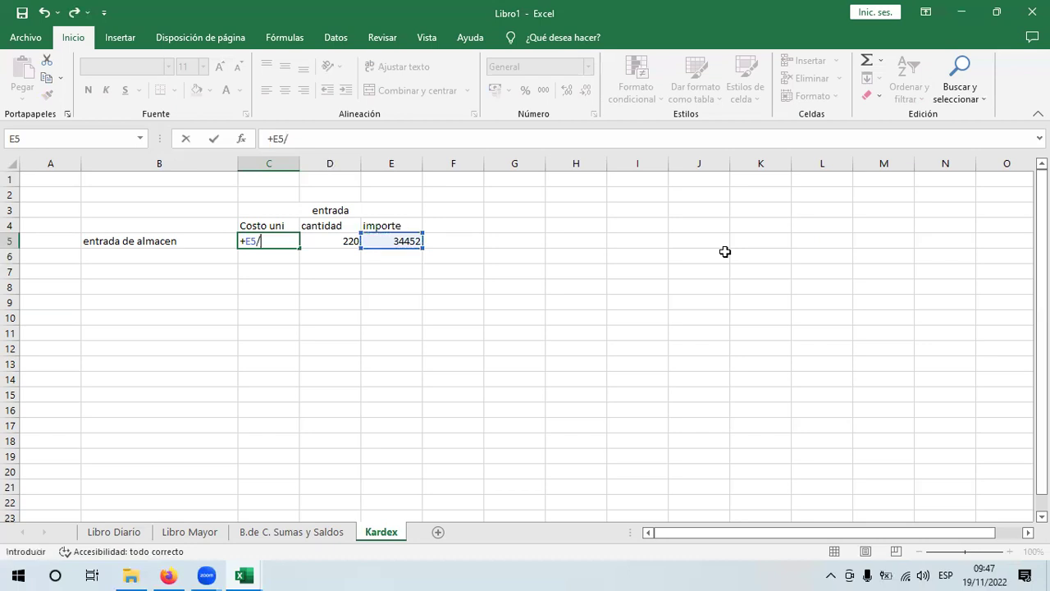
click(335, 239)
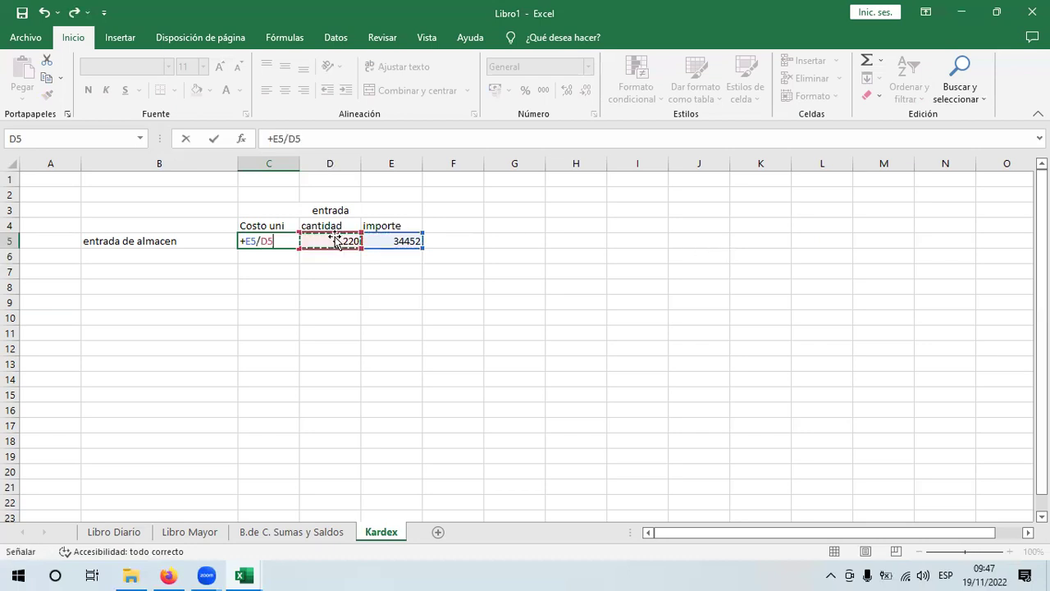
key(Return)
click(276, 238)
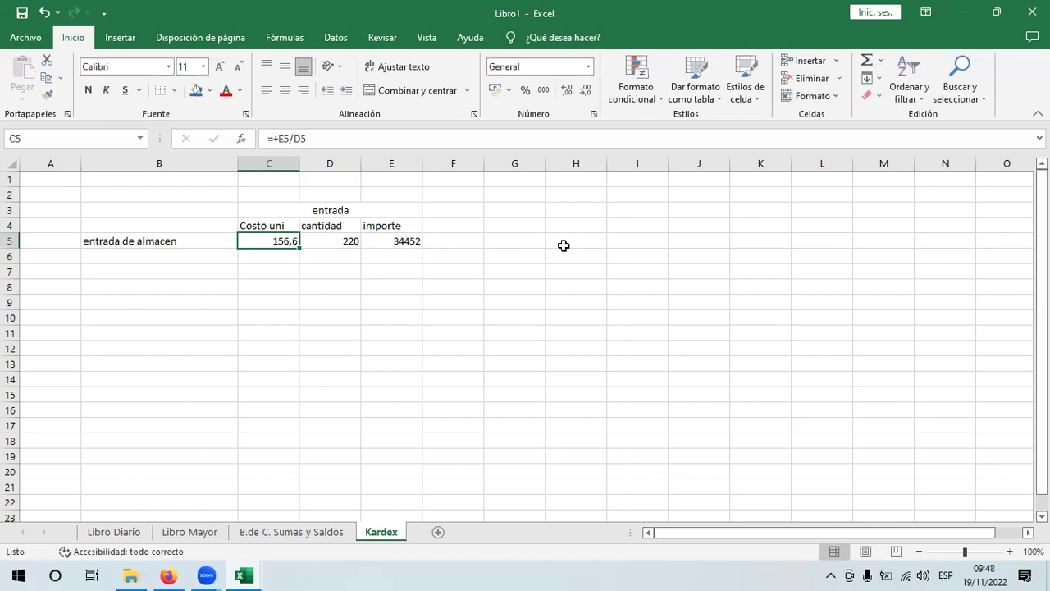
click(568, 91)
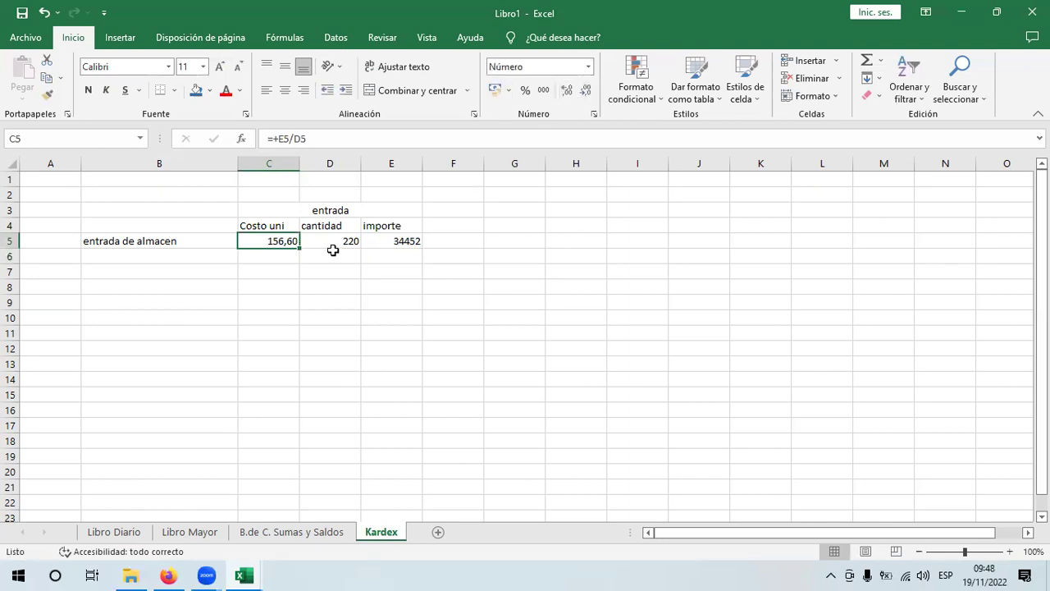
- Check the Botines unit price in the Firefox invoice and review the inventory entries in the Excel Libro Diario sheet
click(205, 574)
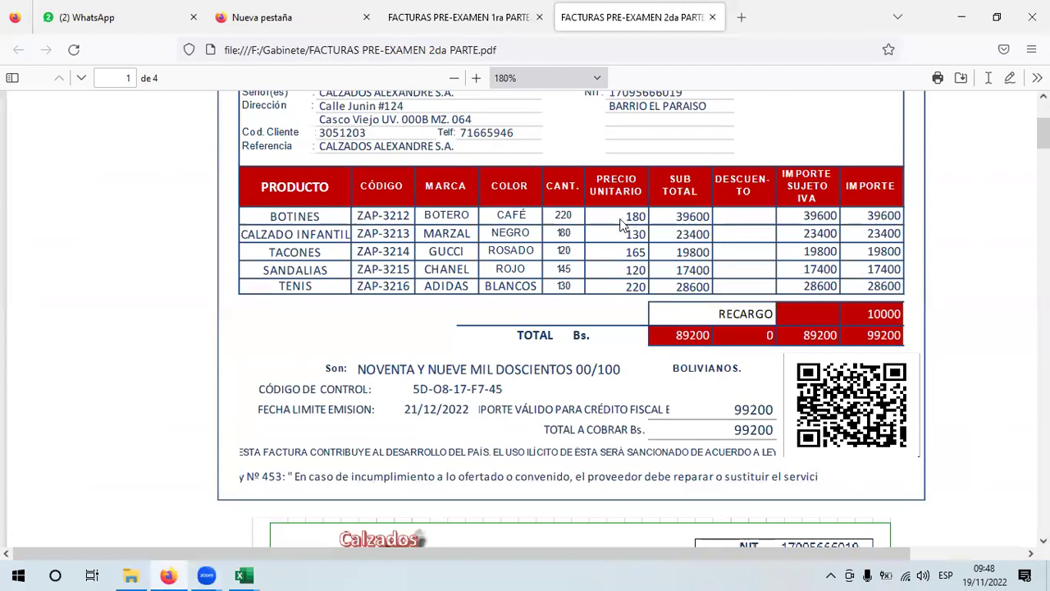
drag(644, 234, 635, 218)
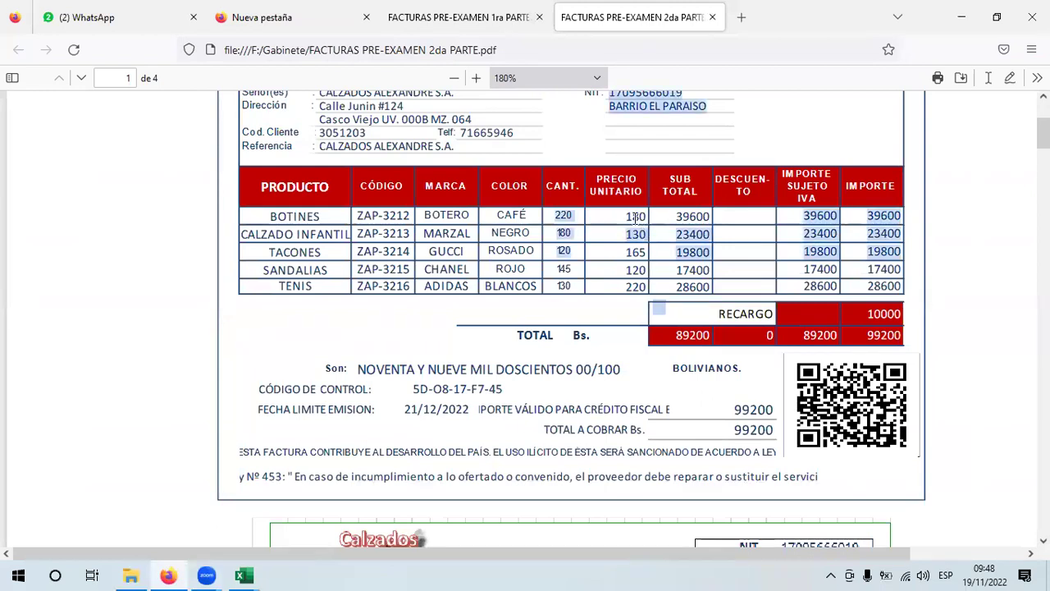
click(636, 218)
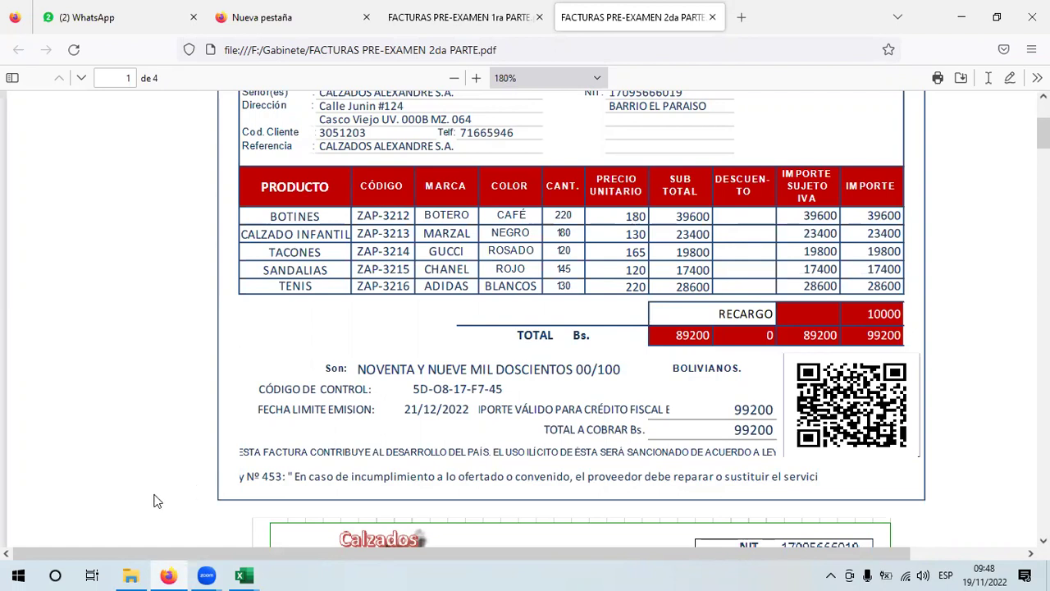
click(262, 575)
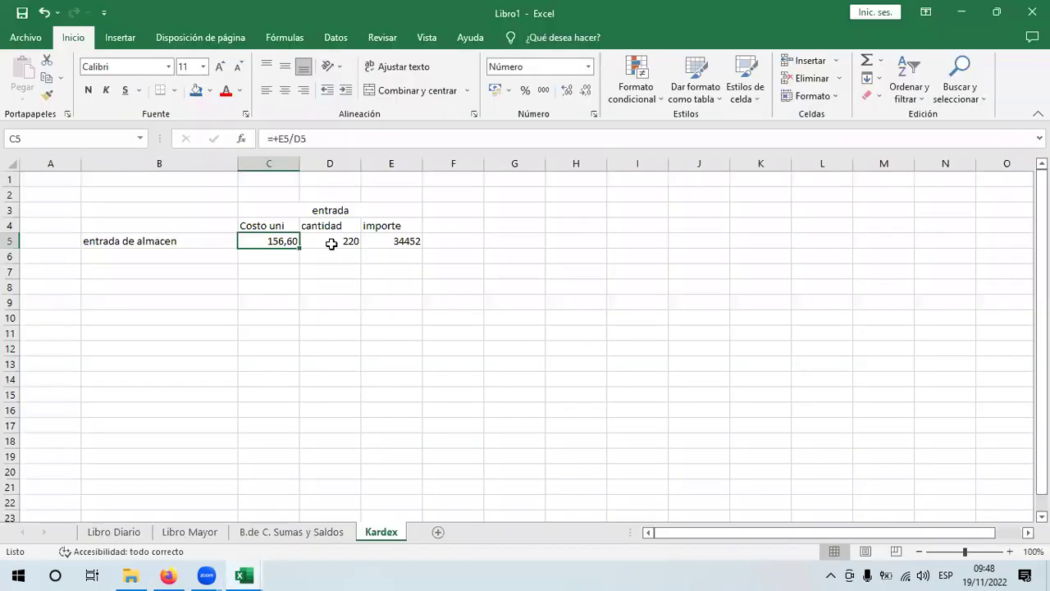
click(119, 532)
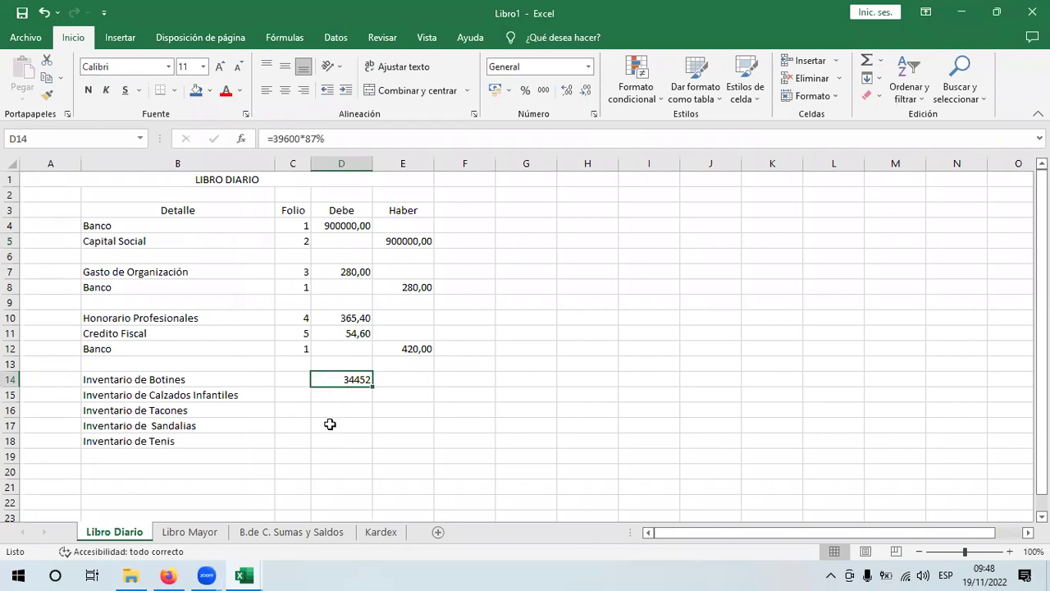
click(127, 441)
click(131, 456)
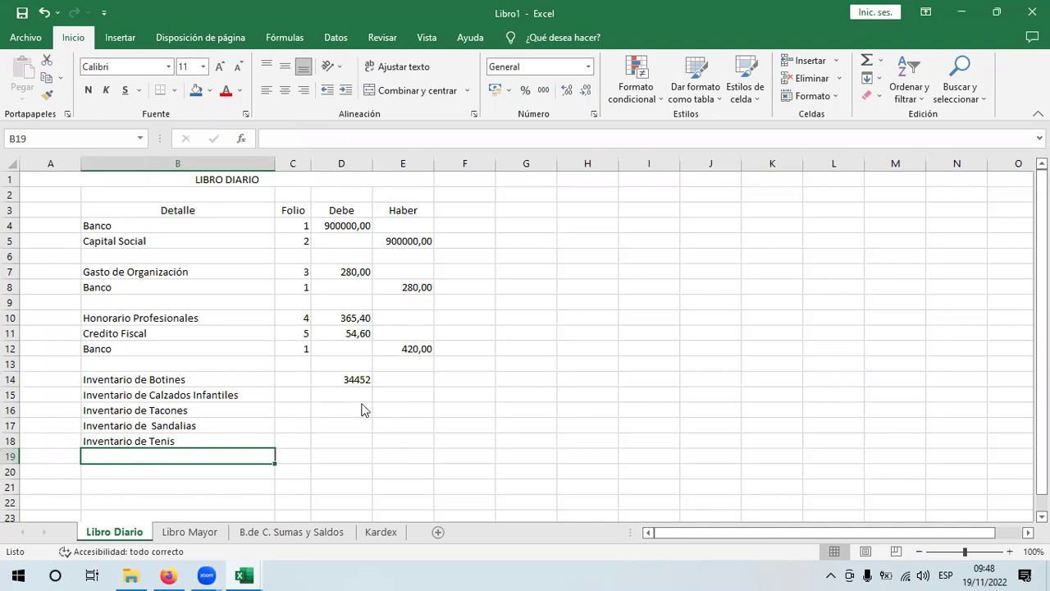
click(328, 391)
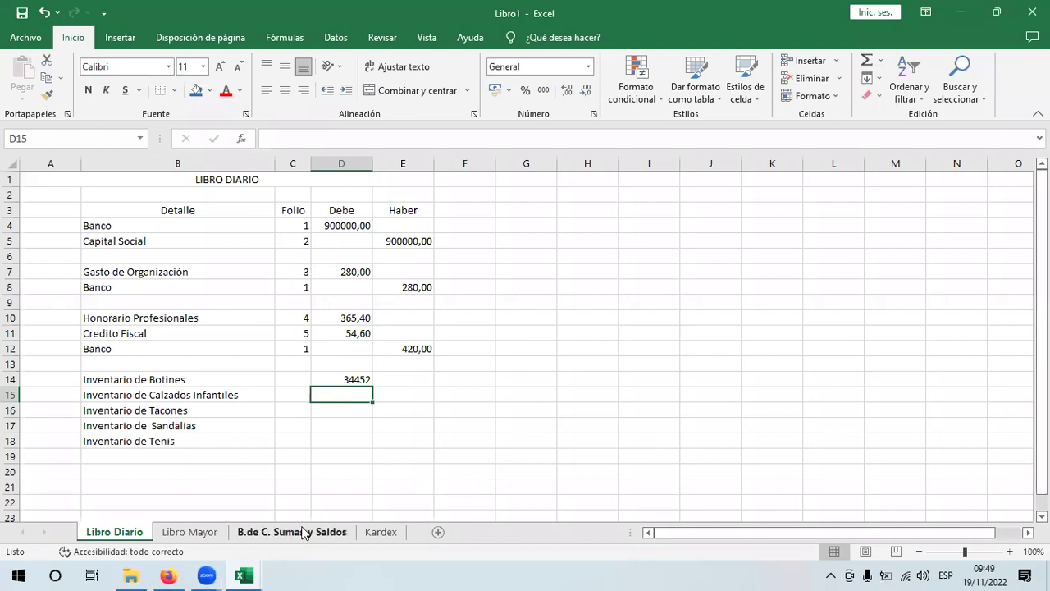
- On the Kardex sheet, merge and center F3:H3 and enter the heading "salida"
click(379, 532)
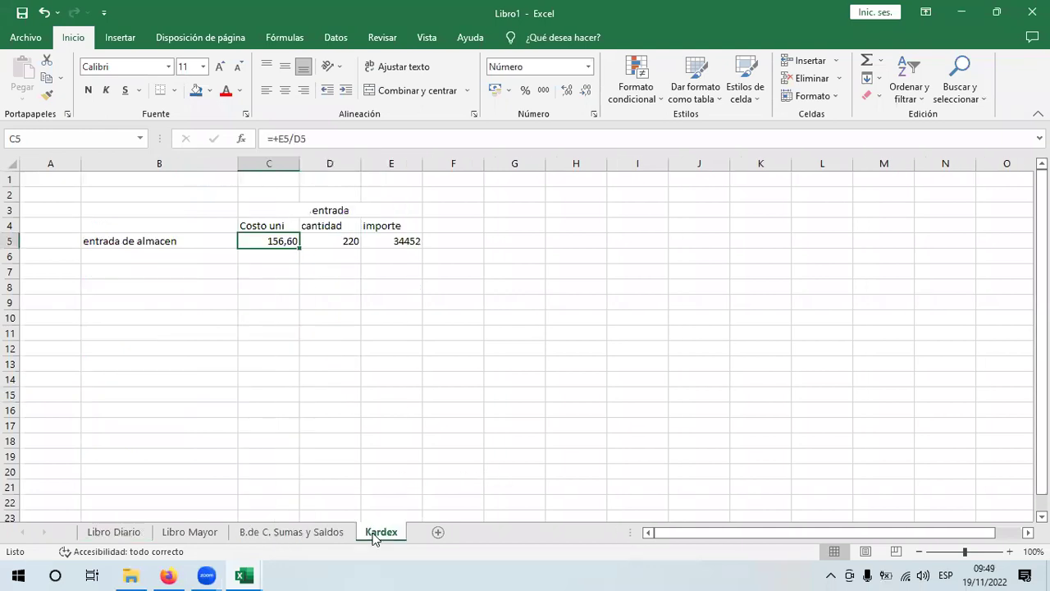
drag(35, 211, 647, 293)
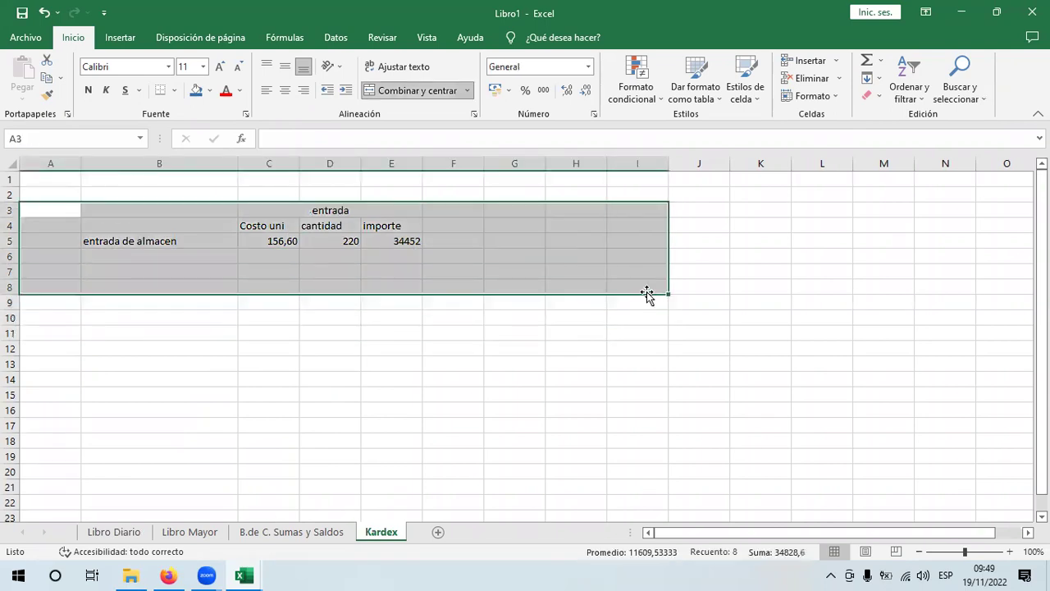
click(446, 209)
drag(446, 210, 583, 218)
click(411, 91)
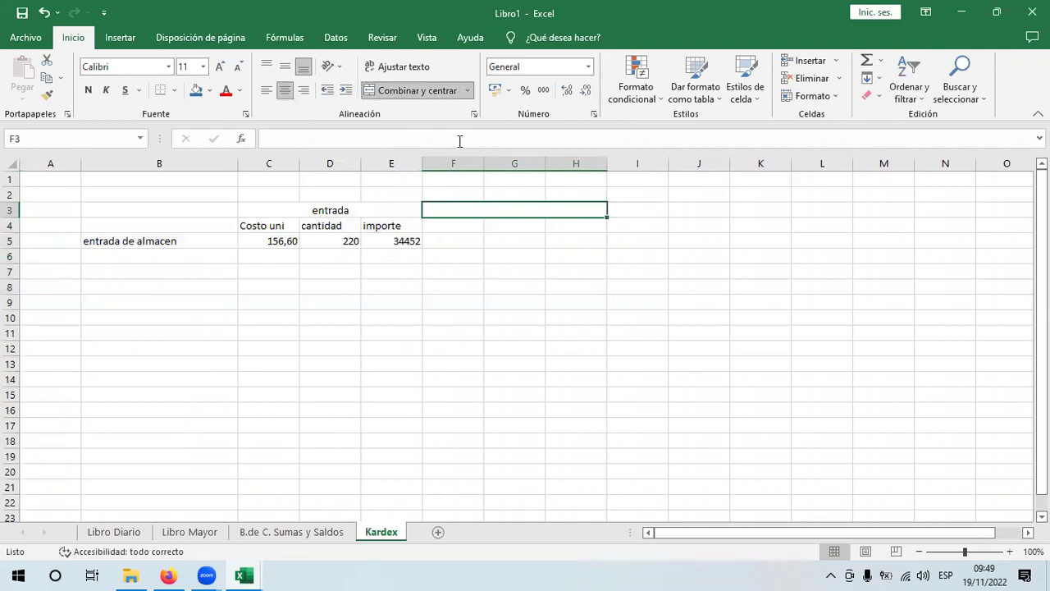
text(salida)
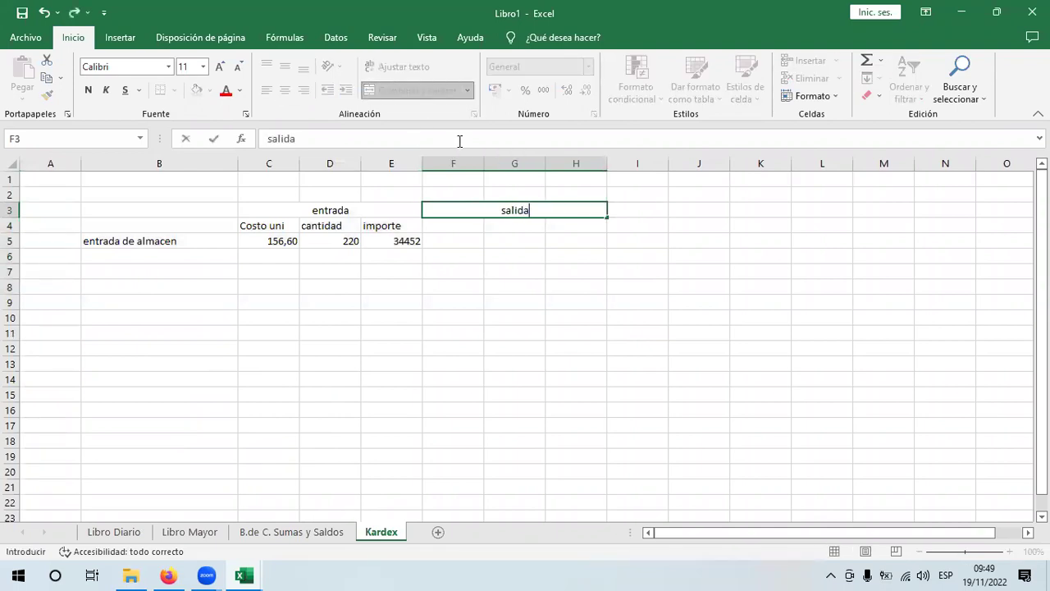
- Copy the Costo uni, cantidad and importe headings from C4:E4 to F4:H4 under salida
drag(272, 225, 422, 230)
drag(329, 226, 401, 221)
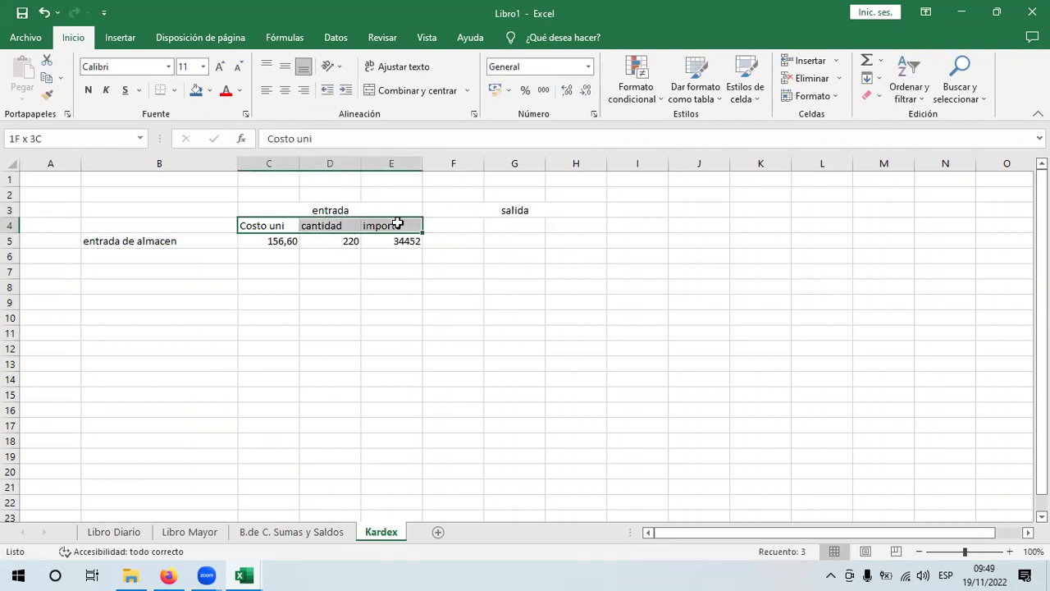
click(47, 78)
click(452, 225)
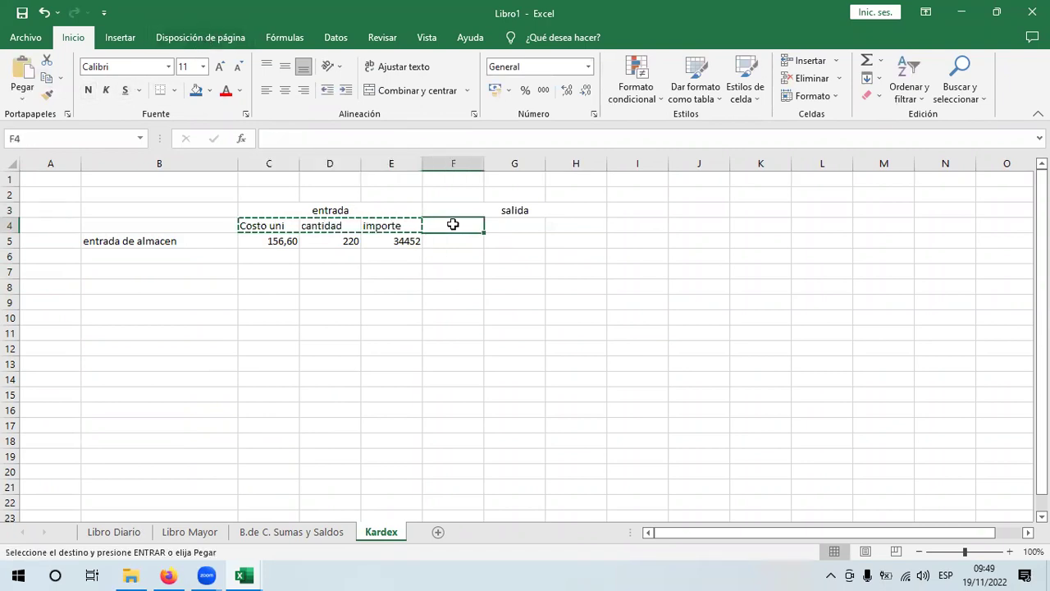
key(ctrl+v)
- Merge and center I3:K3 and enter the heading "saldo"
drag(648, 211, 752, 210)
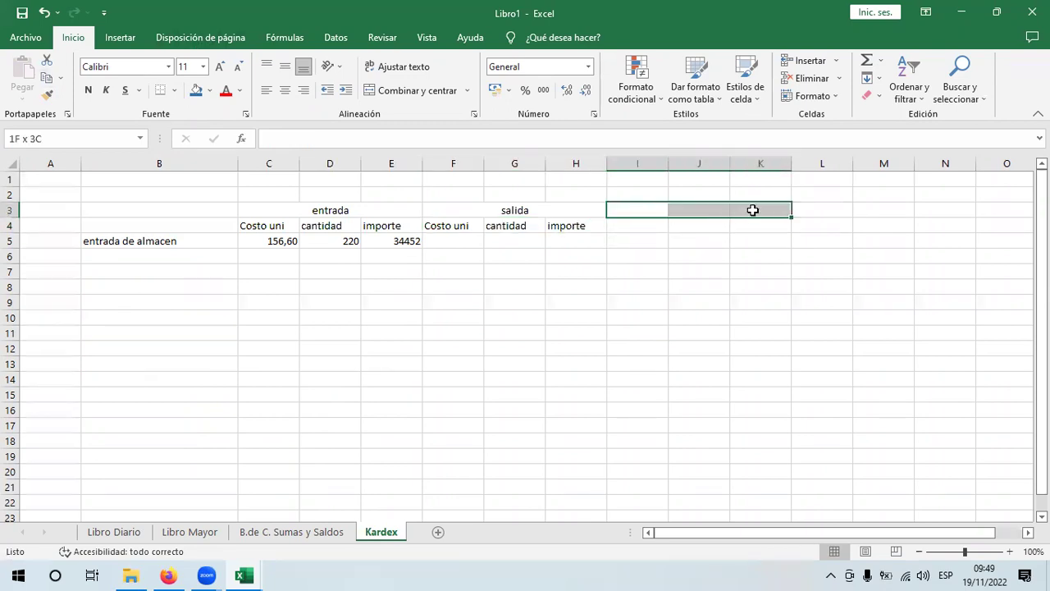
click(406, 91)
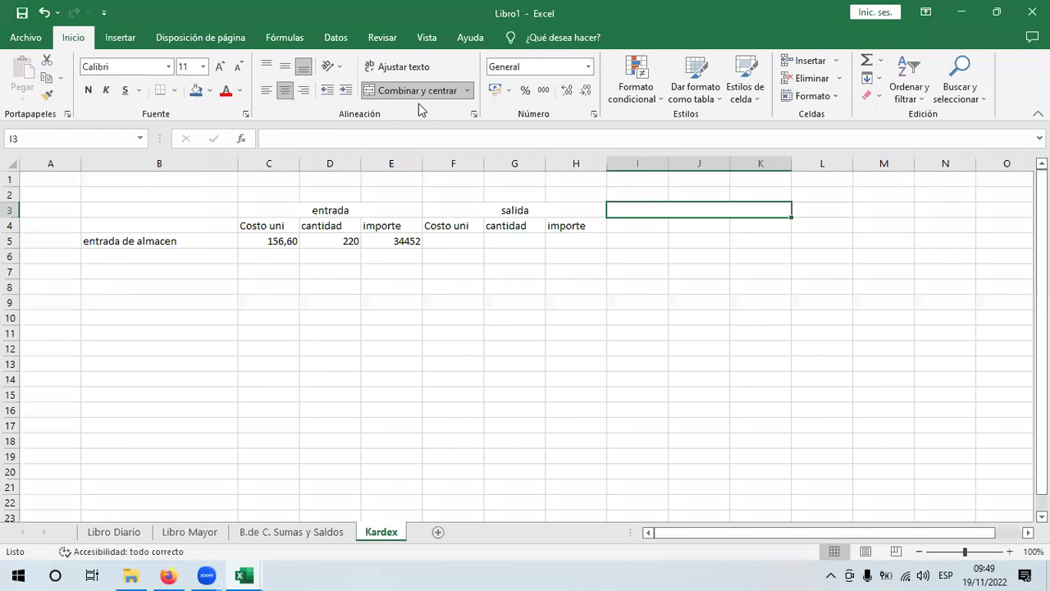
text(saldo)
key(Return)
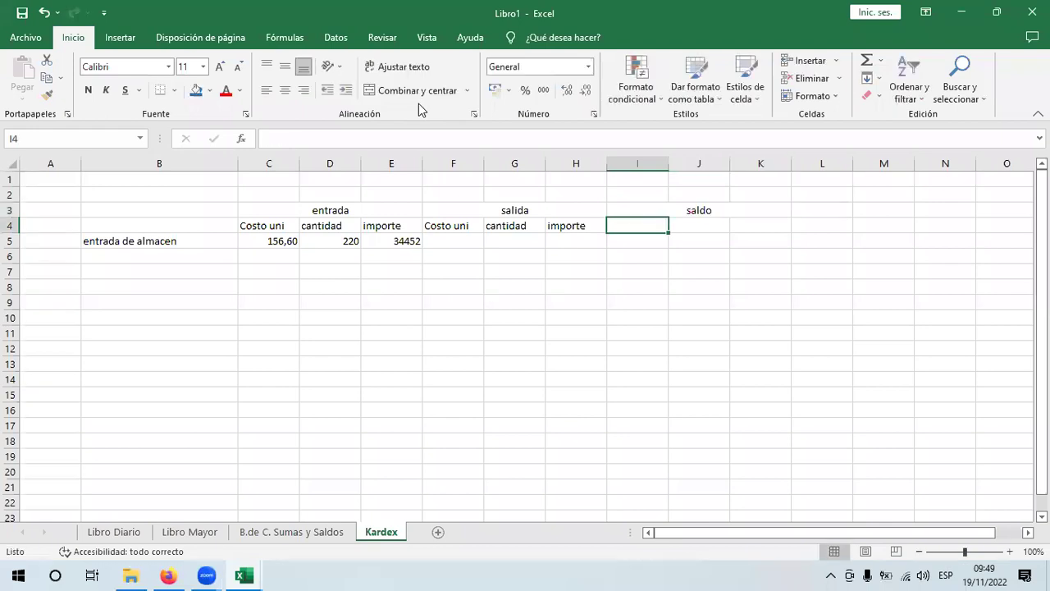
- Copy the three column headings from F4:H4 to I4:K4 under saldo
drag(475, 227, 547, 224)
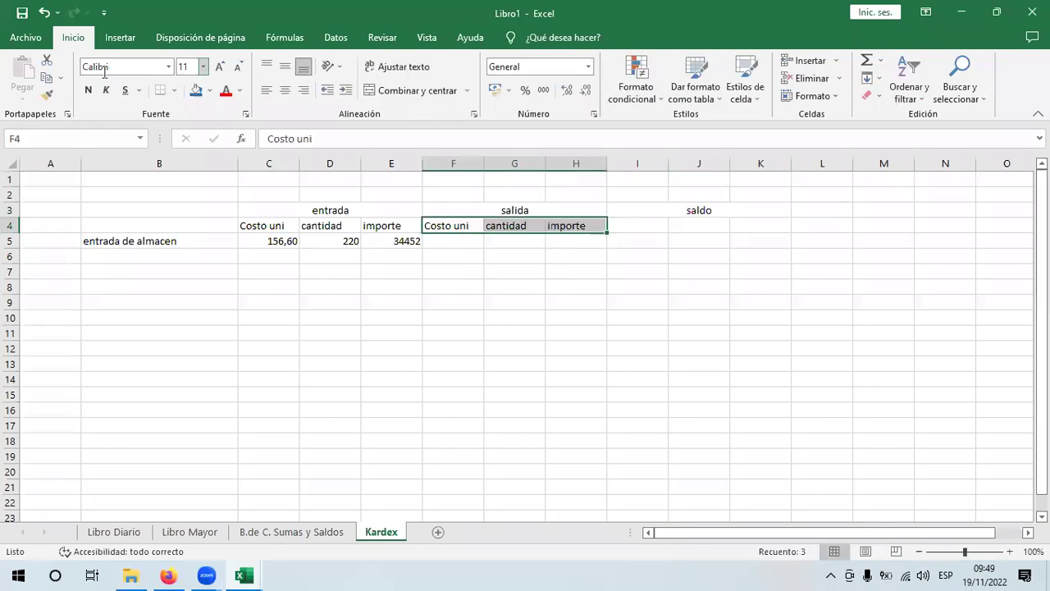
key(ctrl+c)
click(627, 226)
key(Return)
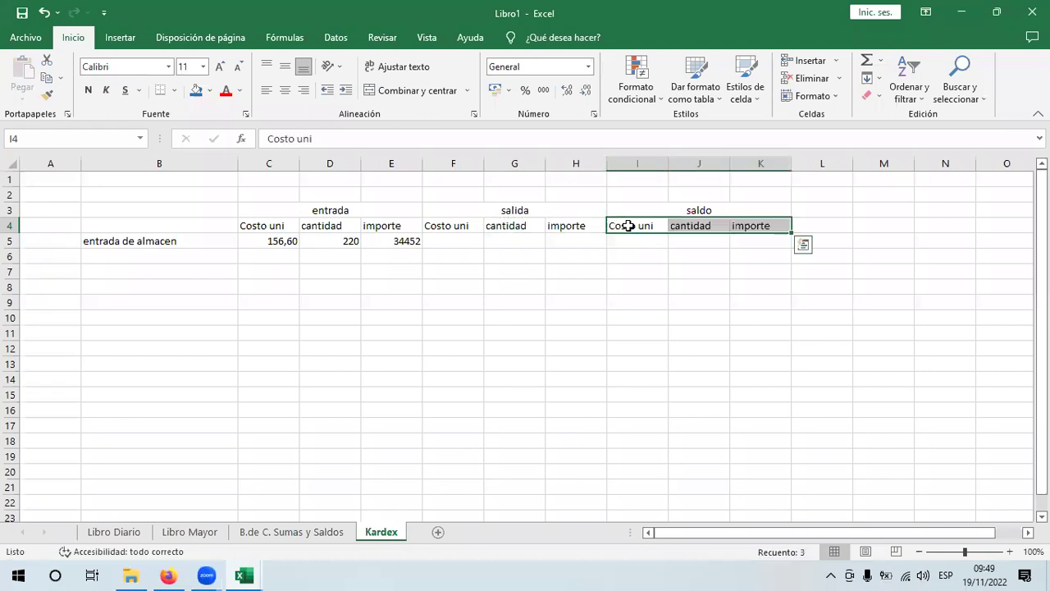
- Enter the label "Item" in A2 above the Kardex table
drag(61, 193, 164, 194)
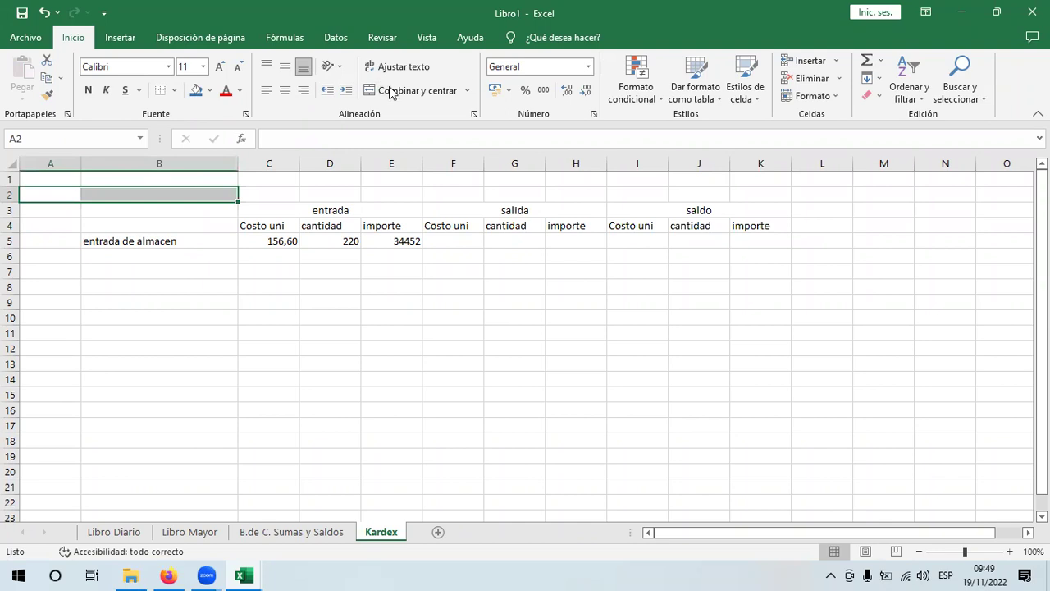
click(59, 193)
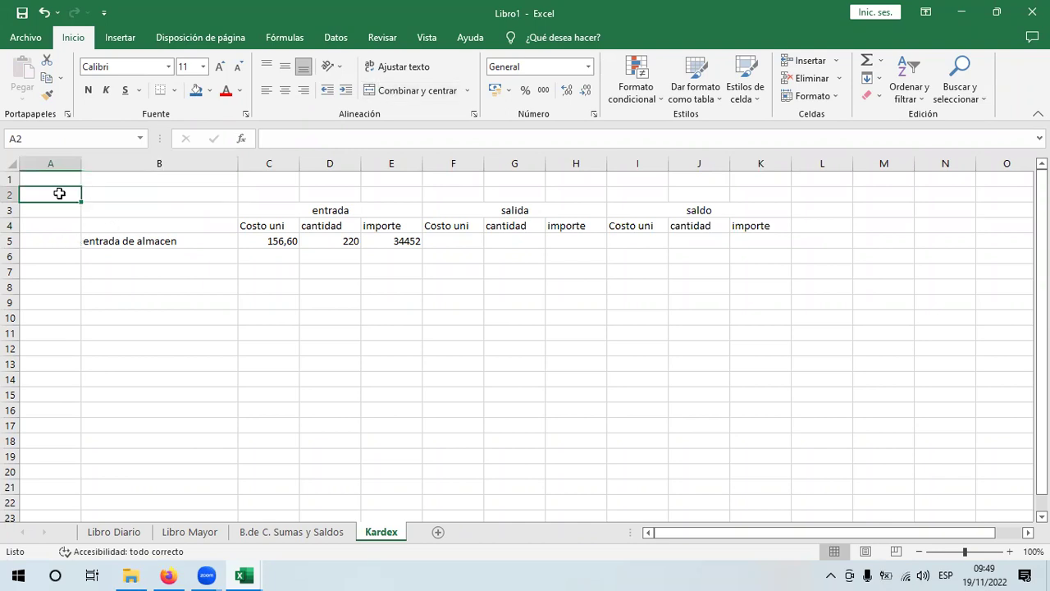
text(Item)
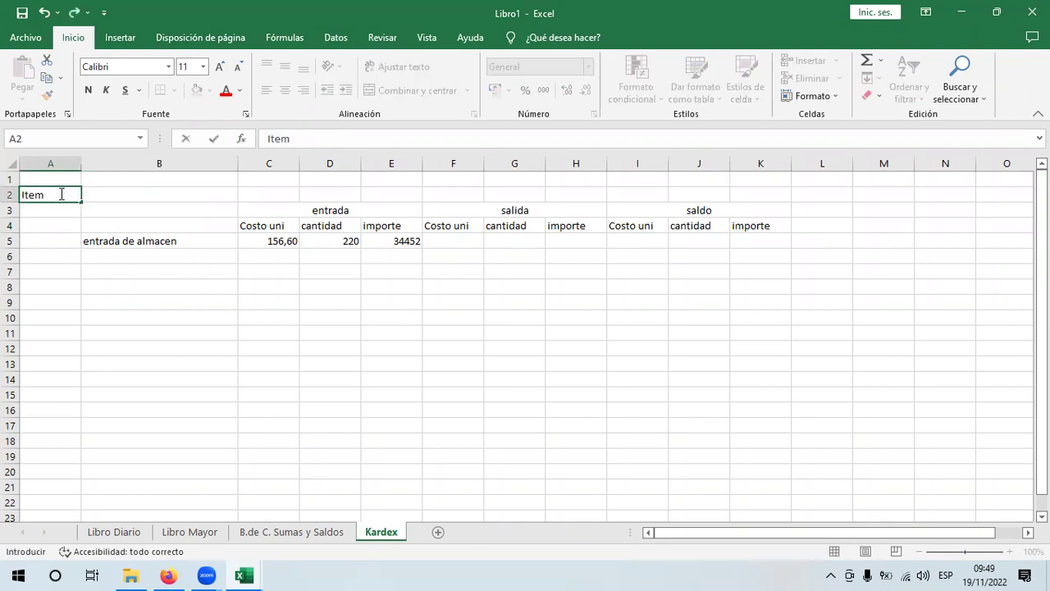
key(Tab)
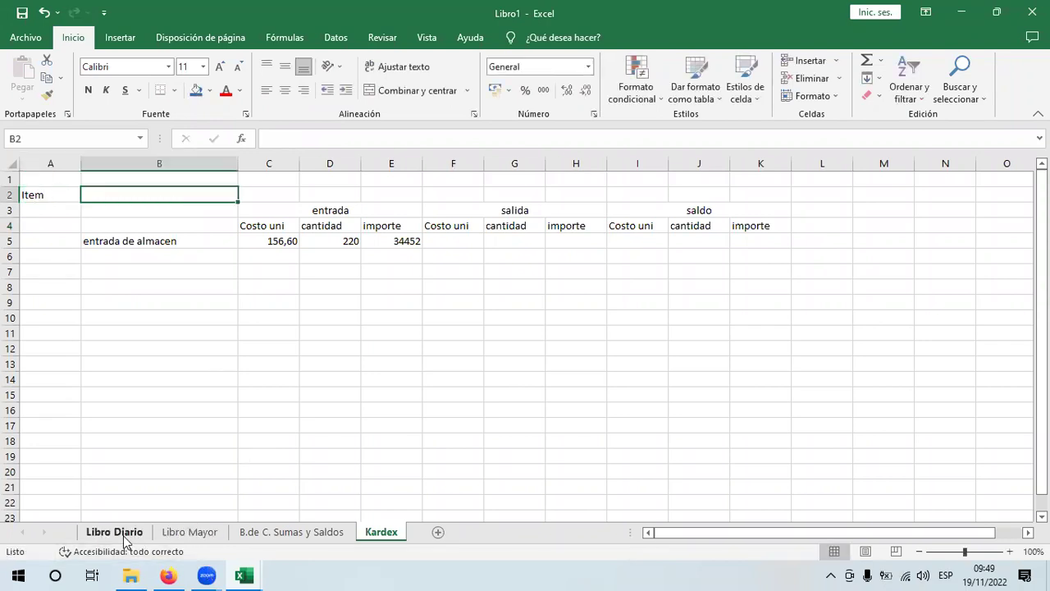
- Copy the product name BOTINES from the Firefox invoice and paste it into B2 of the Excel Kardex sheet
click(168, 575)
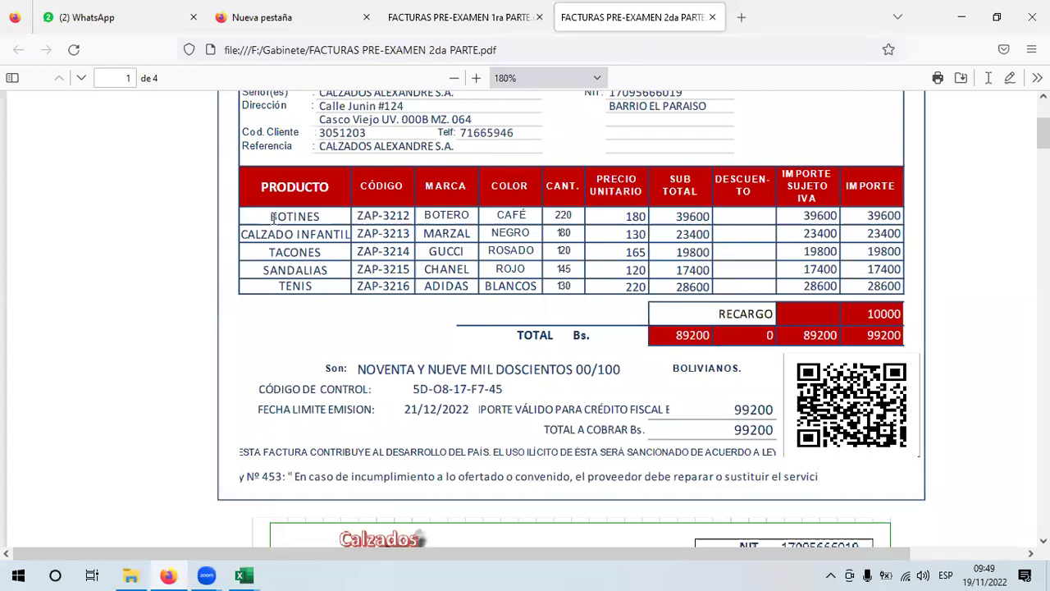
drag(273, 216, 319, 215)
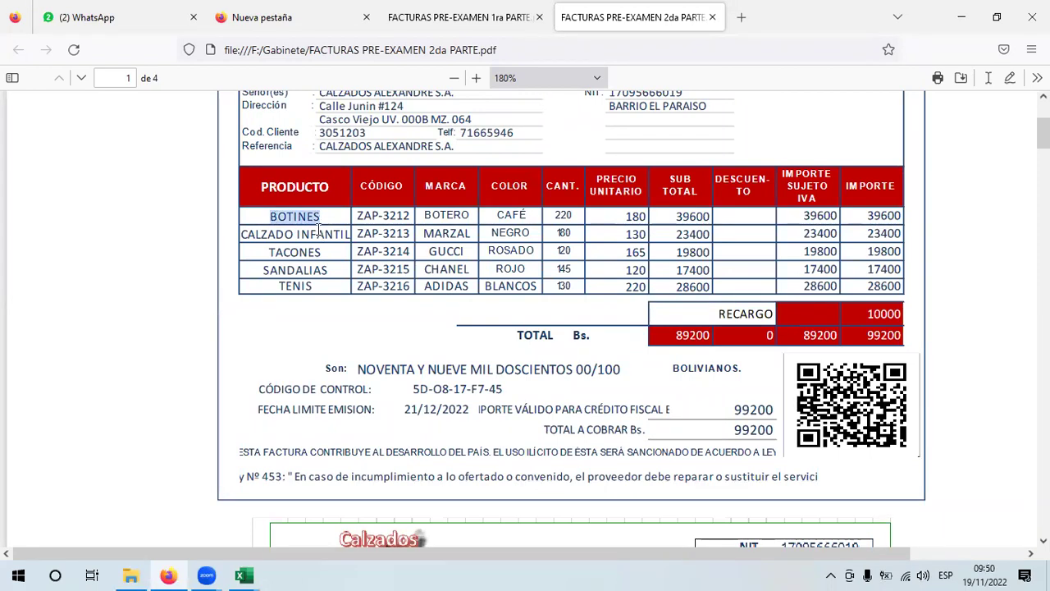
key(alt+Tab)
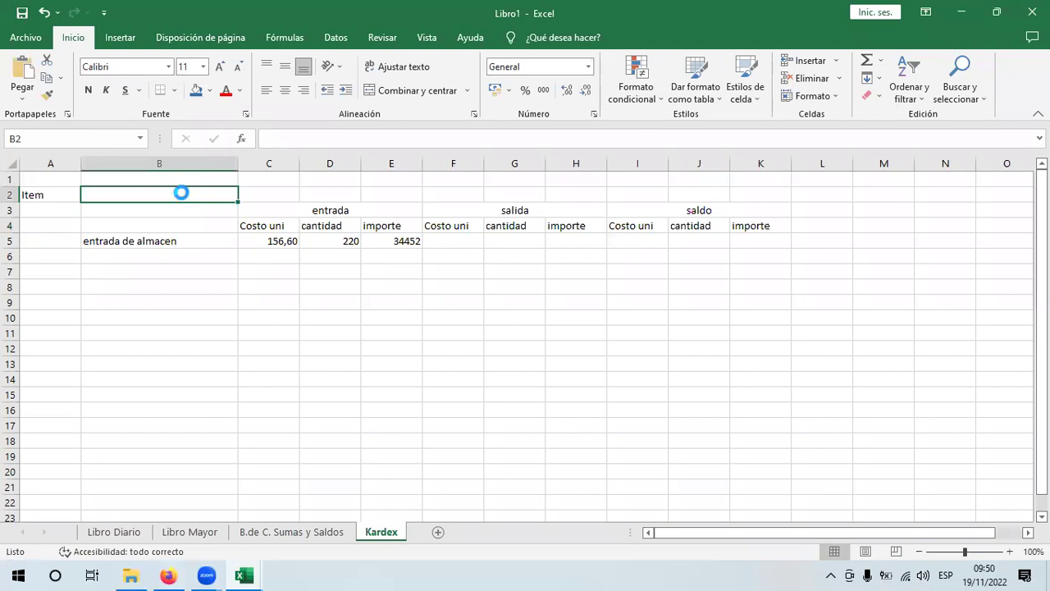
key(ctrl+v)
click(200, 277)
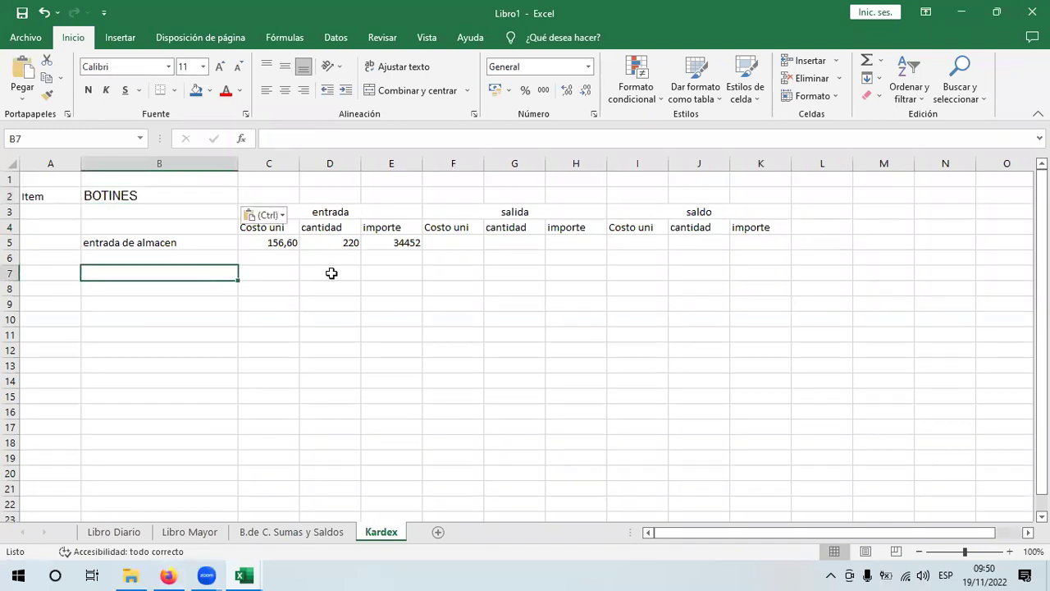
- Duplicate the Botines Kardex block A2:K9 at A12 and select the copied product name in B12
drag(35, 196, 675, 299)
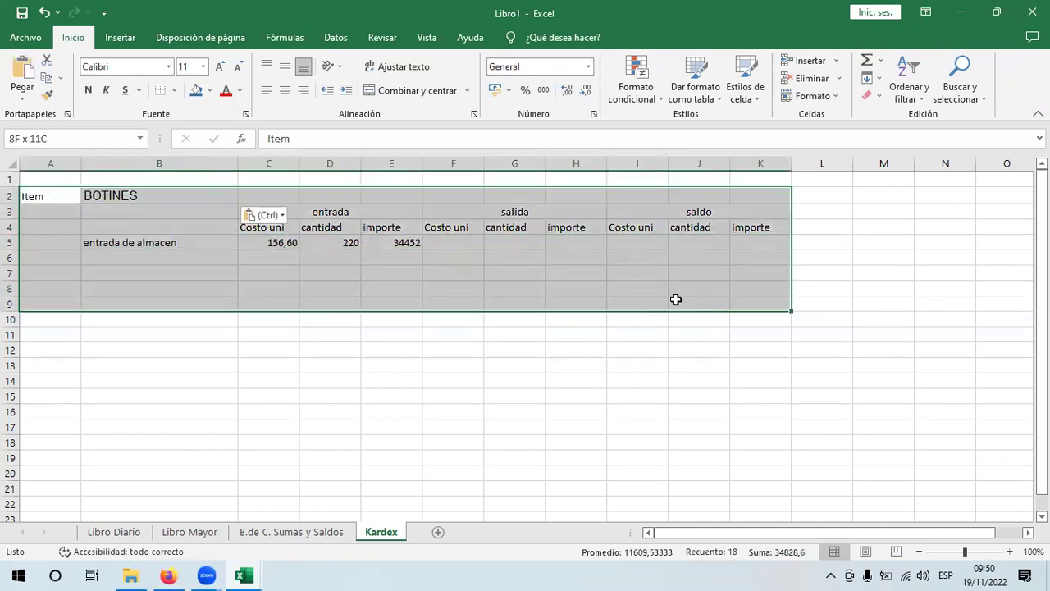
click(46, 78)
click(46, 348)
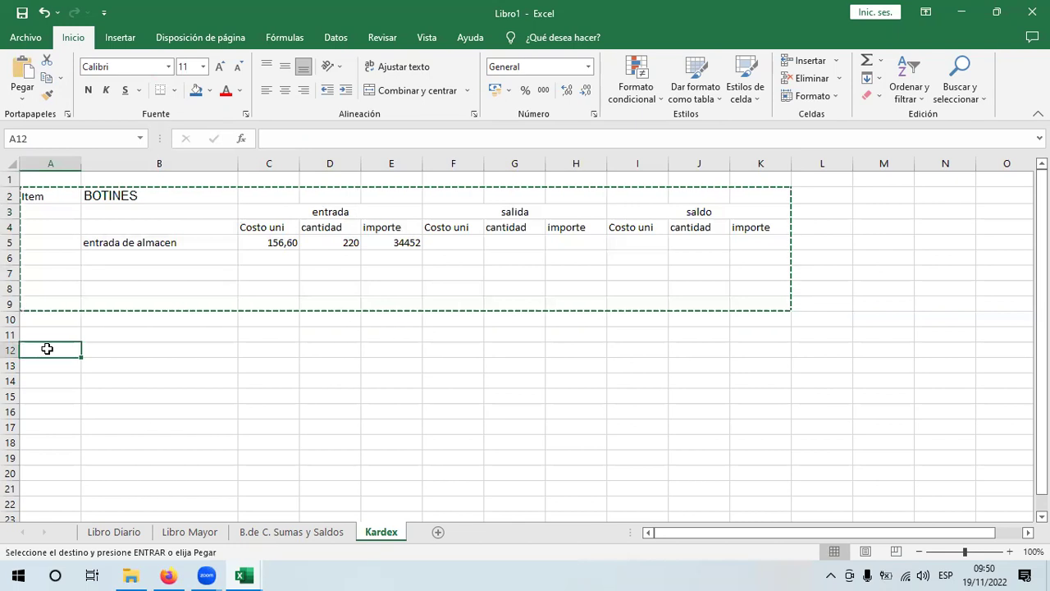
key(Return)
click(124, 353)
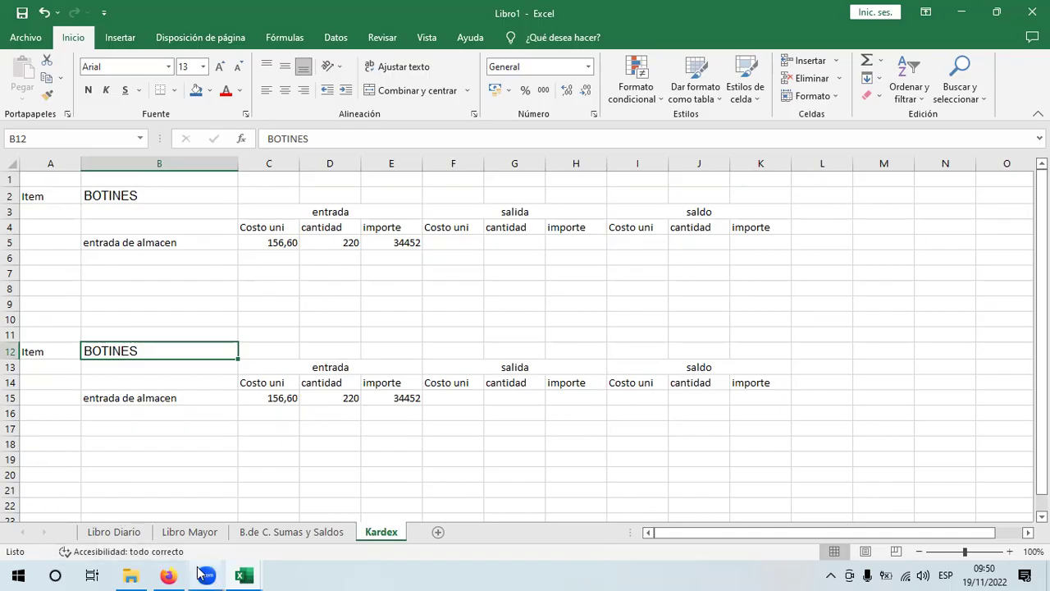
- Copy the product name CALZADO INFANTIL from the Firefox invoice and paste it into B12 of the Excel Kardex sheet
click(167, 575)
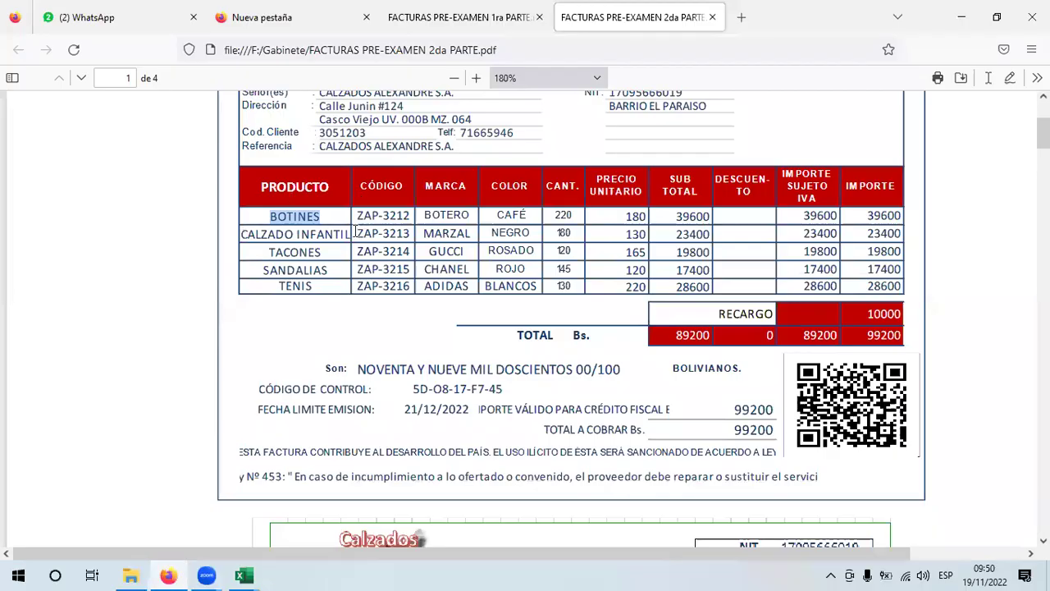
key(Tab)
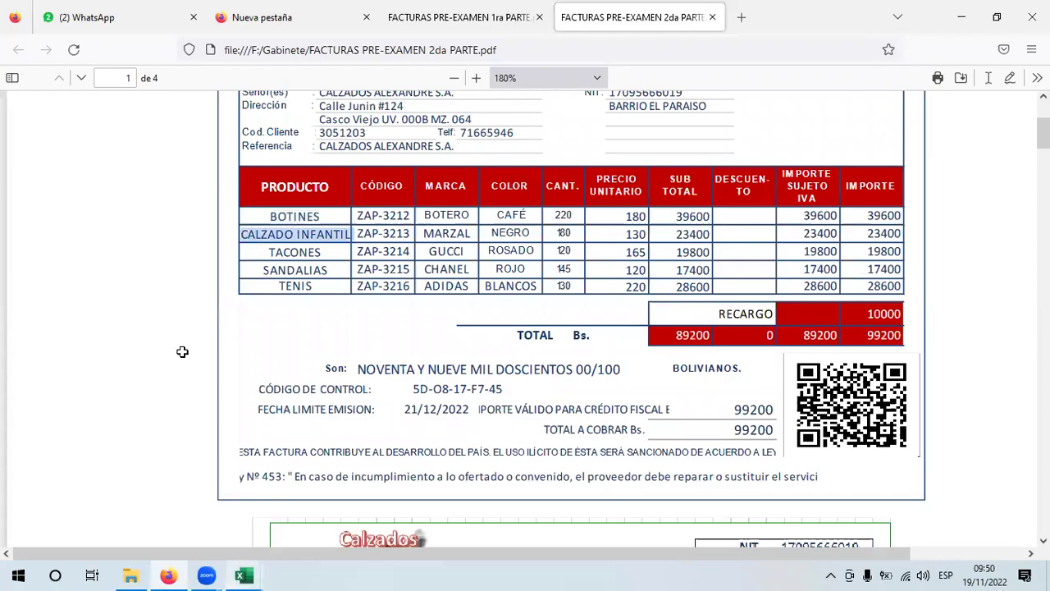
key(alt+Tab)
key(ctrl+v)
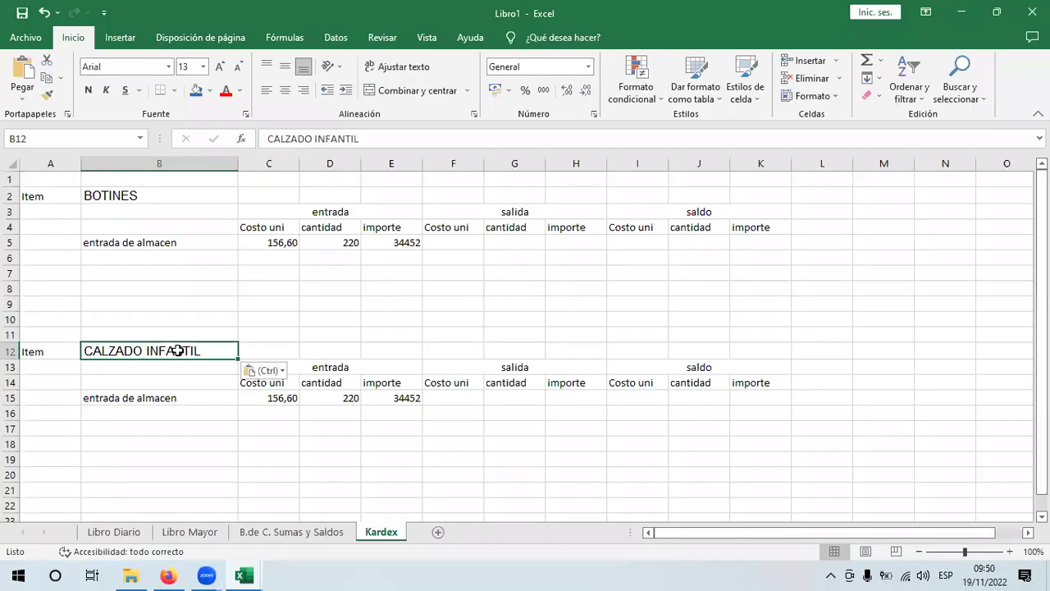
- Look up the Calzado Infantil importe in the Firefox invoice and enter its 87% as =23400*87% in D15 of Excel's Libro Diario
click(285, 400)
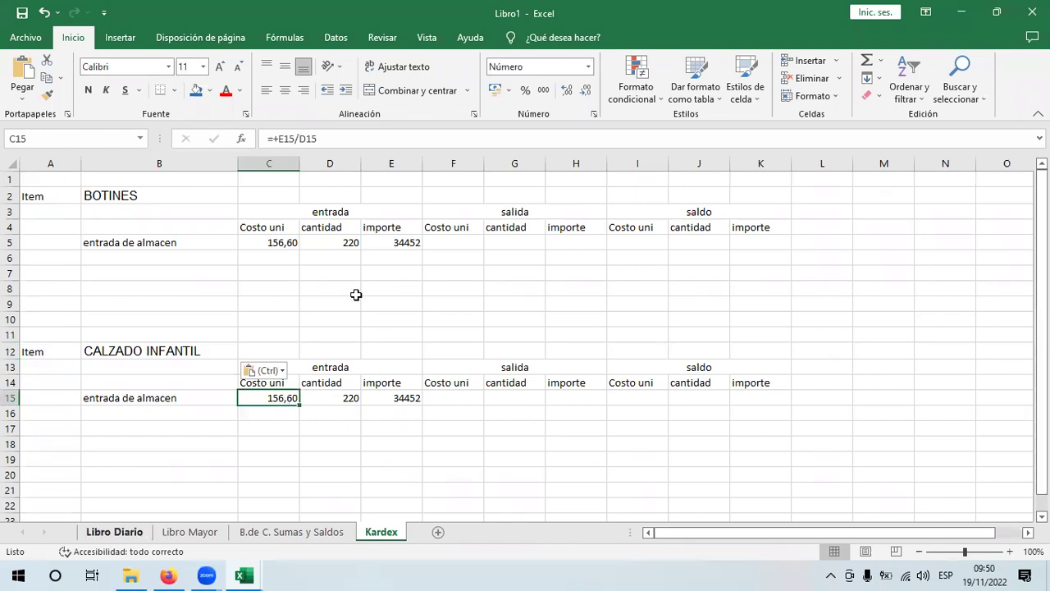
key(ctrl+Page_Up)
key(ctrl+Page_Up)
key(ctrl+Page_Up)
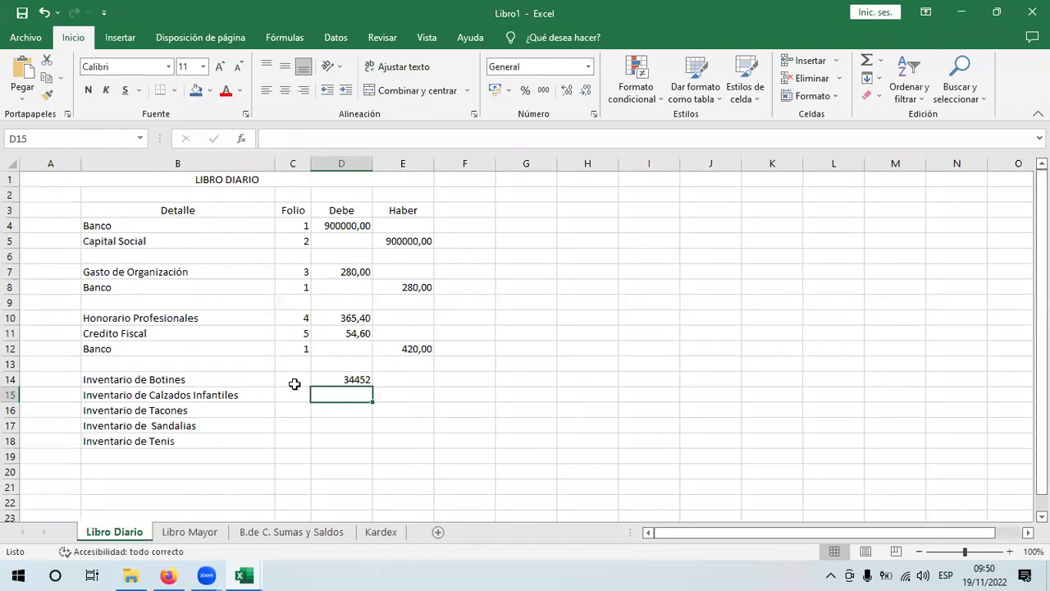
click(168, 575)
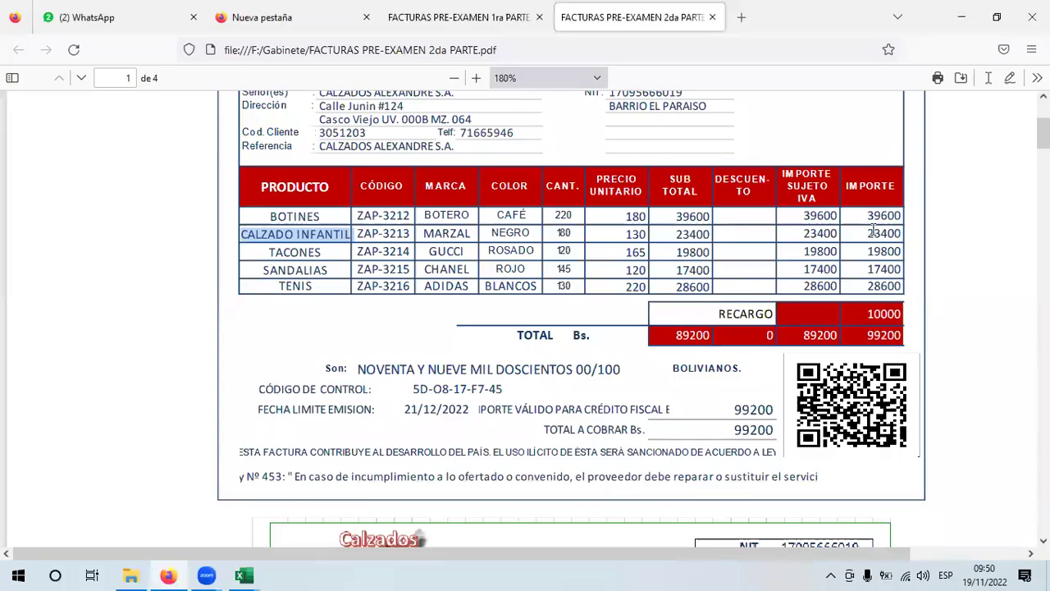
double_click(897, 241)
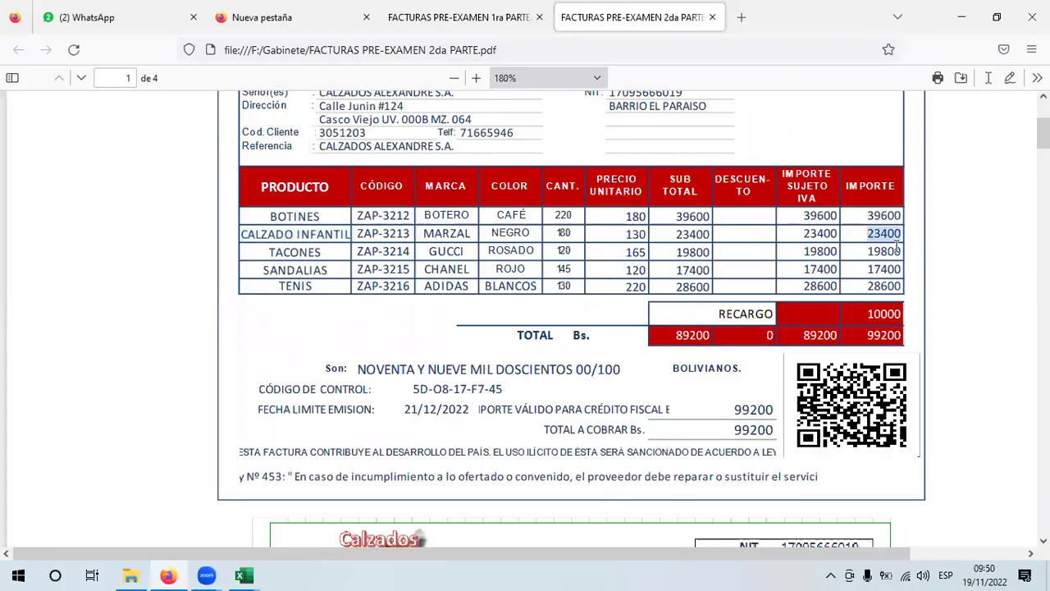
click(243, 575)
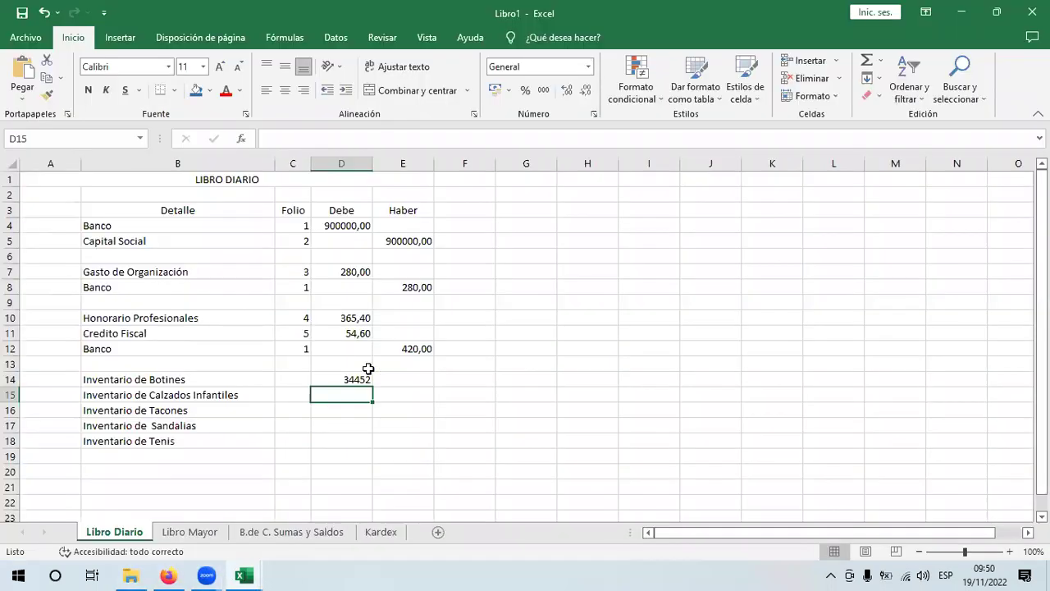
text(23400)
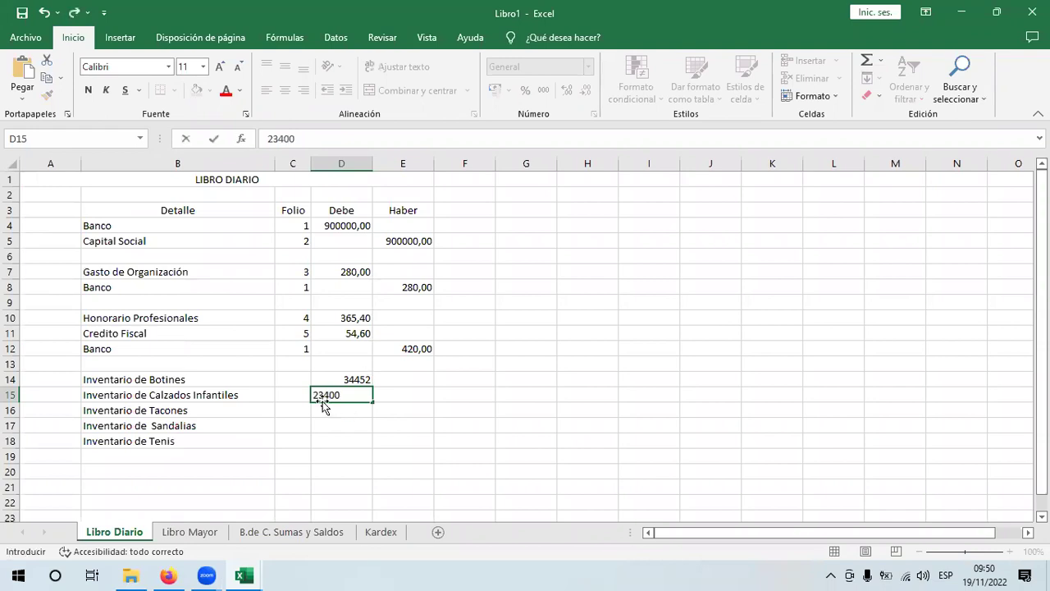
key(F2)
key(Home)
text(*)
key(BackSpace)
text(+)
key(End)
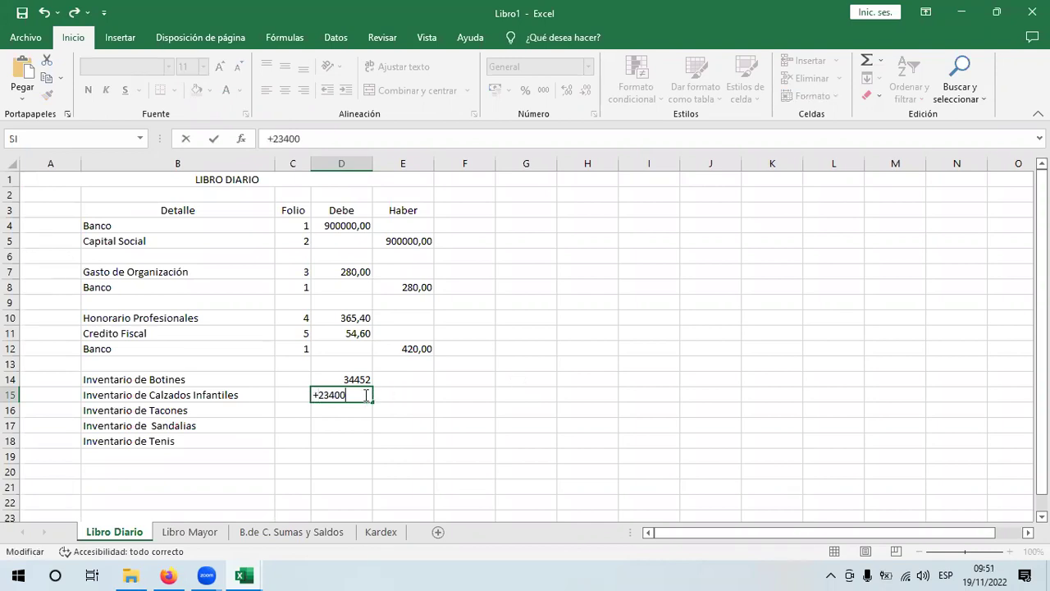
text(*87%)
key(Return)
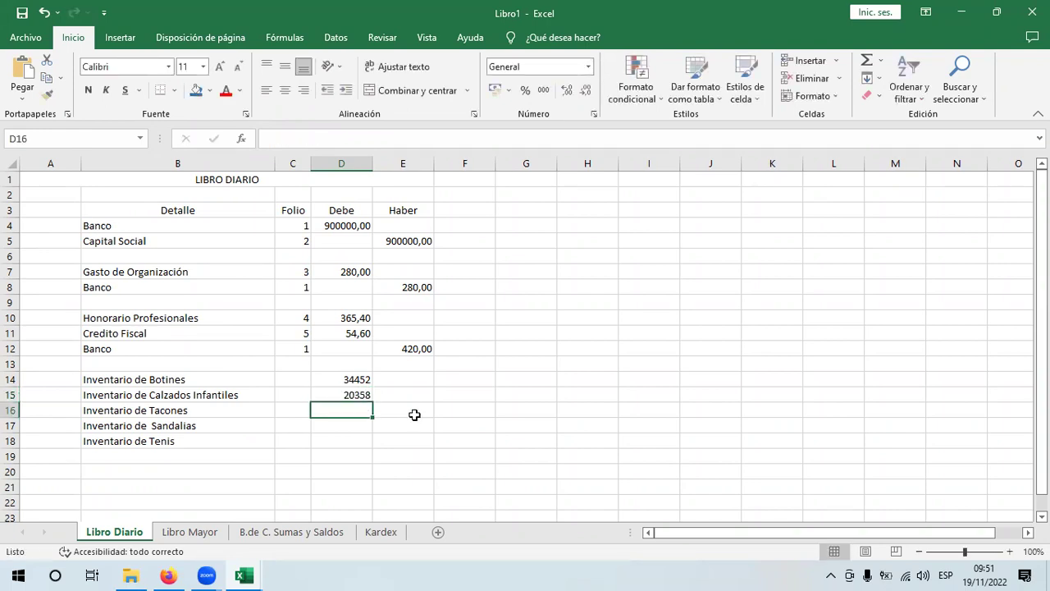
- Copy the Calzados Infantiles amount from D15 of Libro Diario and paste it as a value into E15 of Kardex
click(365, 397)
click(47, 77)
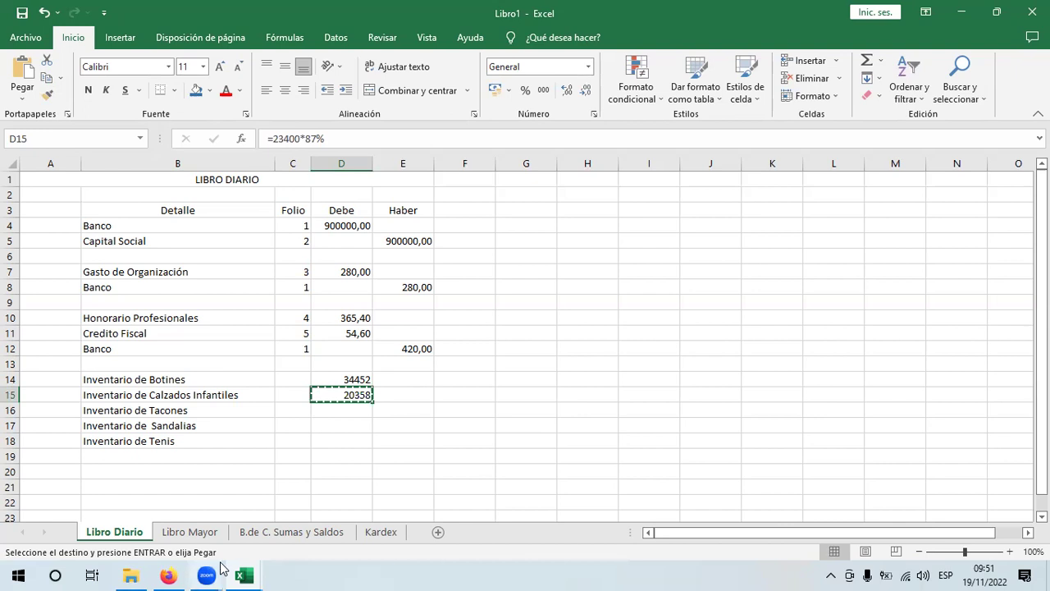
click(379, 532)
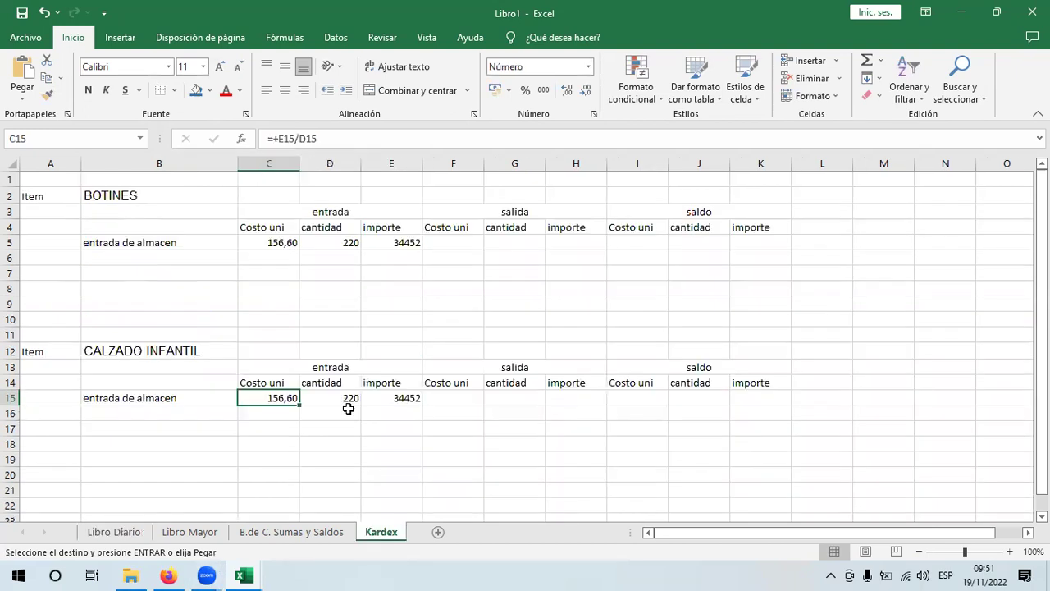
click(385, 398)
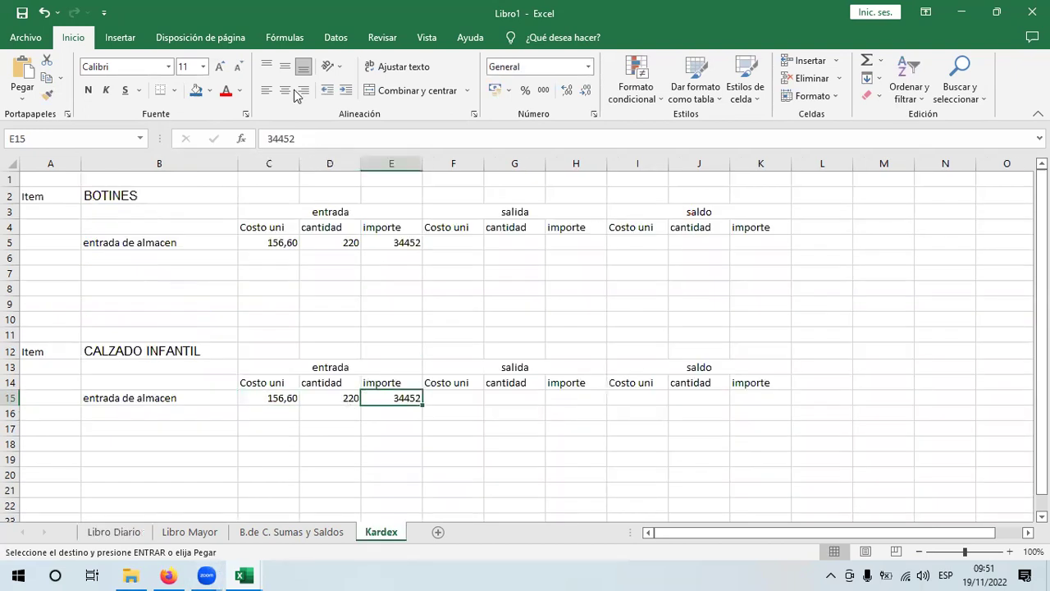
click(25, 99)
click(67, 195)
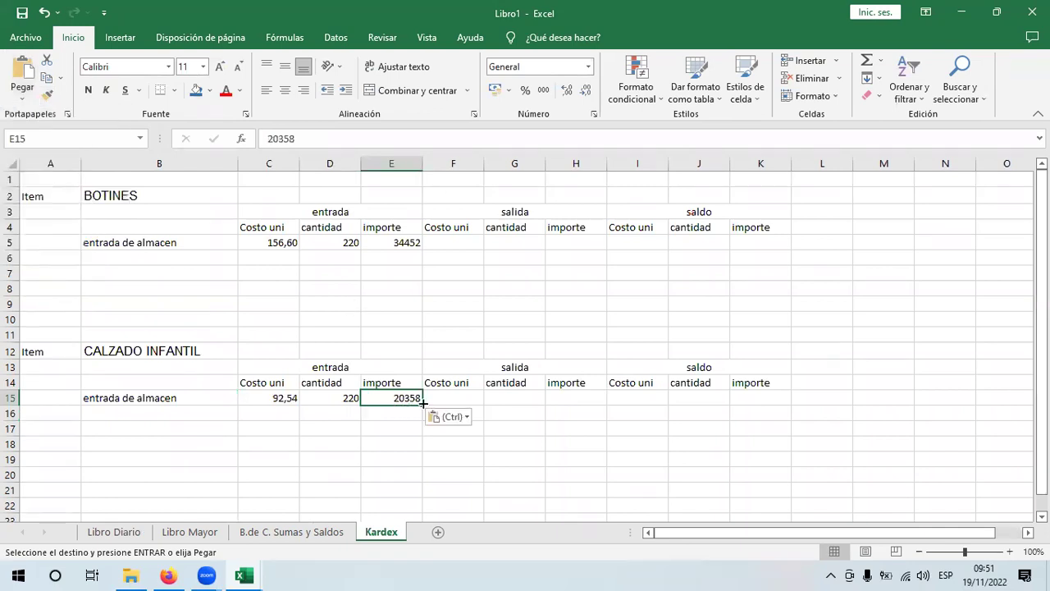
- Check the Calzado Infantil quantity in the Firefox invoice and set the entrada cantidad in D15 of the Excel Kardex to 180
key(Left)
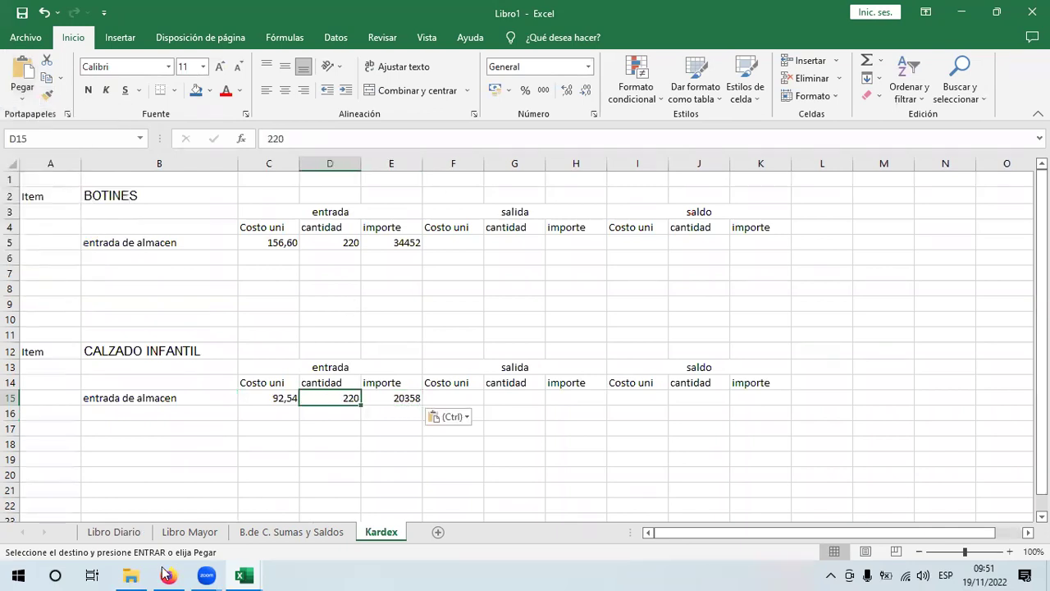
click(169, 574)
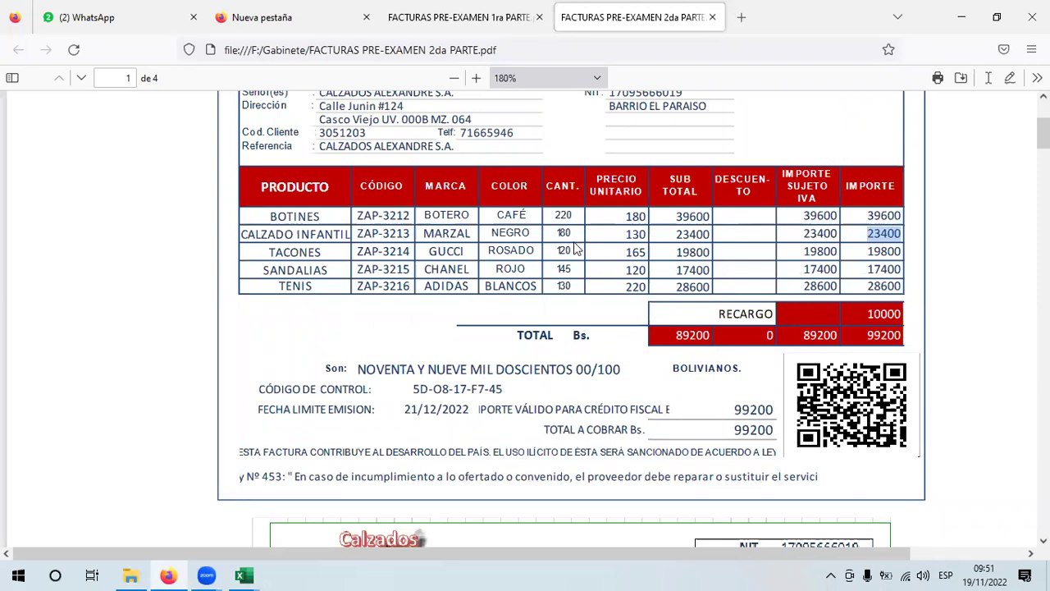
click(243, 575)
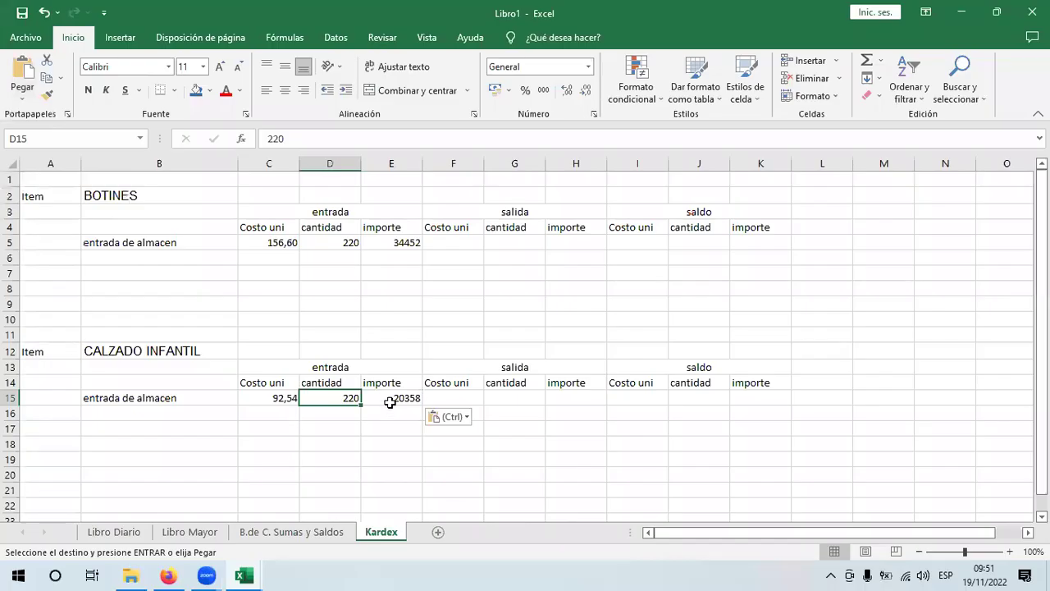
text(189)
key(Return)
click(356, 399)
text(180)
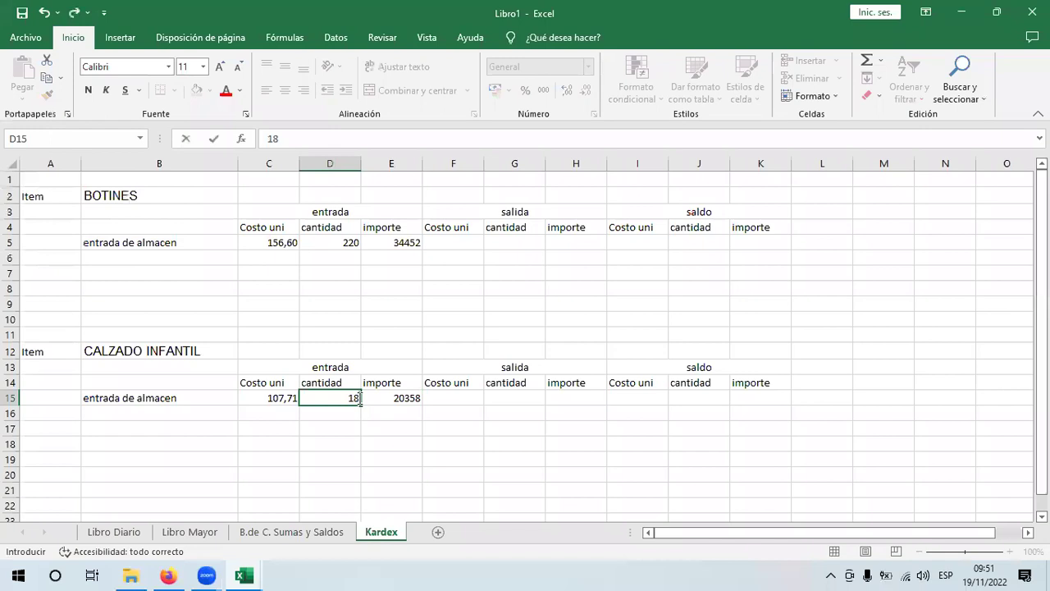
key(Return)
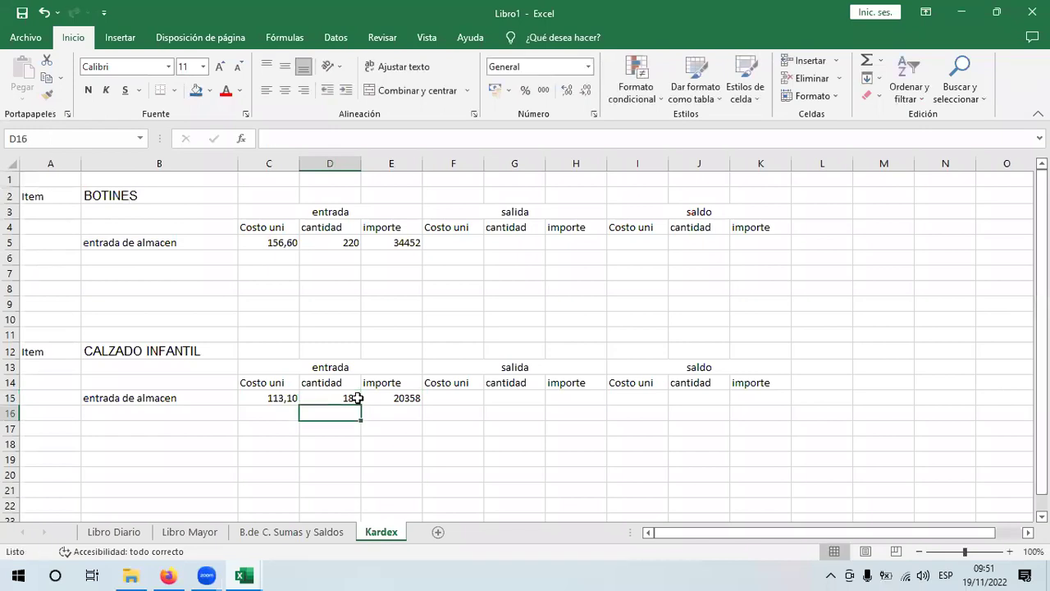
- Review the entrada rows of both Kardex tables and the inventory lines in rows 14 to 18 of Libro Diario
click(281, 397)
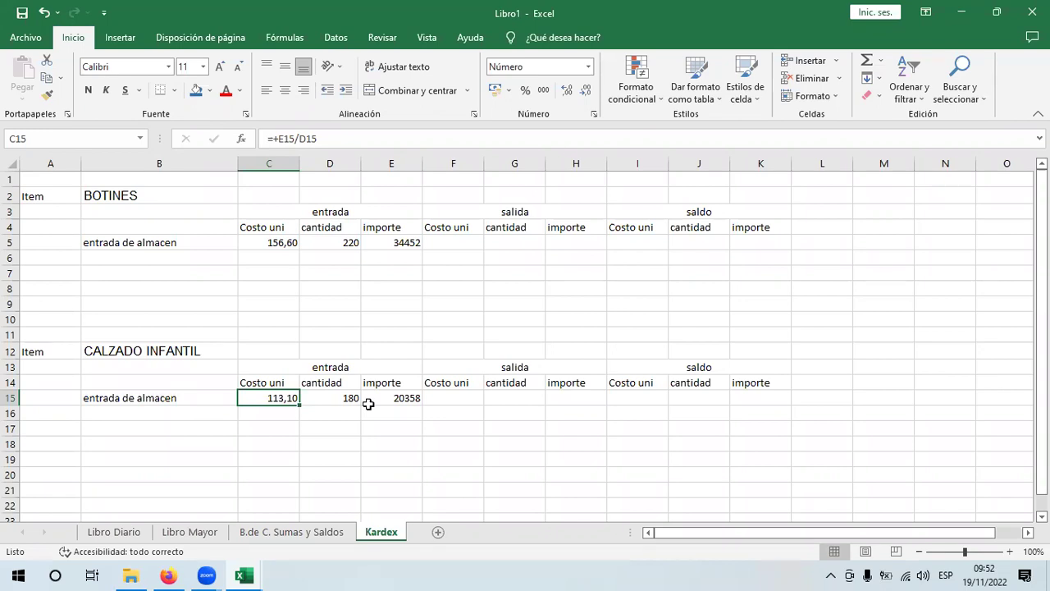
click(278, 273)
click(283, 258)
click(279, 243)
drag(129, 242, 407, 243)
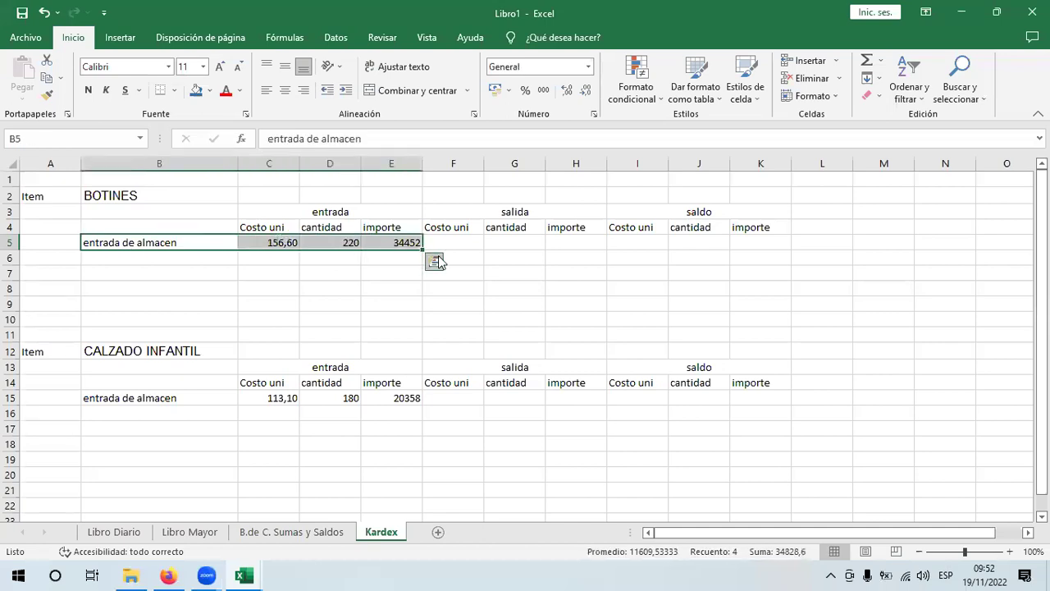
click(512, 318)
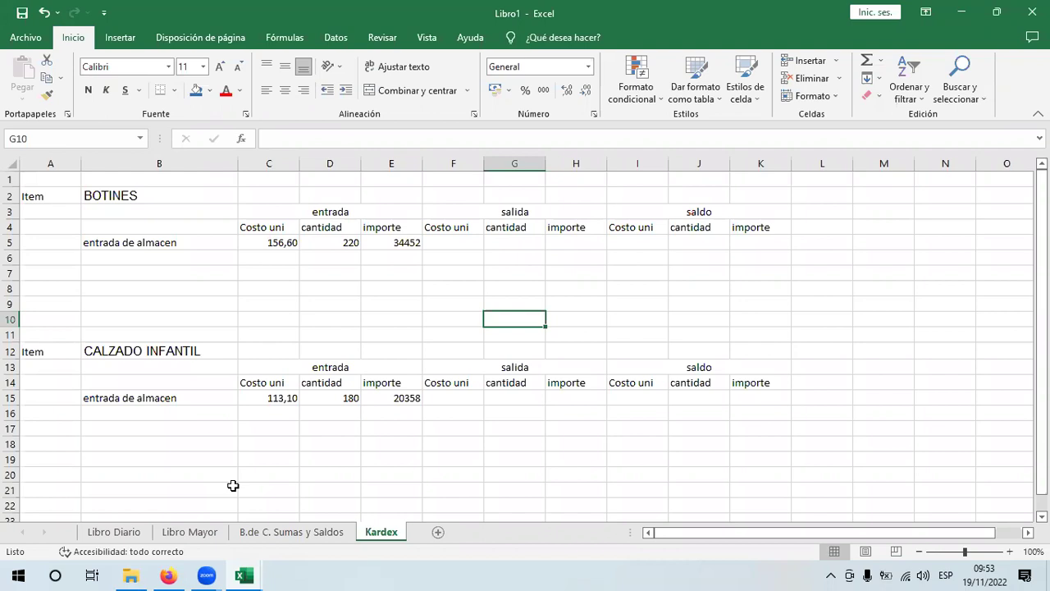
click(141, 533)
drag(110, 377, 415, 442)
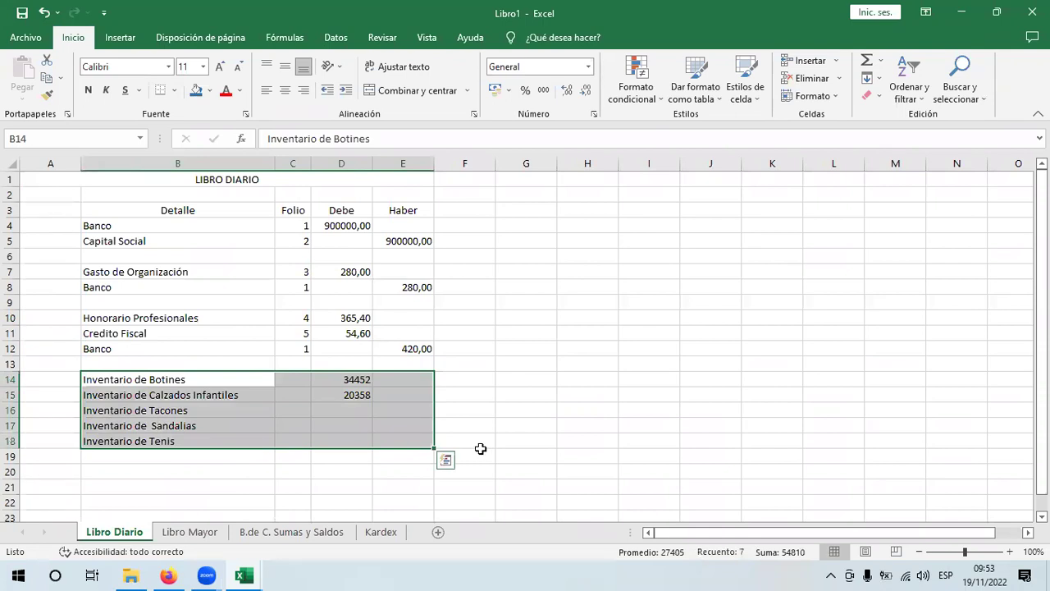
click(286, 397)
click(185, 380)
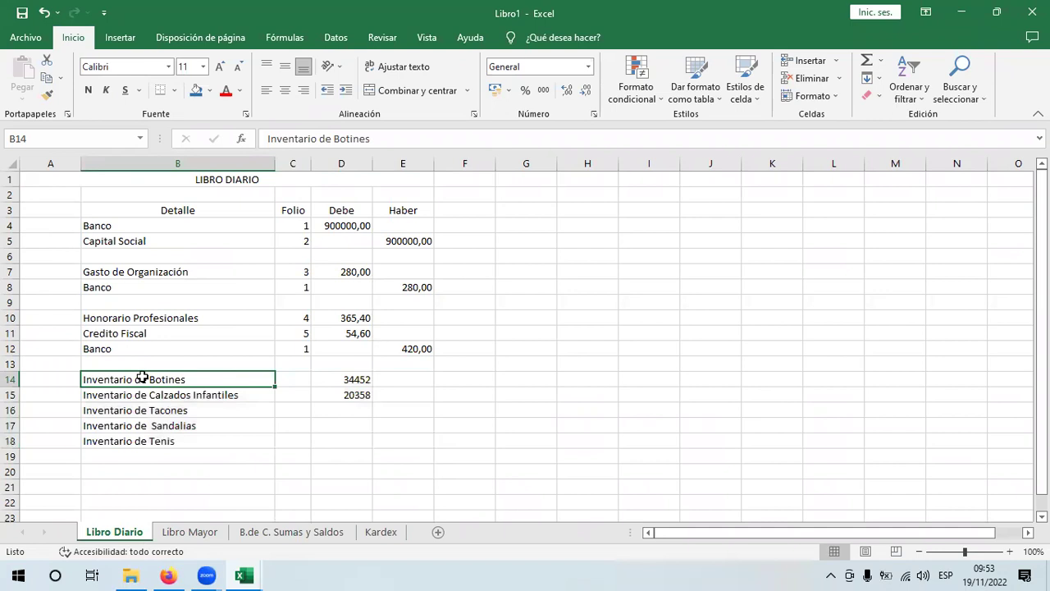
click(147, 442)
click(147, 456)
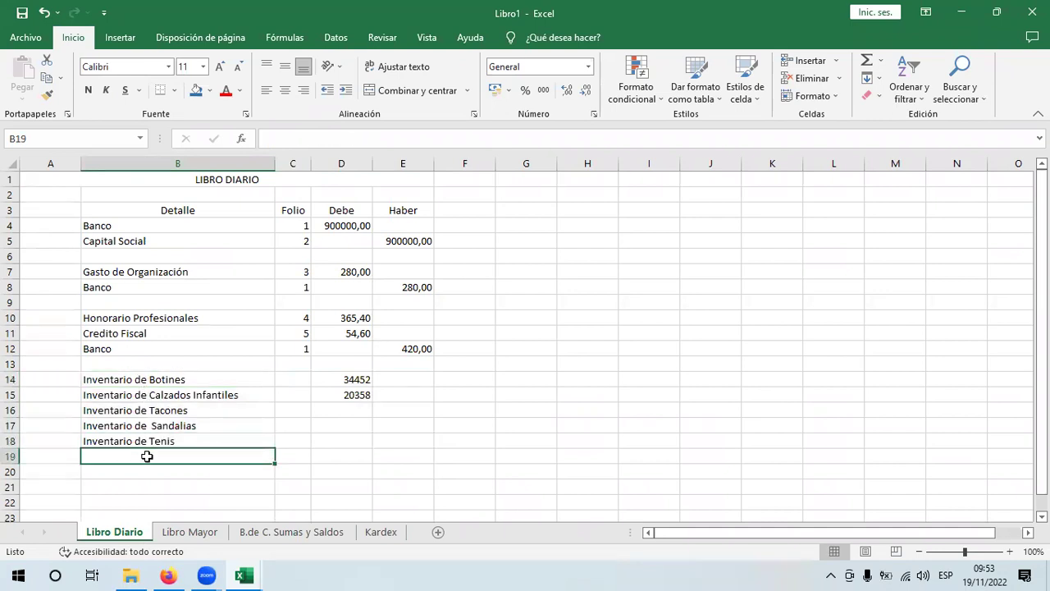
click(341, 413)
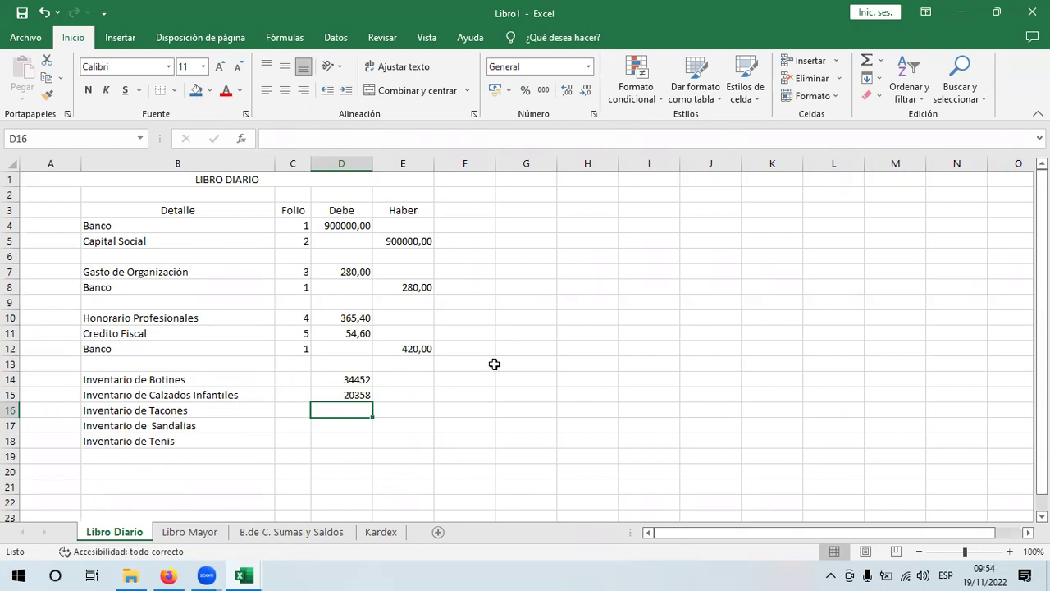
click(379, 533)
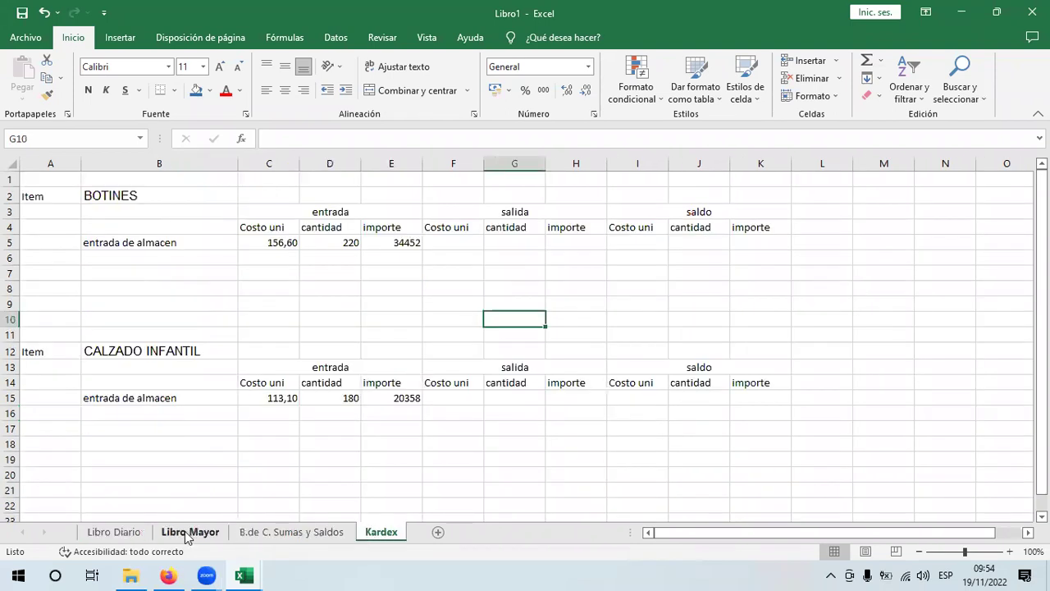
click(127, 533)
click(344, 378)
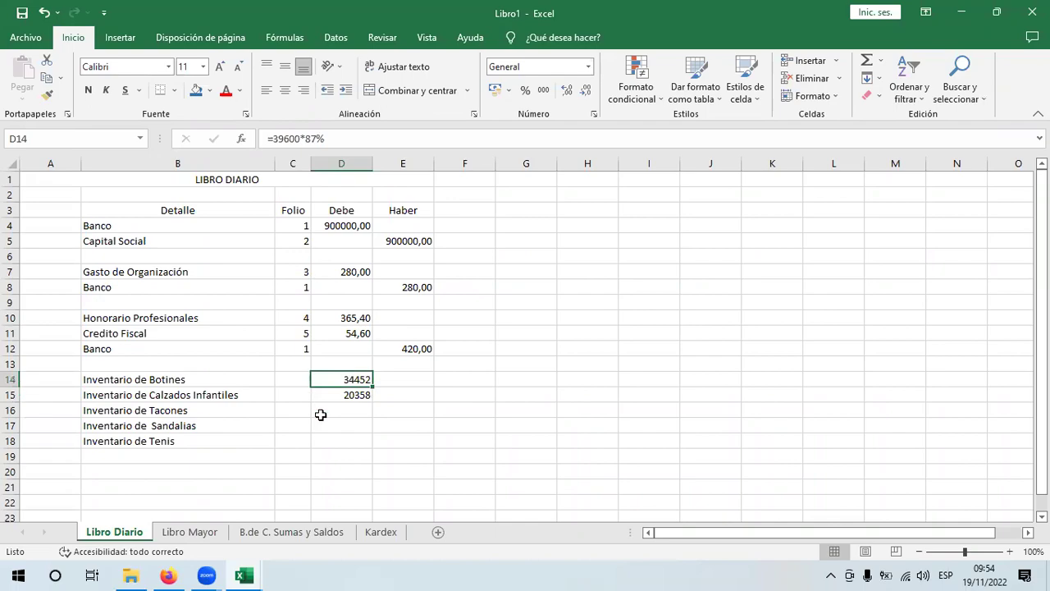
- Look up the full Calzado Infantil importe in the Firefox invoice and enter 23400 in F15 of Excel's Libro Diario
click(167, 576)
click(310, 233)
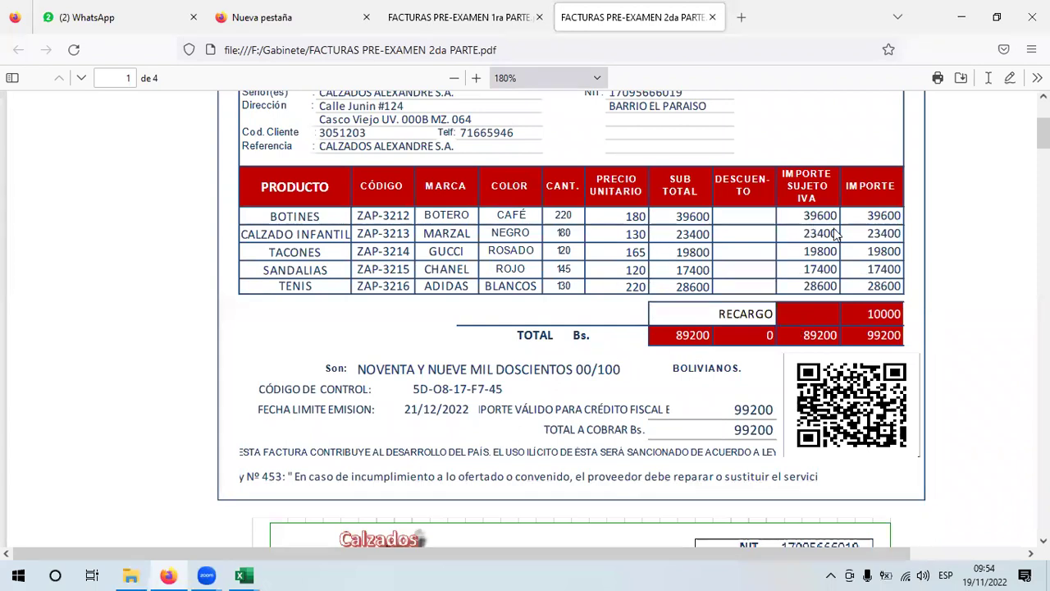
drag(869, 237, 905, 244)
click(905, 243)
mouse_move(244, 575)
click(282, 525)
click(462, 393)
text(23400)
key(Return)
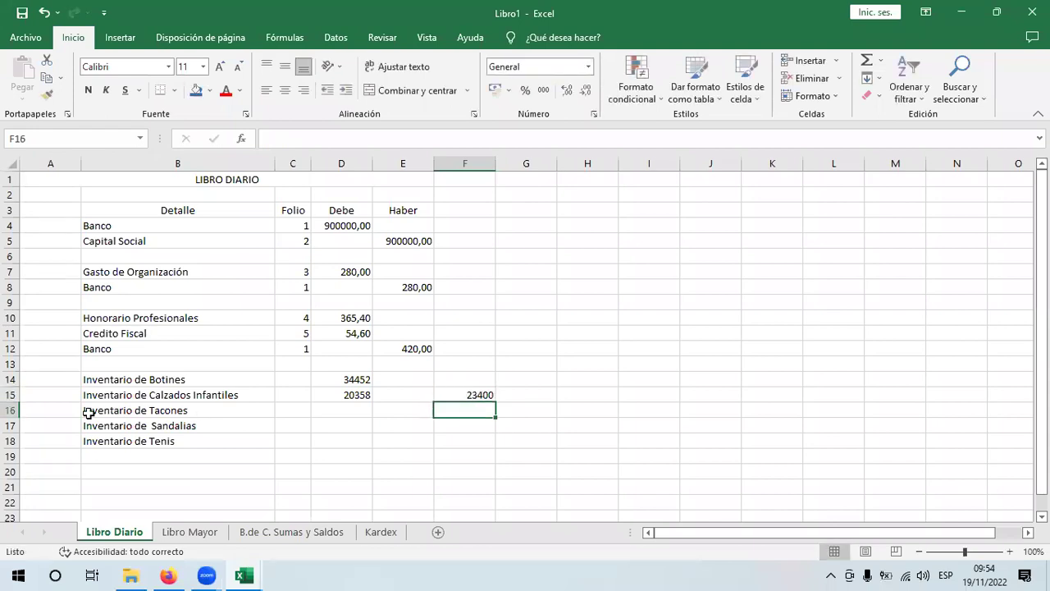
- Inspect the formula behind the Calzados Infantiles Debe amount in D15, leaving the cell without editing it
click(484, 395)
double_click(337, 399)
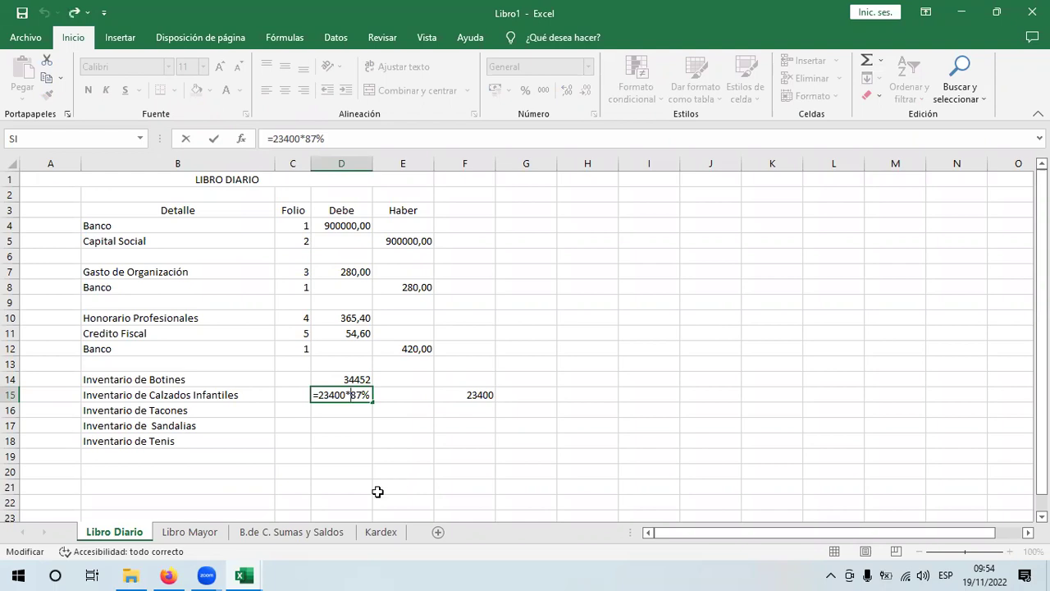
click(244, 462)
key(Escape)
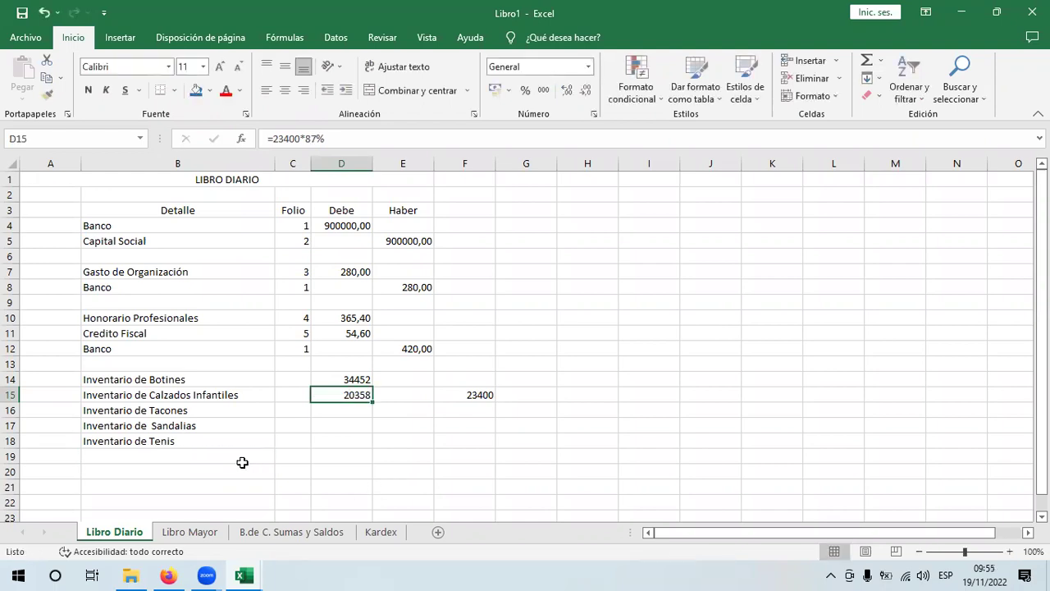
- Enter the account name "Credito fiscal" in B19 below the inventory lines
click(243, 462)
text(Cre)
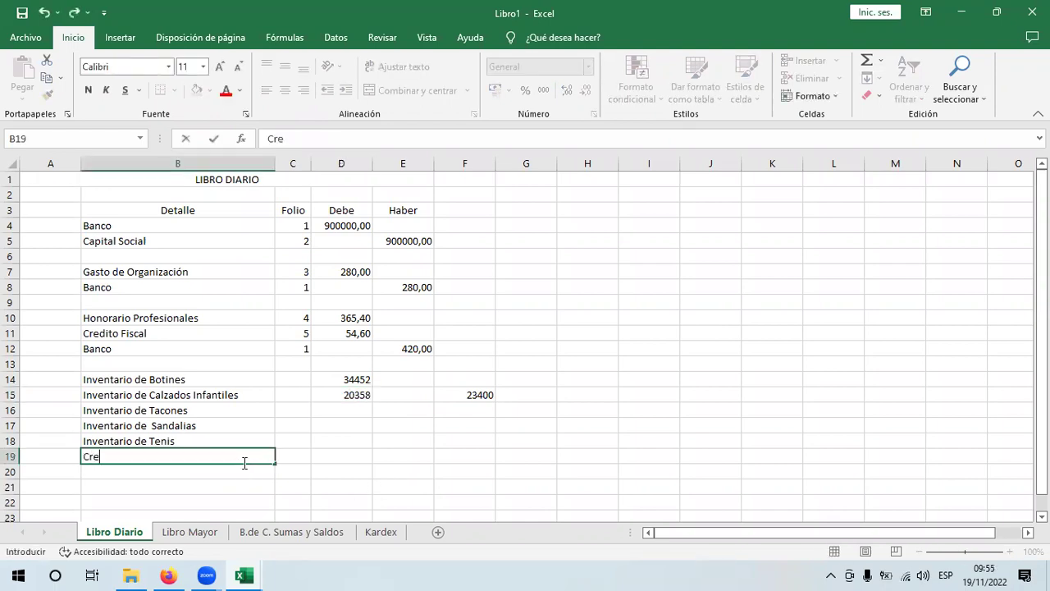
text(dito fiscal)
key(Return)
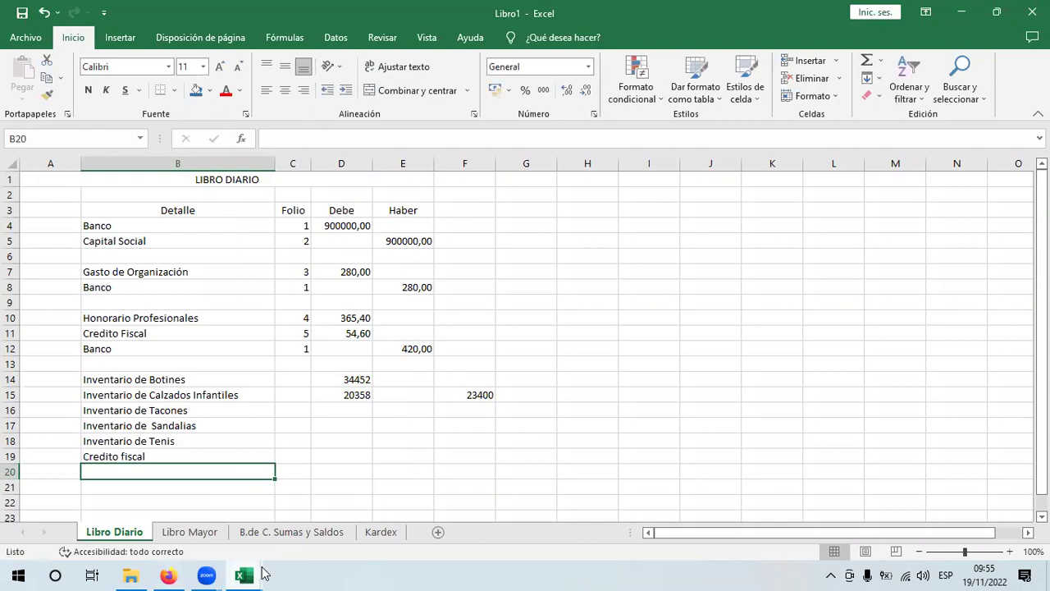
- Look up the total importe sujeto a IVA in the Firefox invoice and try entering +89300*13& in D19 of Excel's Libro Diario
click(169, 575)
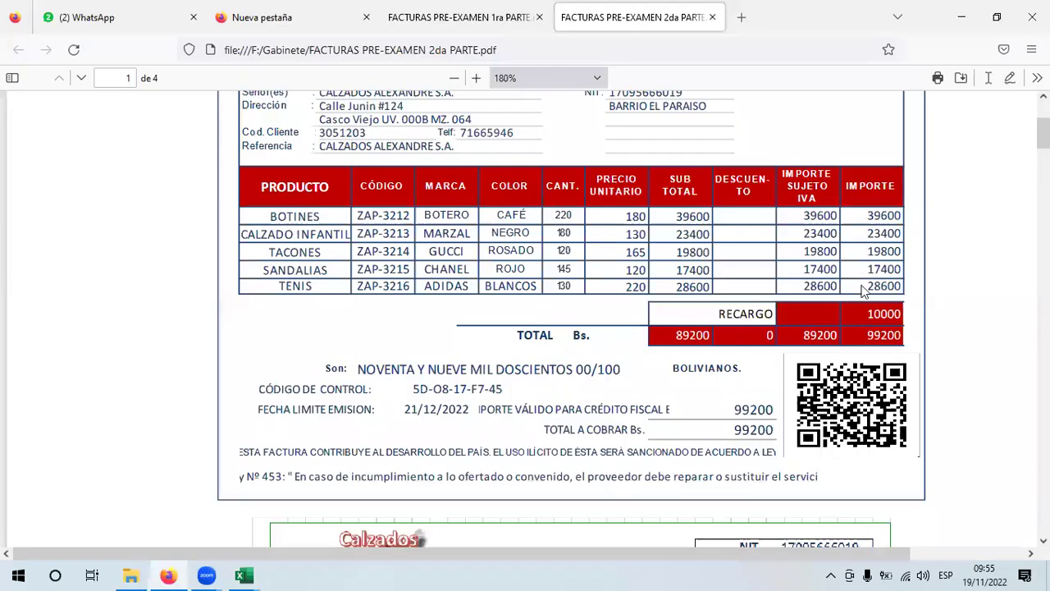
drag(809, 330, 837, 335)
click(813, 334)
mouse_move(244, 575)
click(232, 501)
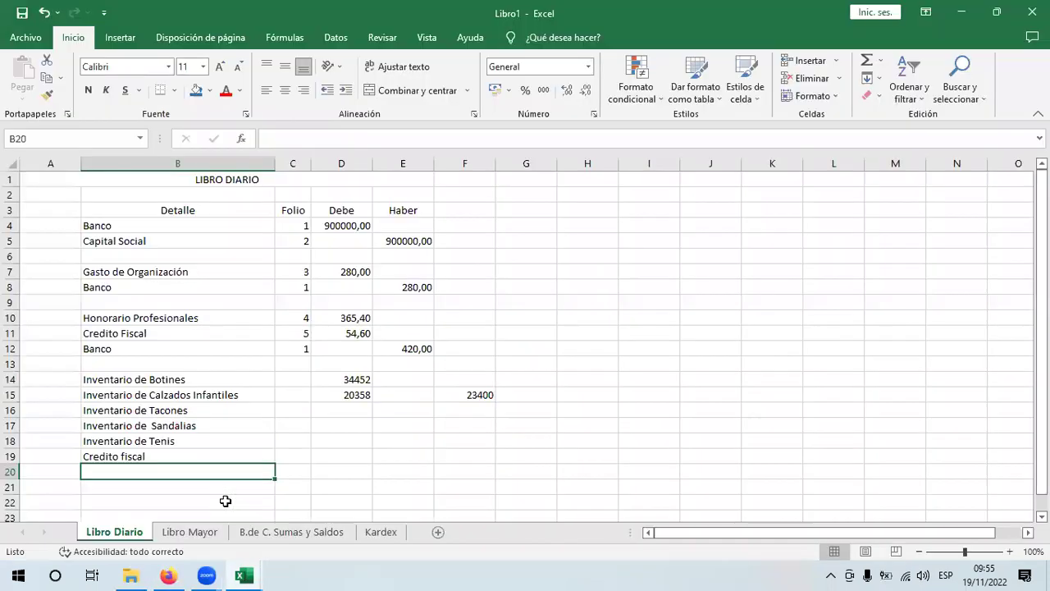
click(340, 459)
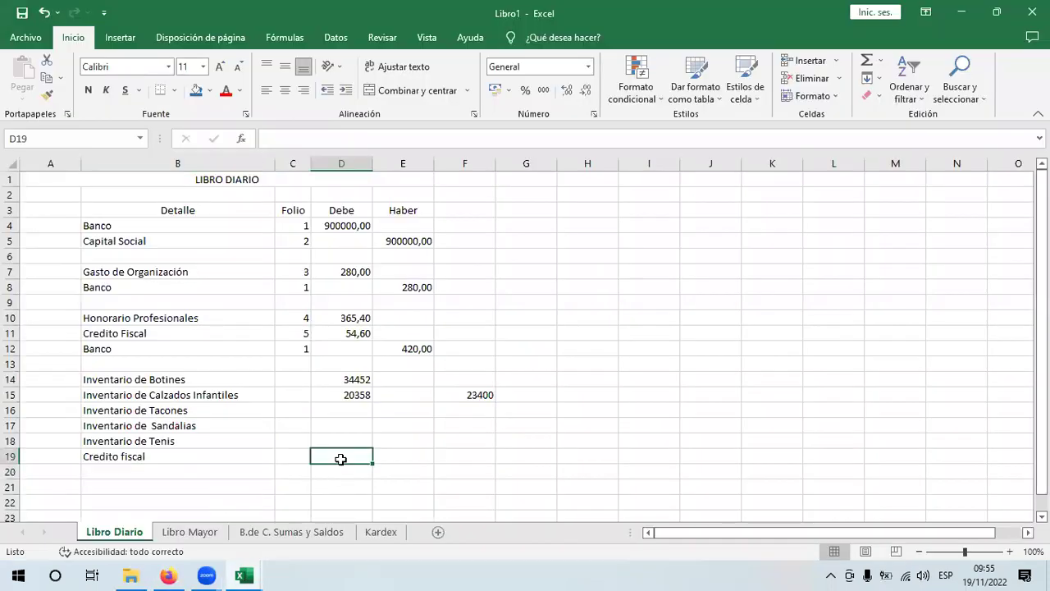
text(89300)
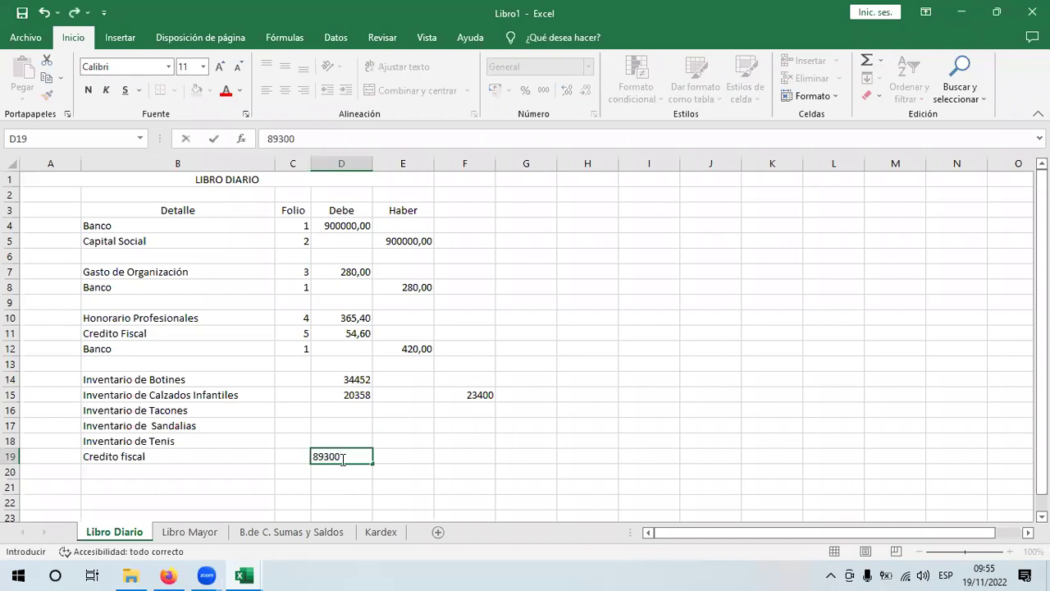
click(314, 457)
text(+)
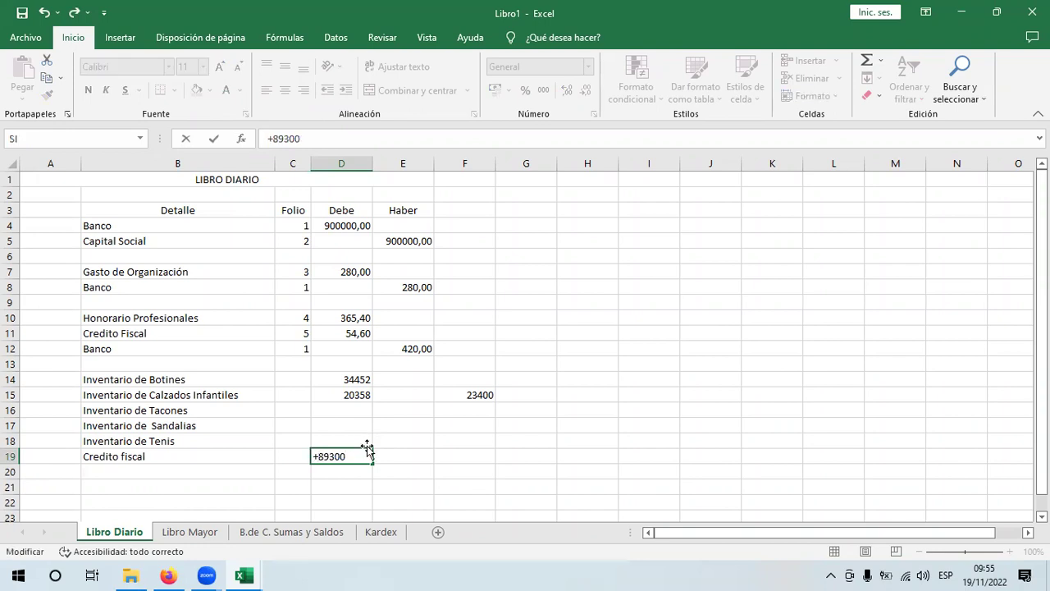
click(357, 457)
text(*13&)
key(Return)
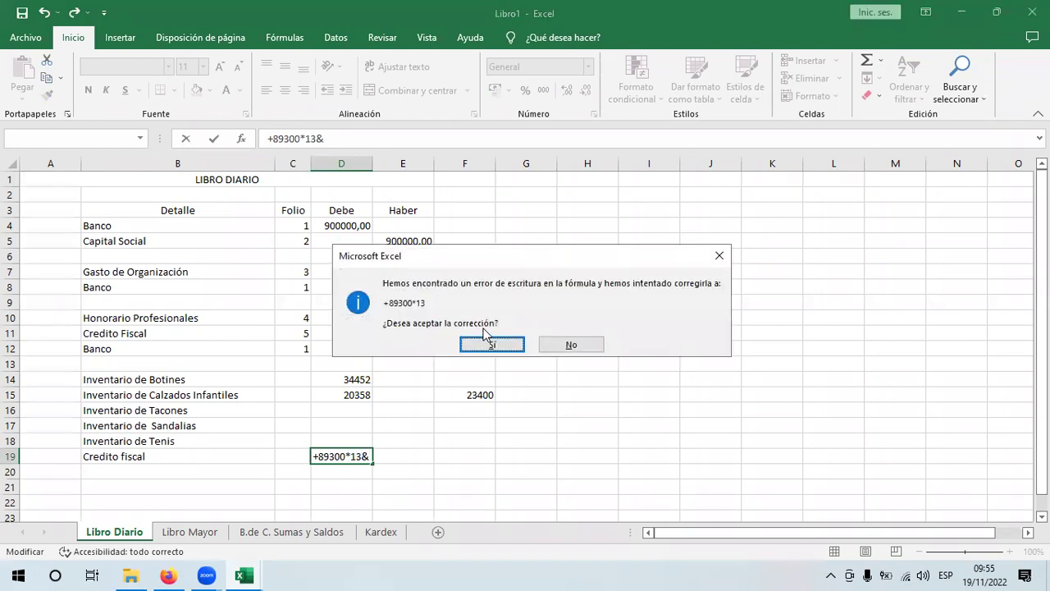
- Reject Excel's proposed correction and change the Credito fiscal formula in D19 to +89300*13%
click(571, 346)
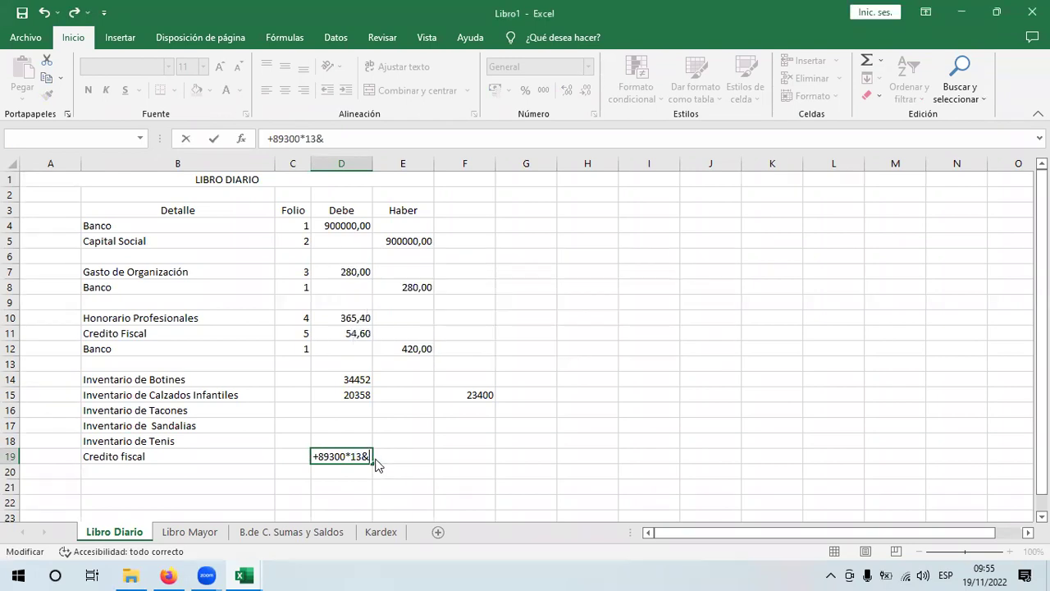
click(544, 340)
click(371, 456)
key(BackSpace)
text(%)
key(Return)
- Recheck the invoice total in Firefox and correct the Credito fiscal formula in D19 of Excel's Libro Diario to =89200*13%
drag(362, 379, 365, 447)
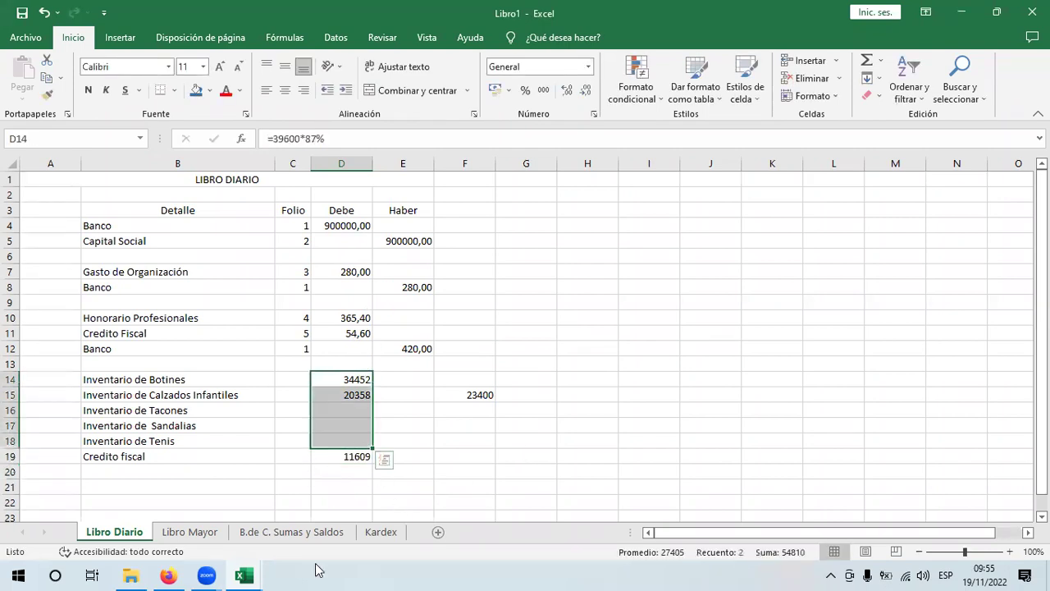
click(169, 575)
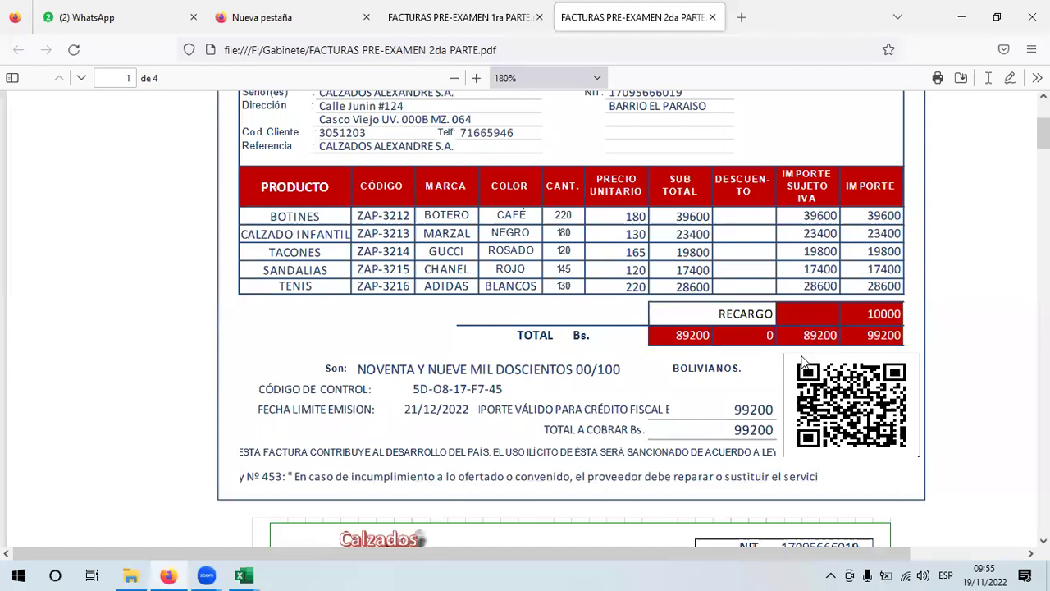
mouse_move(243, 575)
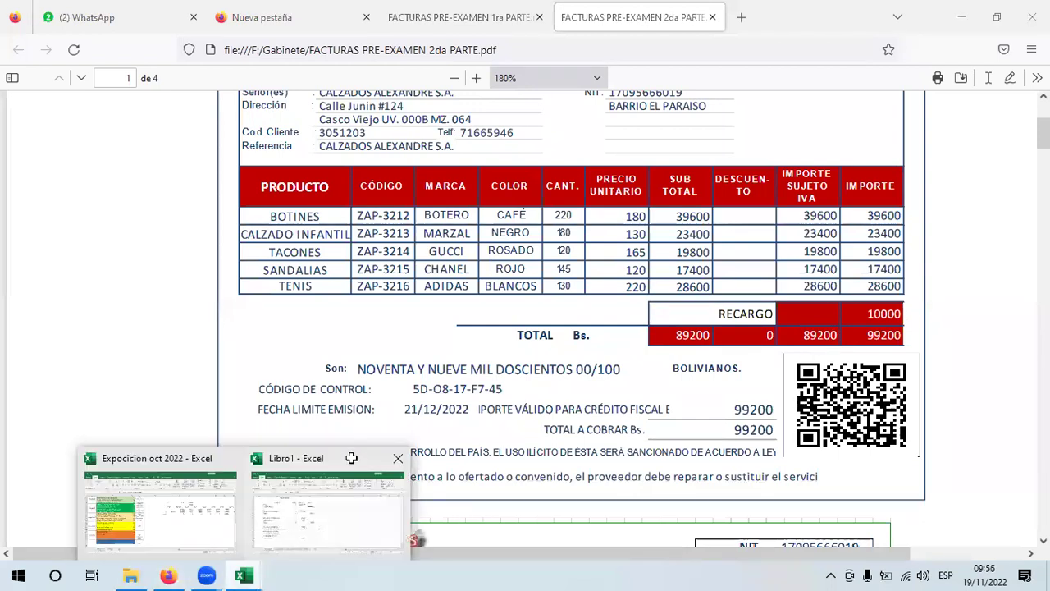
click(351, 458)
double_click(329, 457)
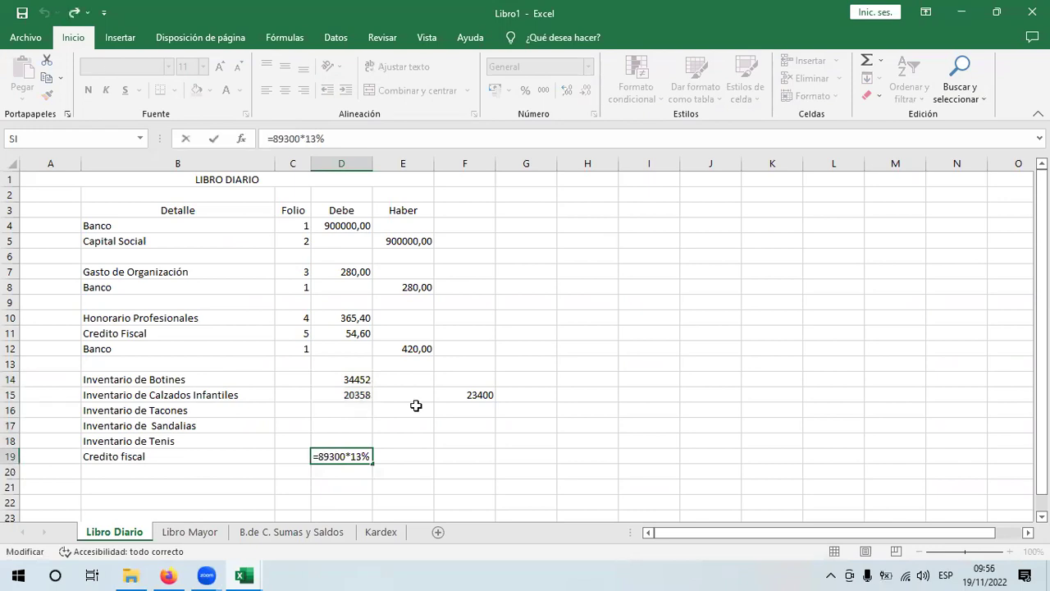
key(Return)
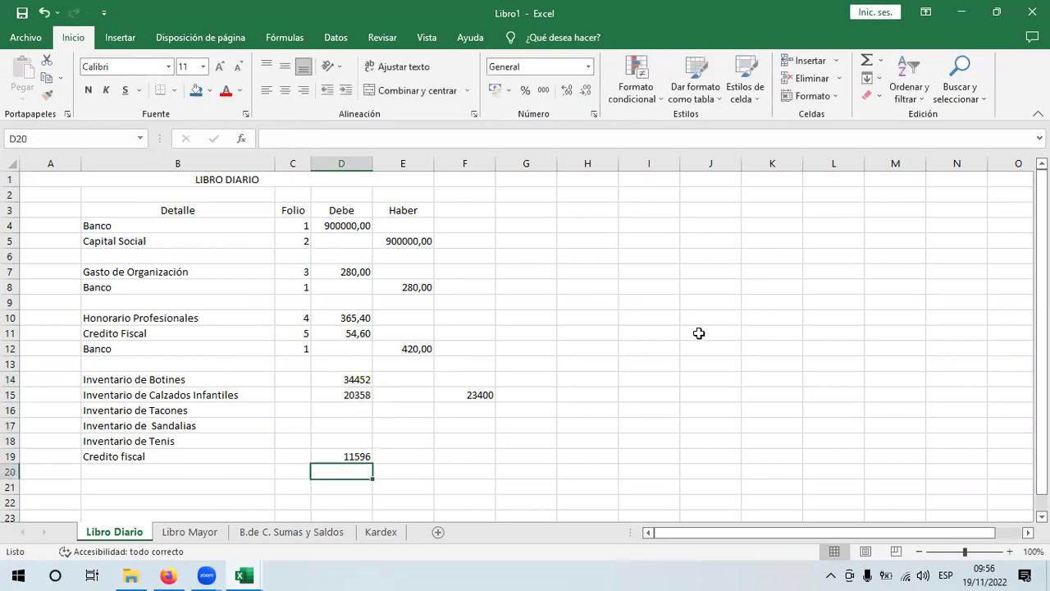
key(Up)
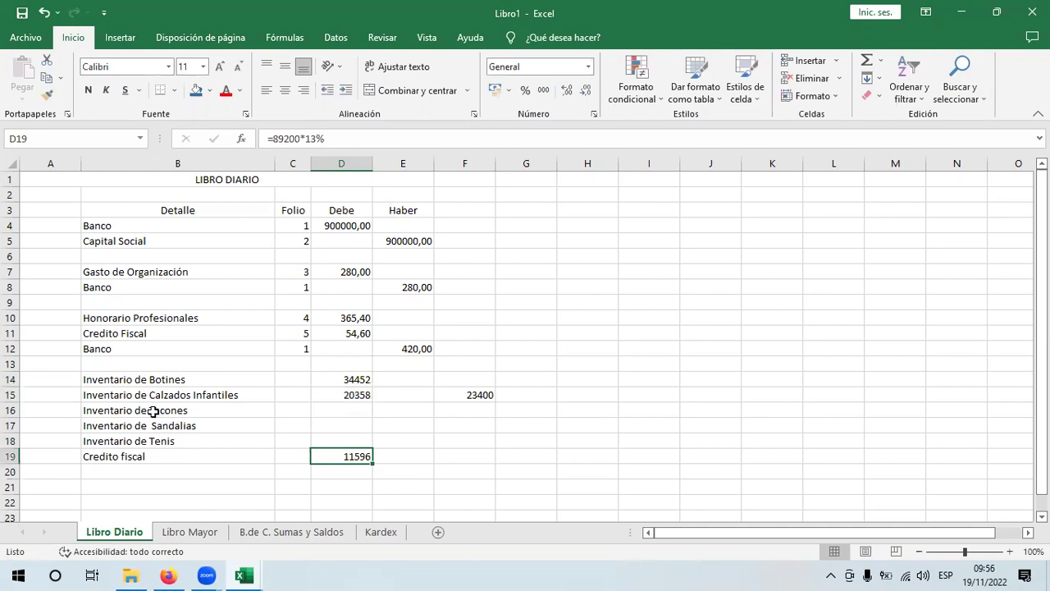
- Insert a row above Credito fiscal and enter the account name "Recargo S/Compra" in B19
click(141, 456)
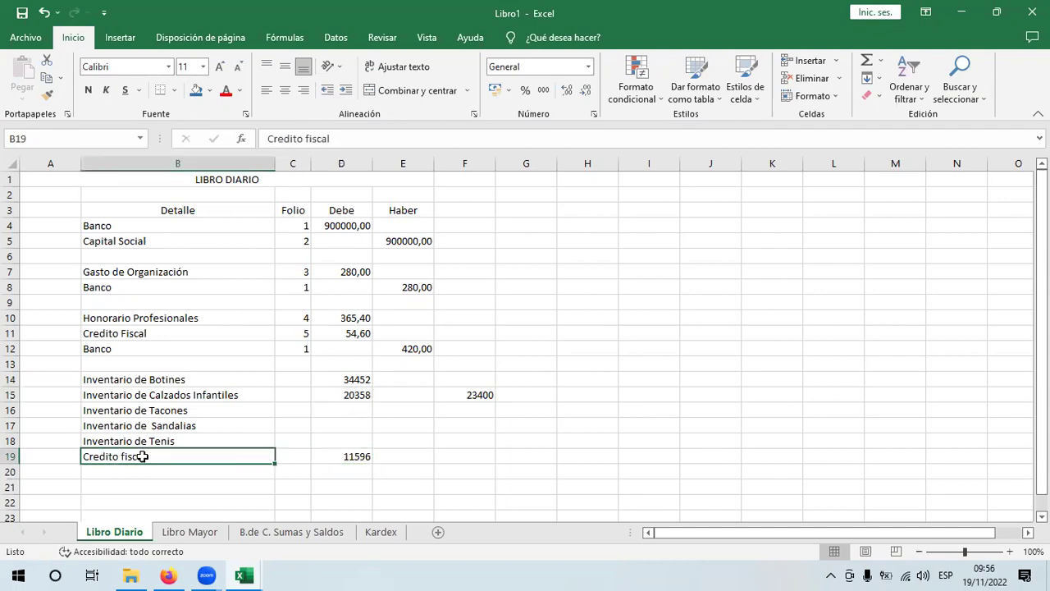
drag(141, 456, 193, 460)
click(193, 456)
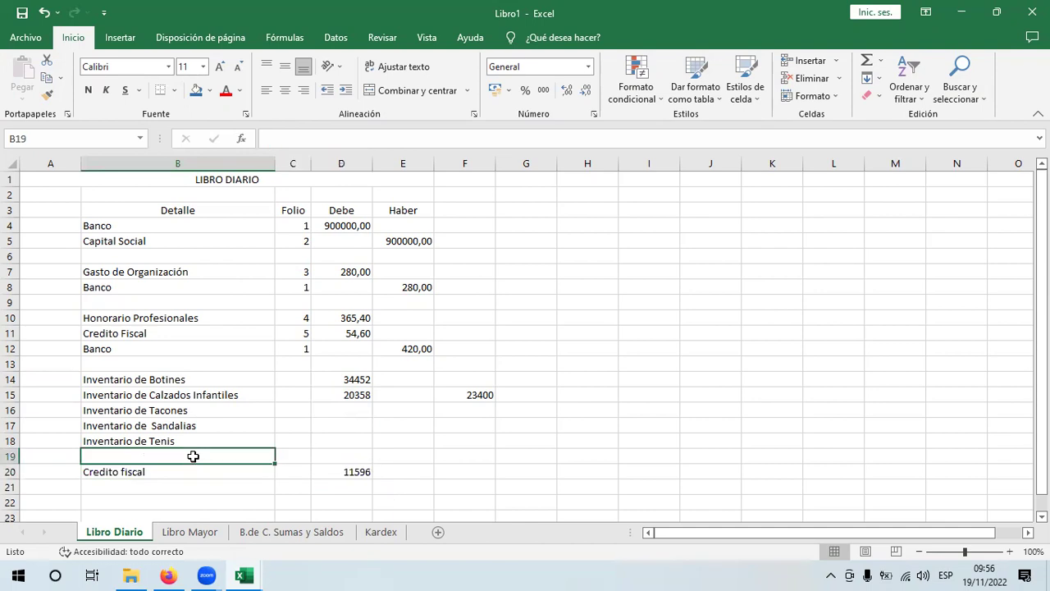
text(Recar)
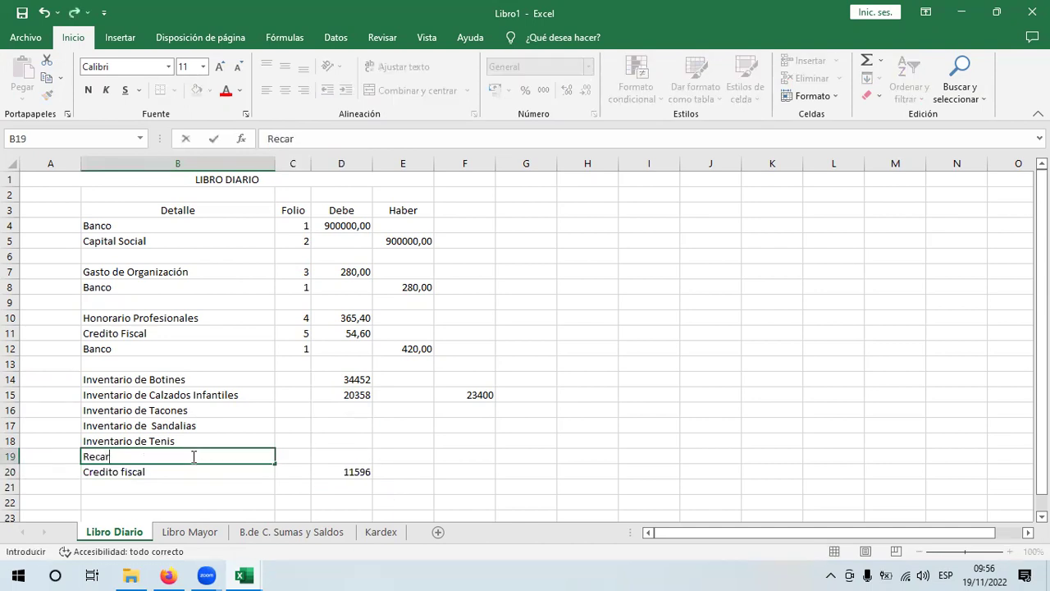
text(go S/Comp)
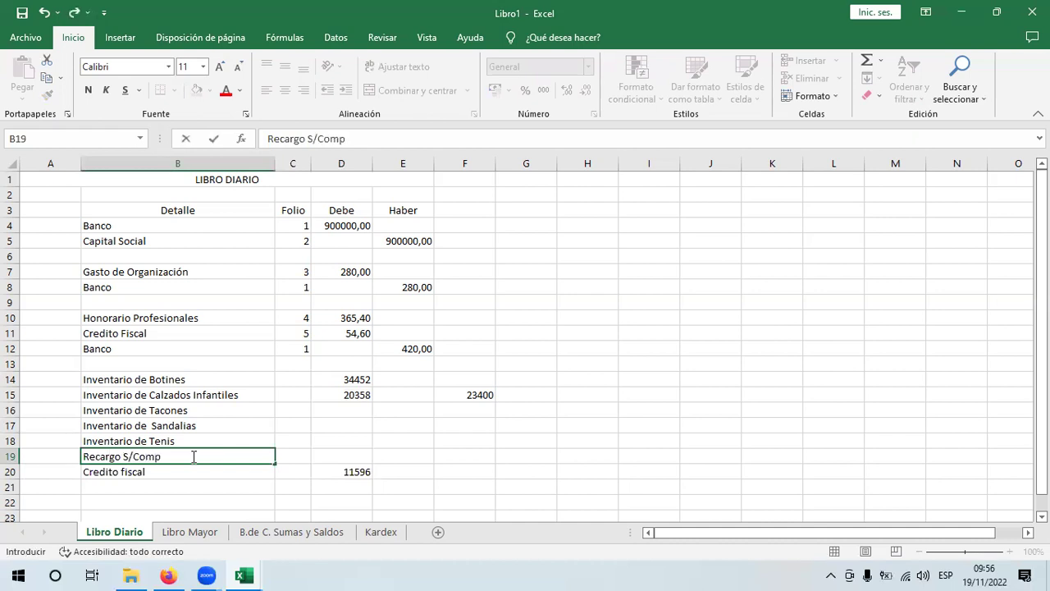
text(ra)
key(Return)
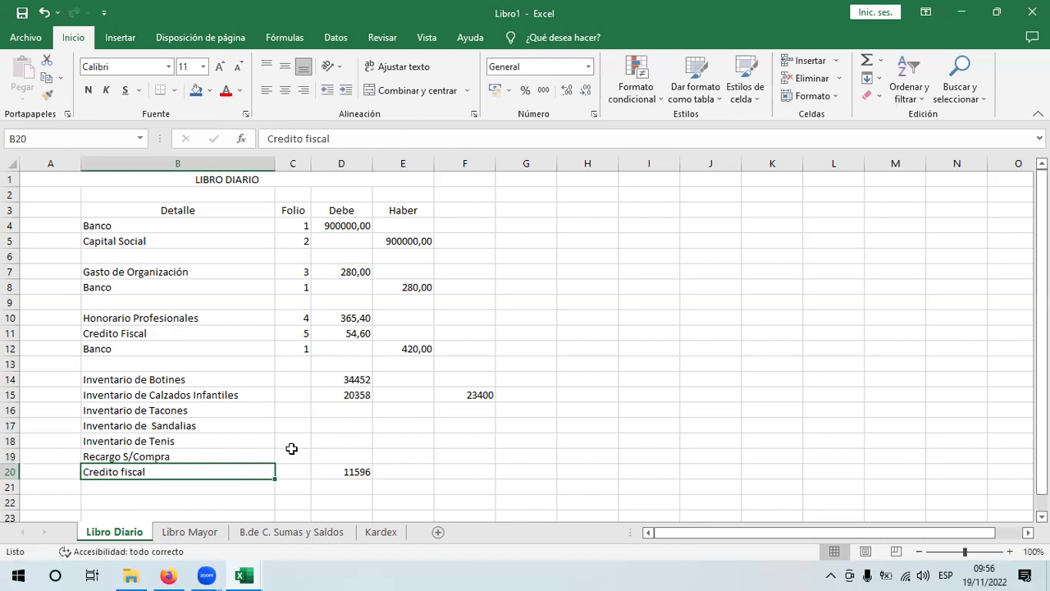
- Check the recargo amount in the Firefox invoice and enter +10000*87% as the Recargo S/Compra Debe amount in D19 in Excel
click(351, 457)
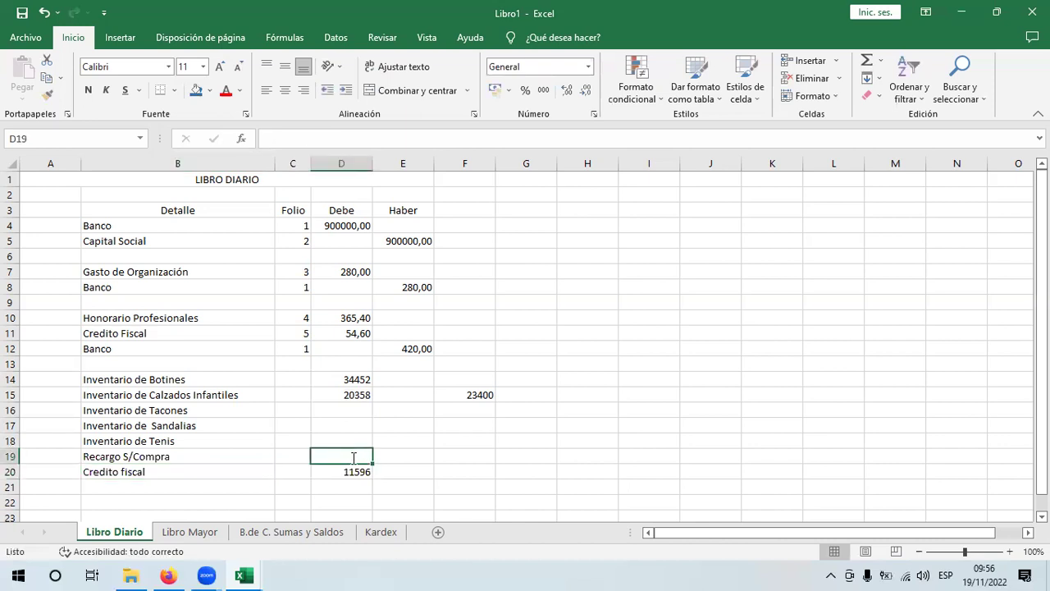
text(+100)
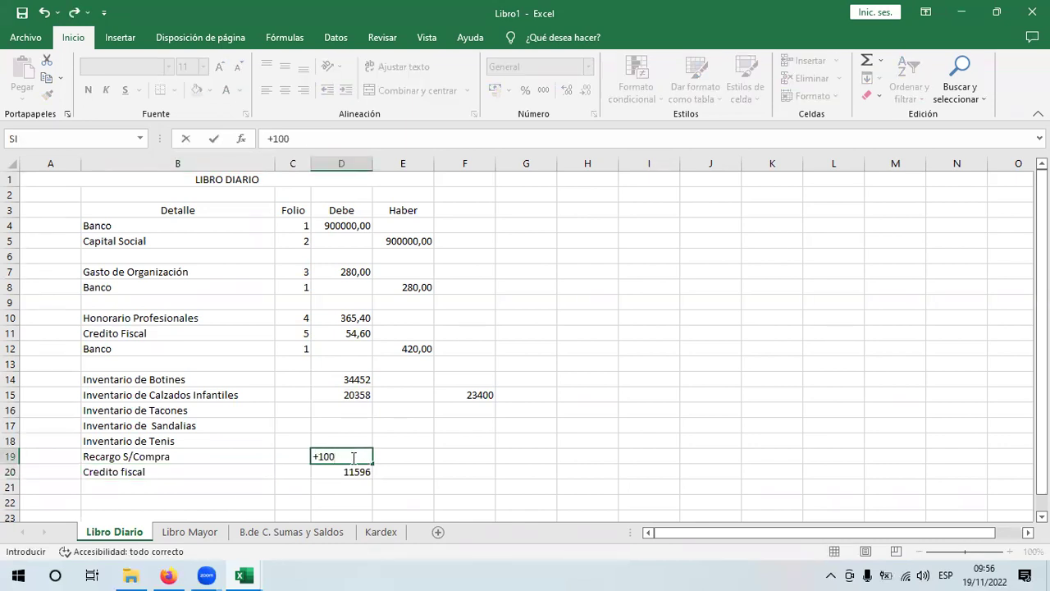
click(168, 575)
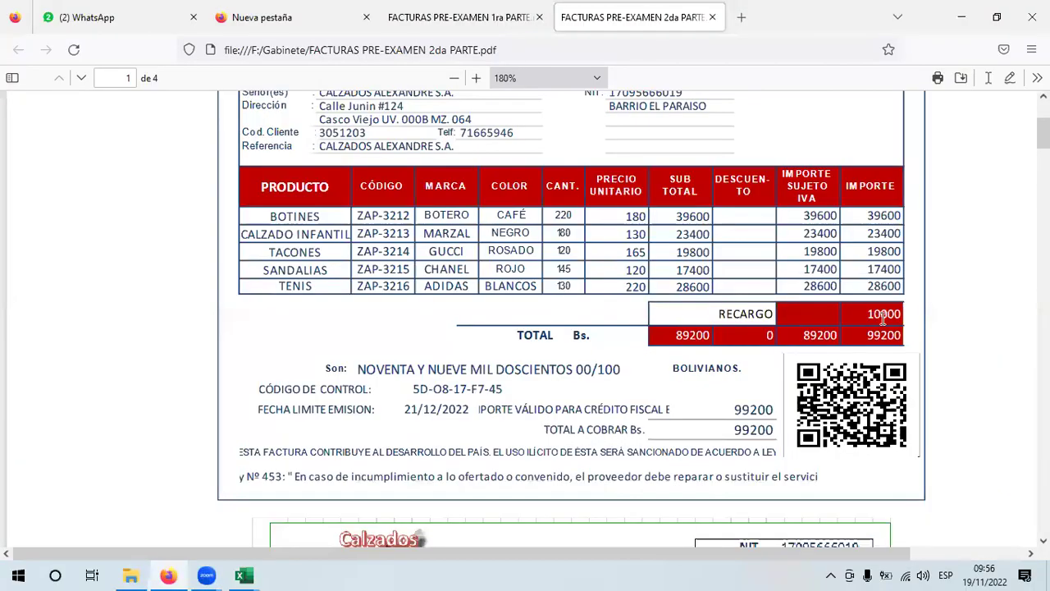
click(242, 575)
text(0000)
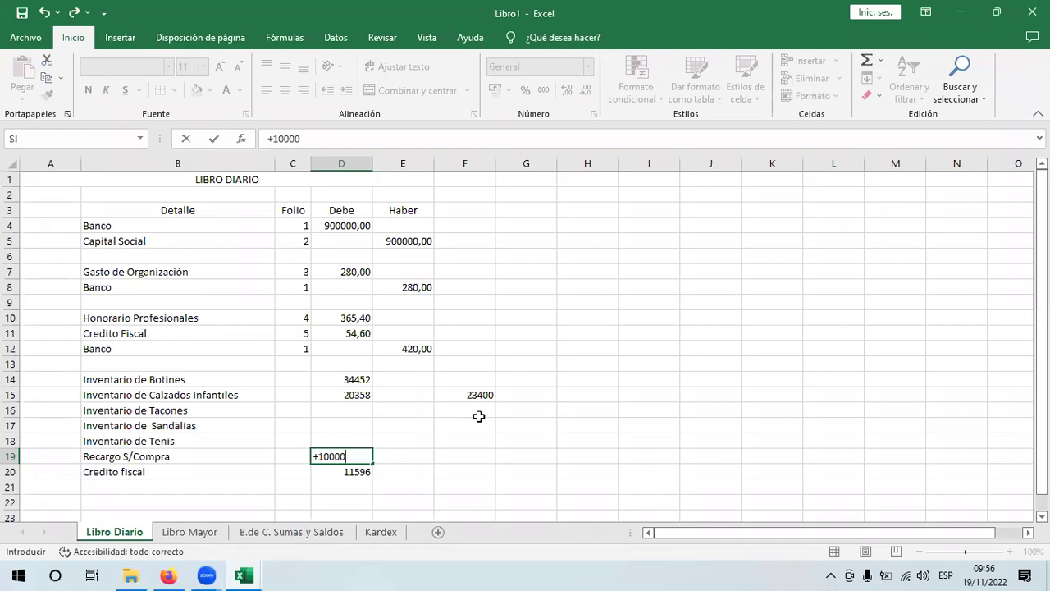
text(*87%)
key(Return)
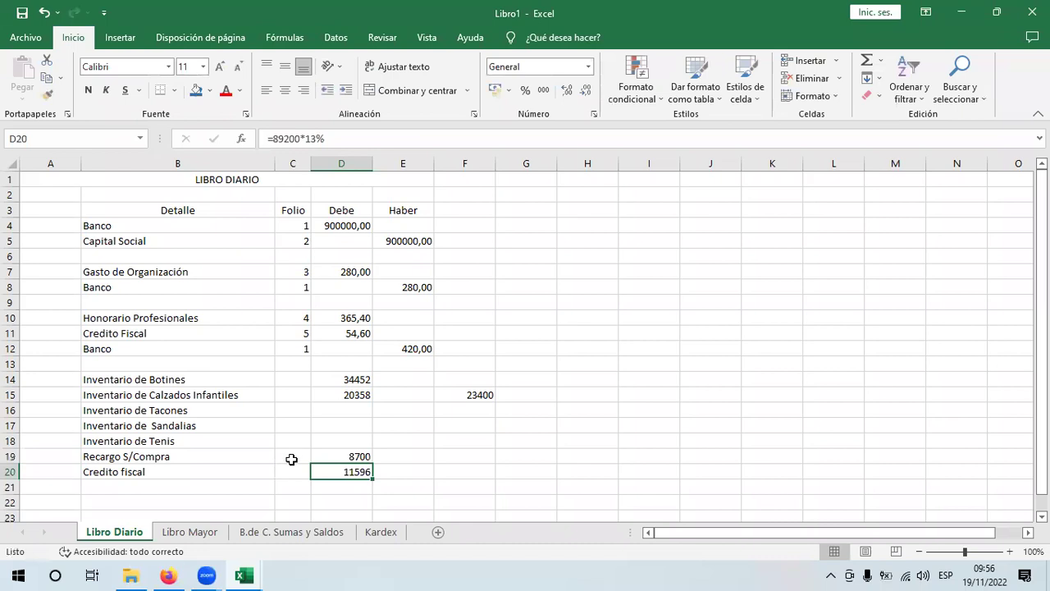
- Change the Credito fiscal formula in D20 to =(89200+10000)*13% so that it includes the recargo
double_click(326, 473)
click(346, 472)
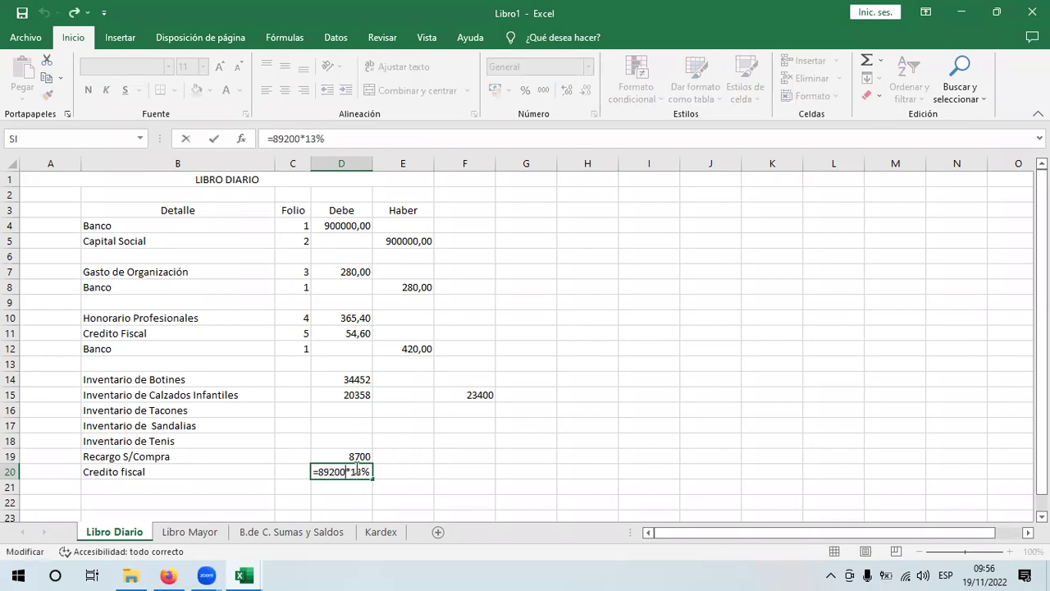
text(+10000)
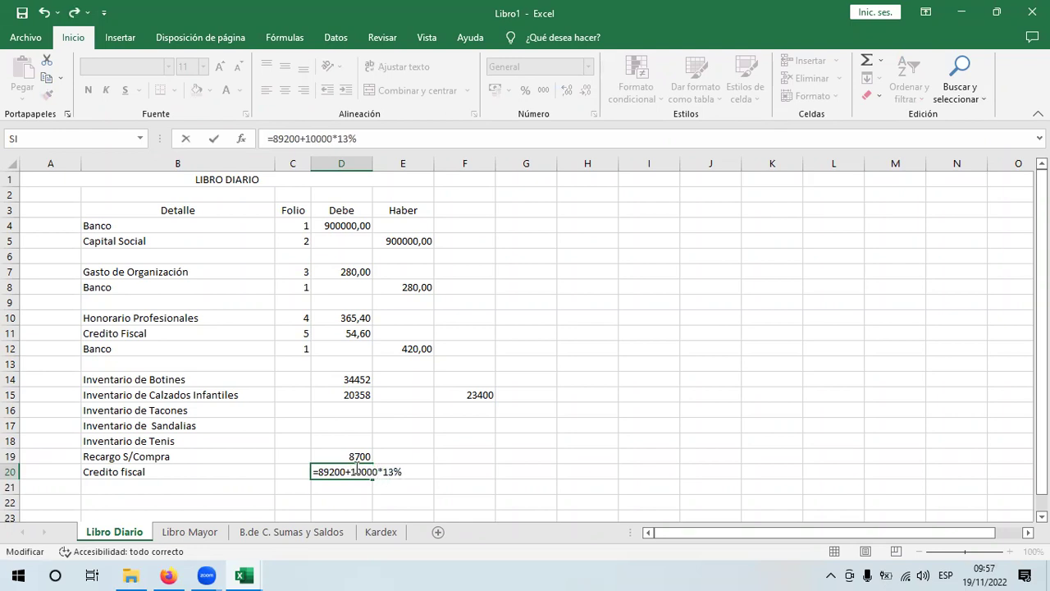
text())
text(()
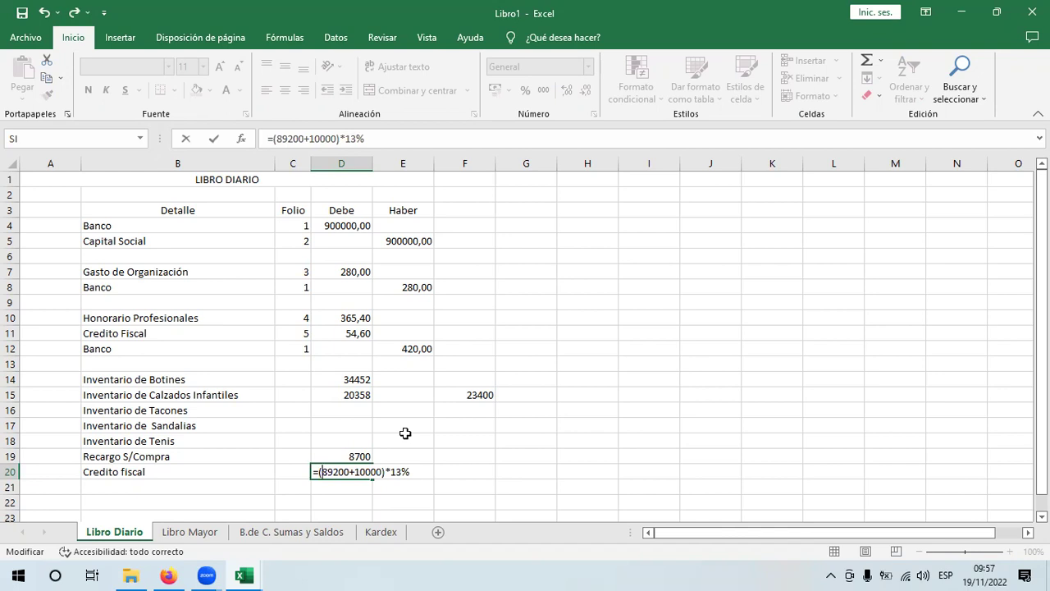
key(Return)
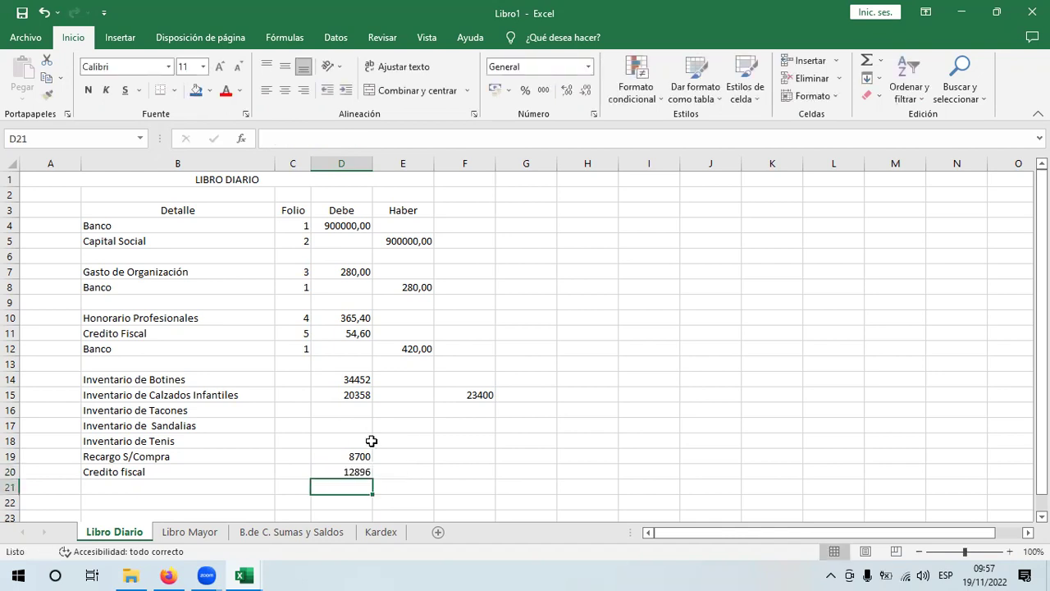
- Select B21 below Credito fiscal, and review the payment condition and total a cobrar in the Firefox invoice
click(345, 472)
click(193, 487)
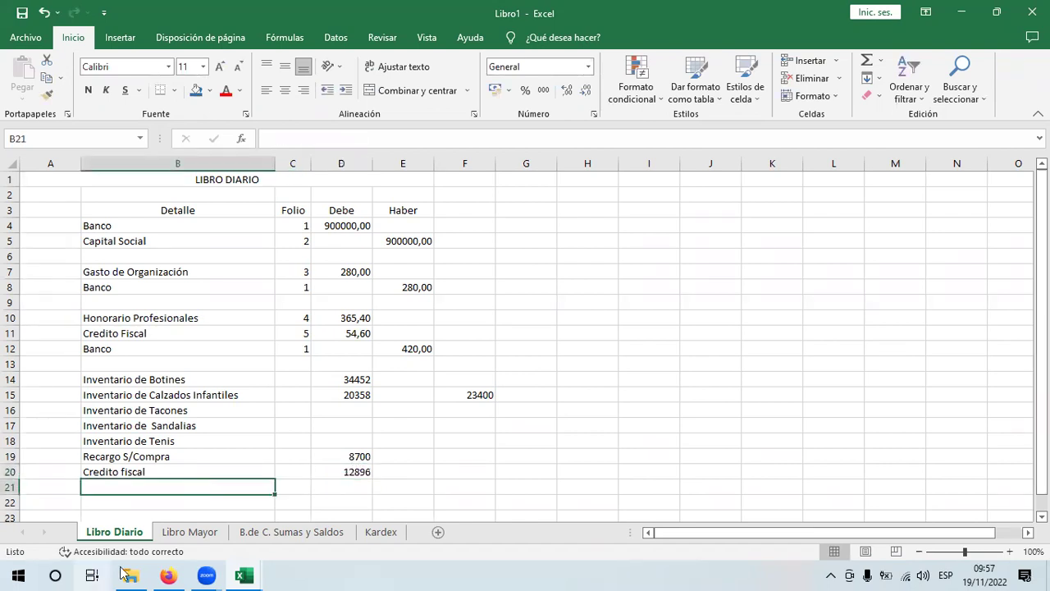
click(168, 575)
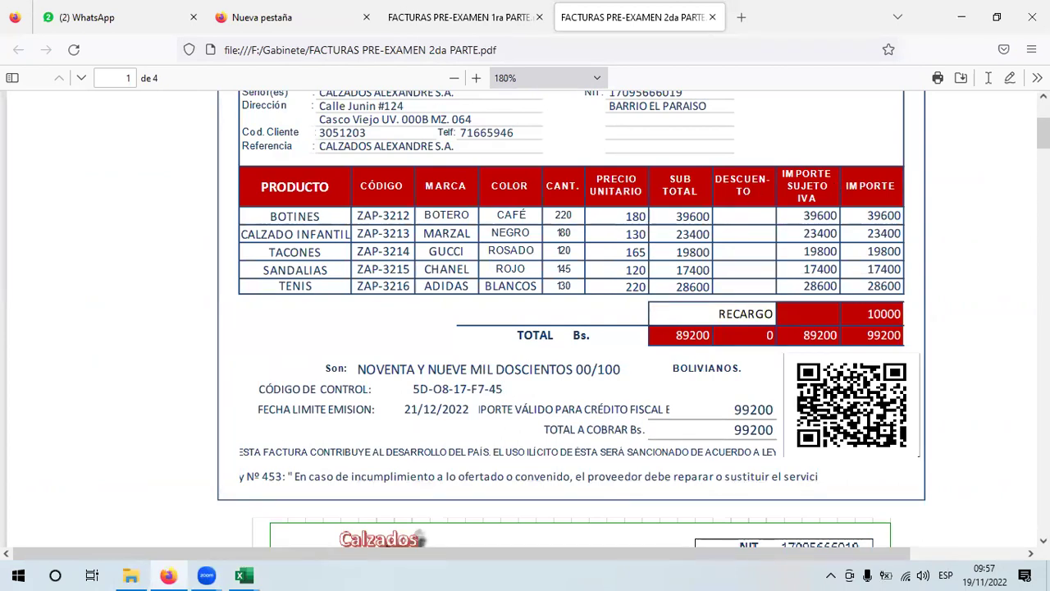
scroll(525, 320, up, 3)
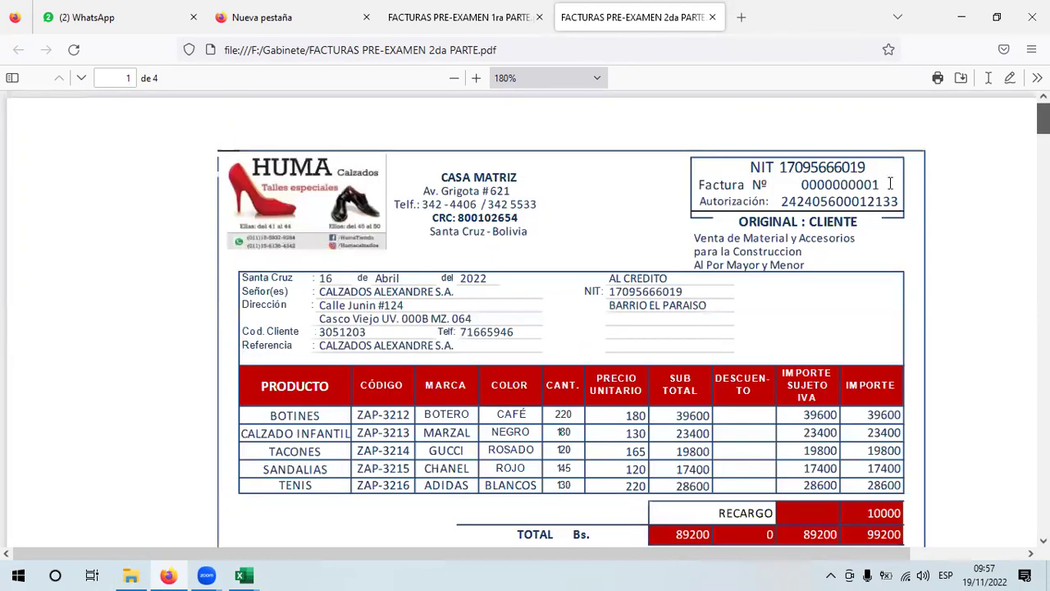
scroll(804, 217, down, 5)
drag(806, 215, 768, 283)
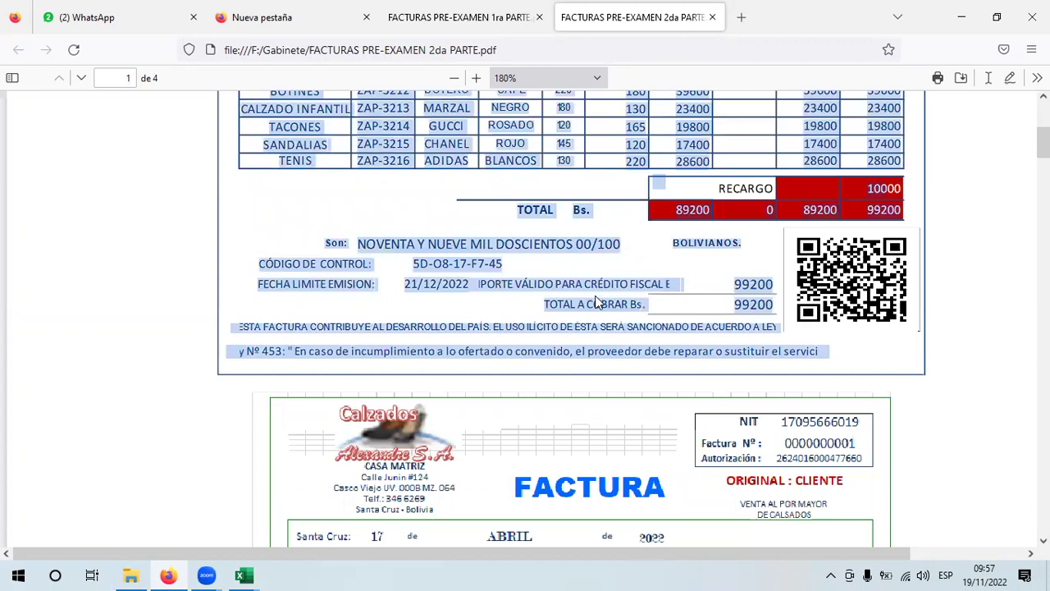
click(463, 311)
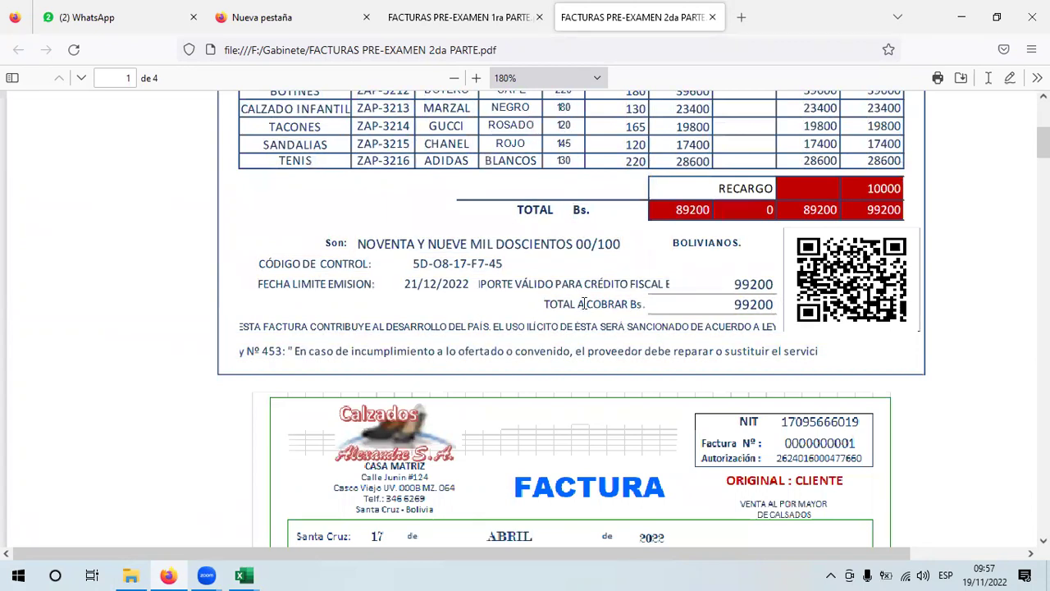
- Switch to the Libro1 workbook and enter "Cuentas por Pagar" in cell B21 of the Libro Diario
mouse_move(243, 575)
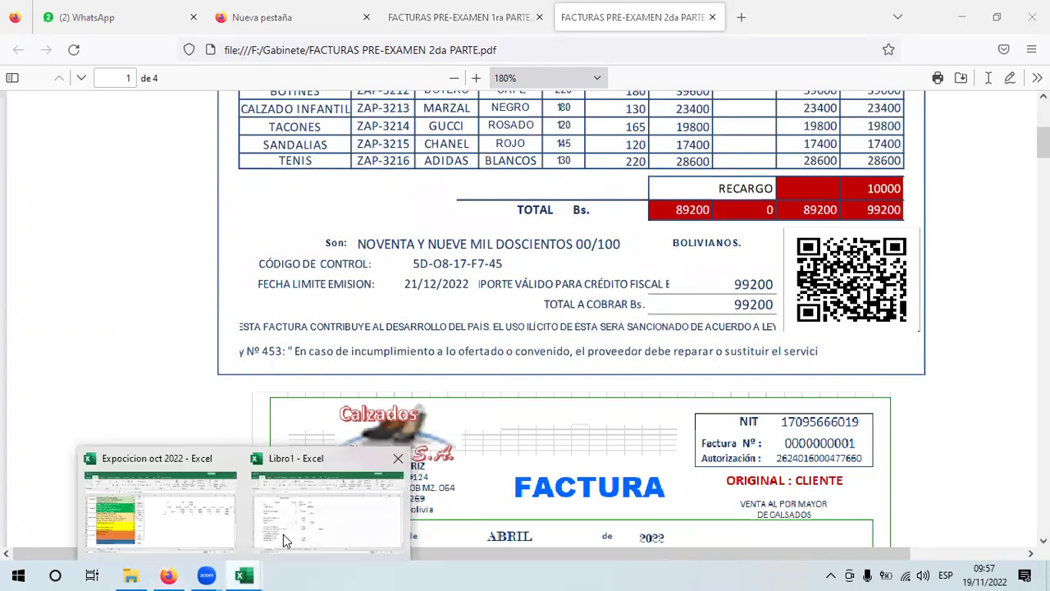
click(283, 528)
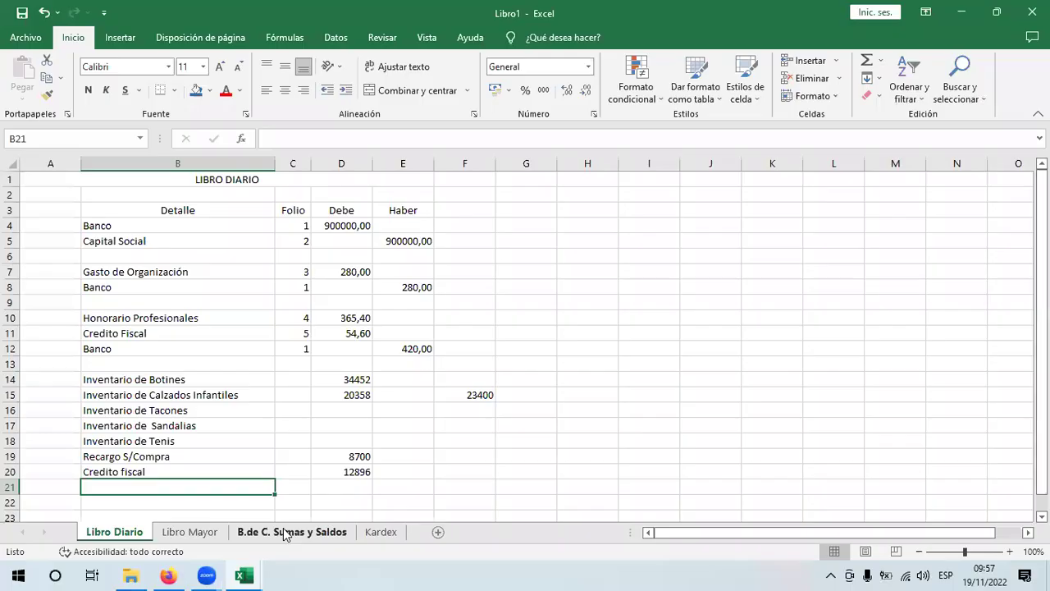
text(Cr)
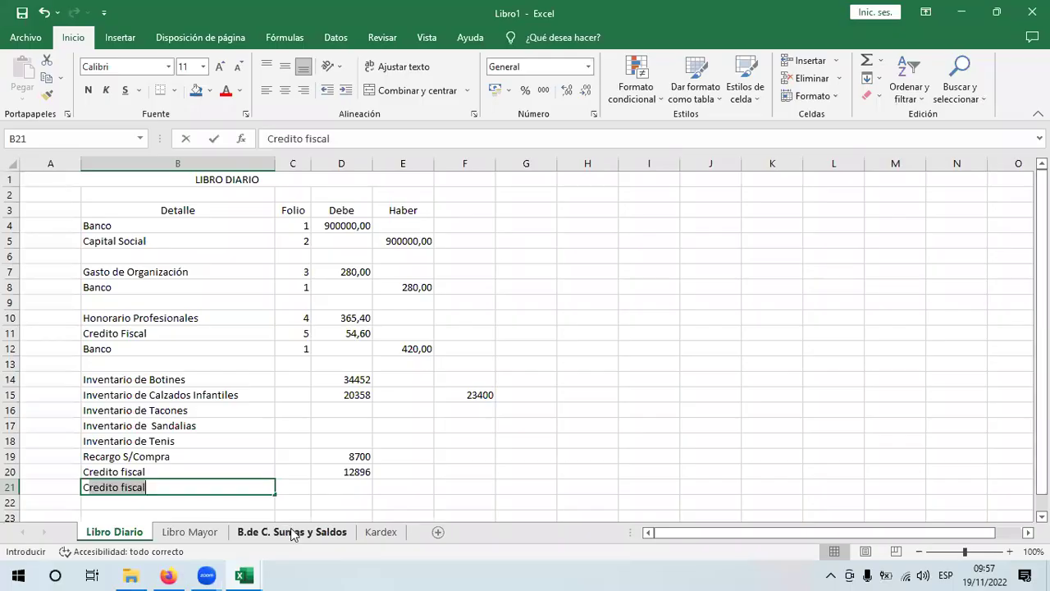
key(BackSpace)
key(BackSpace)
key(BackSpace)
text(Cuentas)
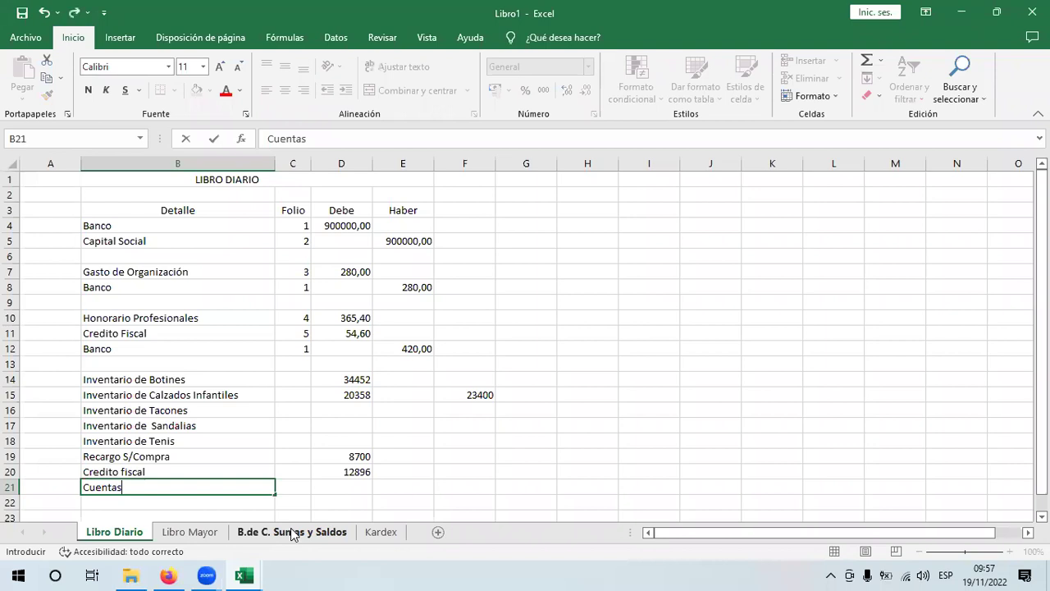
text( por Paga)
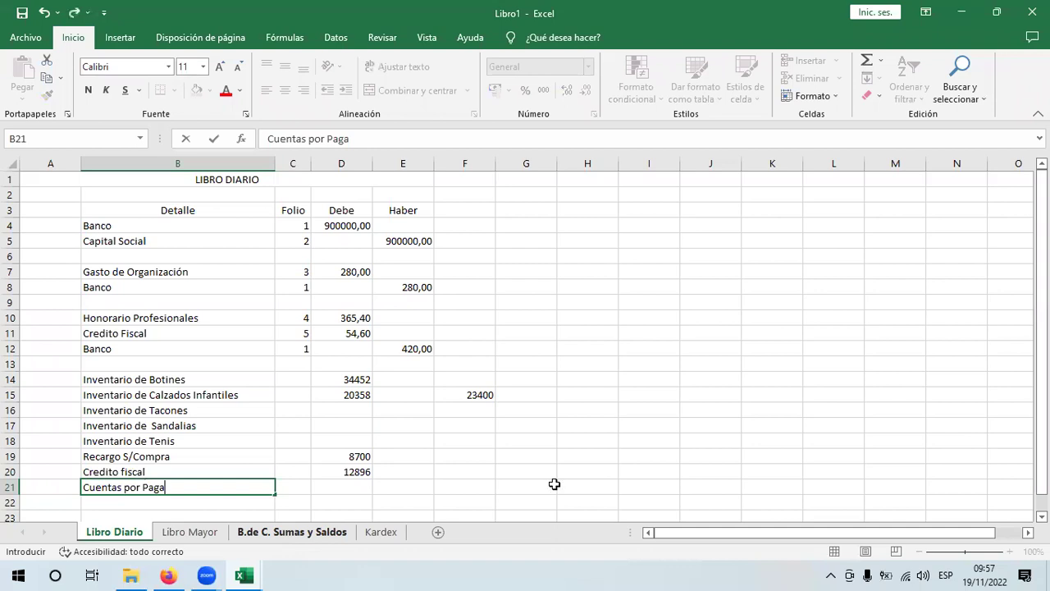
text(r)
key(Return)
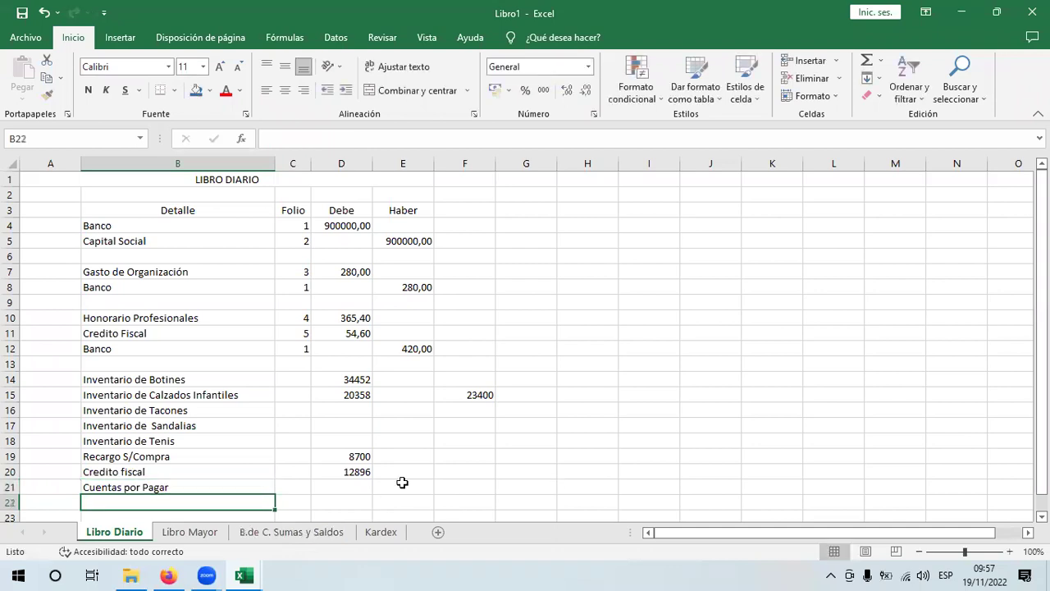
- Enter the purchase invoice total, 99200, in the Haber column of the Cuentas por Pagar row
click(402, 484)
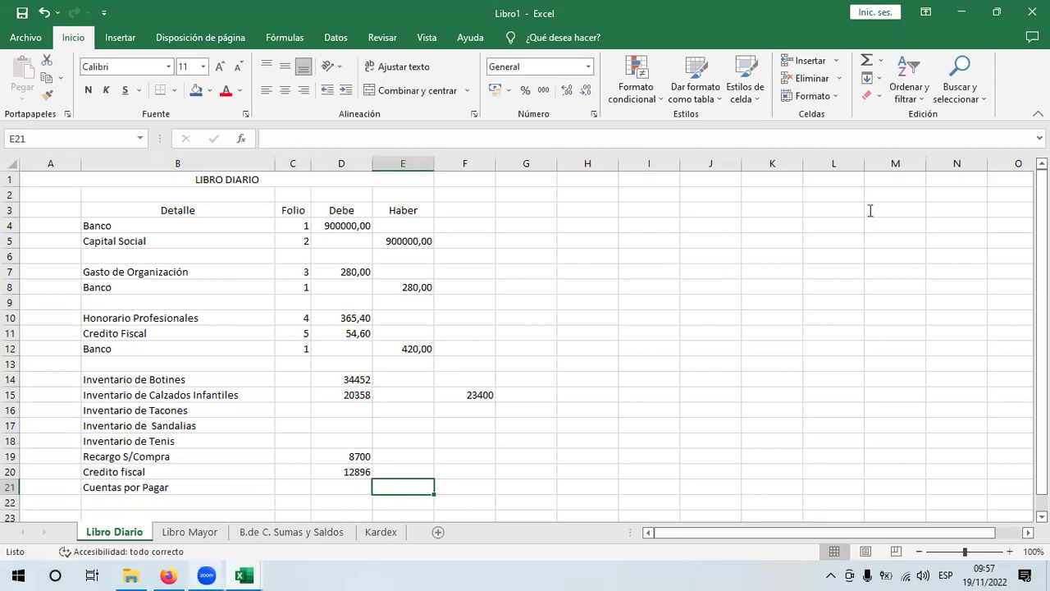
key(alt+Tab)
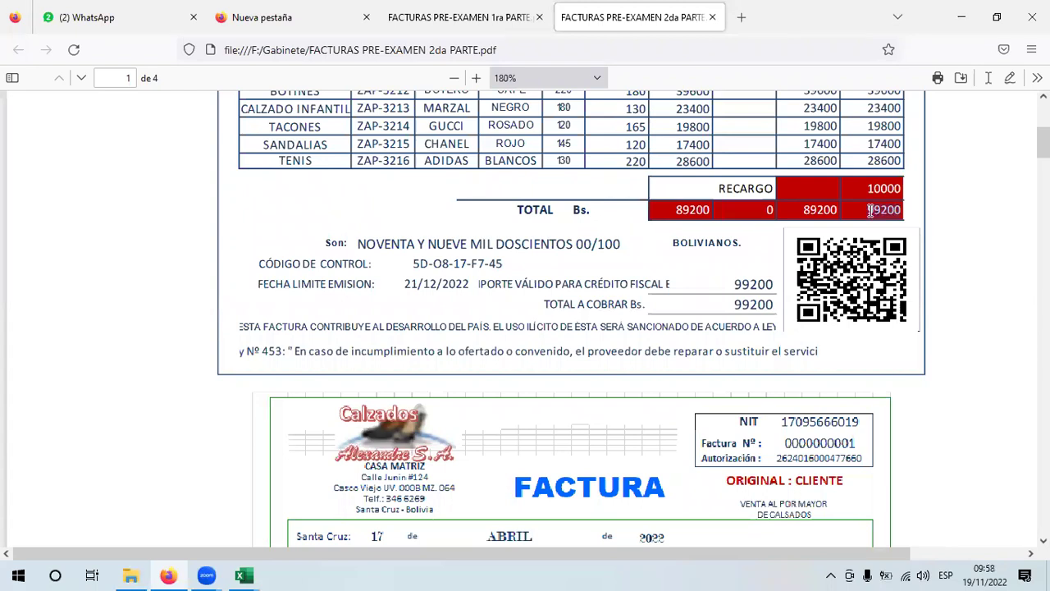
double_click(870, 211)
click(916, 219)
click(243, 575)
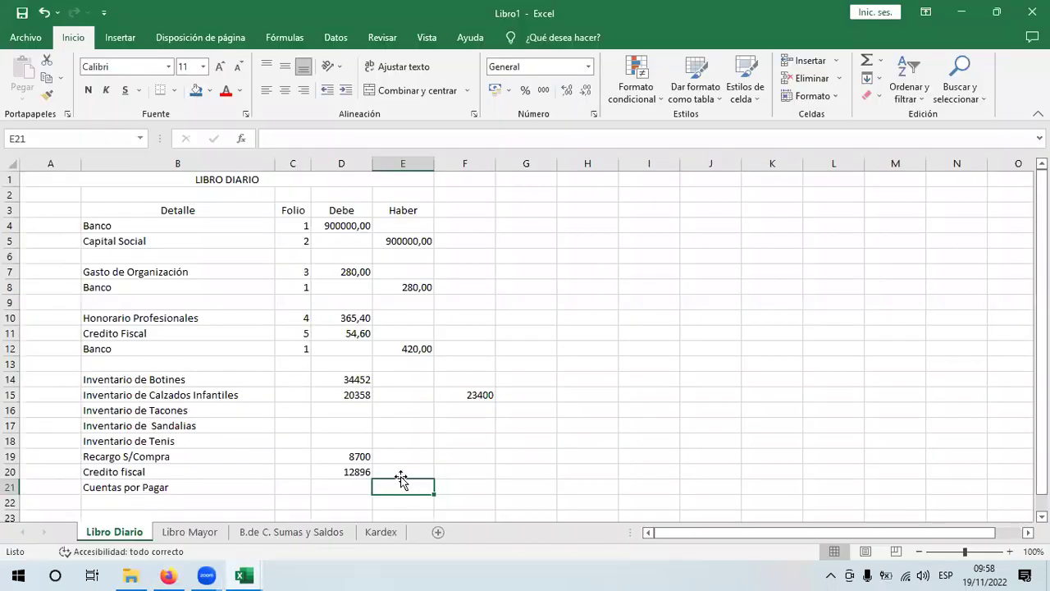
text(99200)
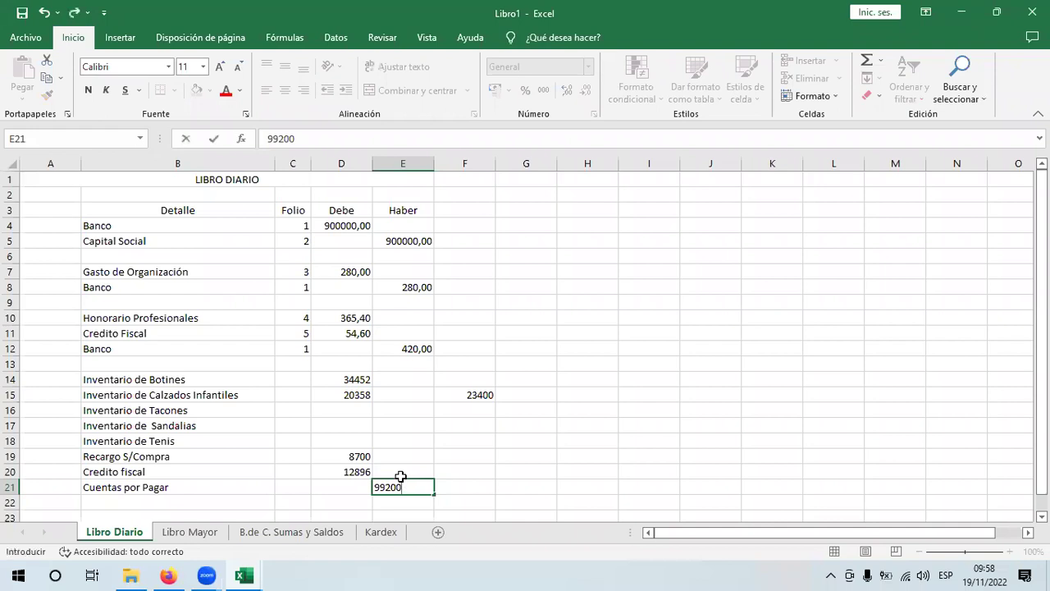
key(Return)
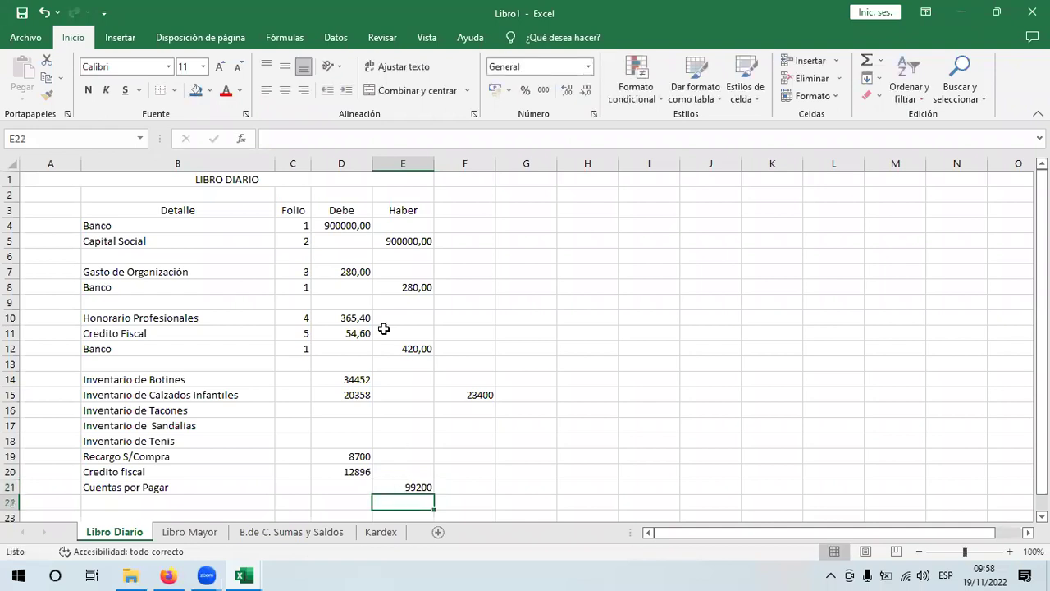
- Check the sum of the purchase entry's Debe amounts in D14:D20
drag(348, 383, 347, 472)
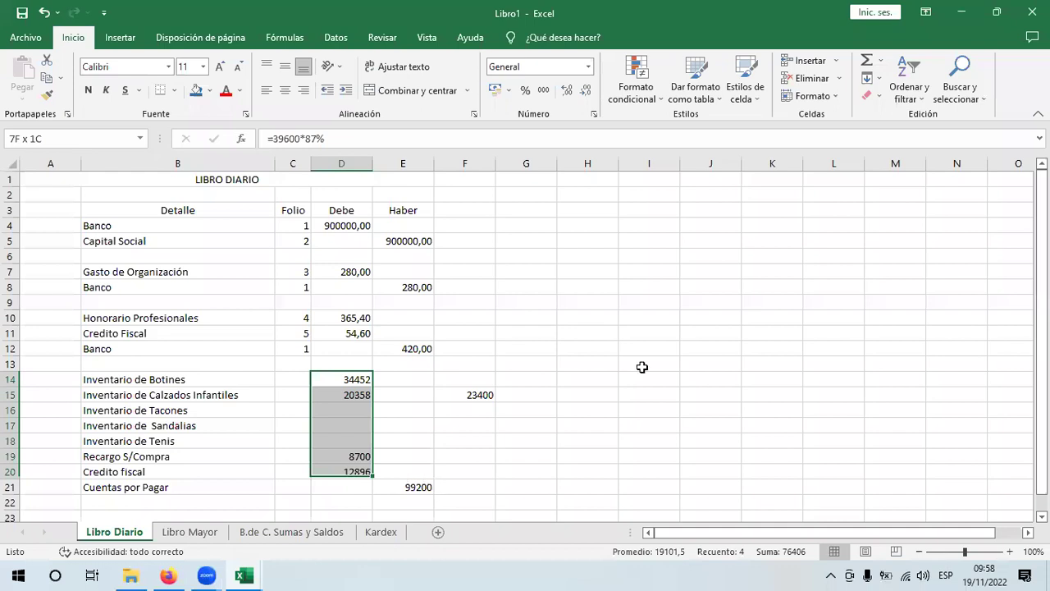
key(ctrl+z)
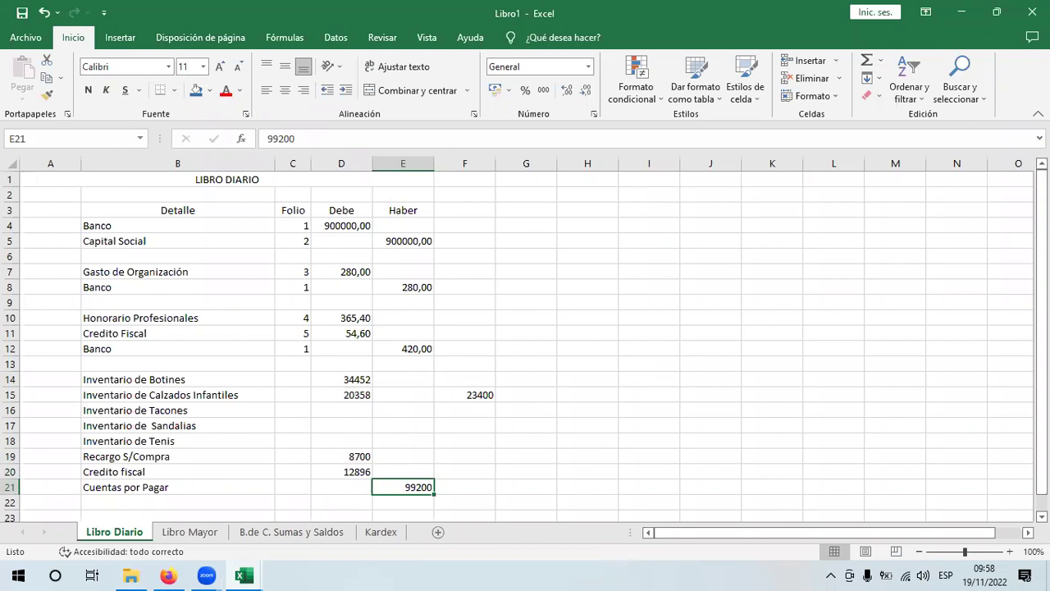
drag(1042, 353, 1042, 365)
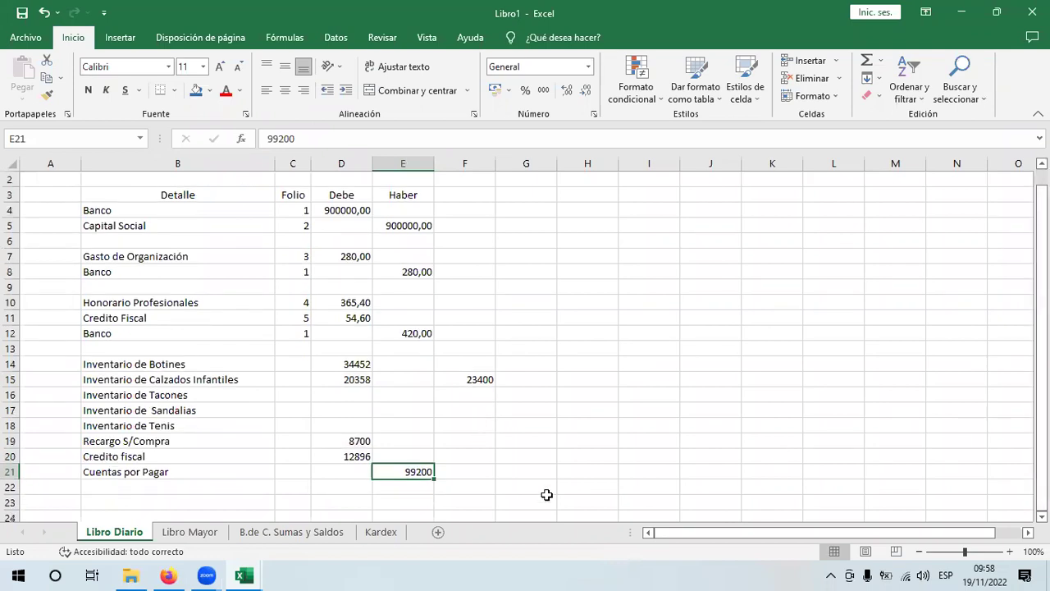
- Look over the Kardex and Libro Diario sheets, then examine the 17 April 2022 sales invoice in the Firefox PDF
click(380, 532)
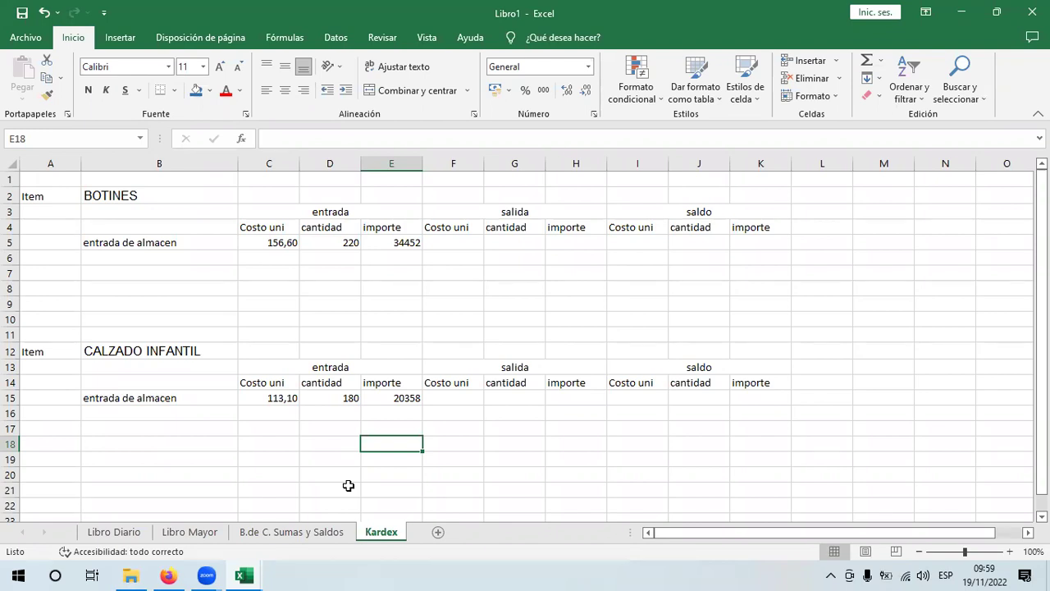
click(459, 407)
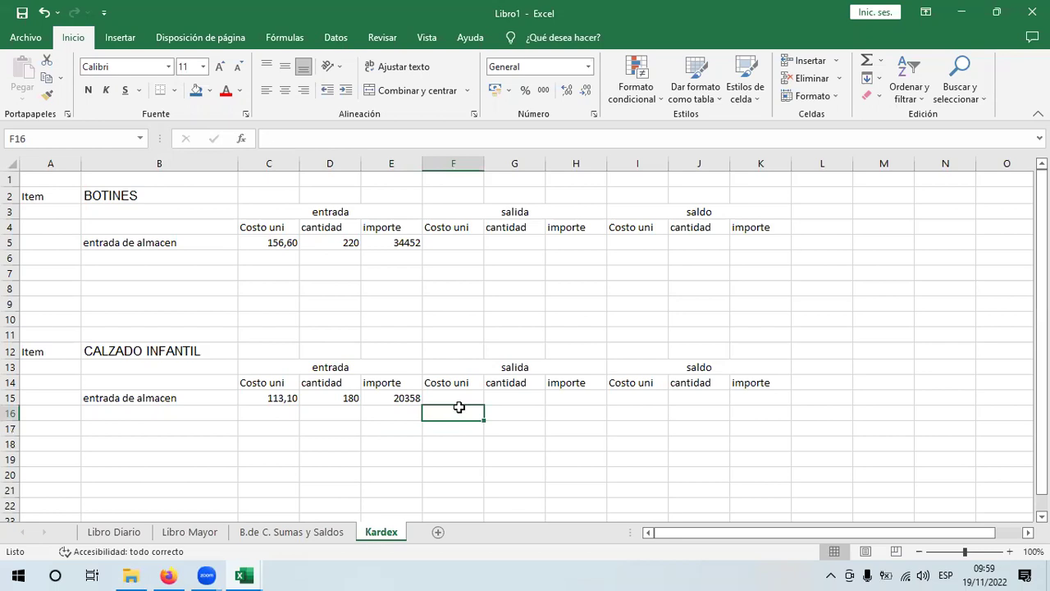
click(130, 539)
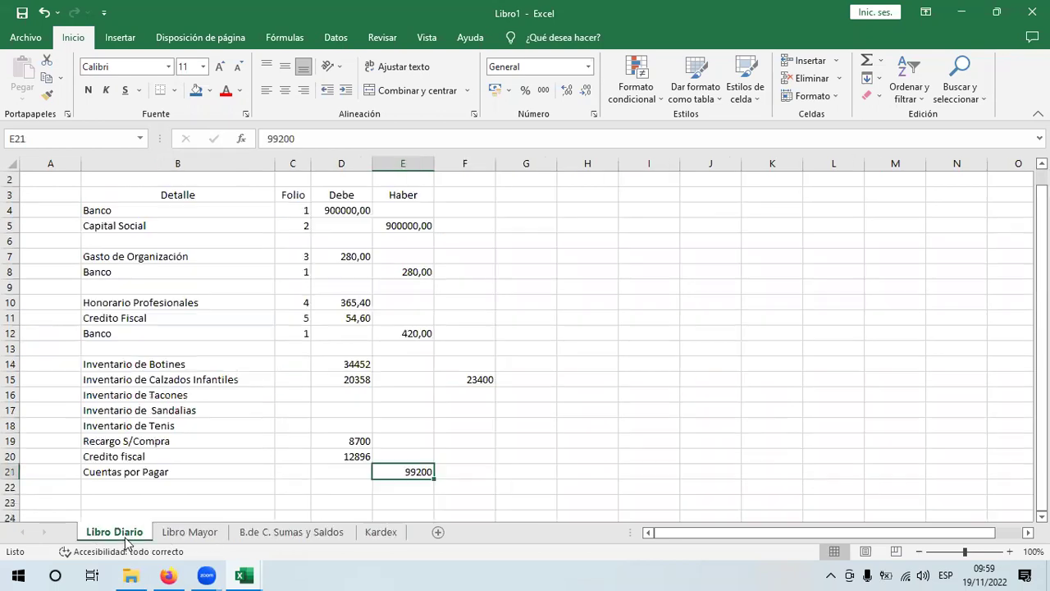
click(198, 493)
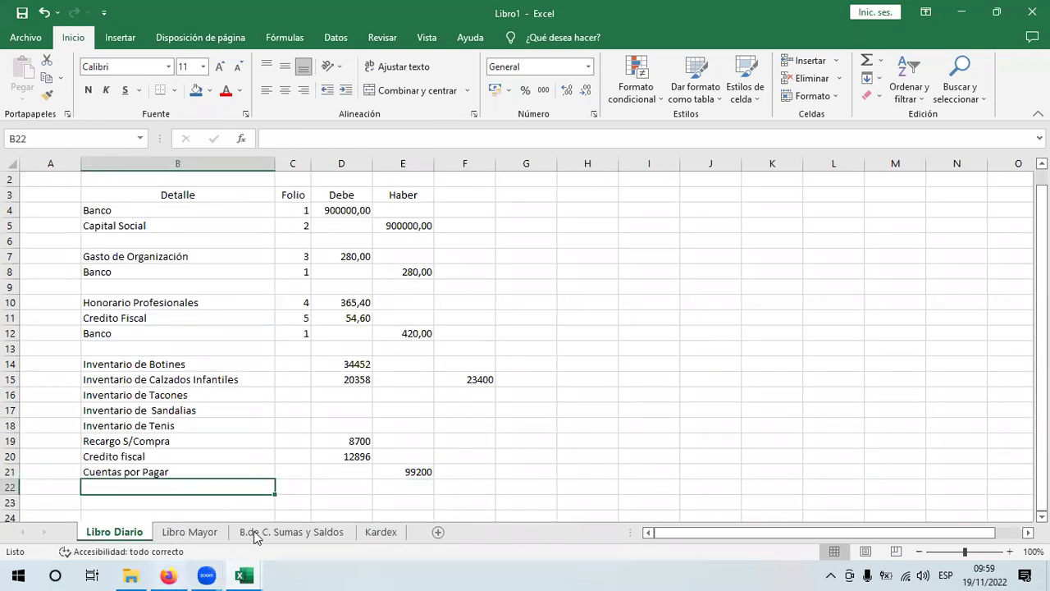
key(alt+Tab)
scroll(572, 320, down, 5)
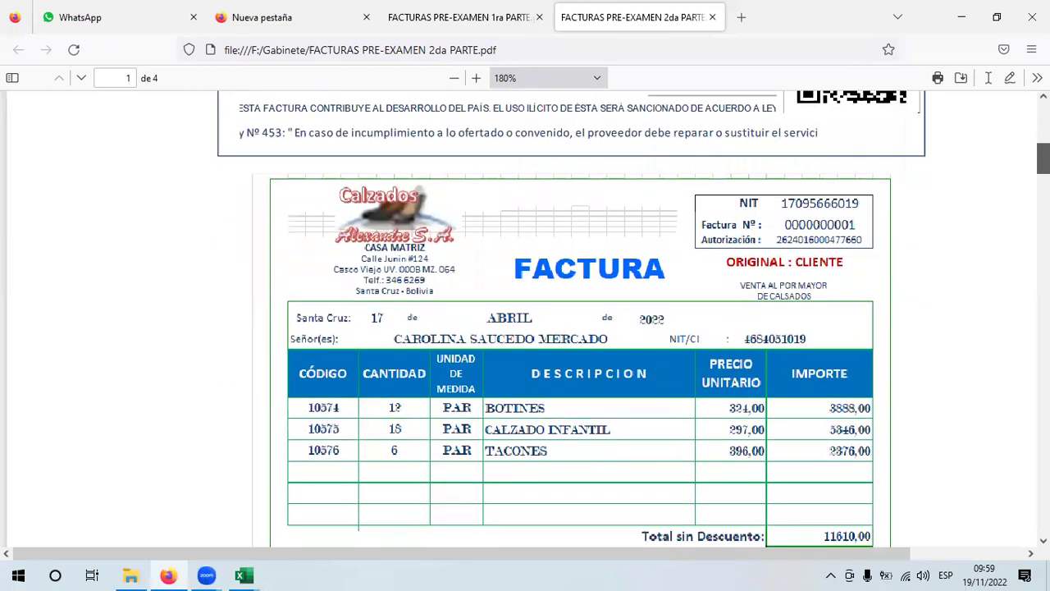
scroll(345, 402, down, 1)
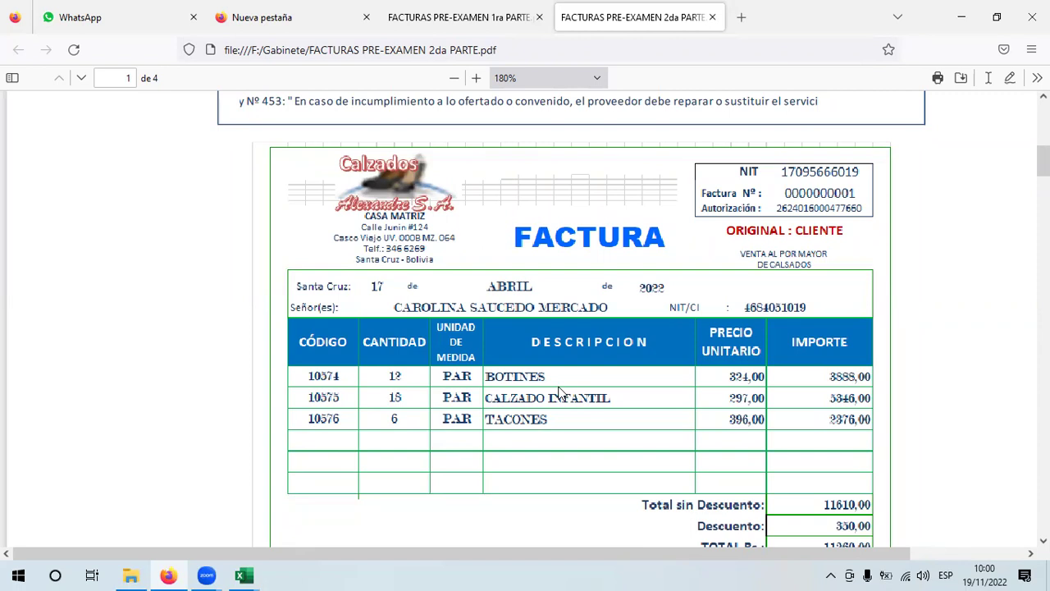
- Return to the Kardex sheet in Excel and add "venta de mercaderia" in B6 of the BOTINES card
click(341, 542)
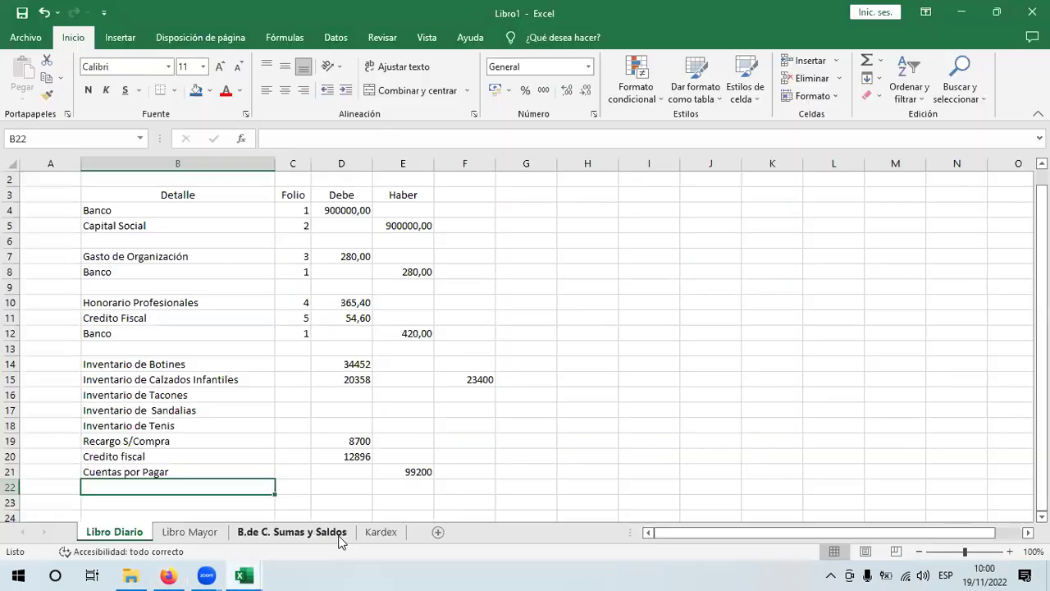
click(379, 533)
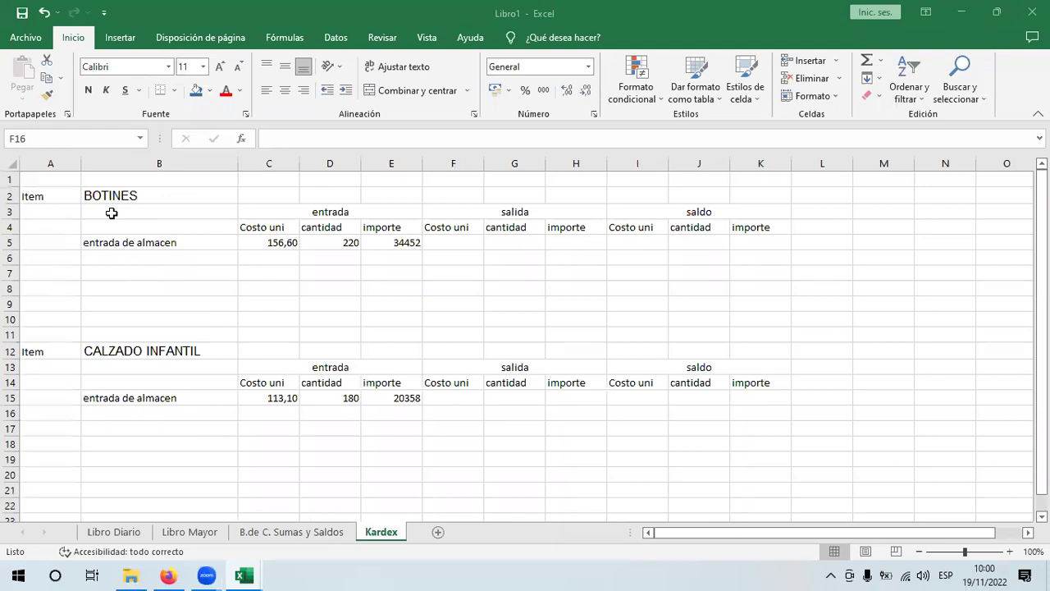
key(alt+Tab)
click(166, 257)
text(venta de me)
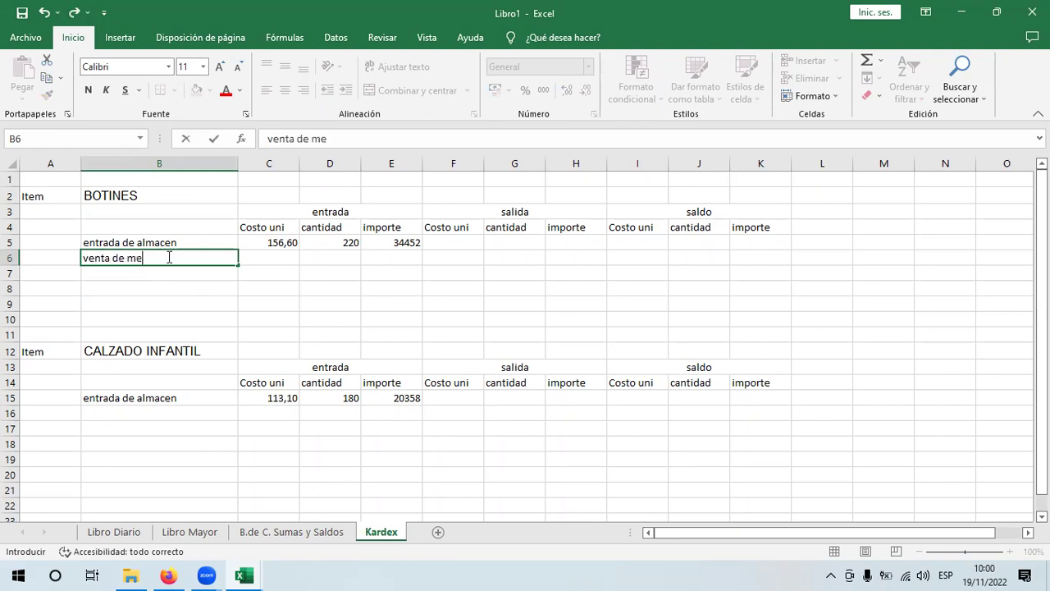
text(rcaderia)
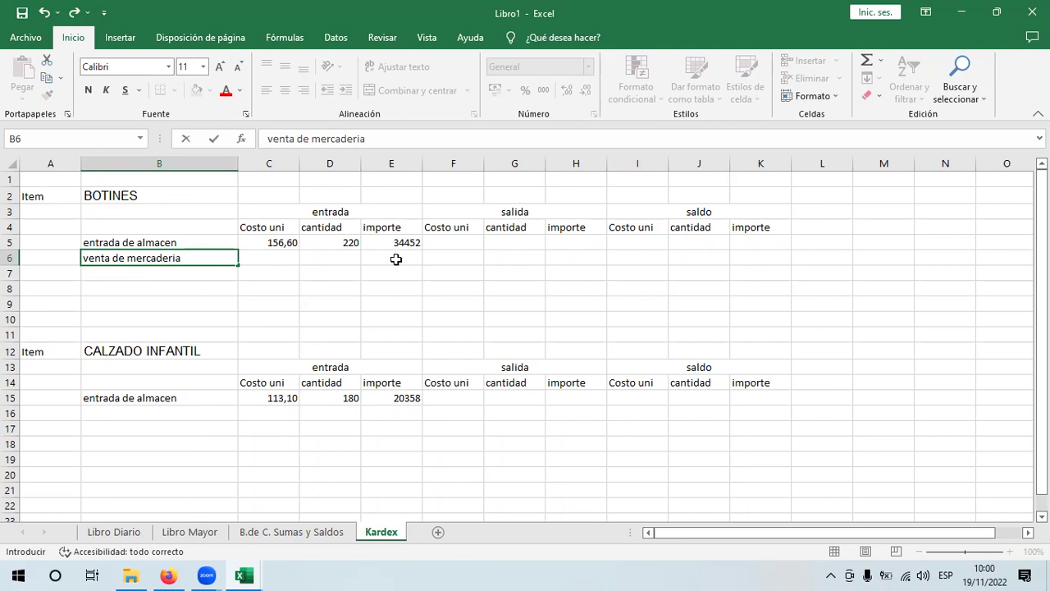
- Link the salida unit cost of the BOTINES sale in F6 to the entrada unit cost in C5
click(456, 258)
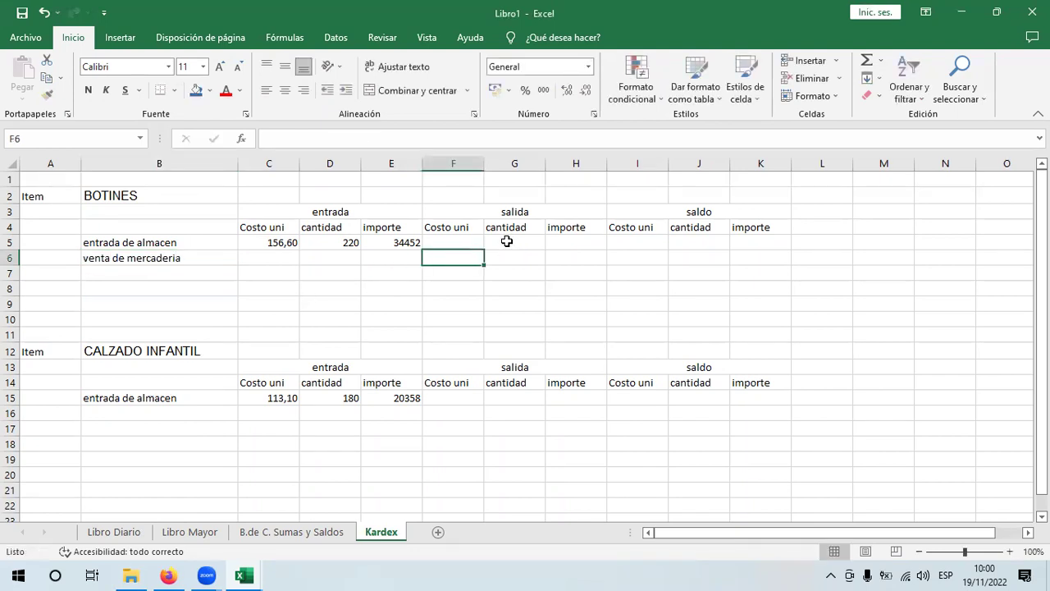
text(+)
click(280, 241)
key(Return)
- Consult the sales invoice for the botines quantity and enter 12 as the salida cantidad in G6
click(528, 256)
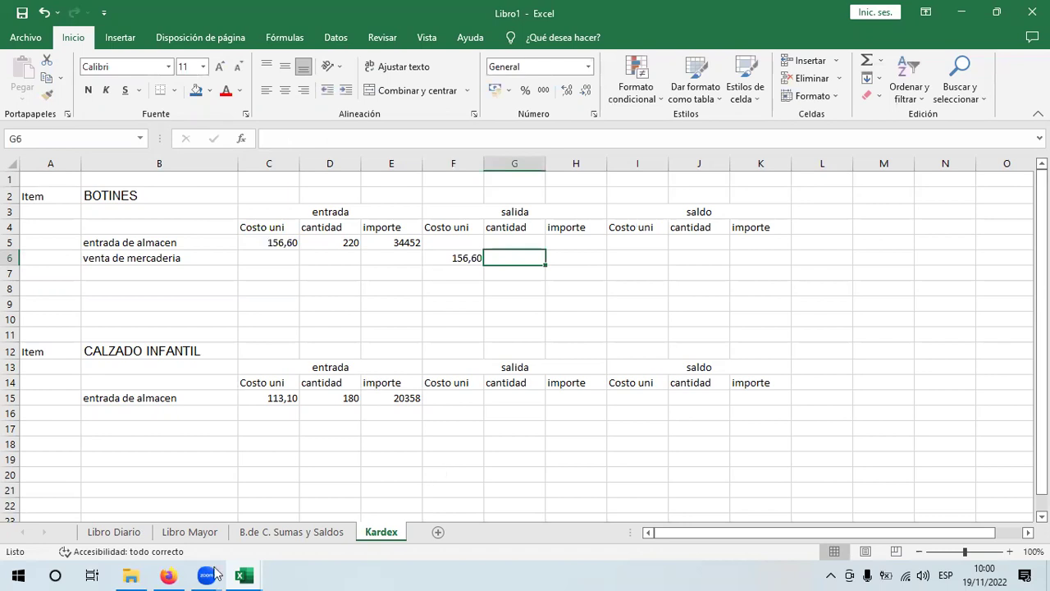
key(alt+Tab)
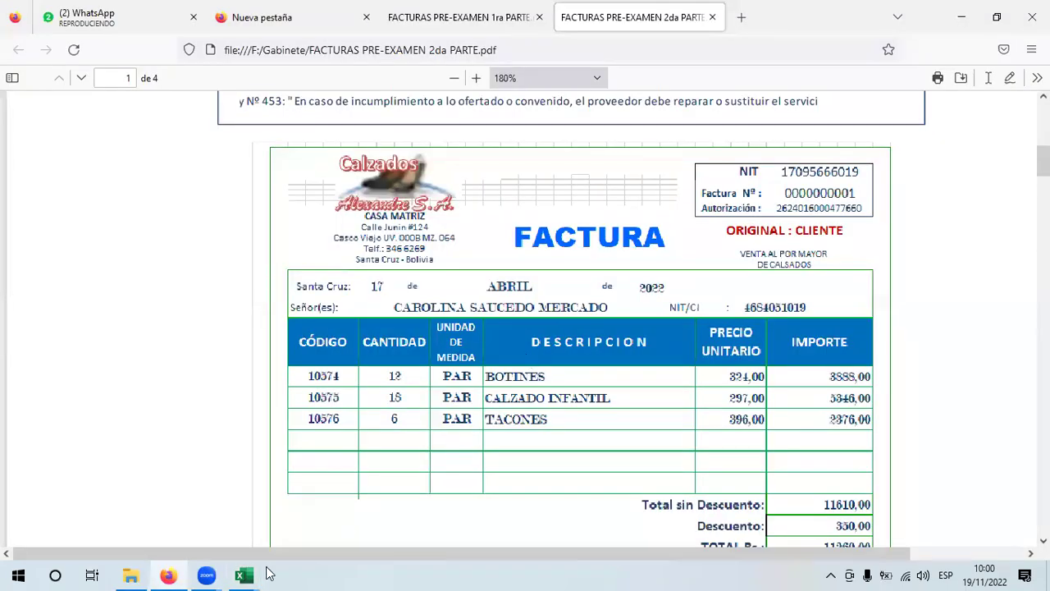
mouse_move(244, 575)
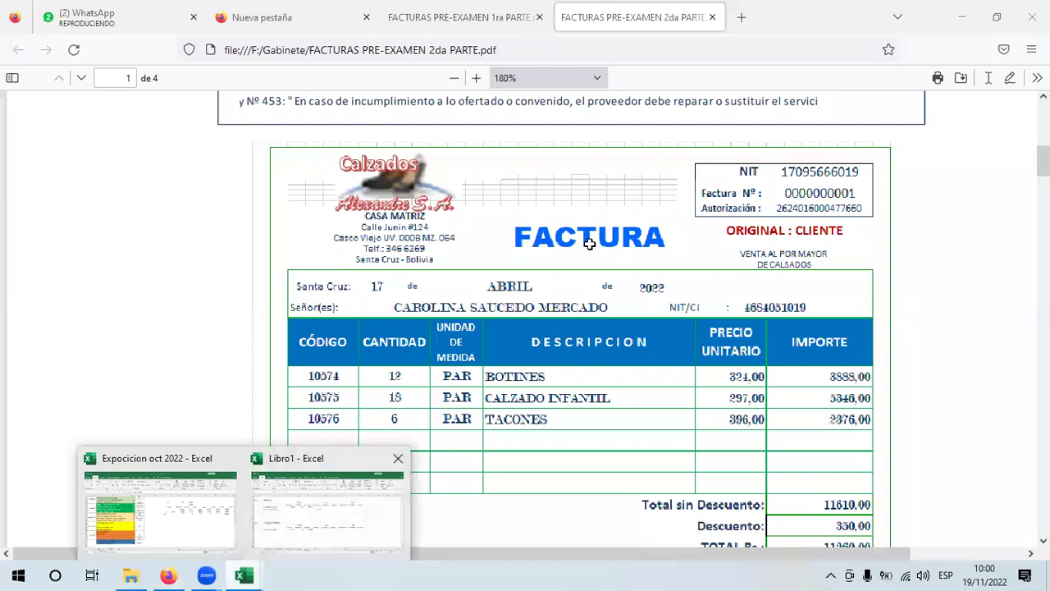
key(alt+Tab)
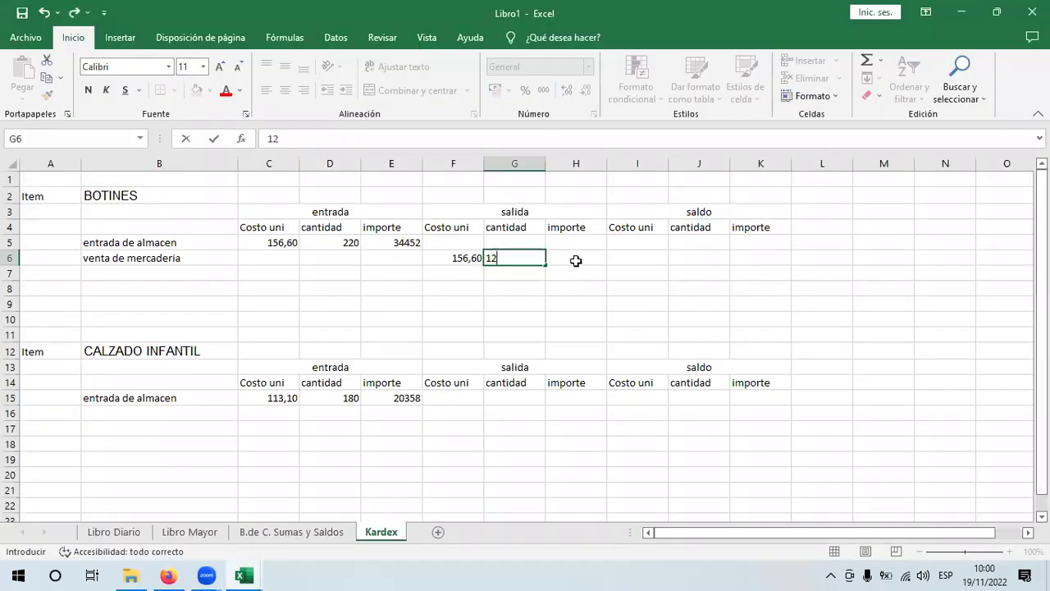
key(Tab)
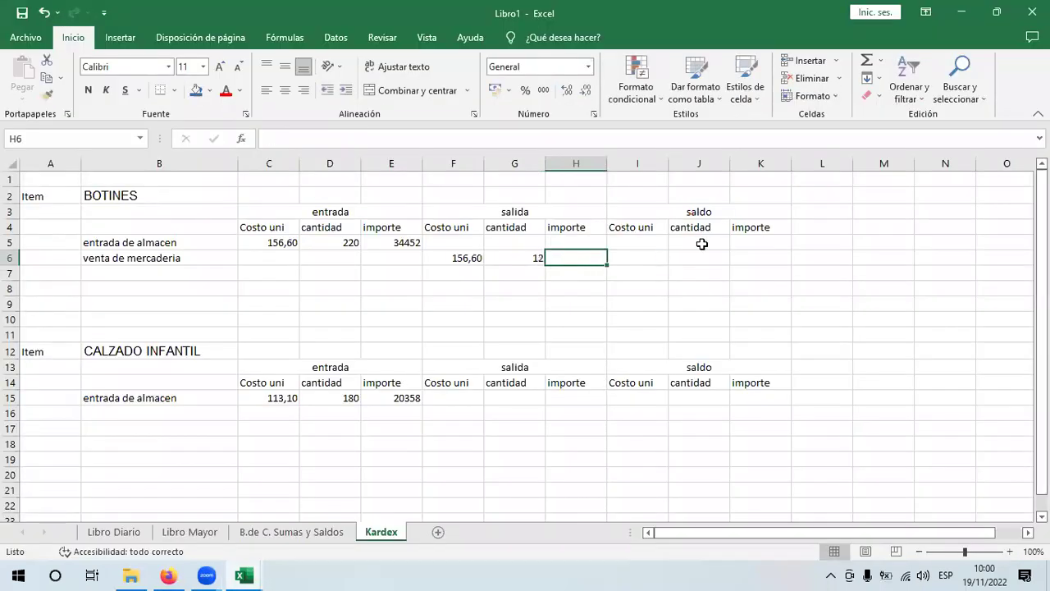
- Calculate the salida importe of the BOTINES sale in H6 with the formula +F6*G6
text(+)
click(466, 261)
text(*)
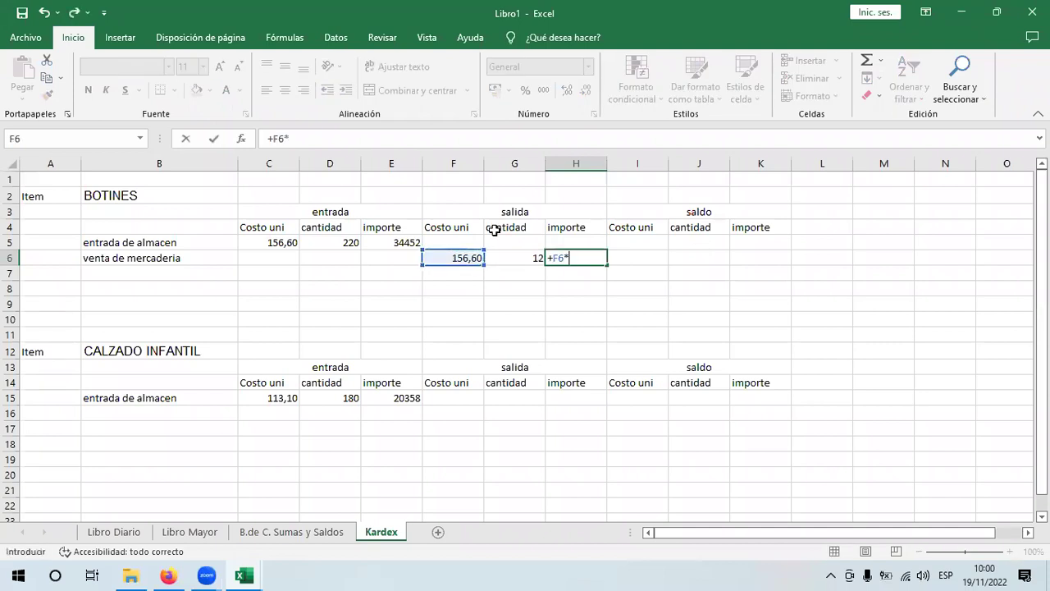
click(525, 259)
key(Return)
key(Up)
key(Right)
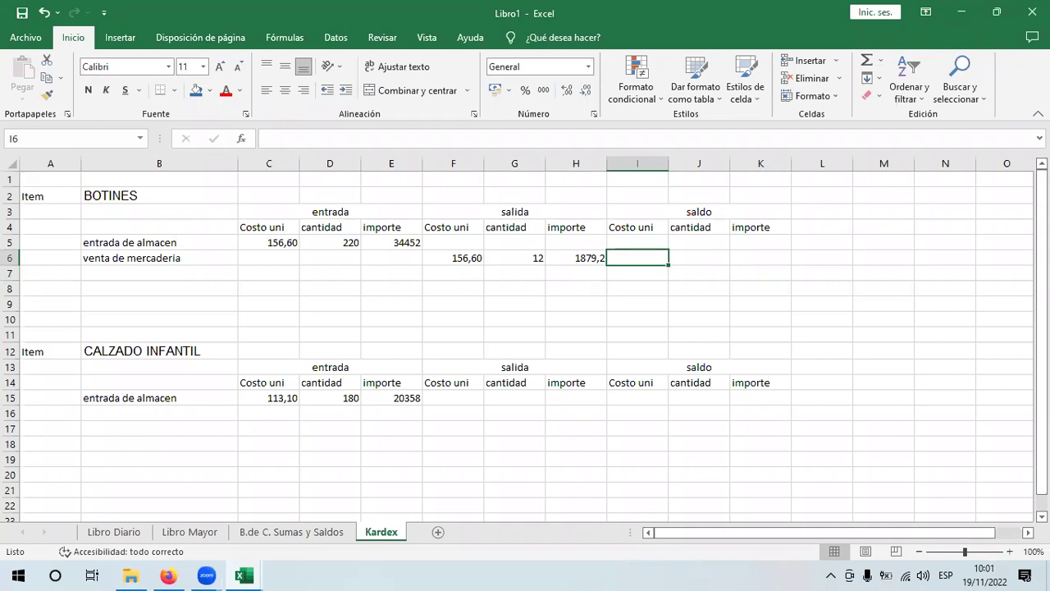
- Link the saldo unit cost of the BOTINES entrada row in I5 to the entrada unit cost in C5
click(653, 239)
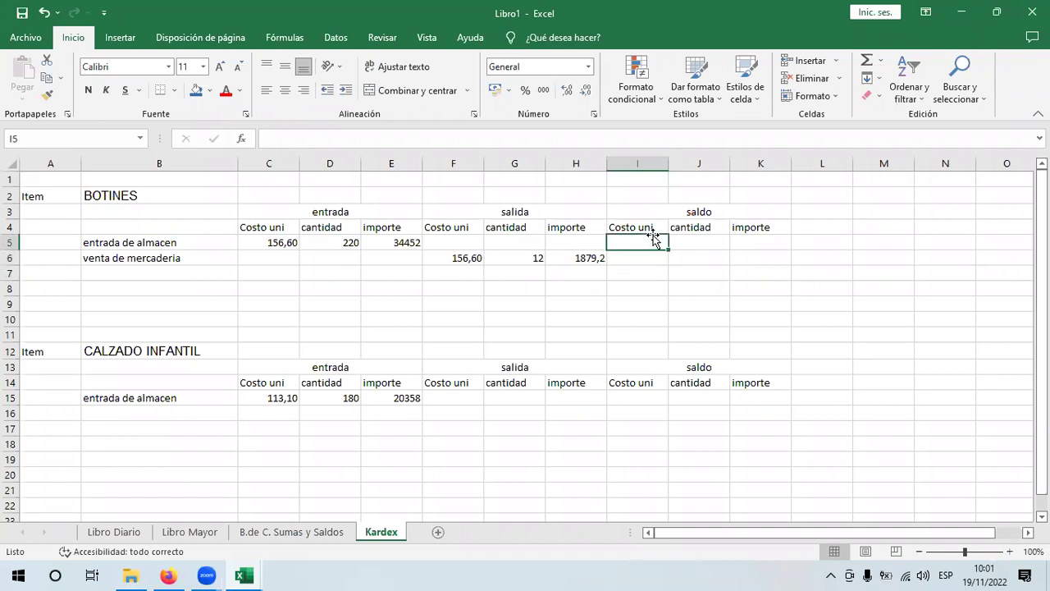
text(=)
click(285, 239)
key(Return)
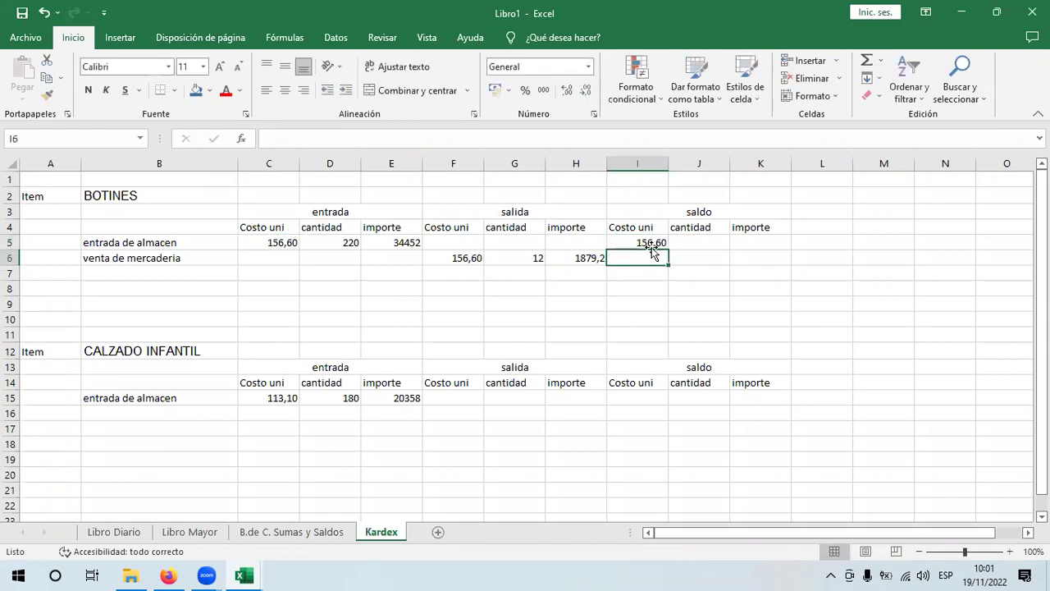
- Fill the I5 formula across to K5 to bring in the saldo cantidad and importe
click(659, 242)
click(673, 244)
click(651, 244)
mouse_move(737, 250)
mouse_down()
mouse_move(769, 251)
mouse_move(755, 251)
mouse_up()
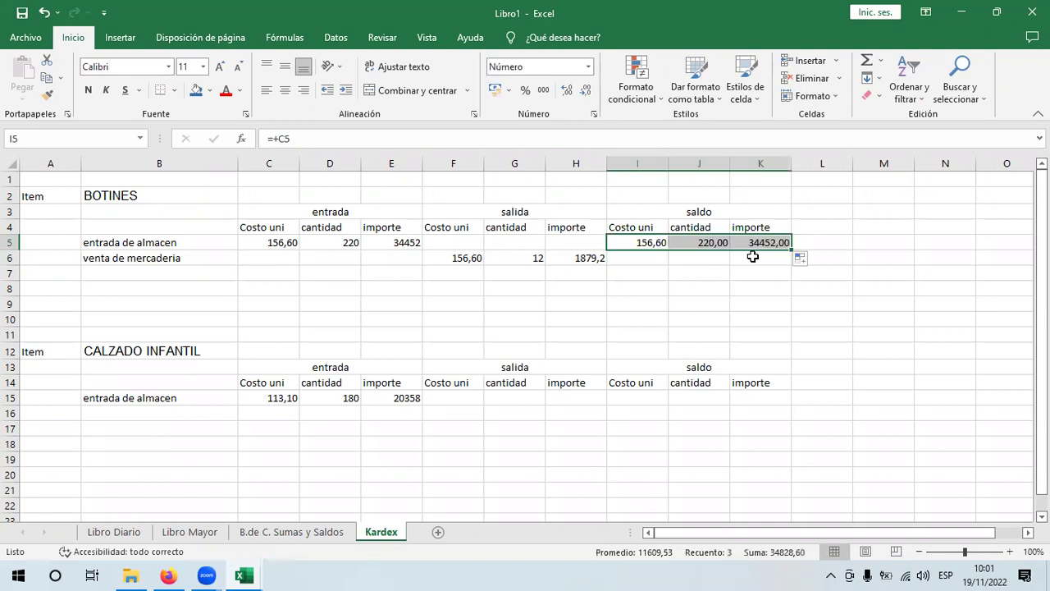
- Calculate the saldo importe of the BOTINES sale in K6 with the formula +K5-H6
click(755, 257)
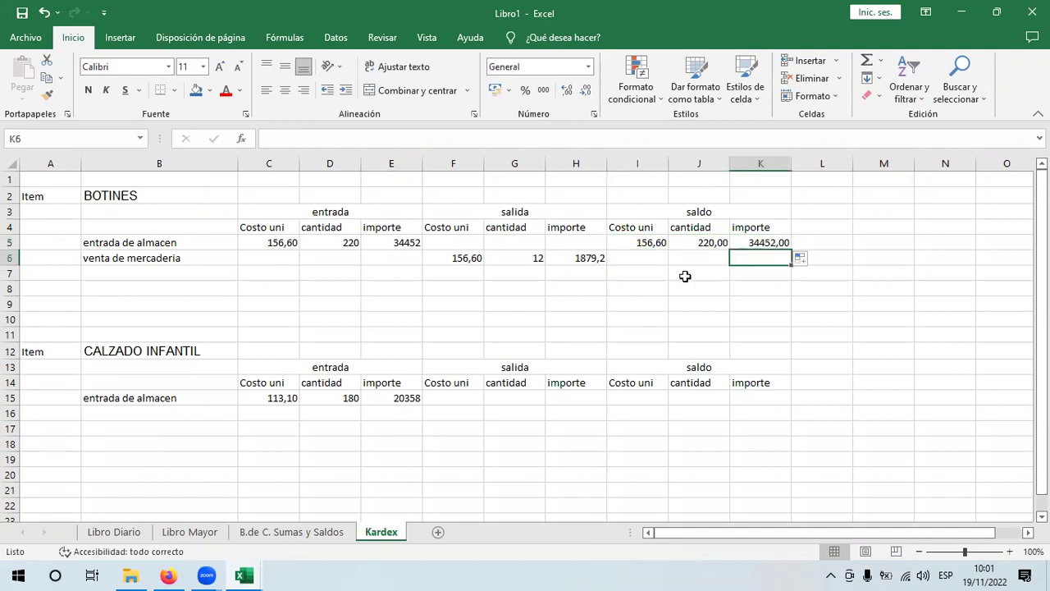
text(+)
click(745, 242)
text(-)
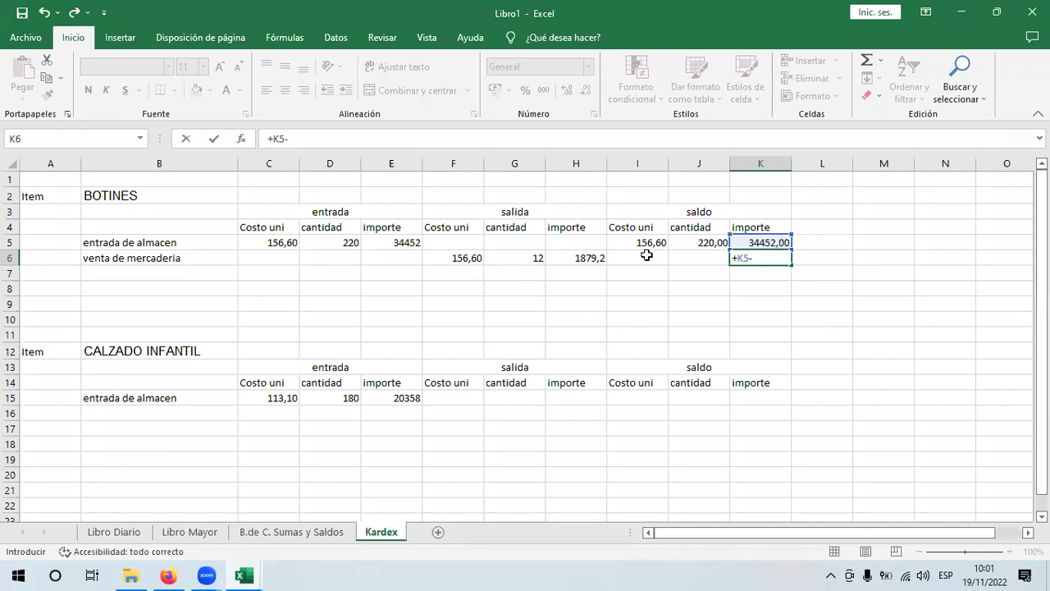
key(Left)
key(Left)
key(Left)
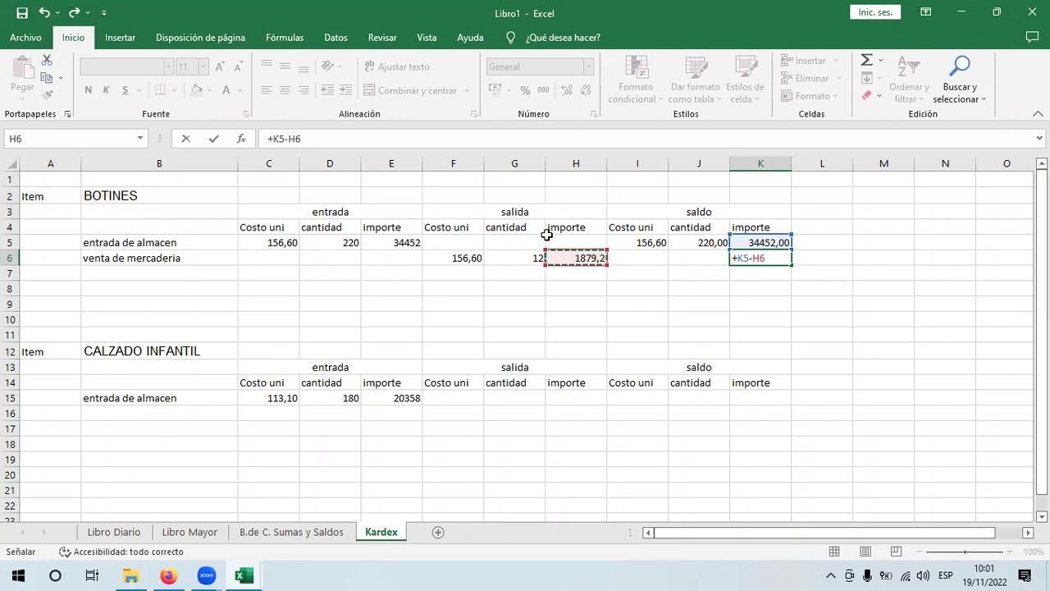
key(Return)
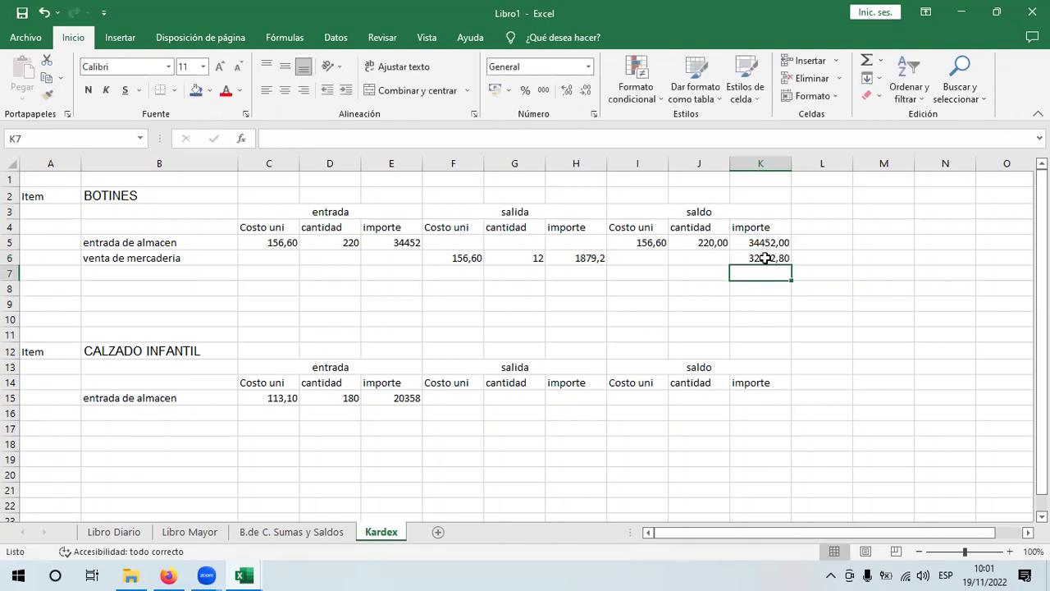
click(763, 257)
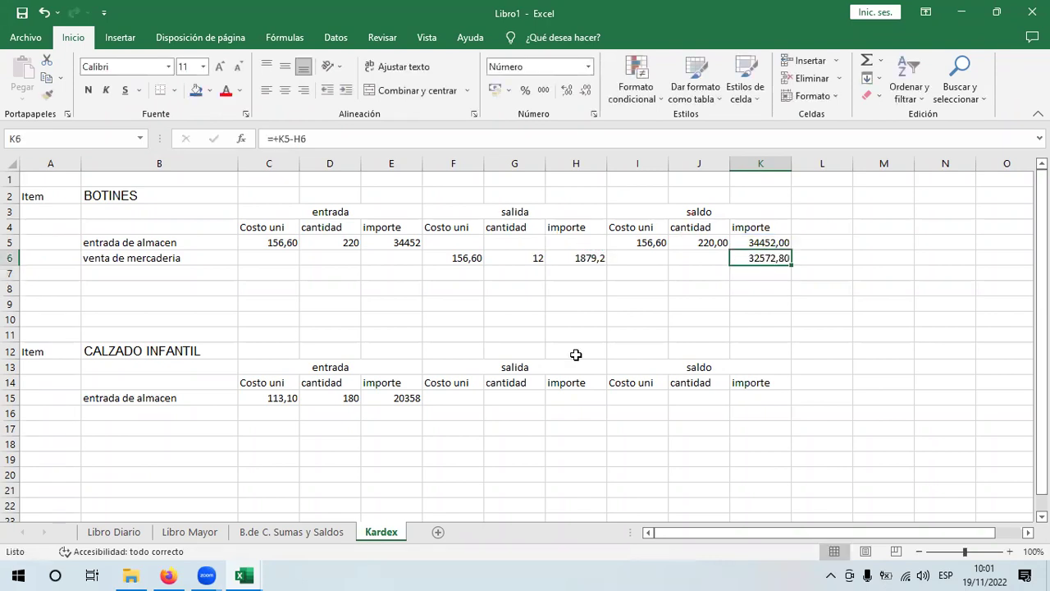
- Calculate the saldo cantidad of the BOTINES sale in J6 with the formula +J5-G6
click(694, 259)
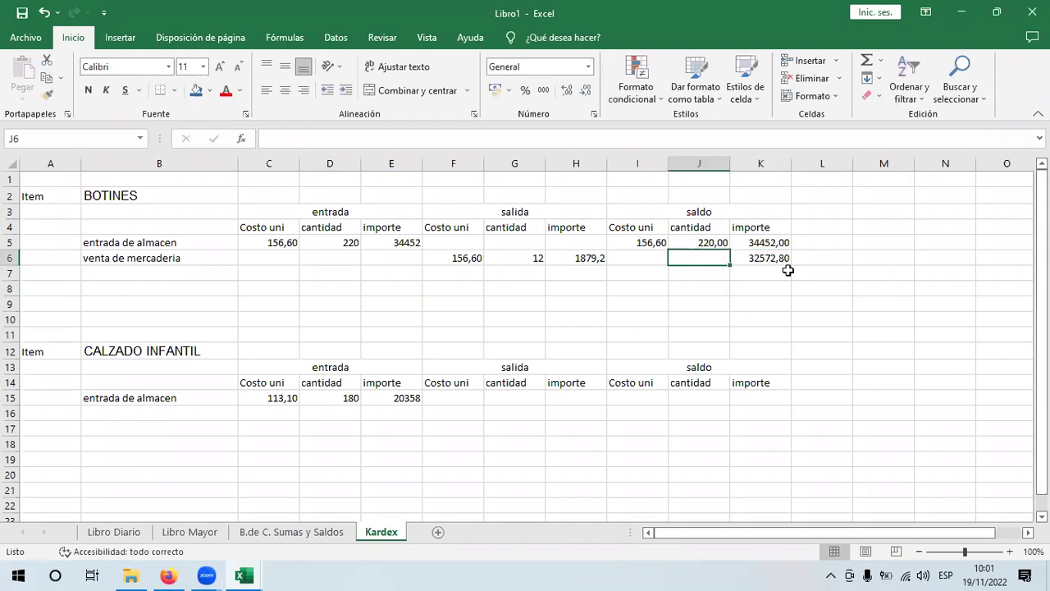
text(+)
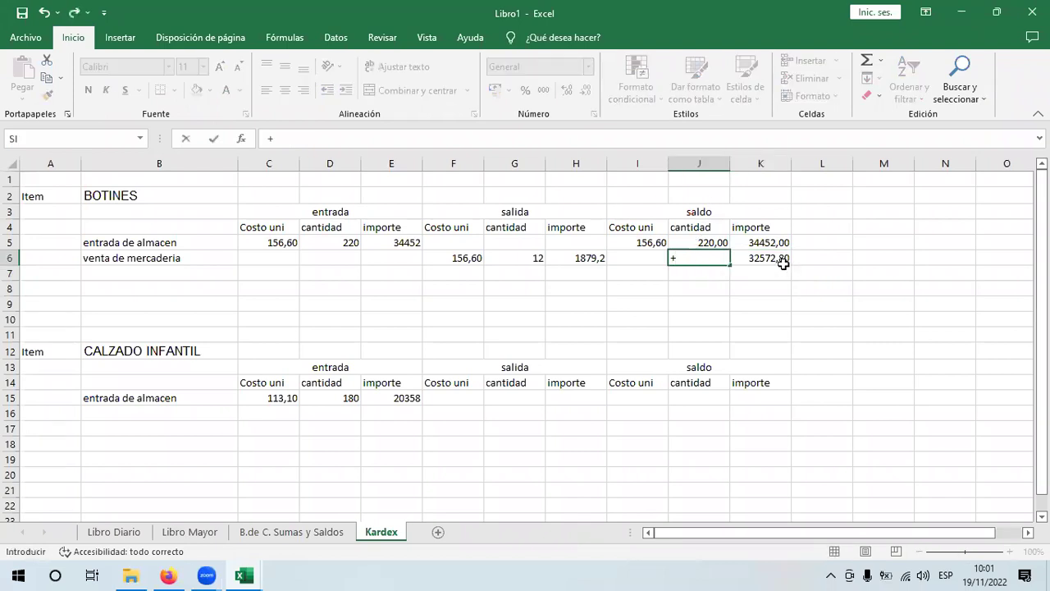
key(Up)
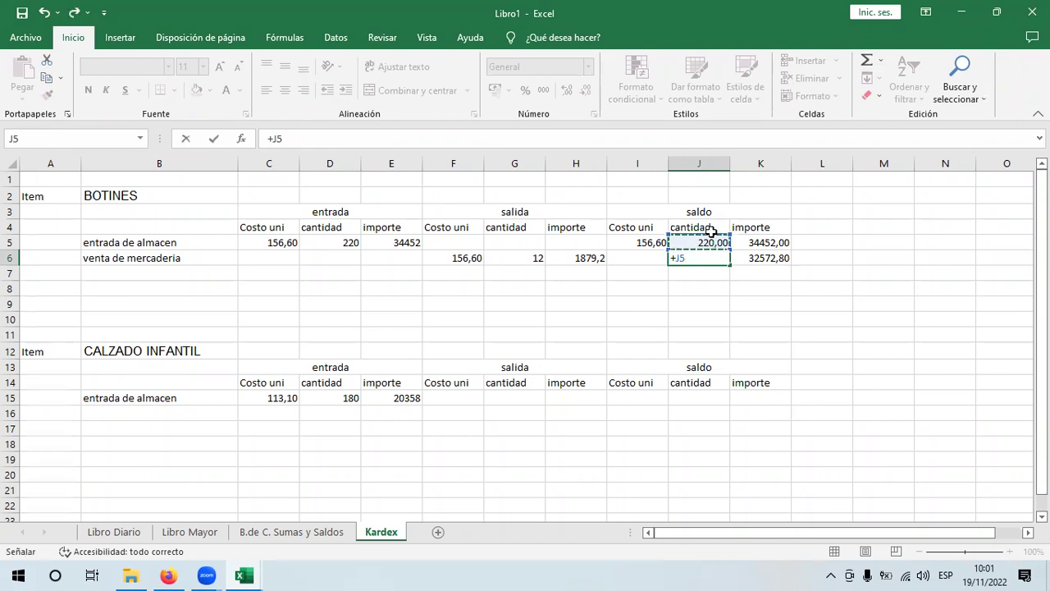
text(-)
click(509, 258)
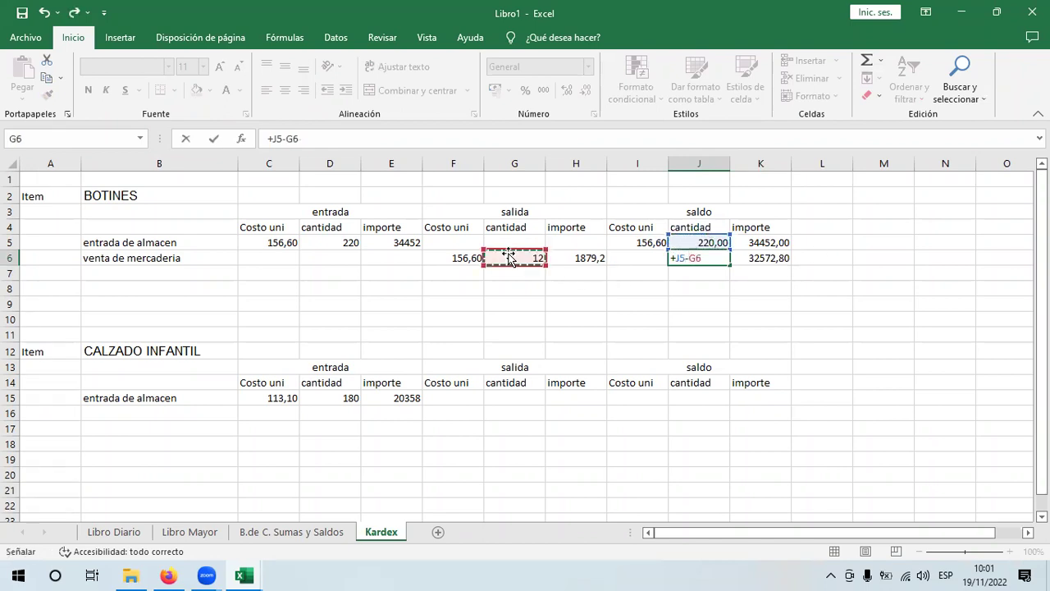
key(Return)
- Calculate the saldo unit cost in I6 with the formula +K6/J6 and show it with two decimals
click(631, 254)
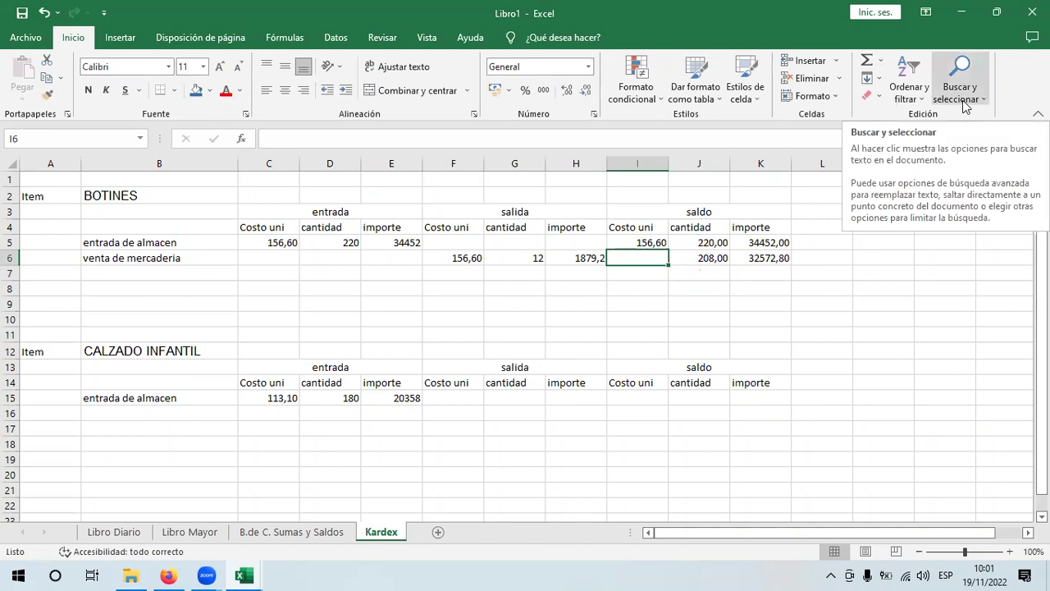
text(+)
click(759, 257)
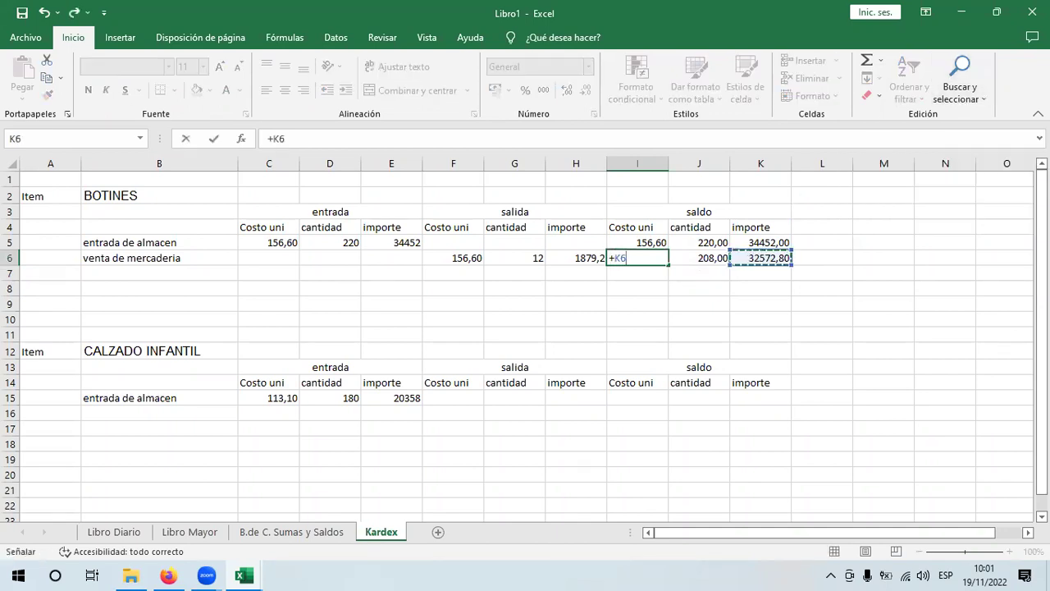
text(/)
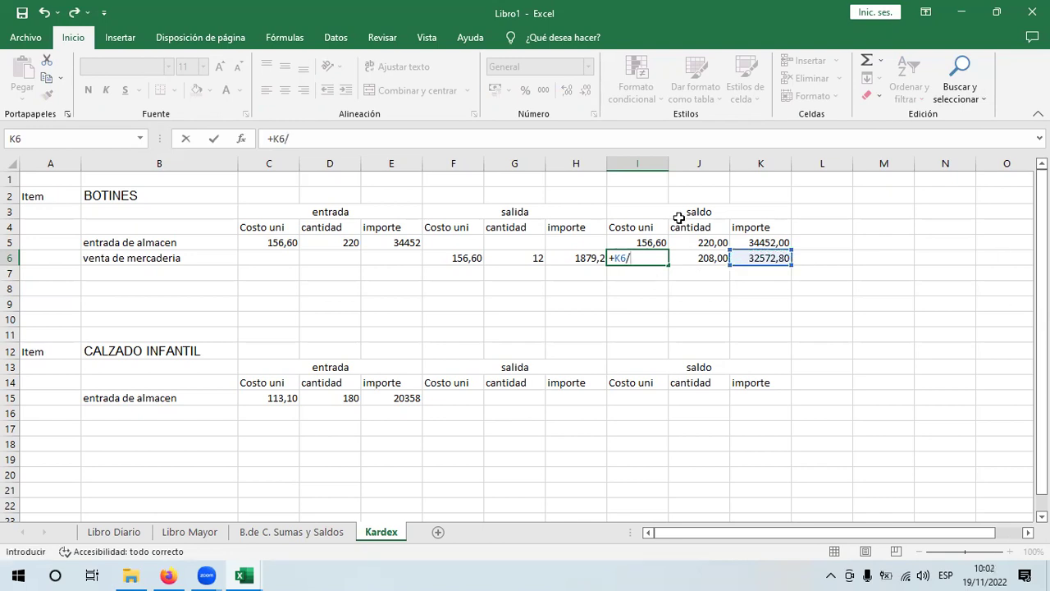
click(712, 263)
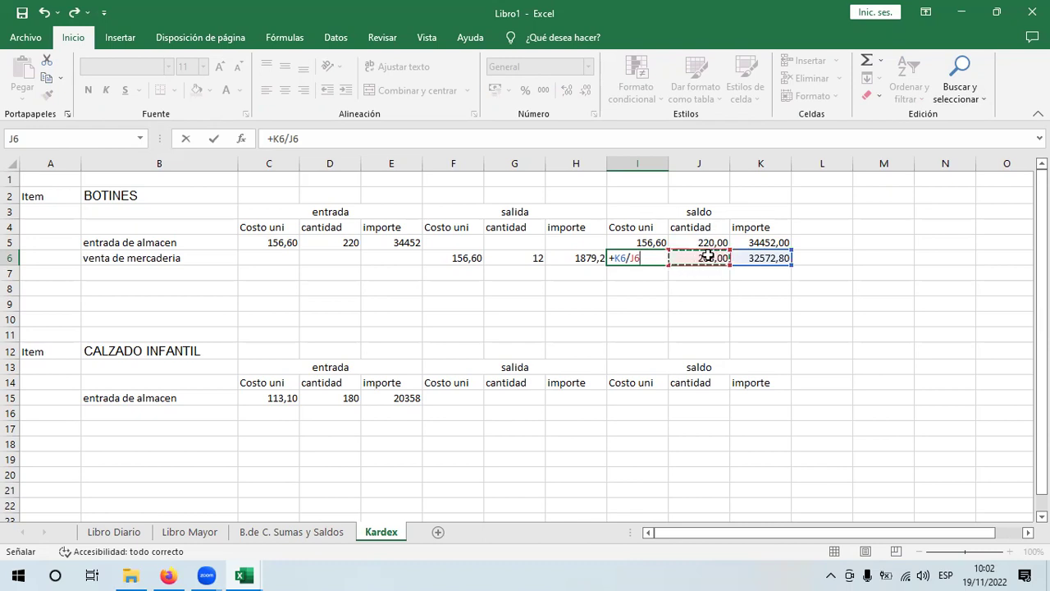
key(Return)
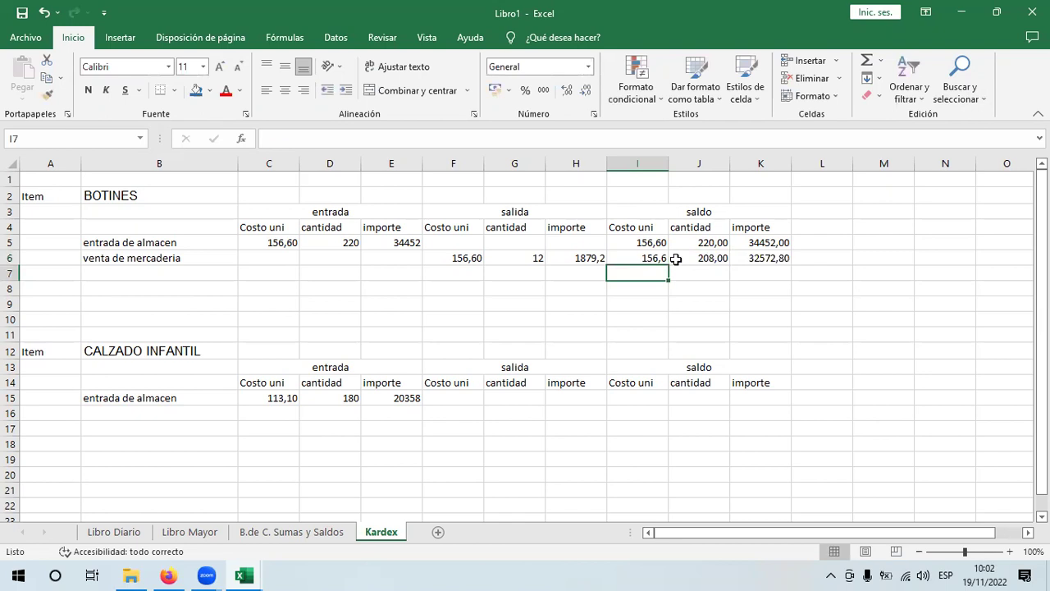
click(655, 258)
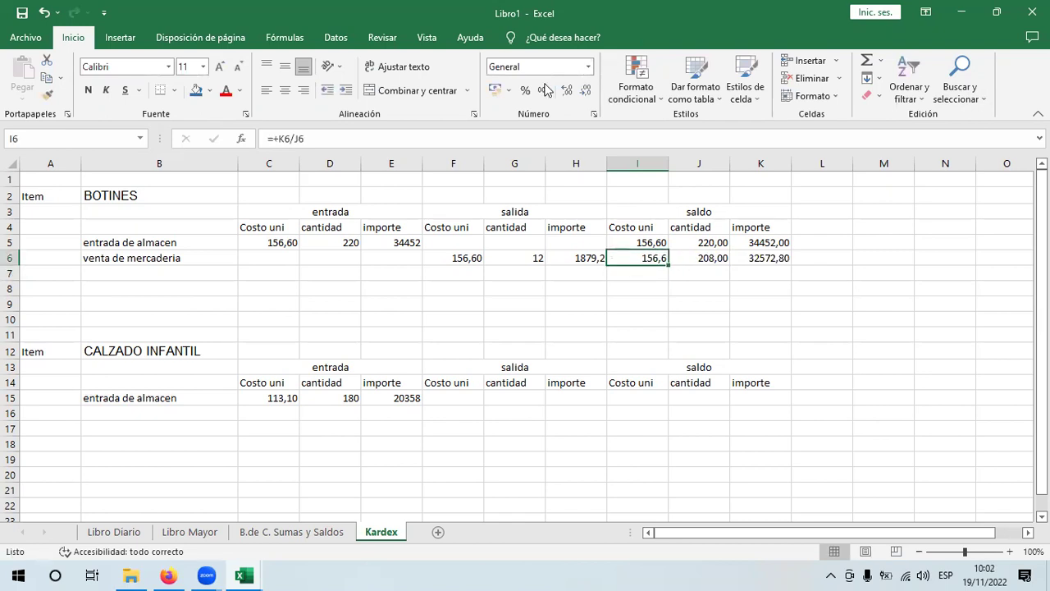
click(565, 91)
mouse_move(711, 242)
mouse_down()
mouse_move(712, 262)
mouse_move(723, 258)
mouse_up()
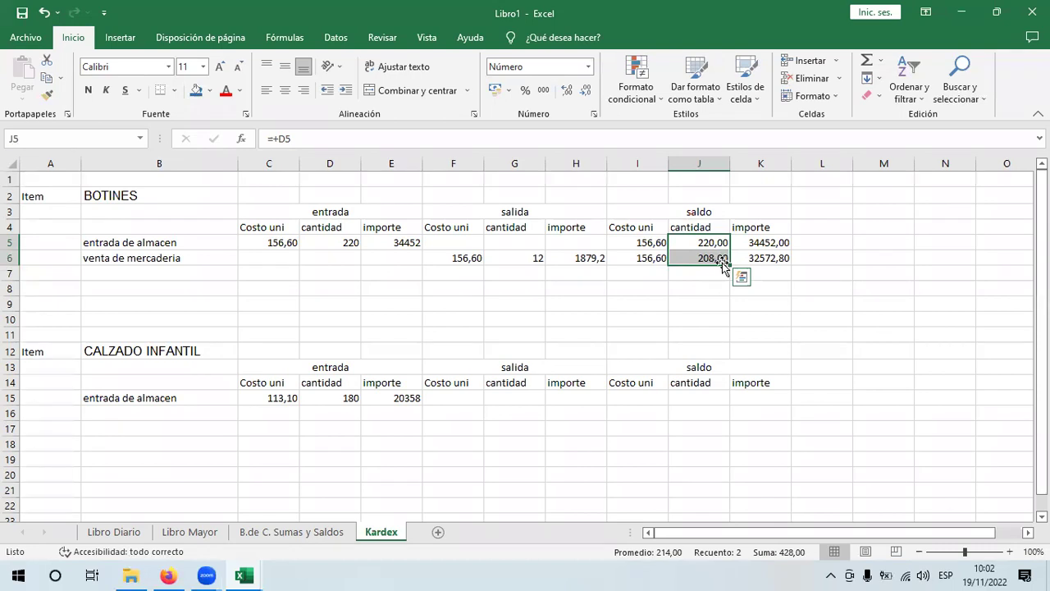
click(712, 270)
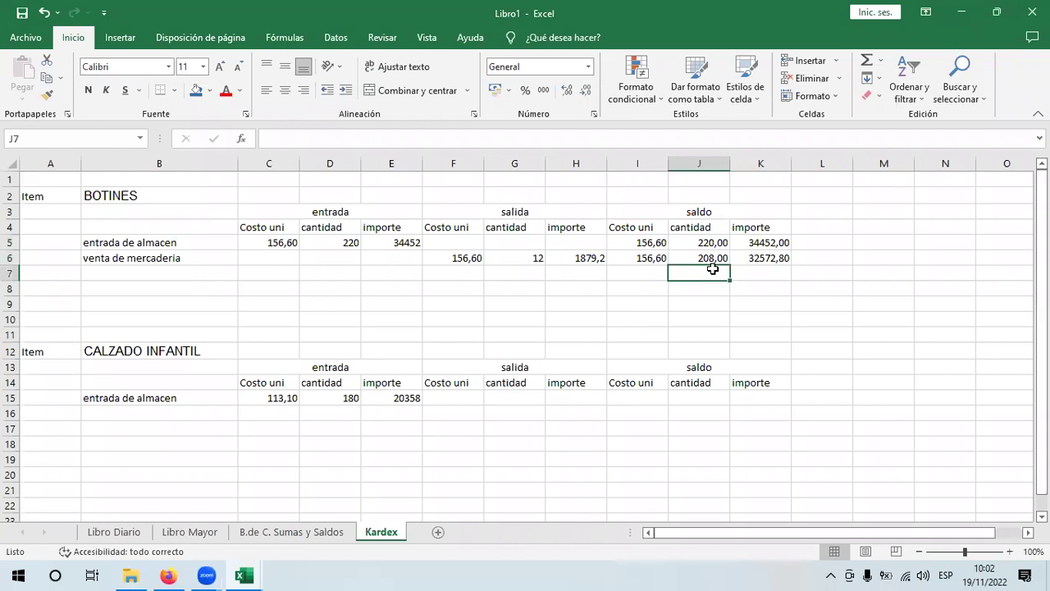
text(20)
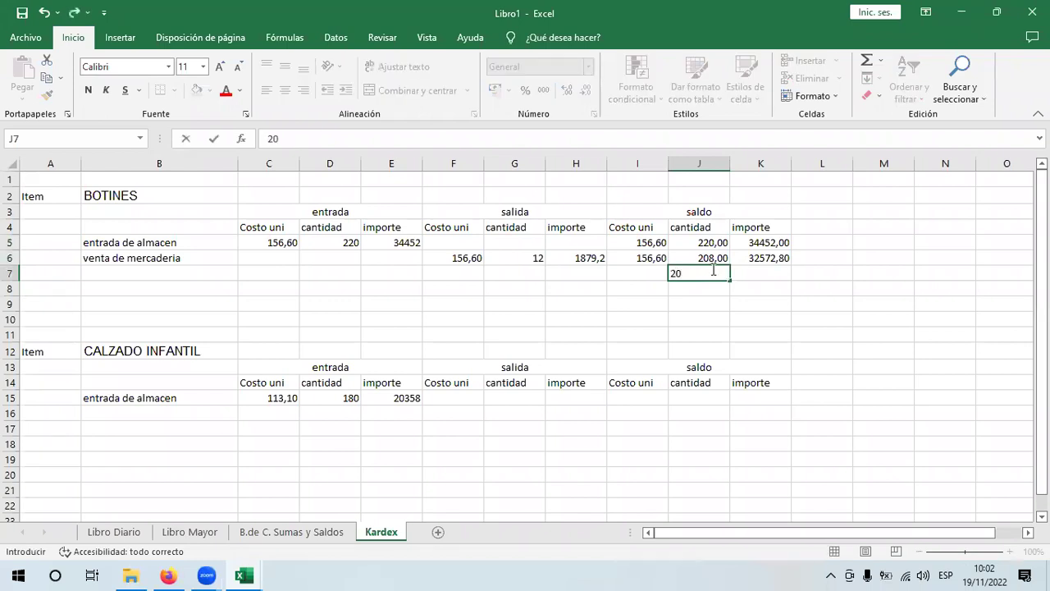
text(5,50)
key(Return)
click(713, 271)
click(572, 95)
drag(708, 239, 714, 301)
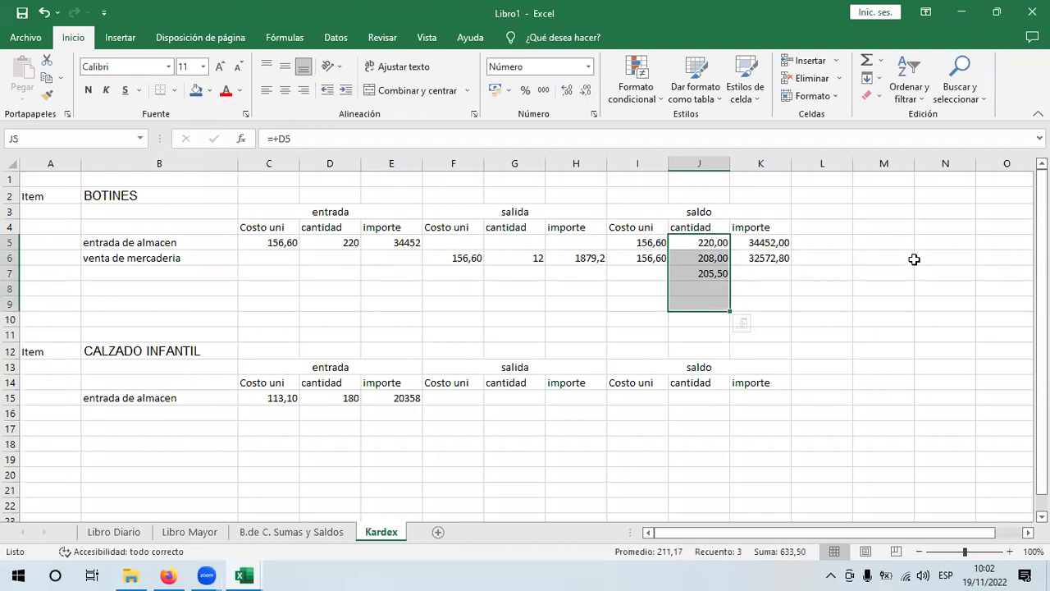
click(701, 276)
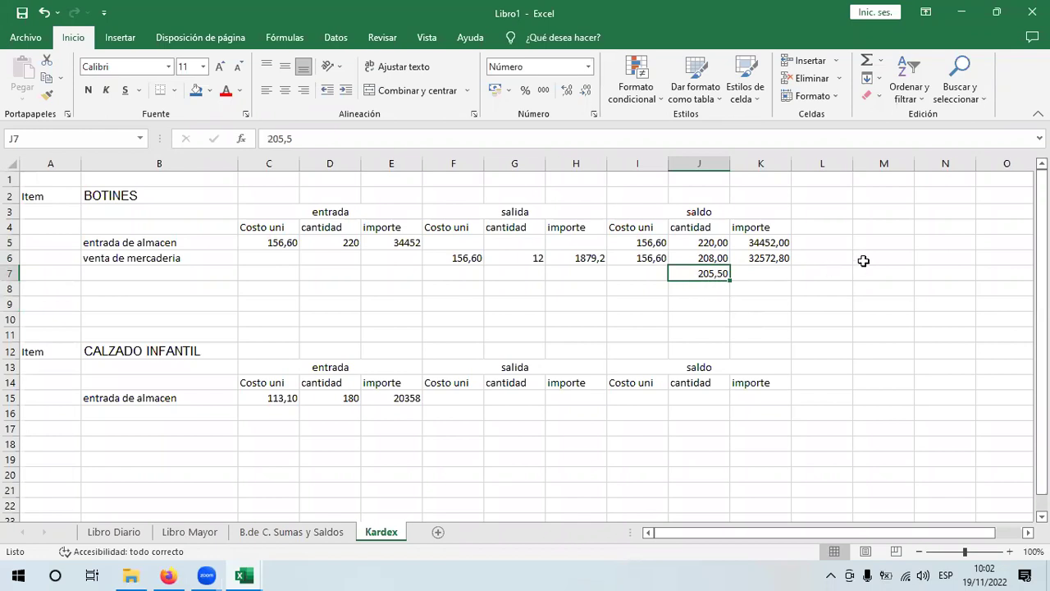
key(Delete)
click(634, 258)
click(680, 239)
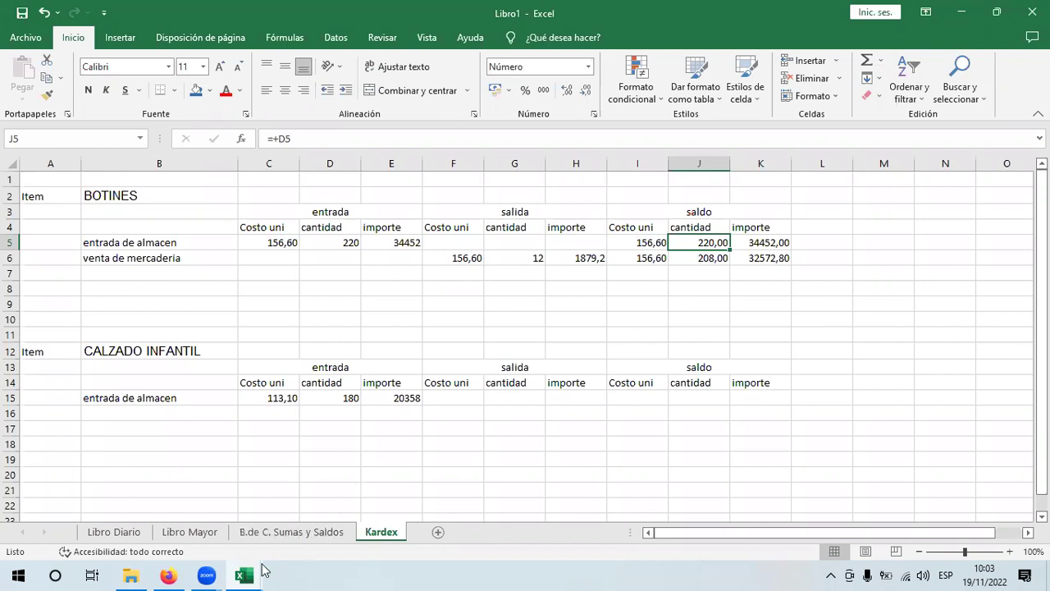
- Return to the Libro Diario sheet and select B23, leaving one blank row below the purchase entry
click(168, 575)
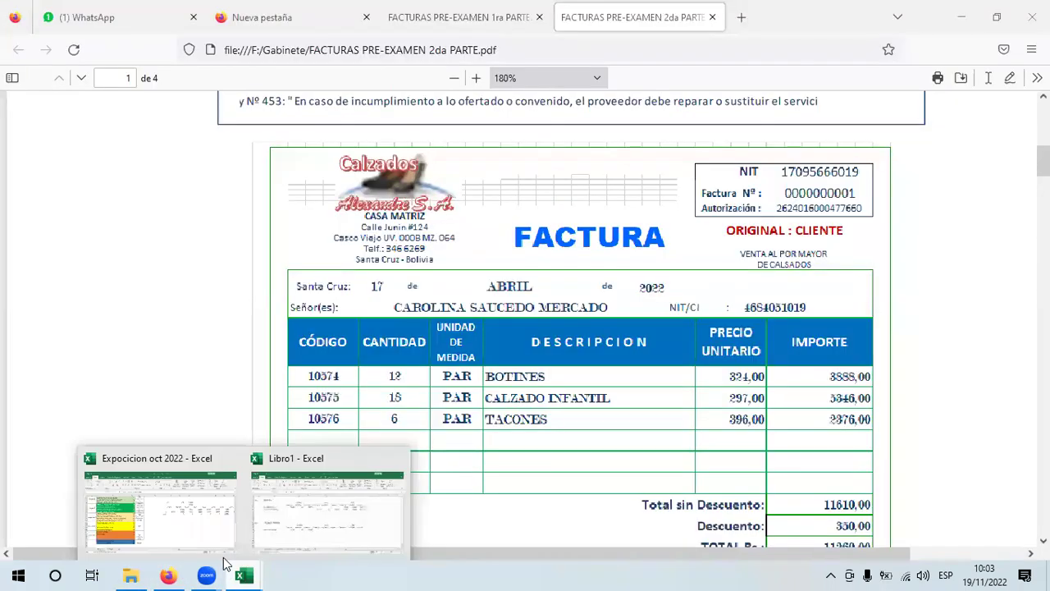
click(238, 574)
click(123, 532)
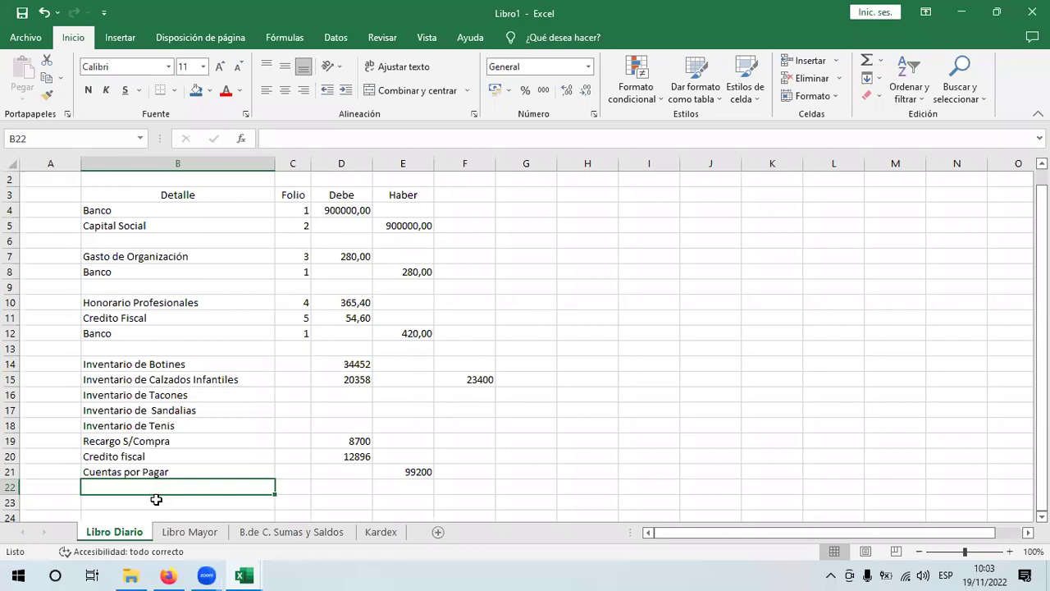
click(216, 504)
drag(131, 363, 422, 472)
click(169, 500)
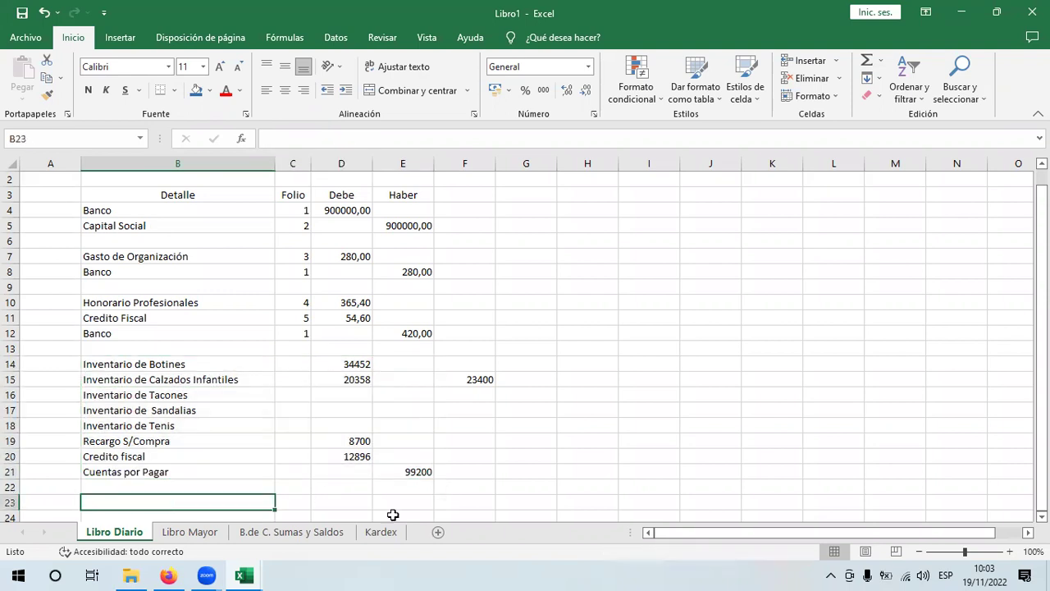
- Consult the sales invoice in Firefox, then enter CajaM/N as the first account of the sale entry in B23 of Libro1
click(168, 575)
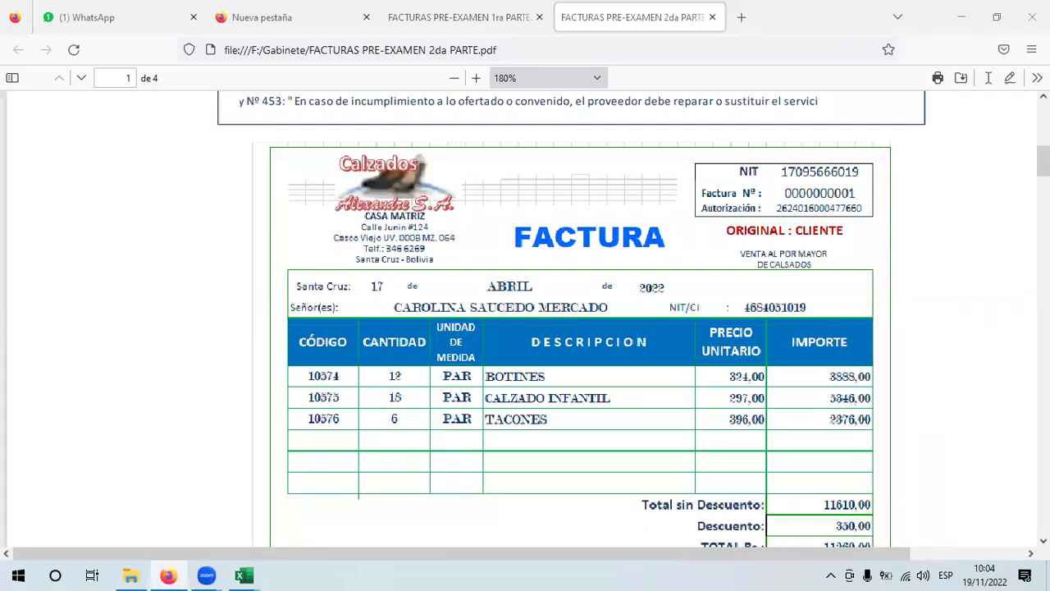
scroll(572, 320, down, 4)
scroll(572, 320, up, 5)
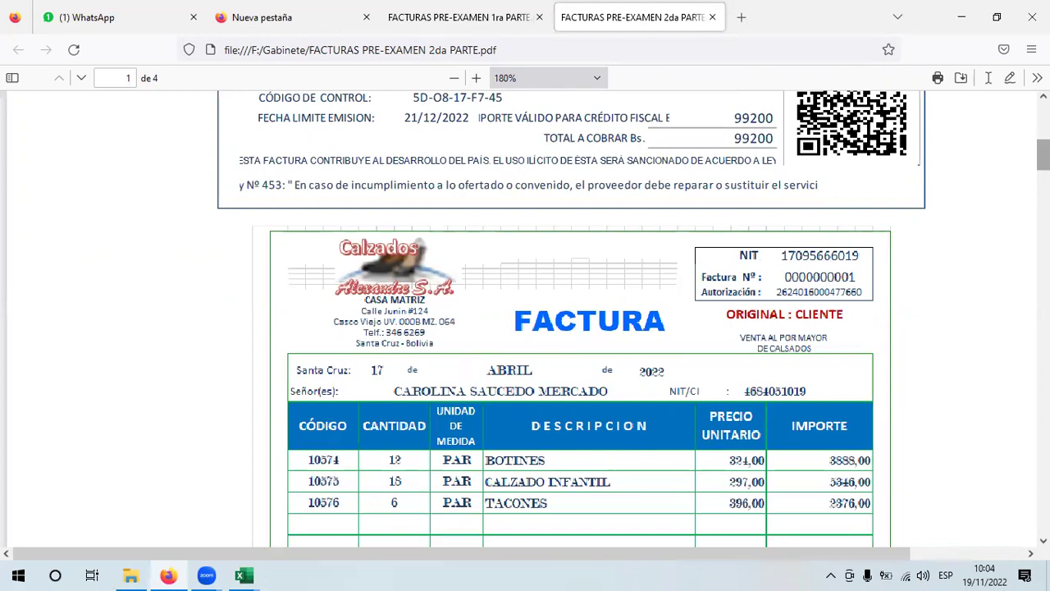
scroll(571, 317, up, 2)
scroll(866, 252, down, 3)
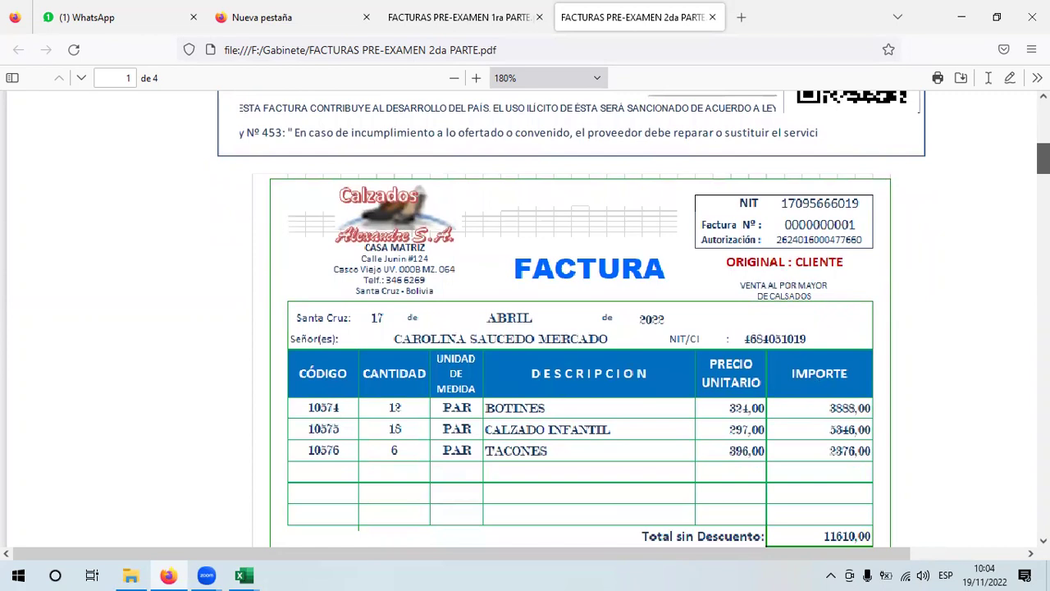
scroll(991, 237, down, 2)
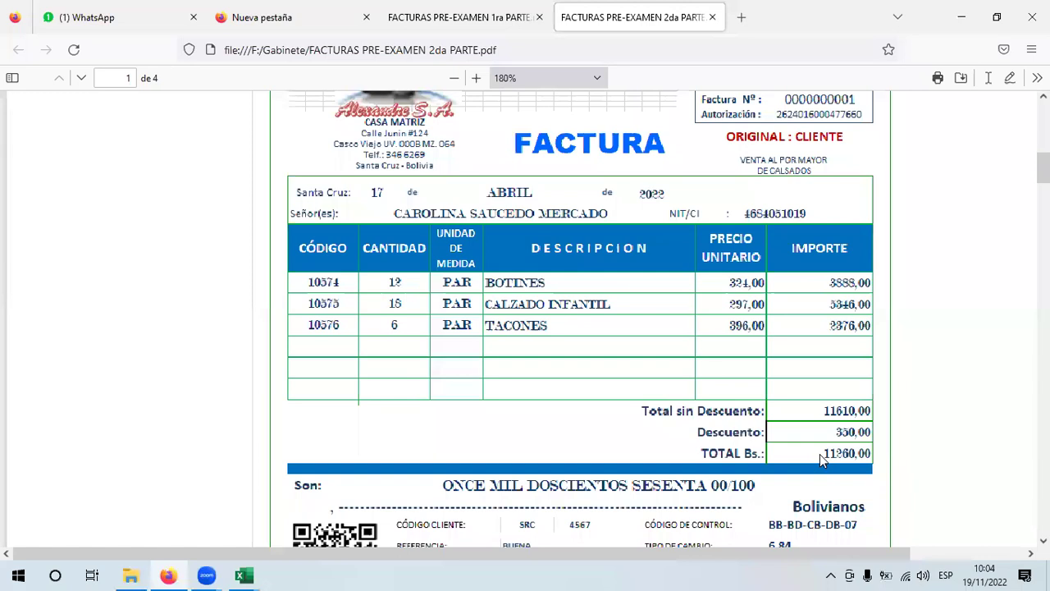
mouse_move(244, 576)
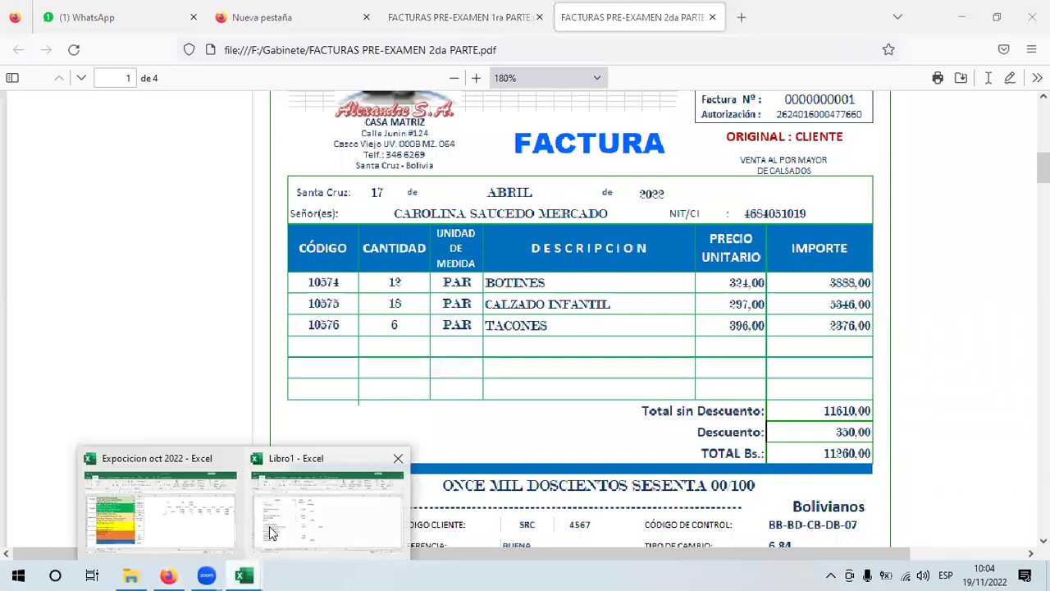
click(272, 533)
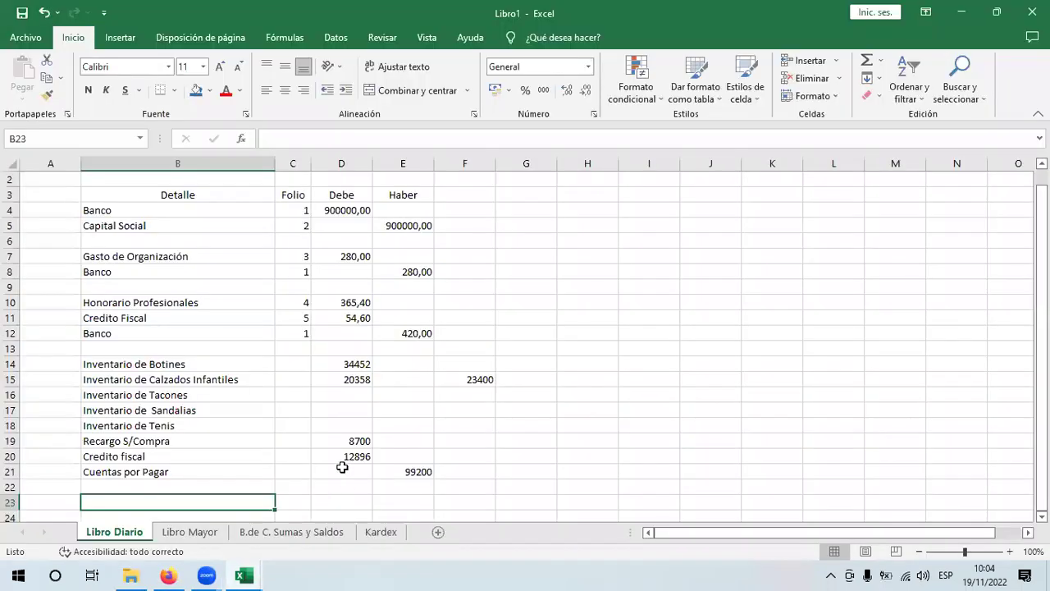
text(Caja)
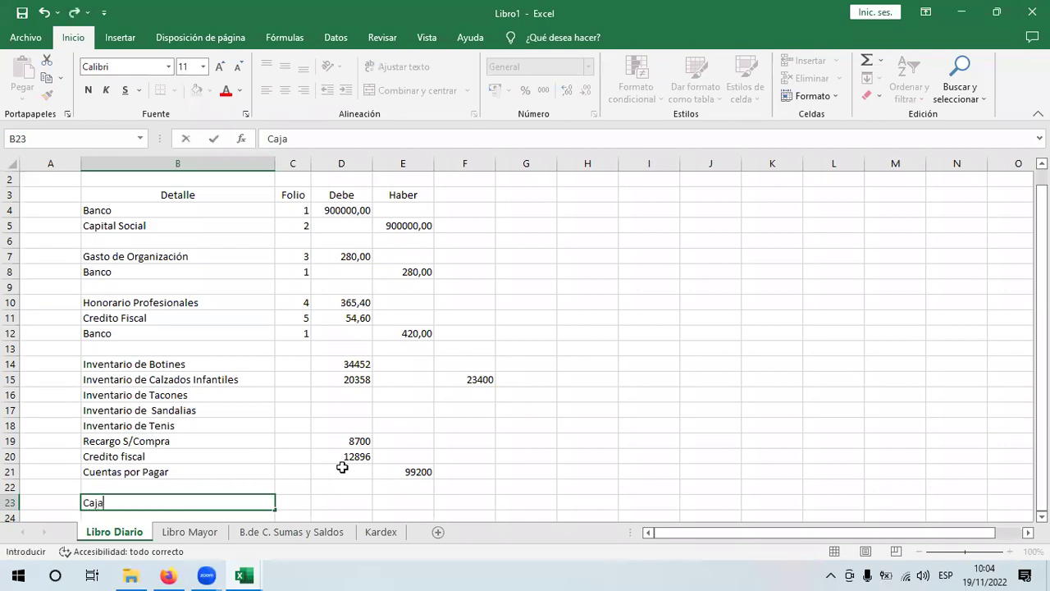
text(M/N)
- Enter the invoice total 11260 as the Debe amount of the CajaM/N account in D23
click(351, 500)
text(11)
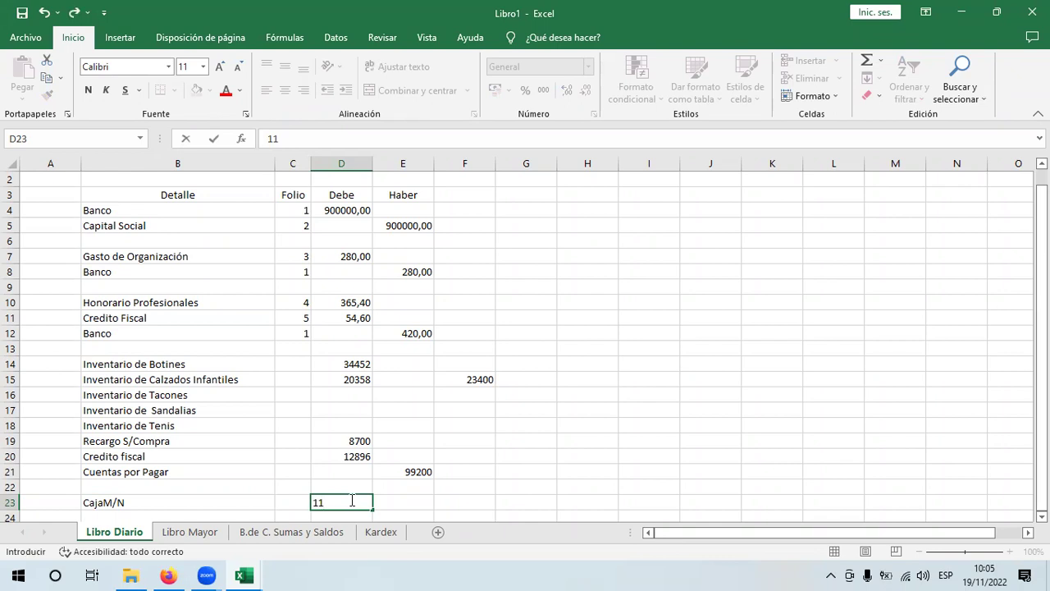
text(260)
key(Return)
- Enter Descuento Sventas as the second account of the sale entry in B24
click(162, 503)
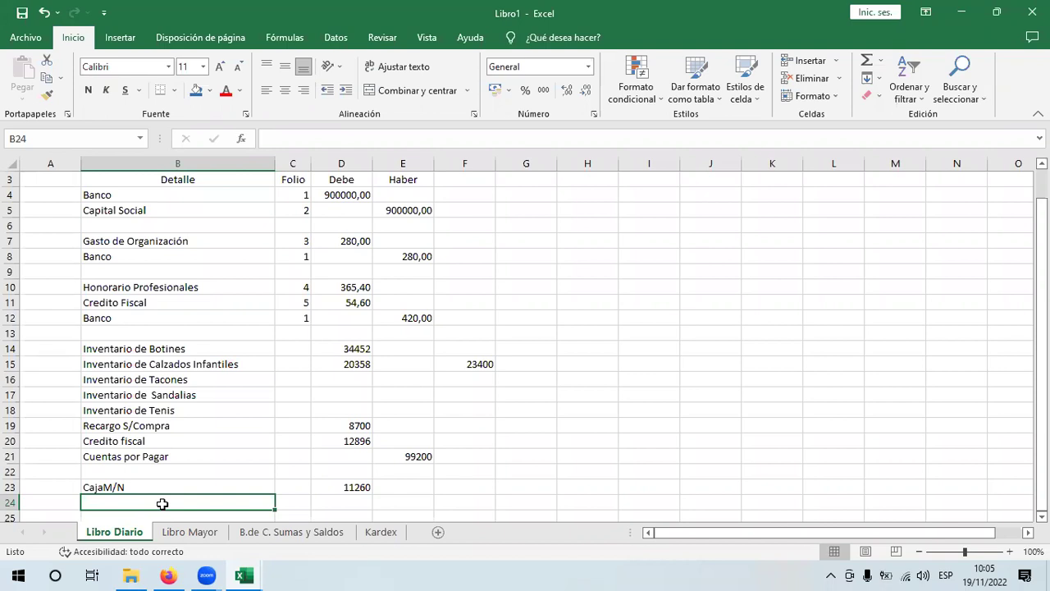
double_click(162, 503)
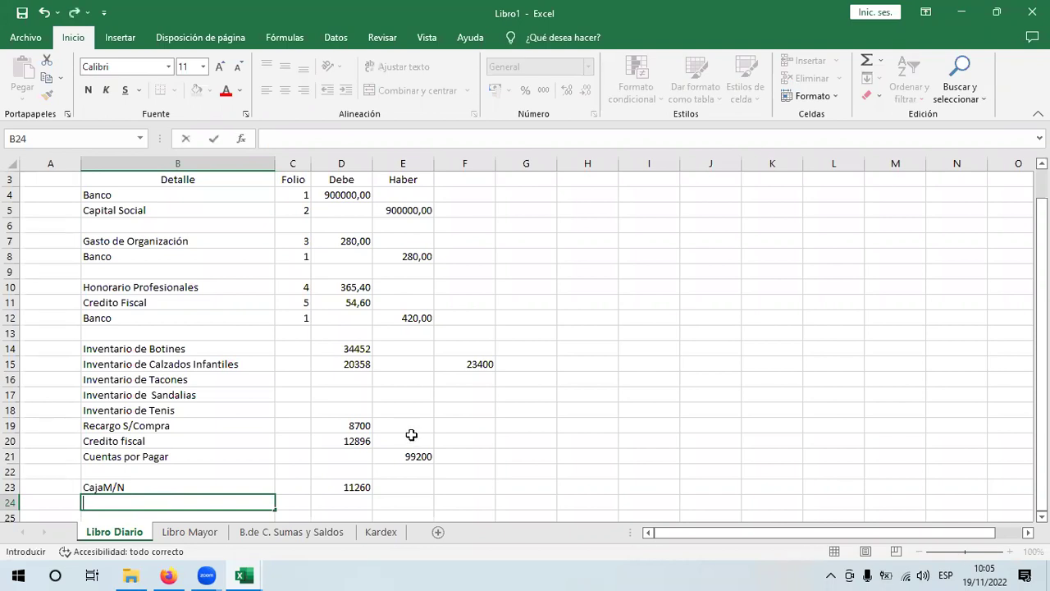
drag(1040, 358, 1040, 358)
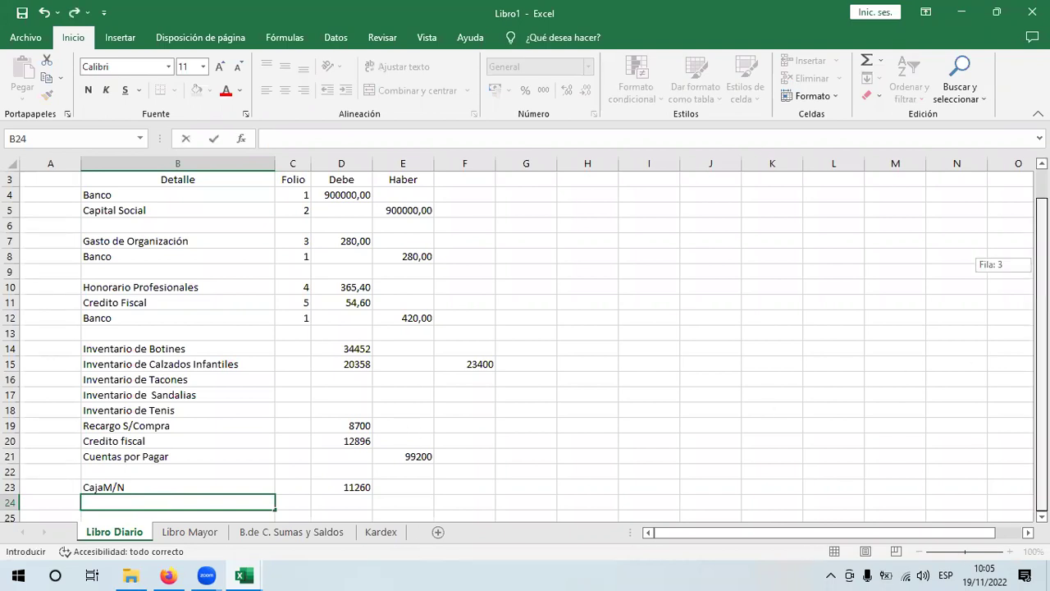
scroll(668, 484, down, 1)
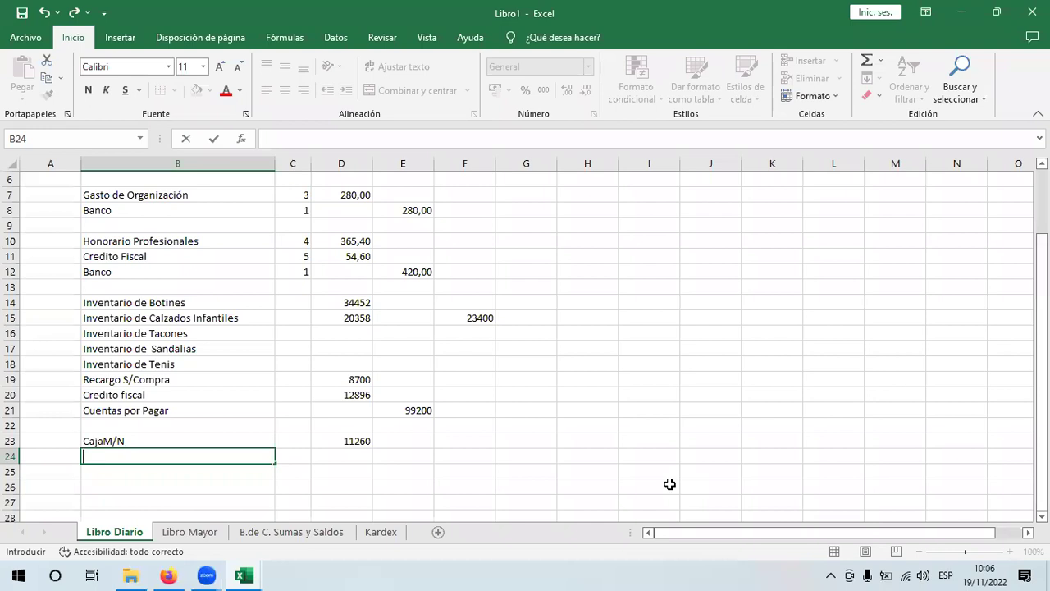
text(Descuento)
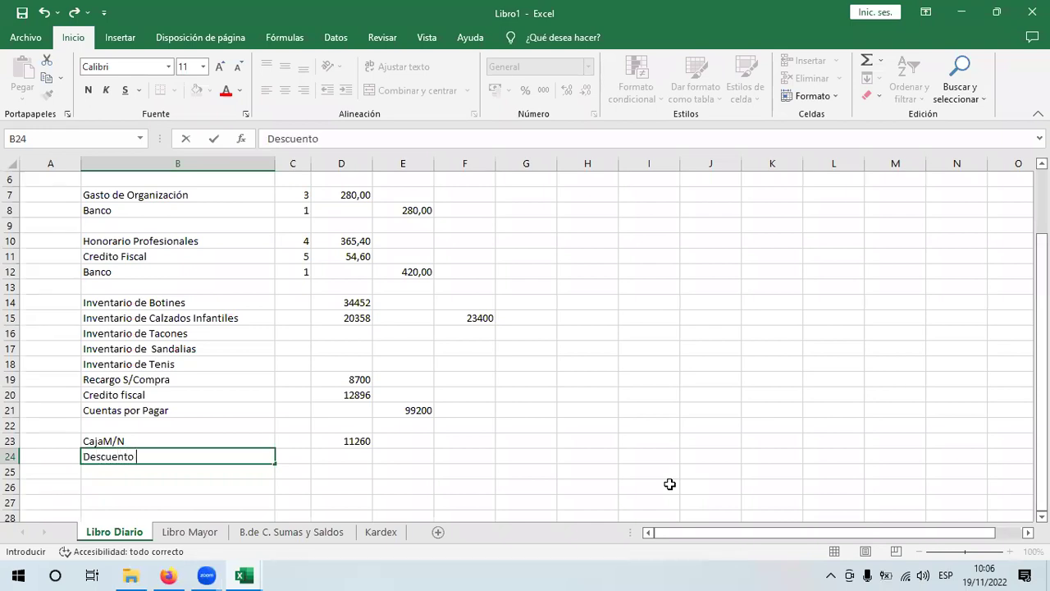
text( Sventas)
key(Return)
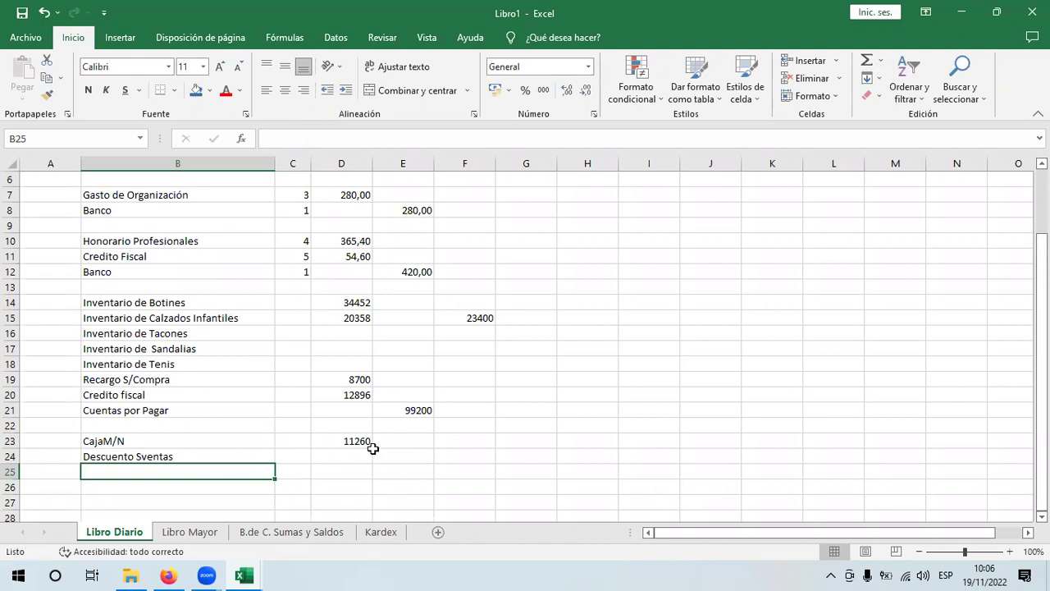
- Consult the discount on the sales invoice in Firefox, then enter 350 as the Debe amount in D24 of Libro1
click(358, 456)
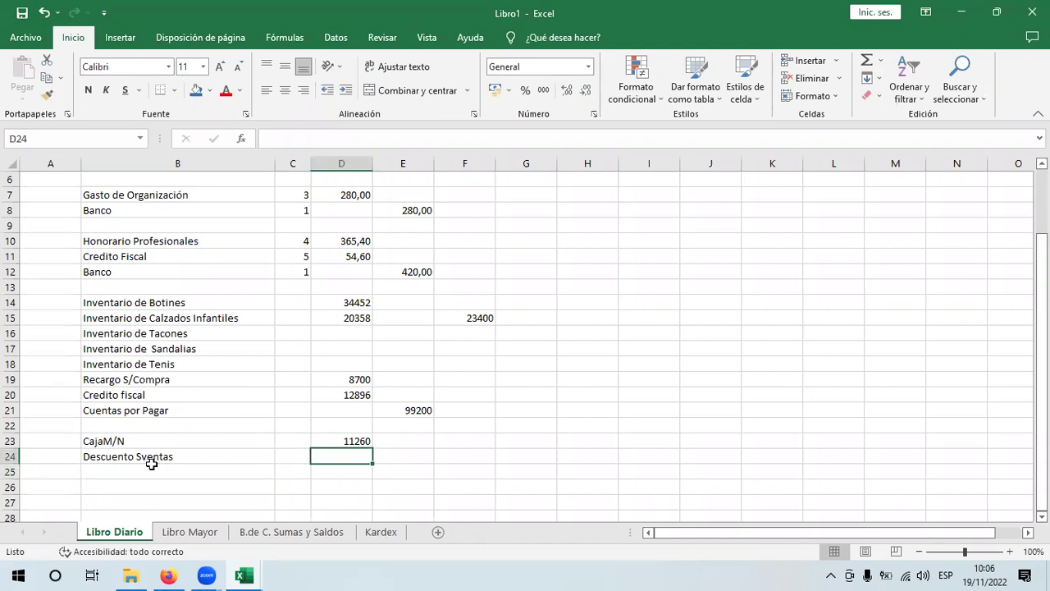
mouse_move(176, 572)
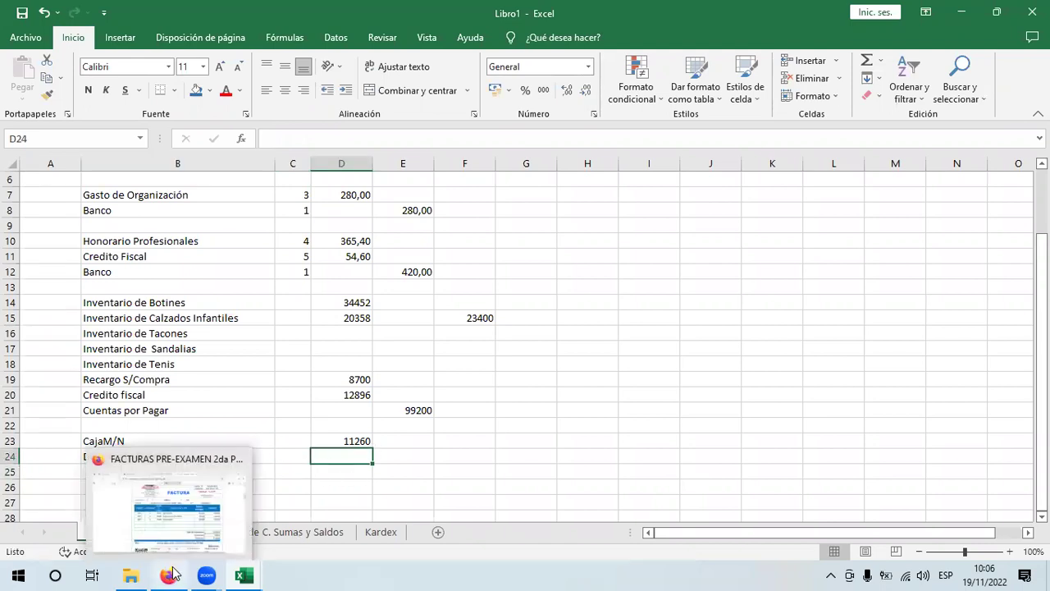
click(175, 532)
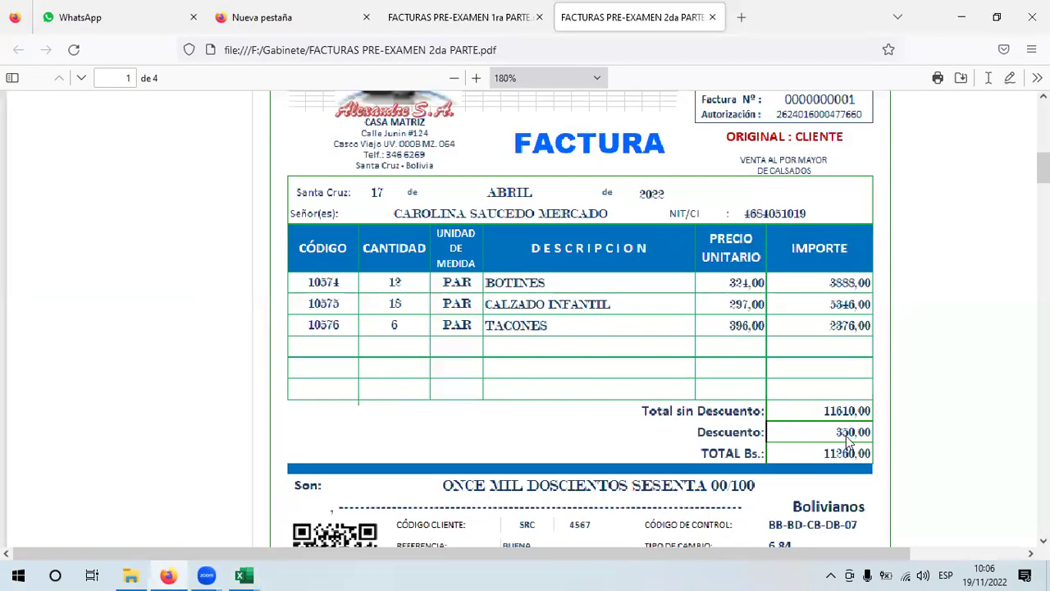
mouse_move(250, 573)
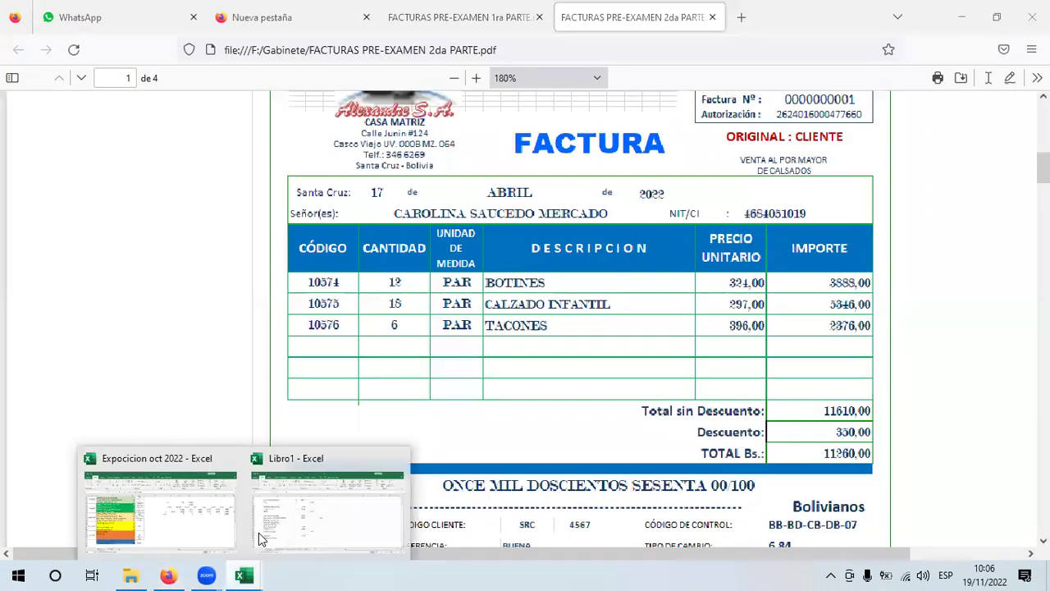
click(367, 458)
text(0)
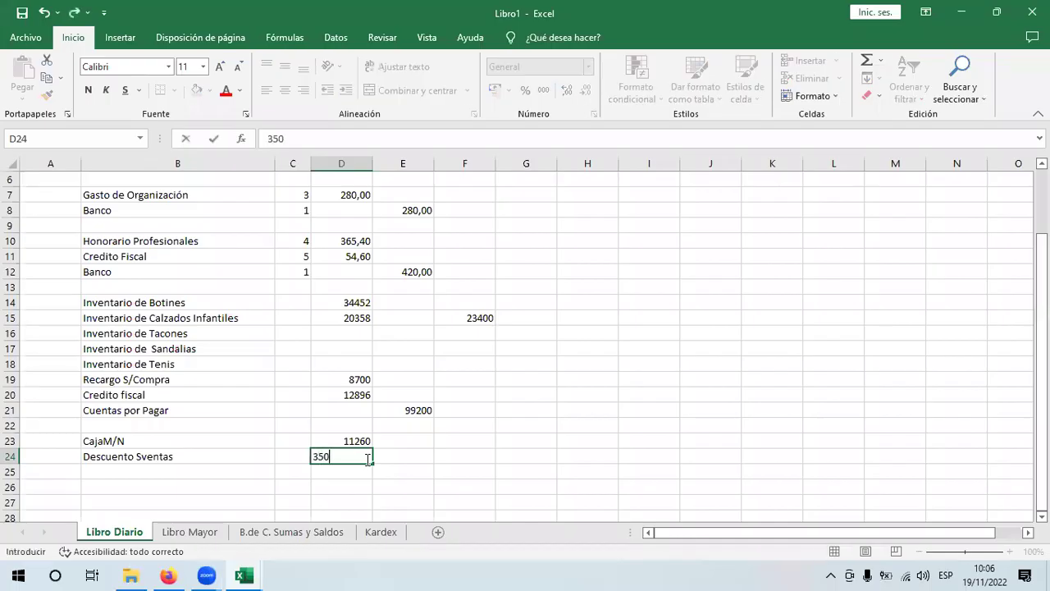
key(Return)
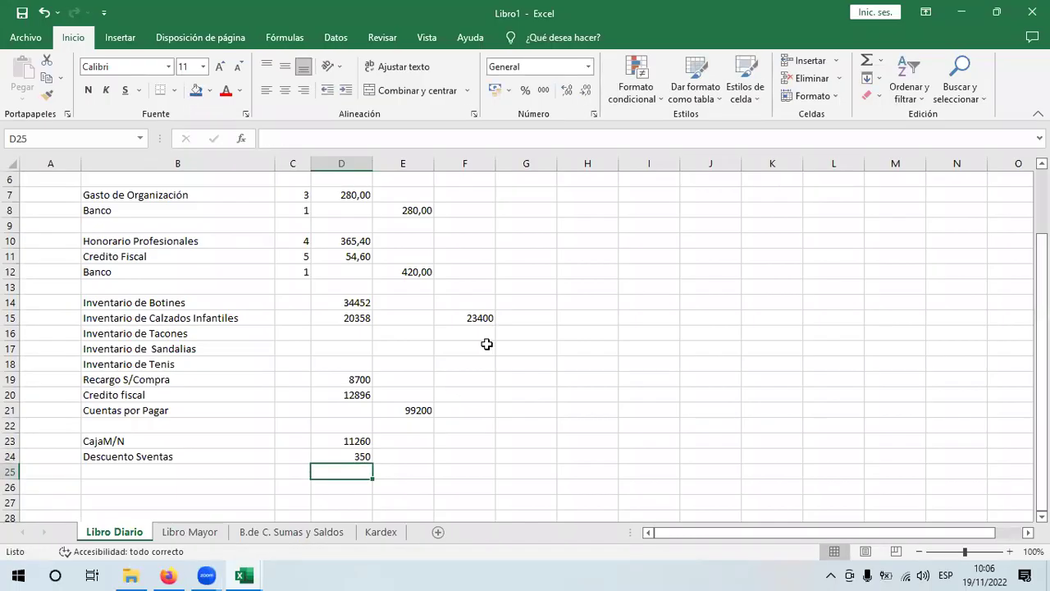
- Enter the It account in B25 and calculate its Debe amount in D25 with the formula +D23*3%
click(176, 473)
text(It)
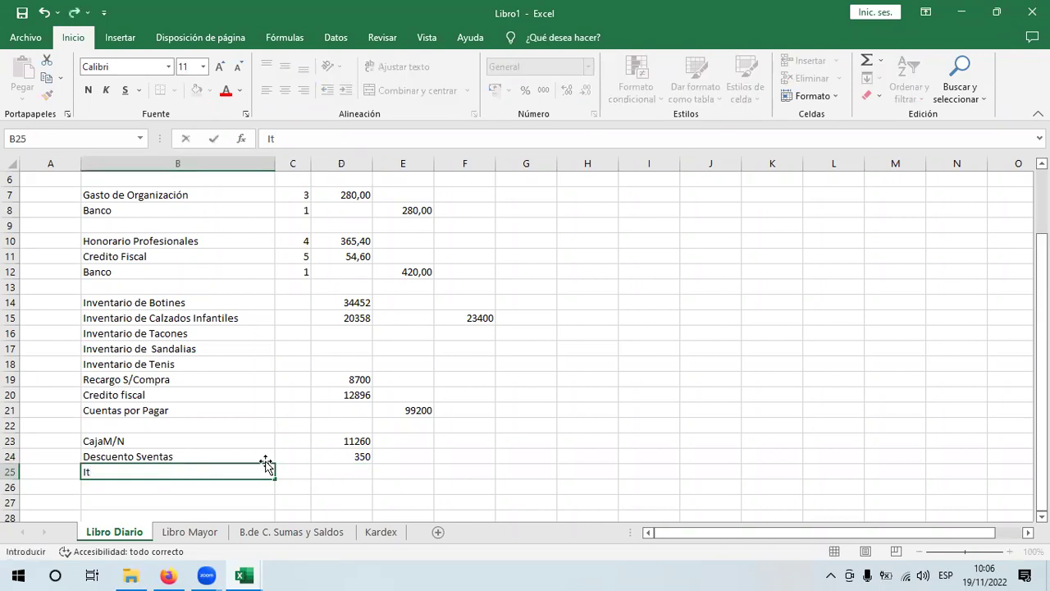
click(364, 471)
text(+)
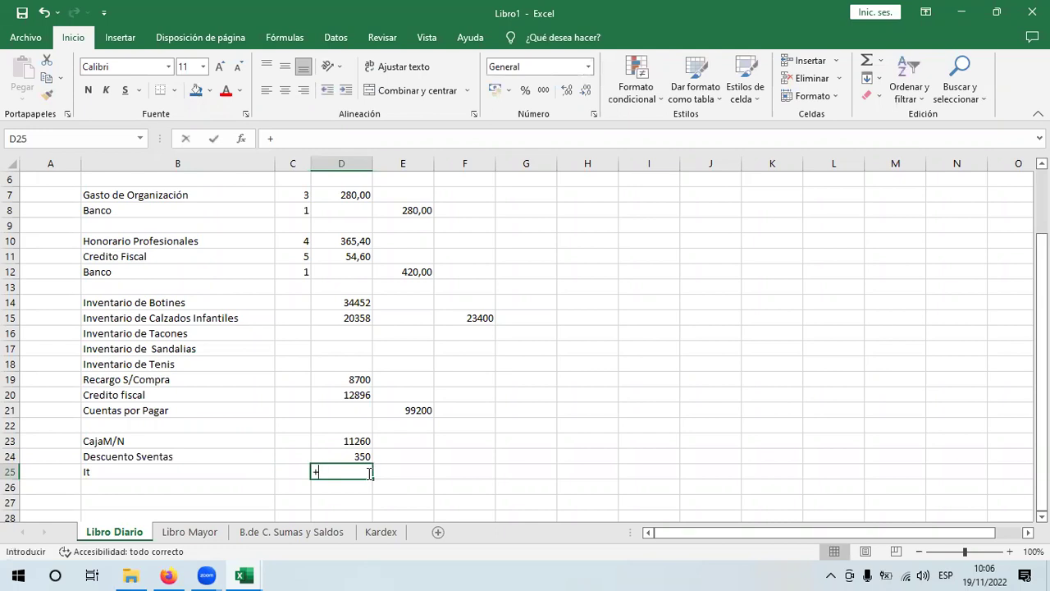
click(352, 441)
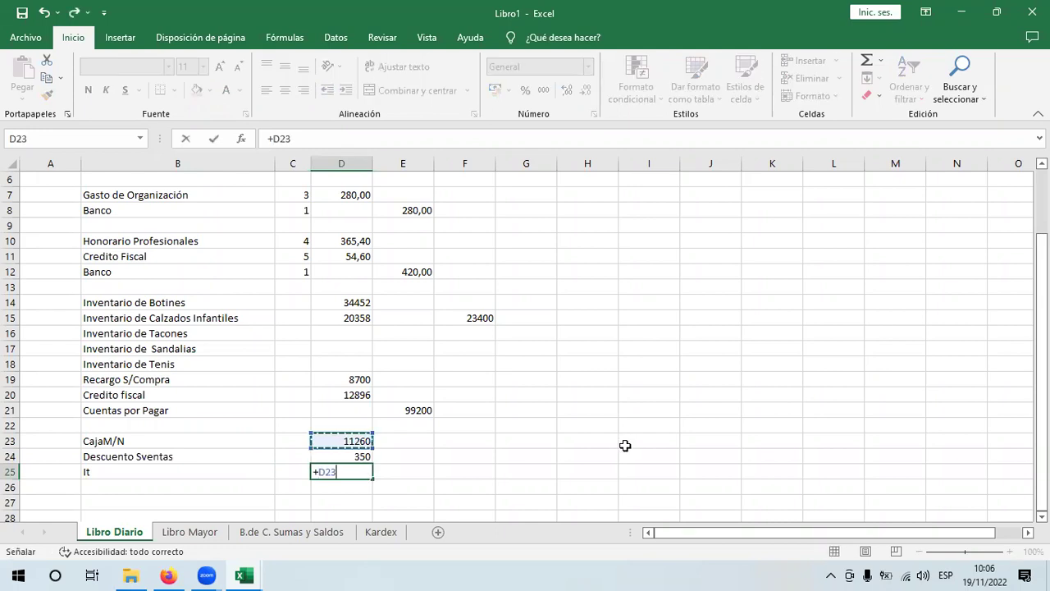
text(*3%)
key(Return)
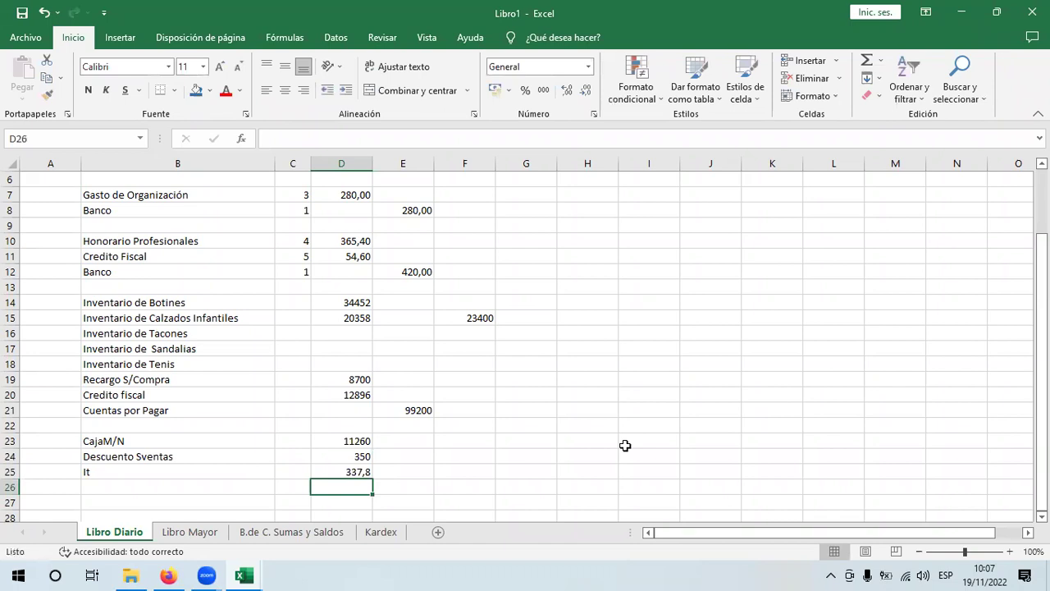
- Apply the Número format with two decimals to the sale entry's amount cells D23:E33
drag(337, 443, 415, 503)
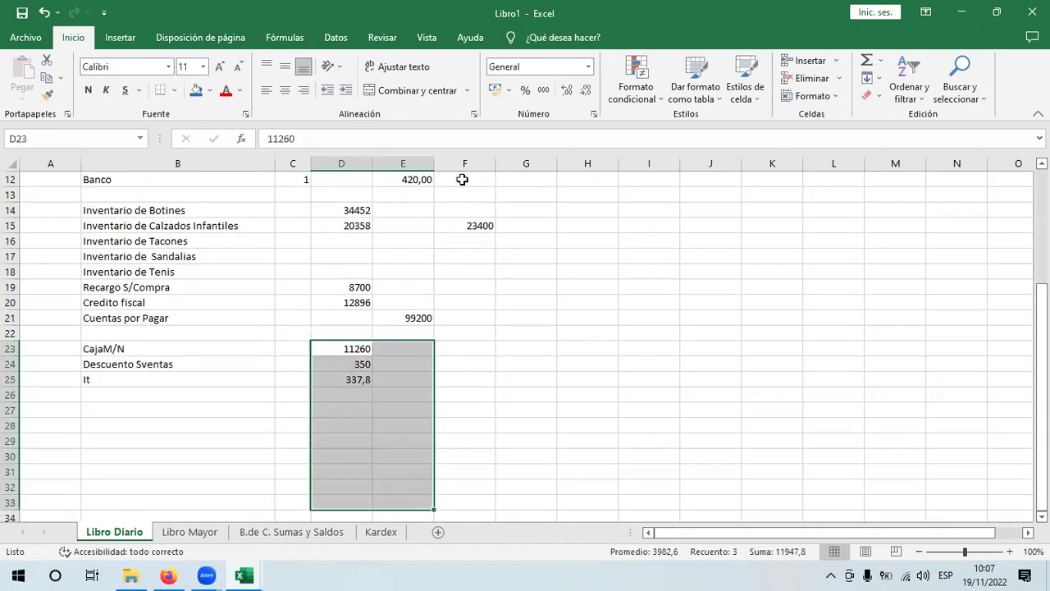
click(588, 67)
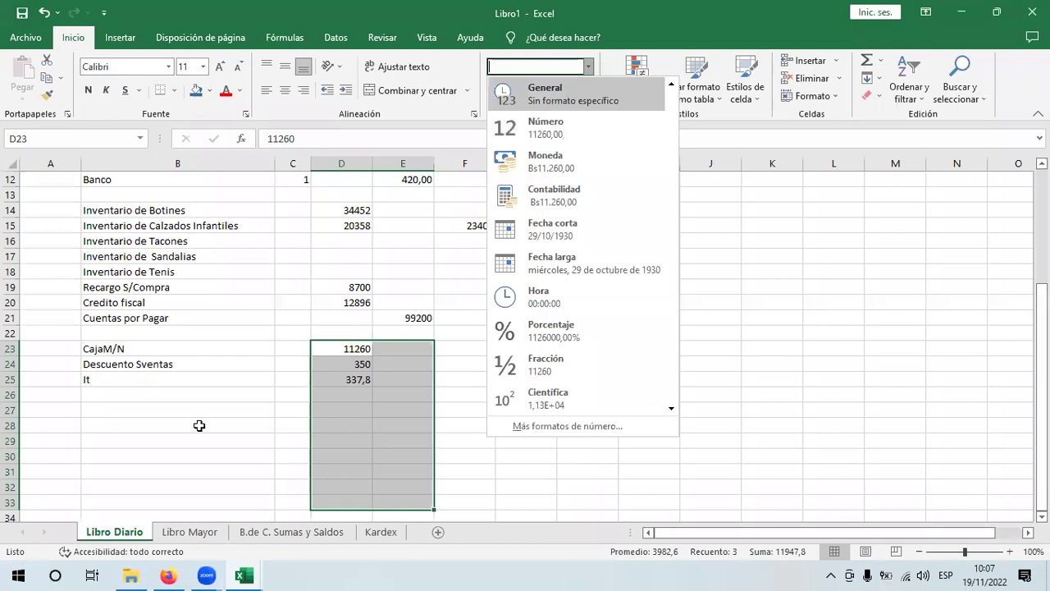
click(588, 66)
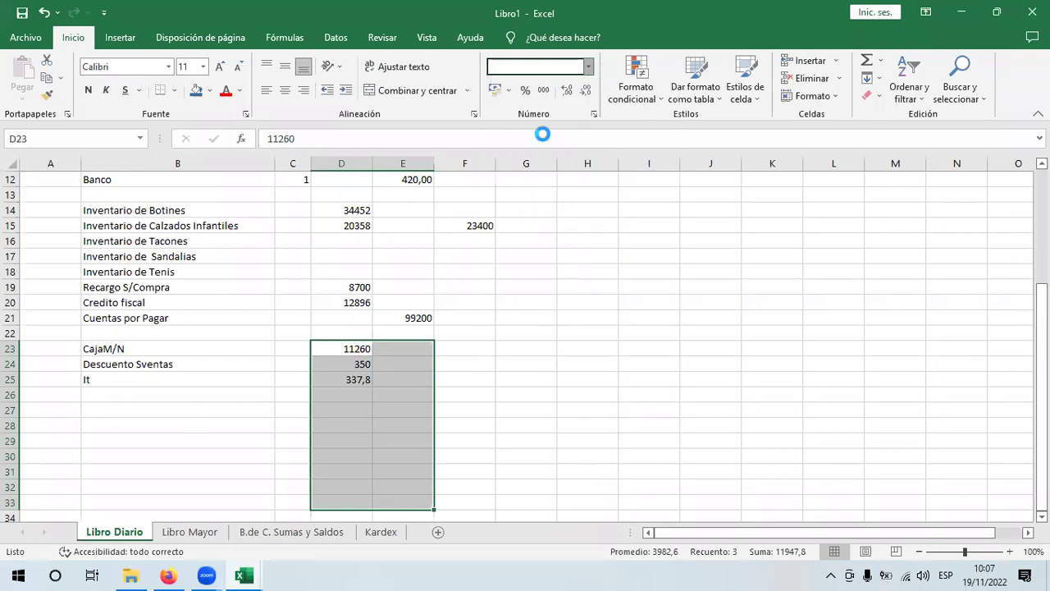
- Copy the Botines, Calzados Infantiles and Tacones inventory account names from B14:B16 into the sale entry starting at B26
click(152, 393)
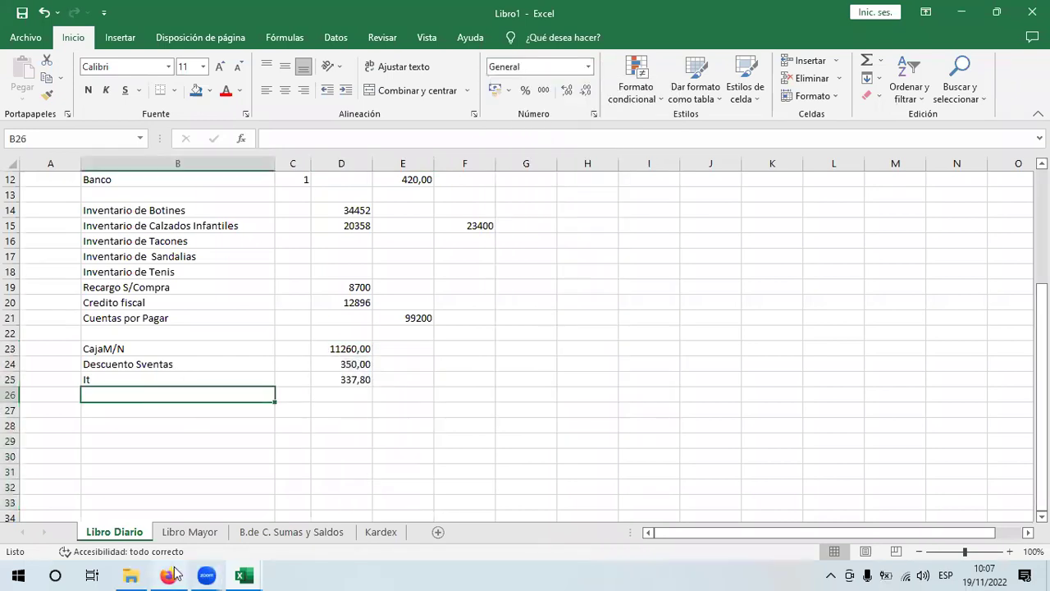
key(alt+Tab)
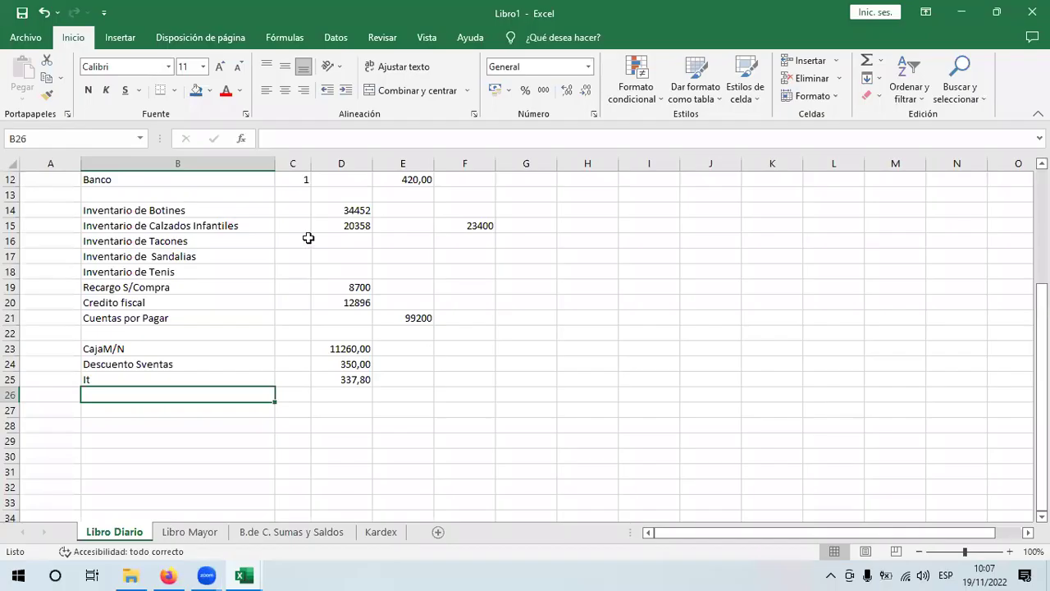
key(alt+Tab)
drag(174, 211, 177, 240)
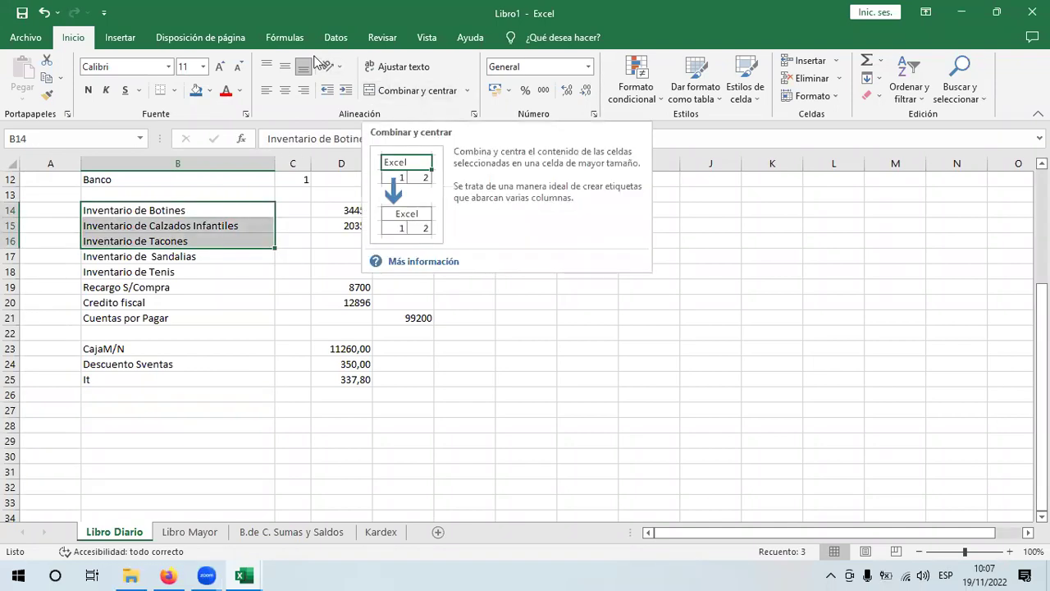
click(48, 75)
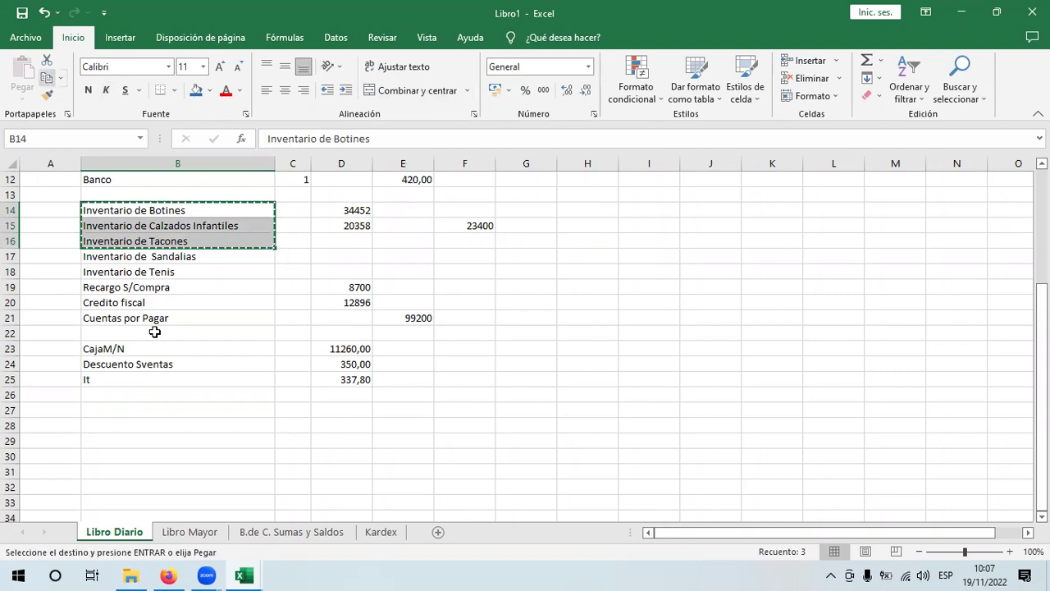
click(163, 396)
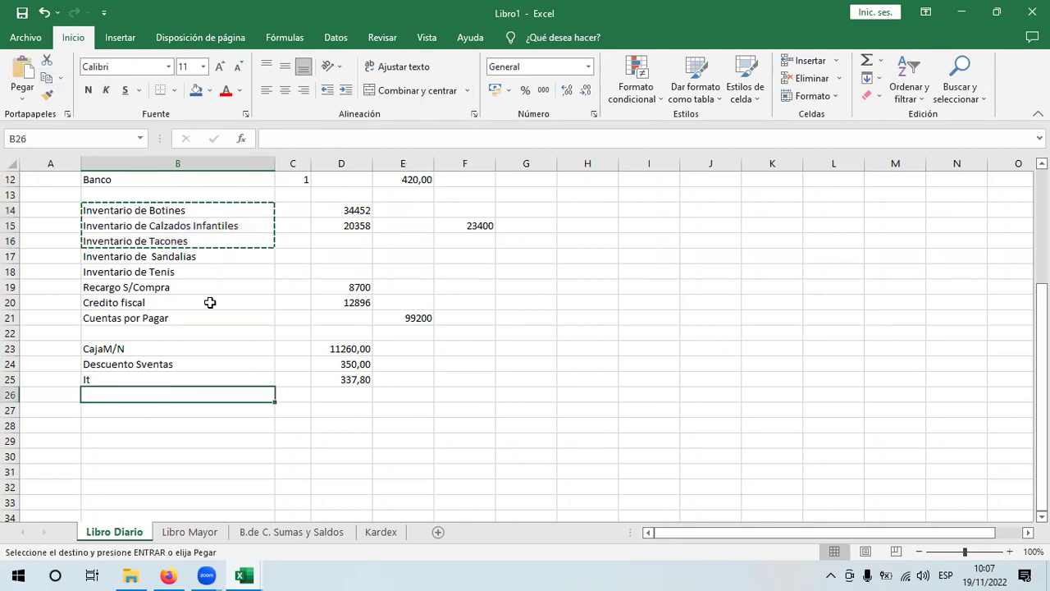
click(27, 74)
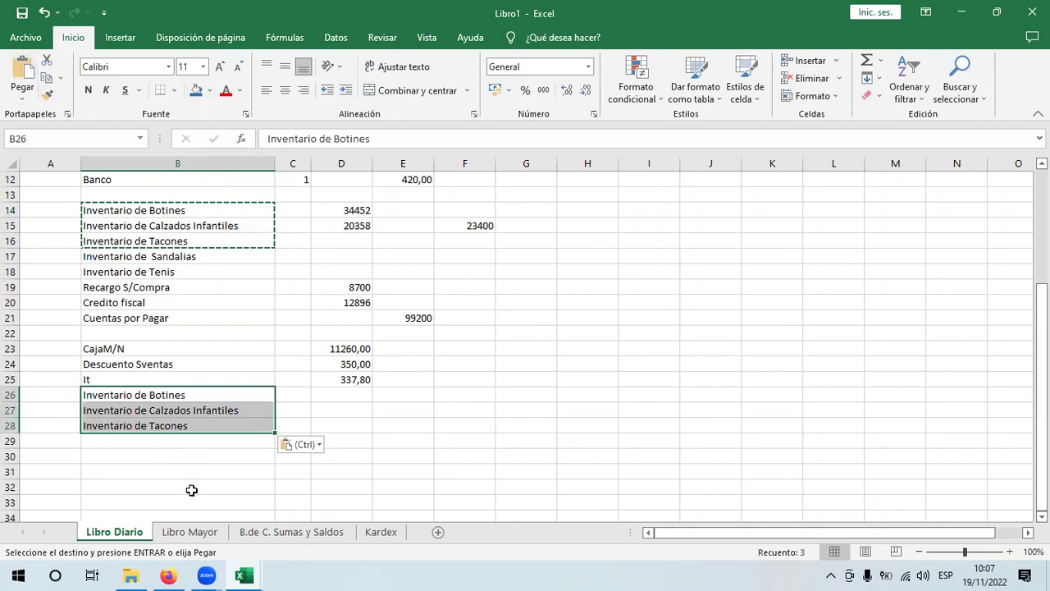
- Paste the same three inventory account names again starting at B32, below the first copy
key(Down)
key(Down)
key(Down)
key(Down)
key(Down)
key(Down)
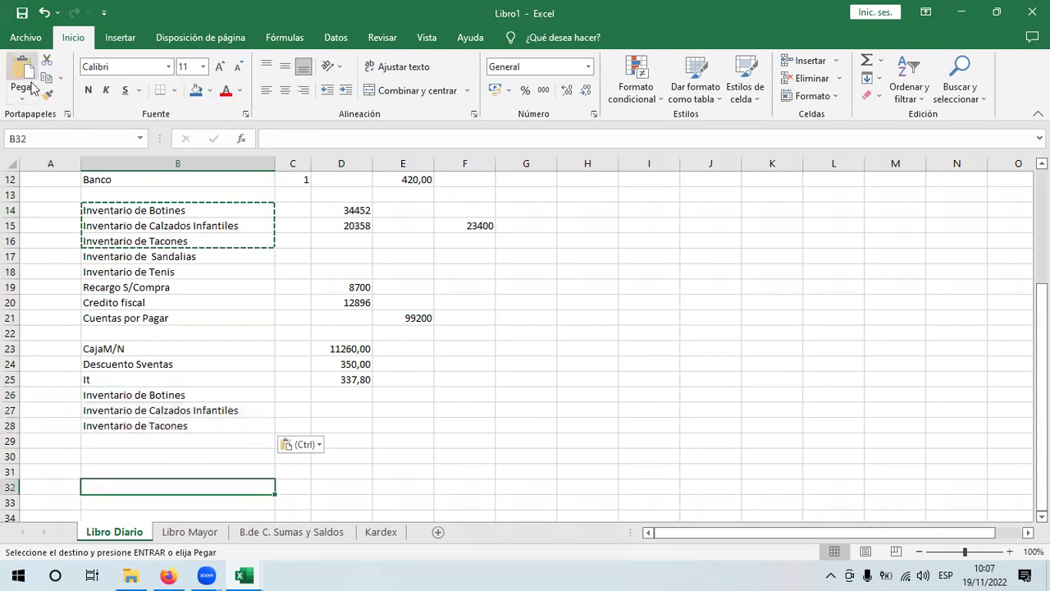
key(ctrl+v)
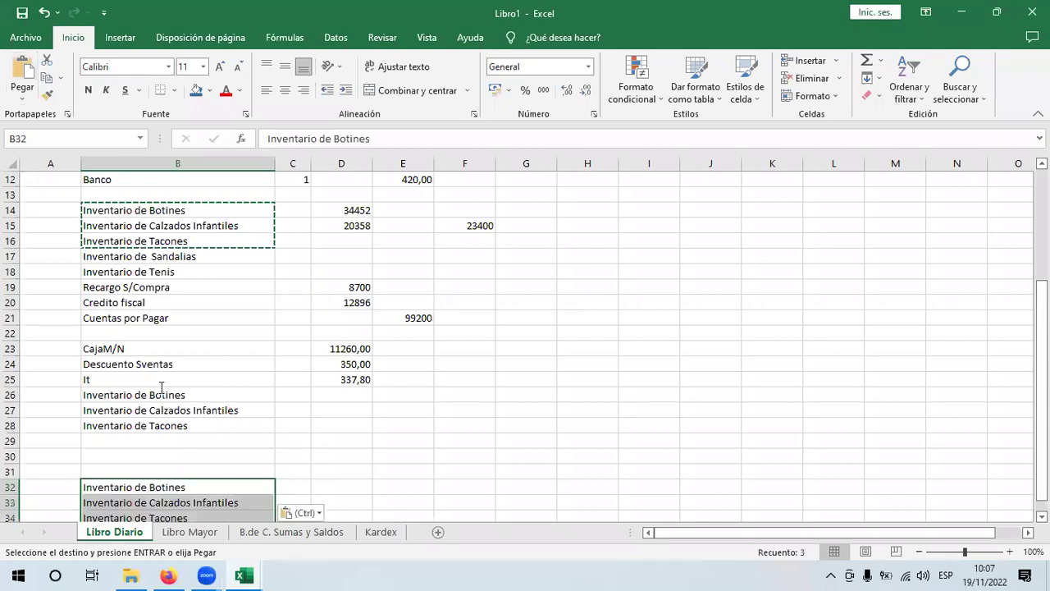
- Replace Inventario with Costo in B26 and B27 so they read Costo de Botines and Costo de Calzados Infantiles
double_click(114, 394)
double_click(121, 393)
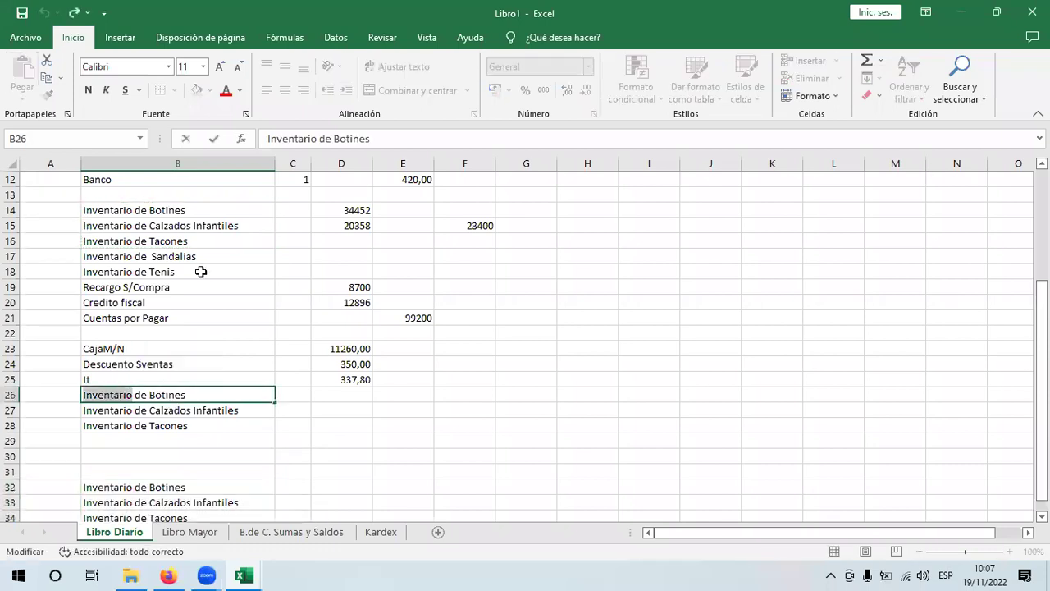
text(Costo)
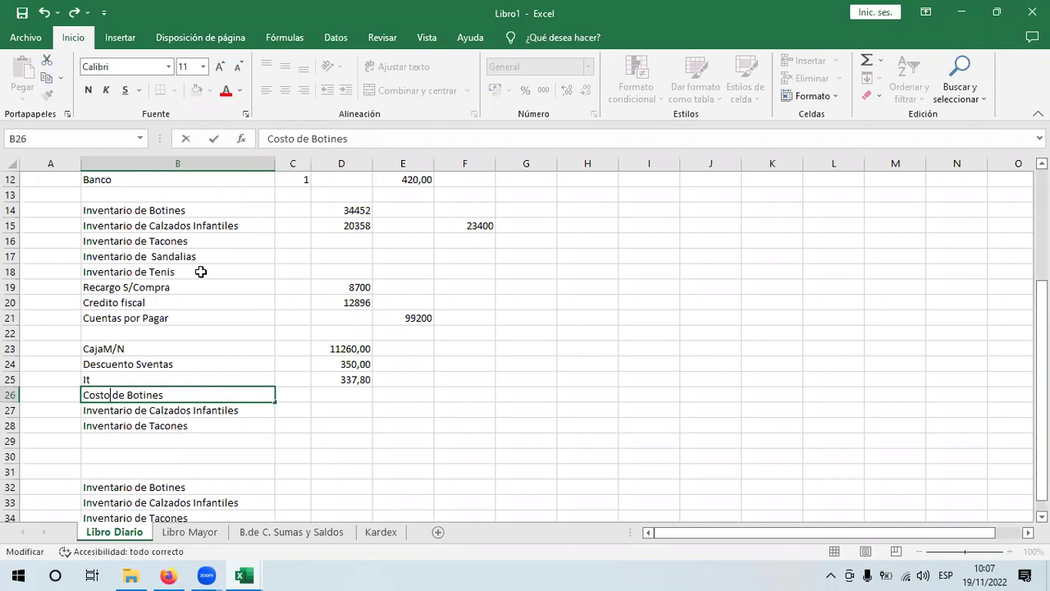
key(Return)
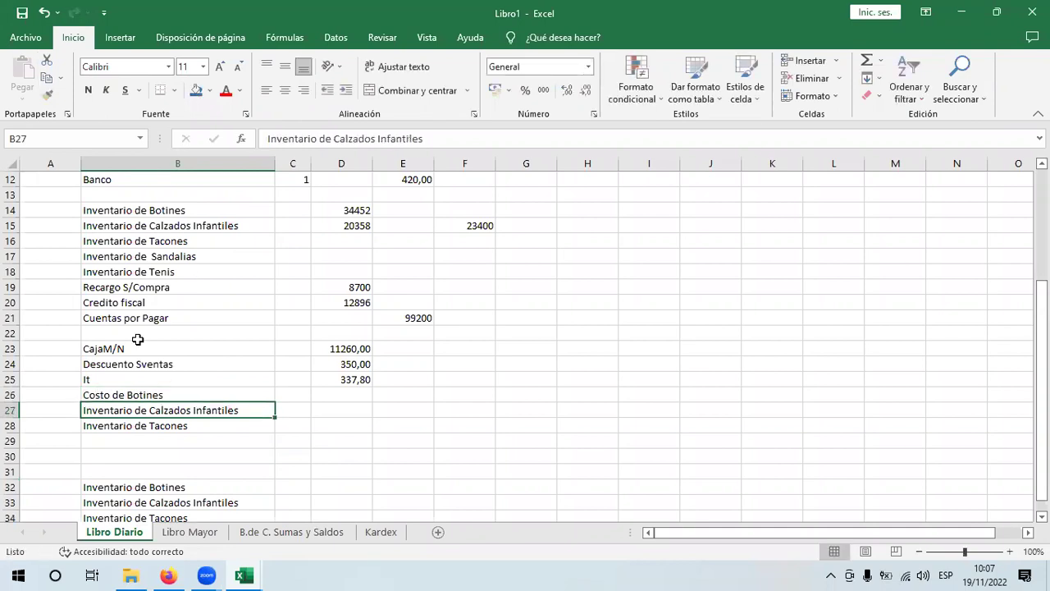
double_click(112, 409)
double_click(112, 409)
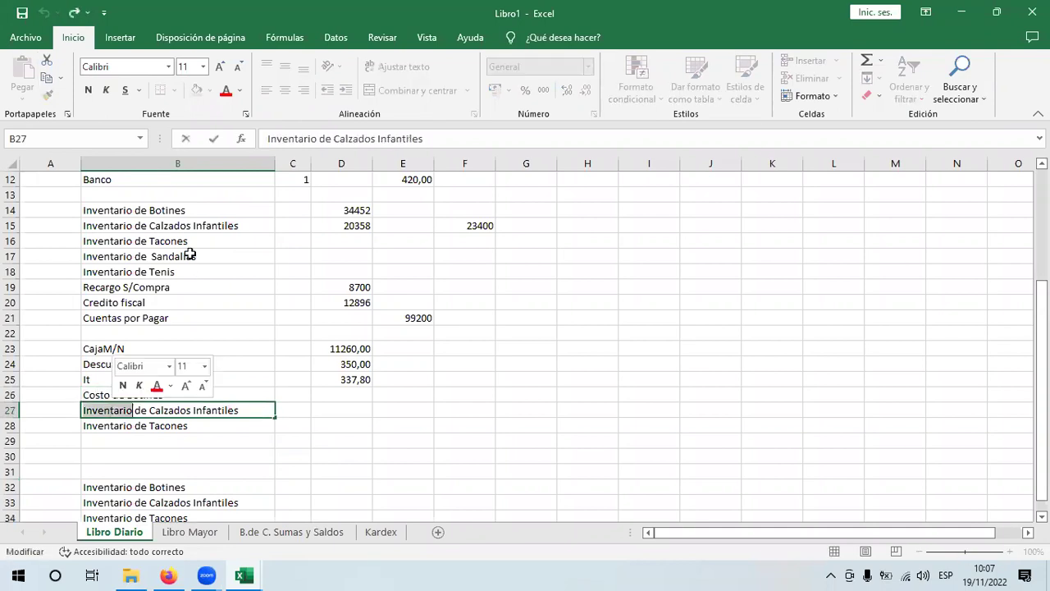
text(Co)
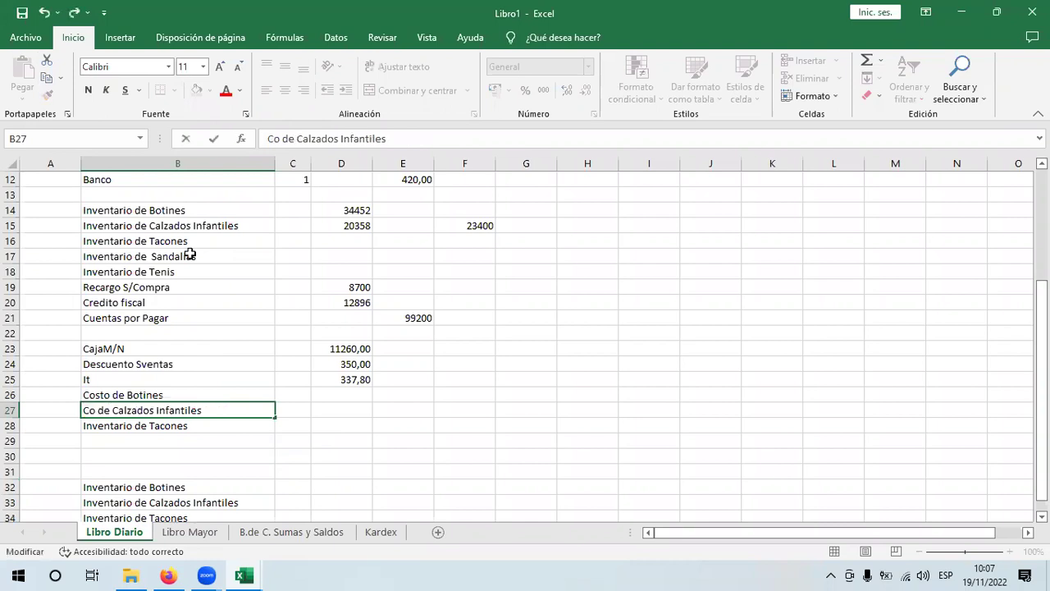
text(s)
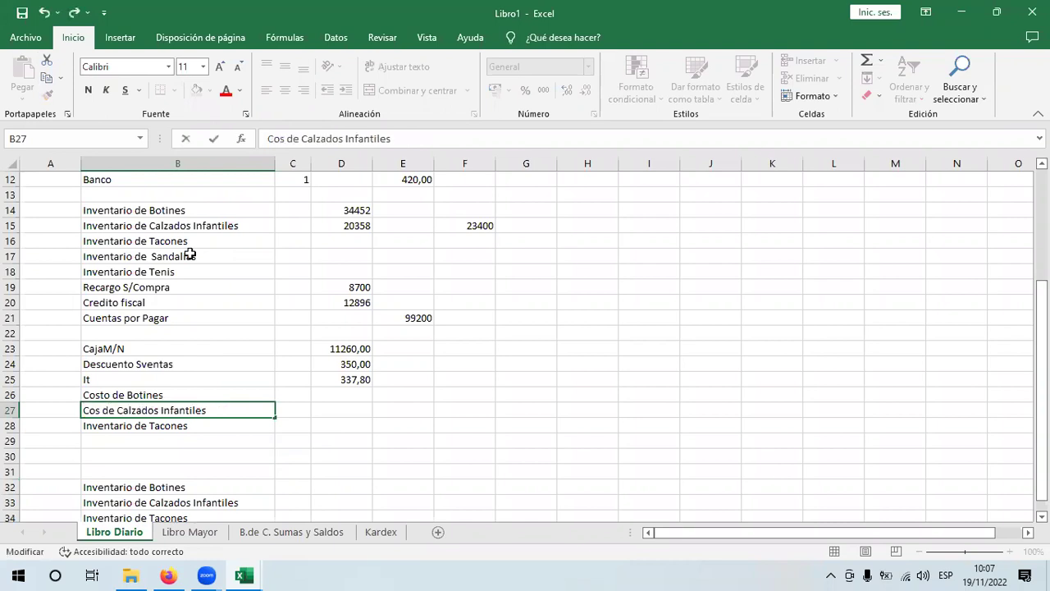
text(to)
key(Return)
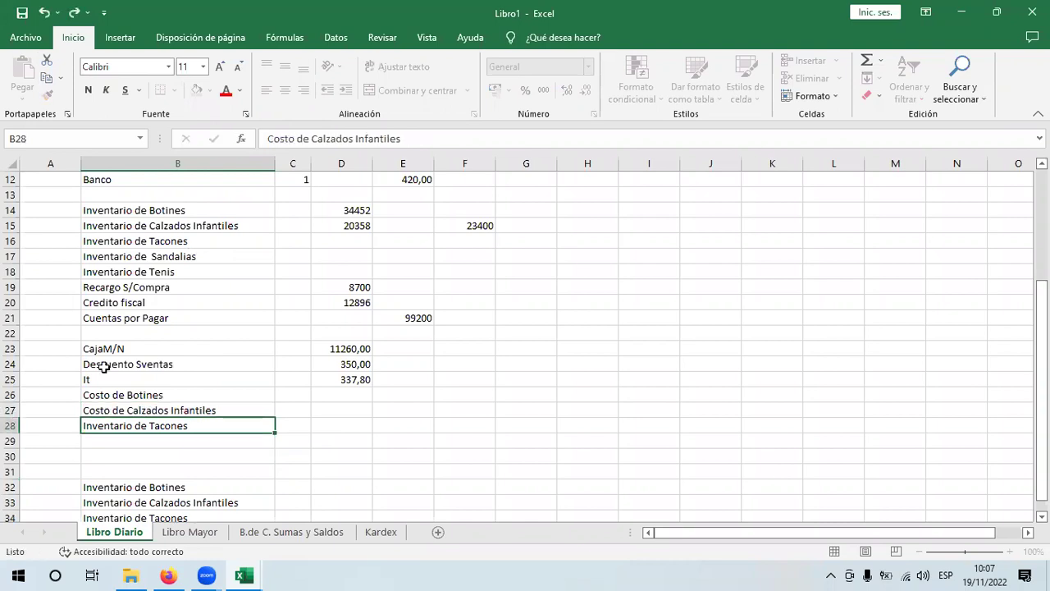
- Replace Inventario with Costo in B28 so the account reads Costo de Tacones
double_click(113, 423)
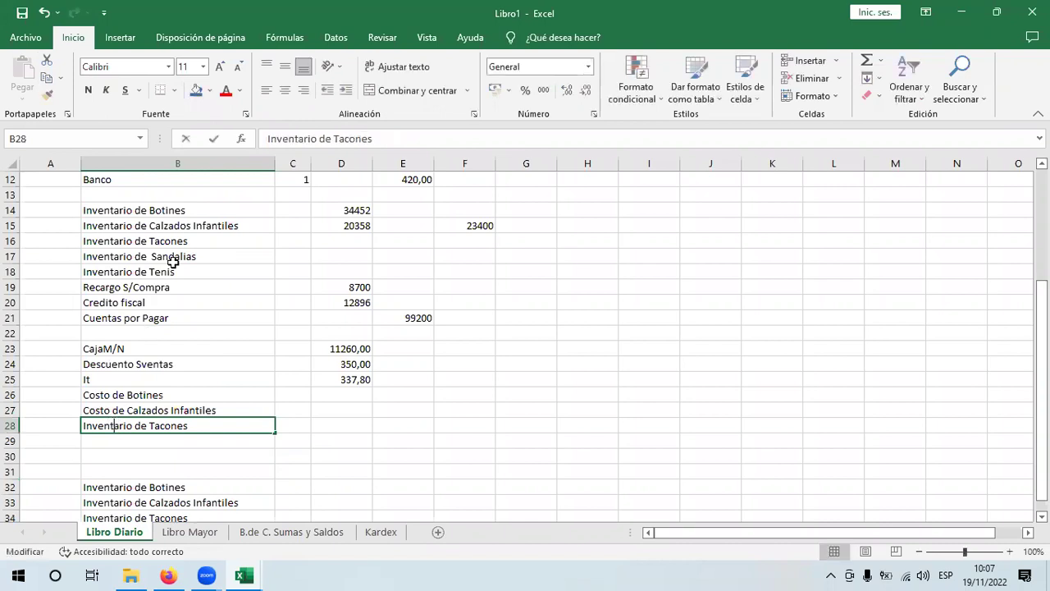
text(Cost)
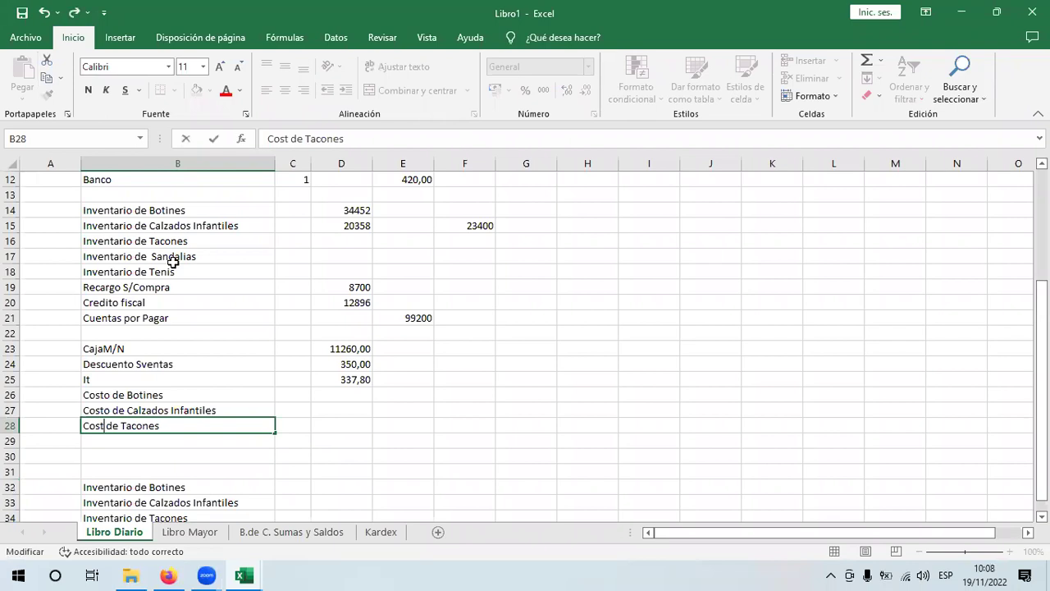
text(o)
key(Return)
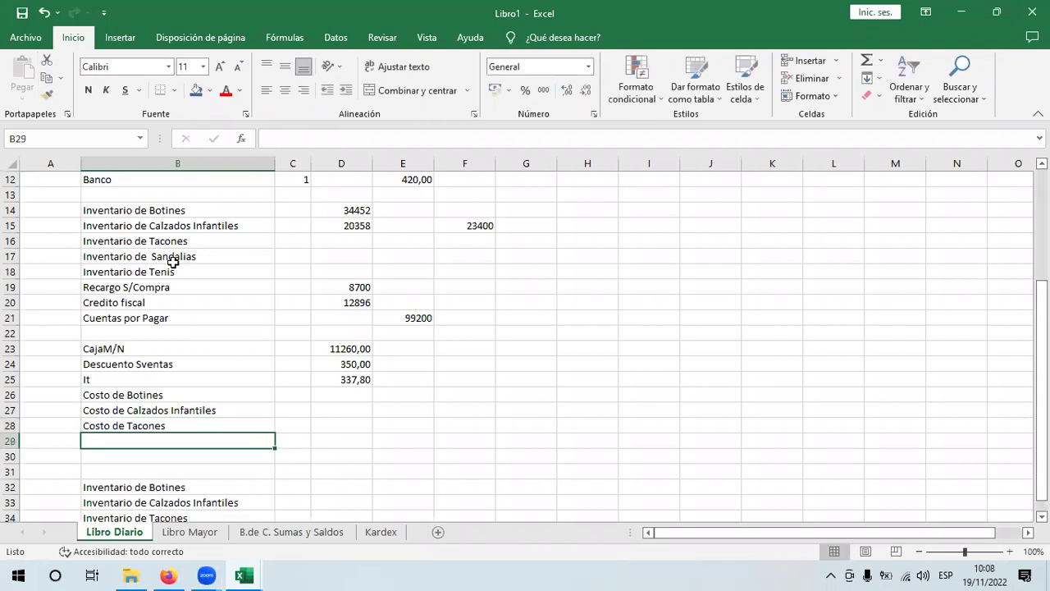
- Enter the Costo de Botines amount in D26 as +156,60*12, using the Kardex unit cost and the invoice quantity
click(364, 392)
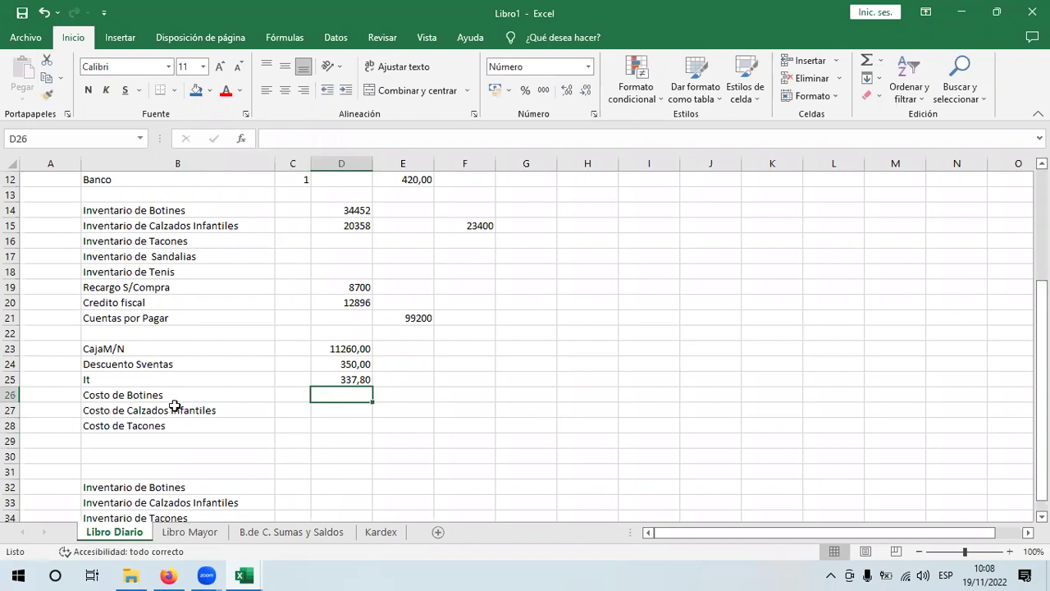
click(382, 532)
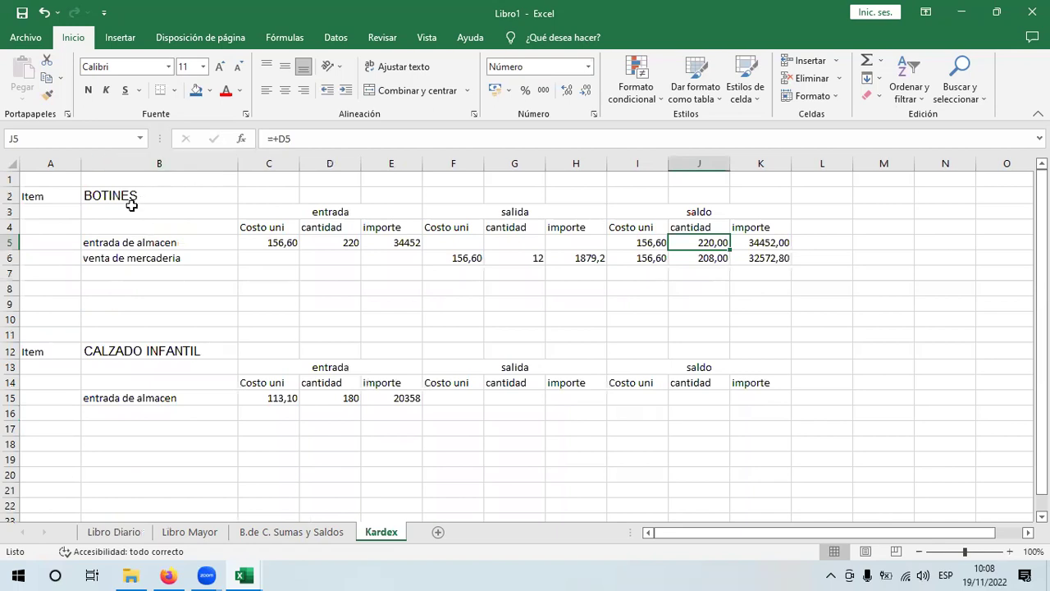
click(163, 201)
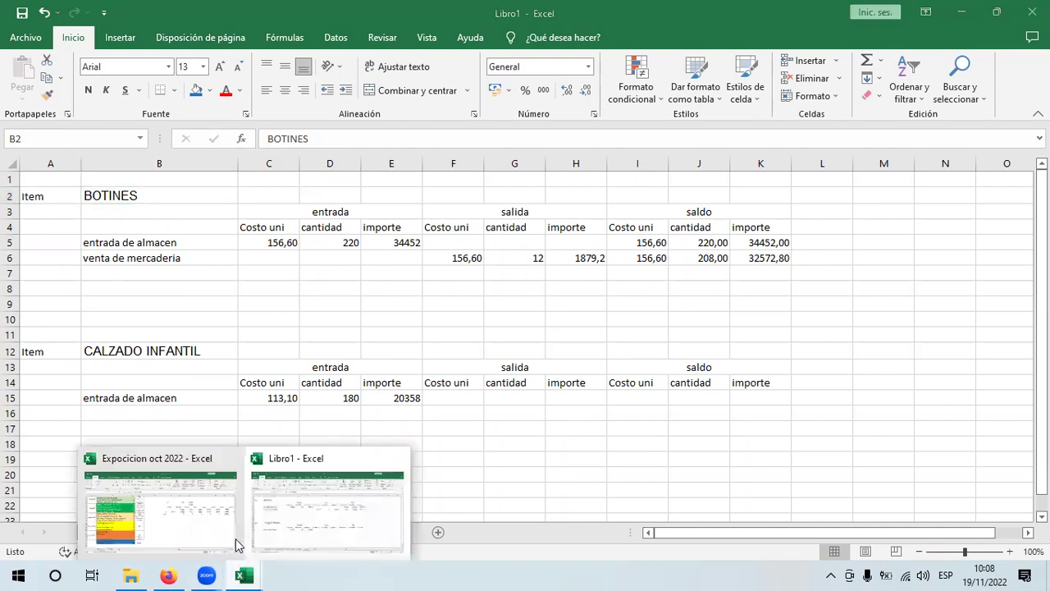
click(107, 531)
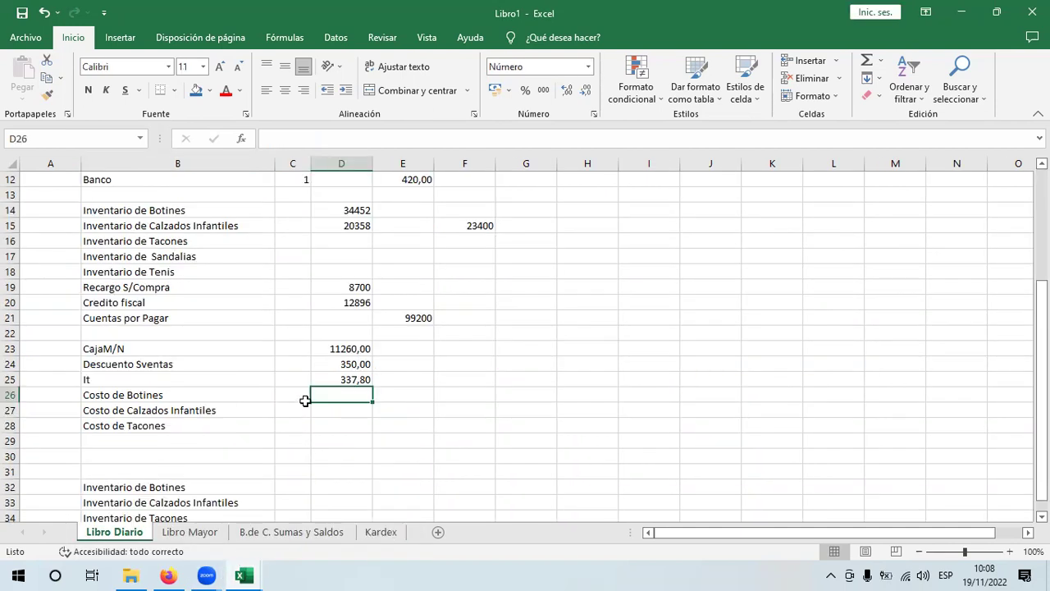
text(*)
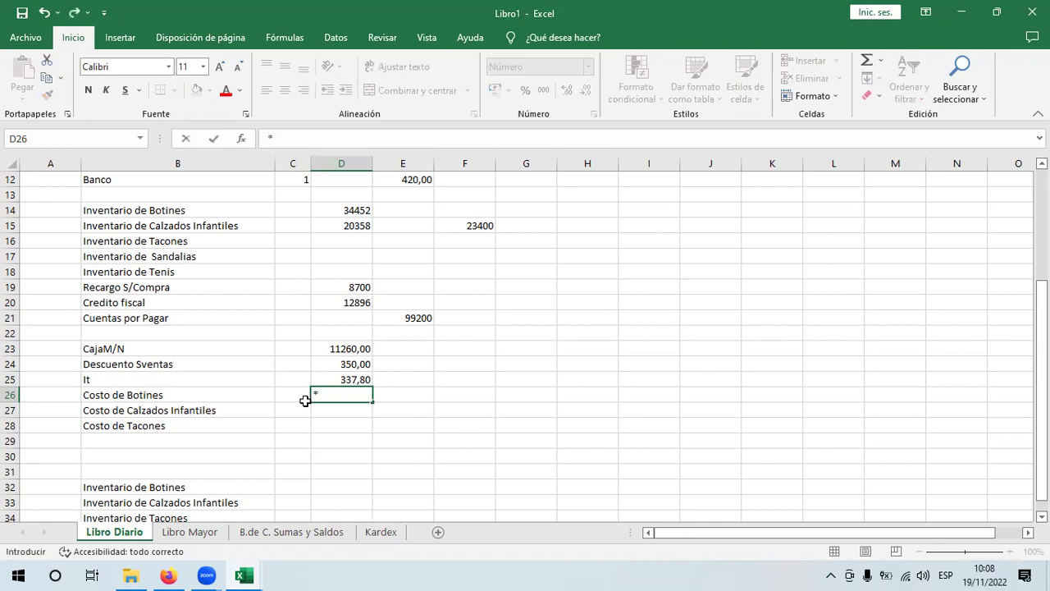
key(BackSpace)
text(+1)
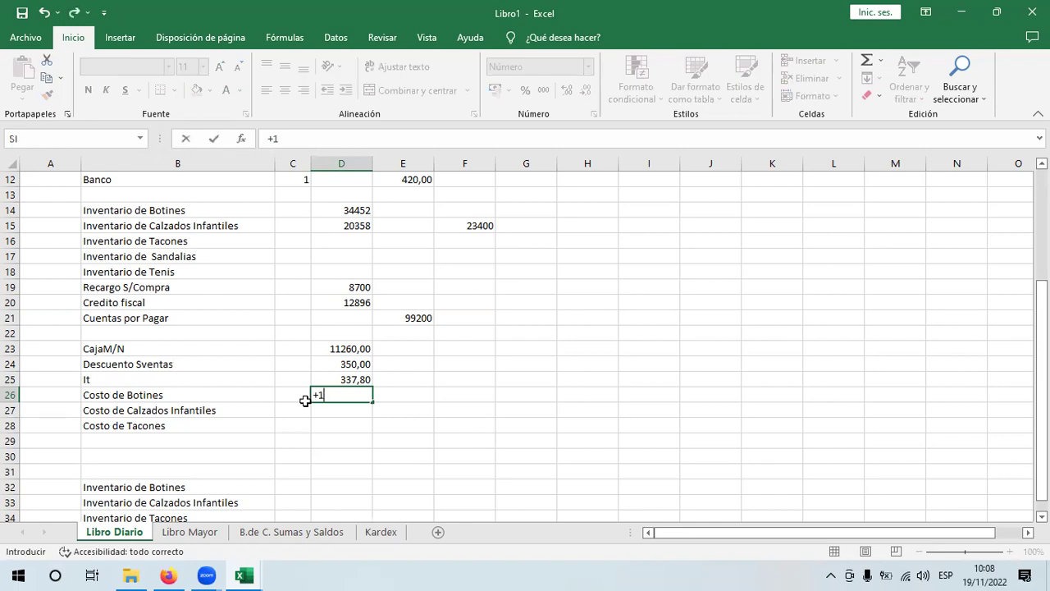
text(56,60)
click(168, 572)
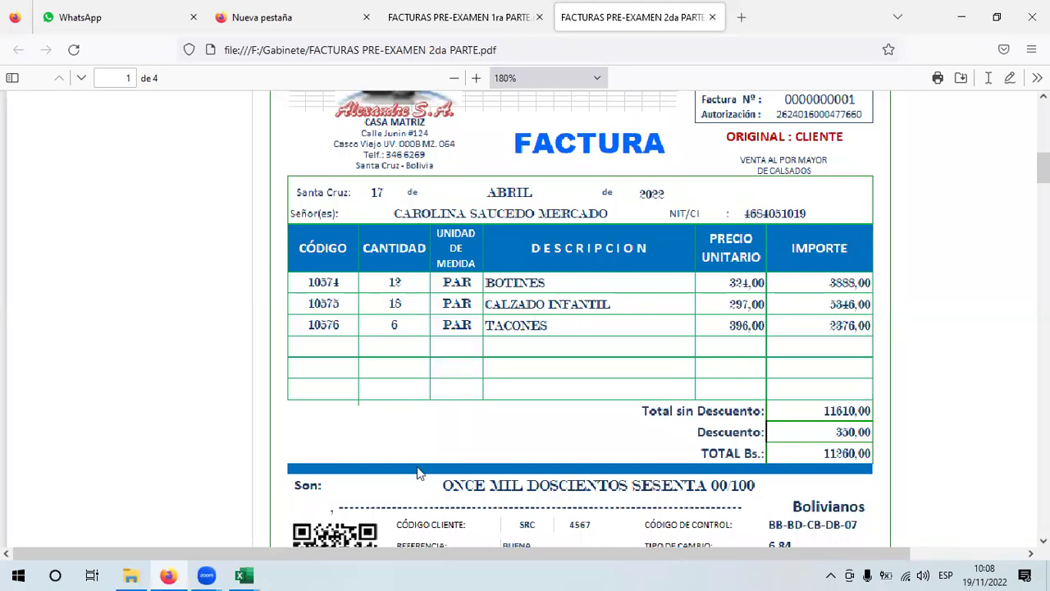
mouse_move(243, 575)
click(277, 515)
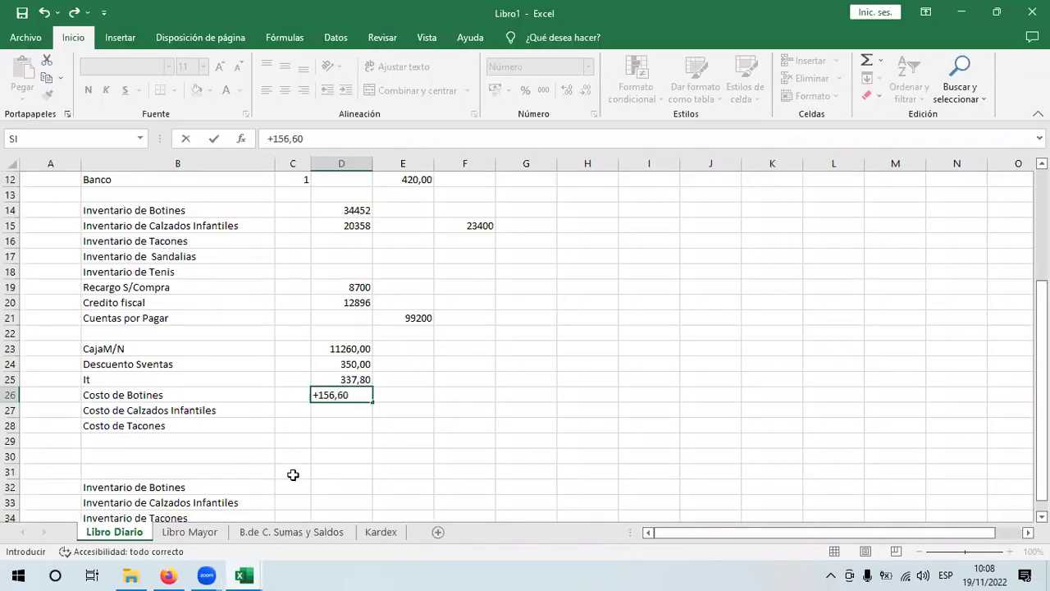
text(+156,60*12)
key(Return)
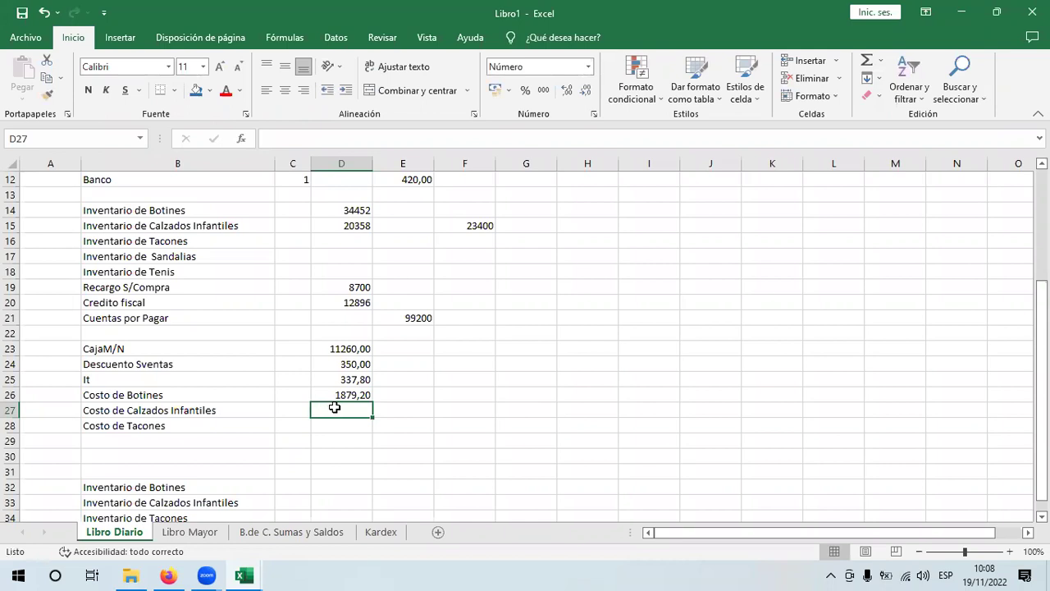
- Enter the Costo de Calzados Infantiles amount in D27 as +113,10*18, using the Kardex unit cost and the invoice quantity
text(+)
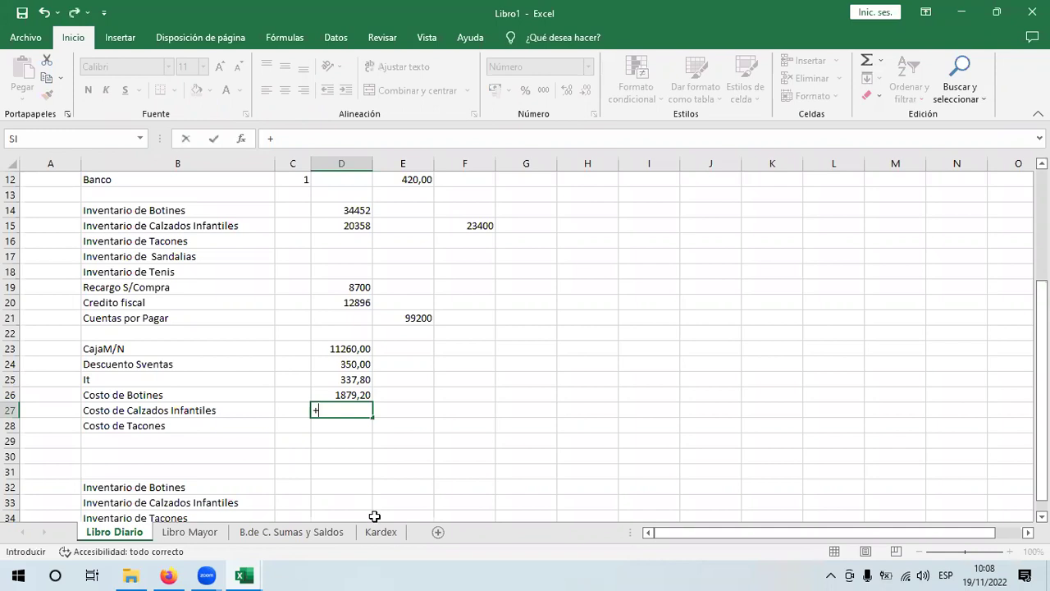
click(379, 533)
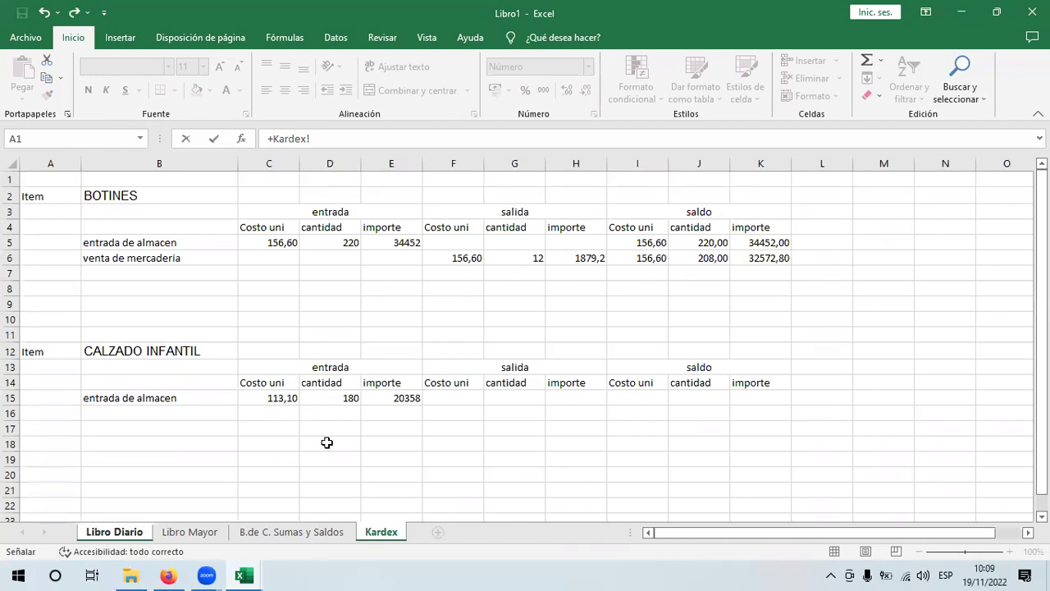
click(131, 531)
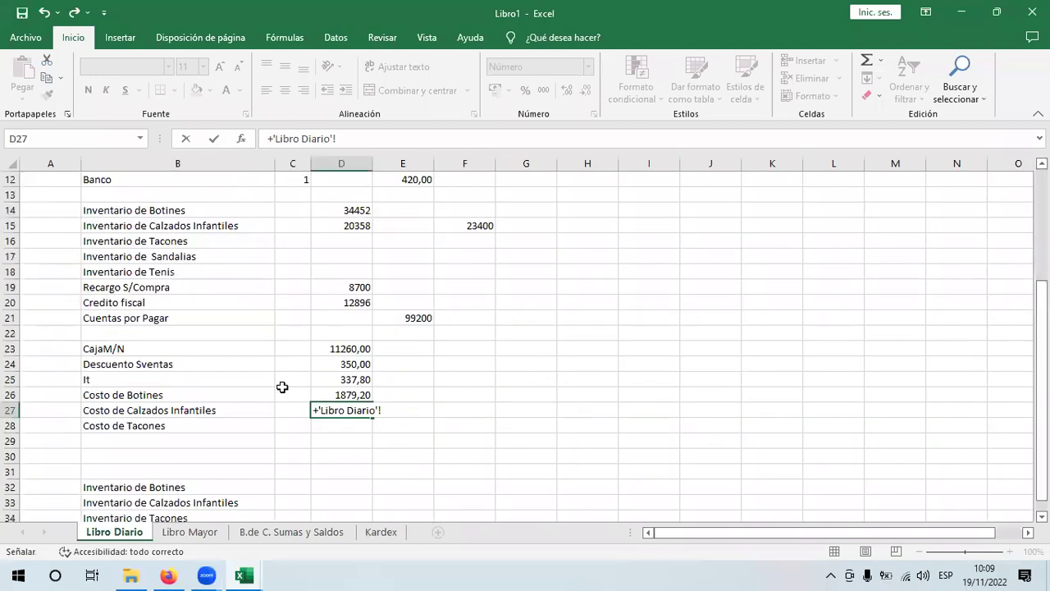
key(BackSpace)
key(BackSpace)
key(BackSpace)
key(BackSpace)
key(BackSpace)
key(BackSpace)
key(BackSpace)
key(BackSpace)
key(BackSpace)
key(BackSpace)
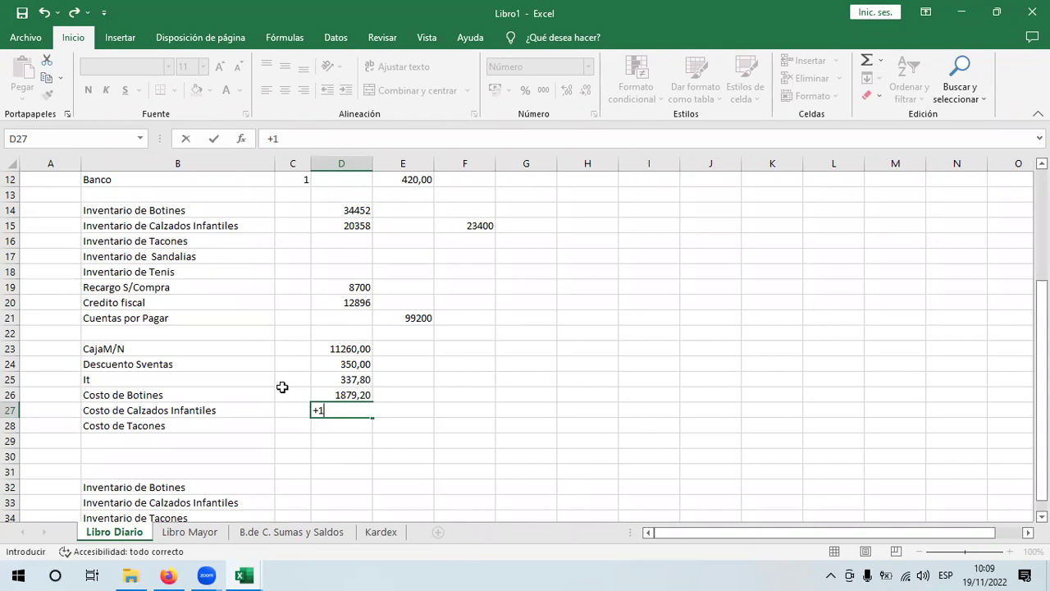
text(3,10*)
click(167, 575)
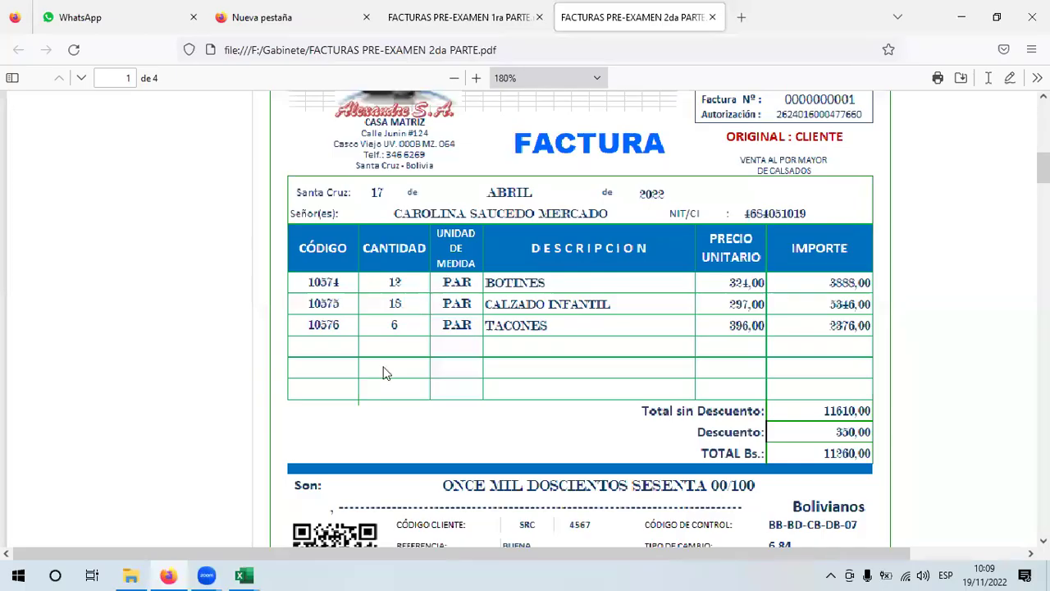
mouse_move(243, 575)
click(292, 505)
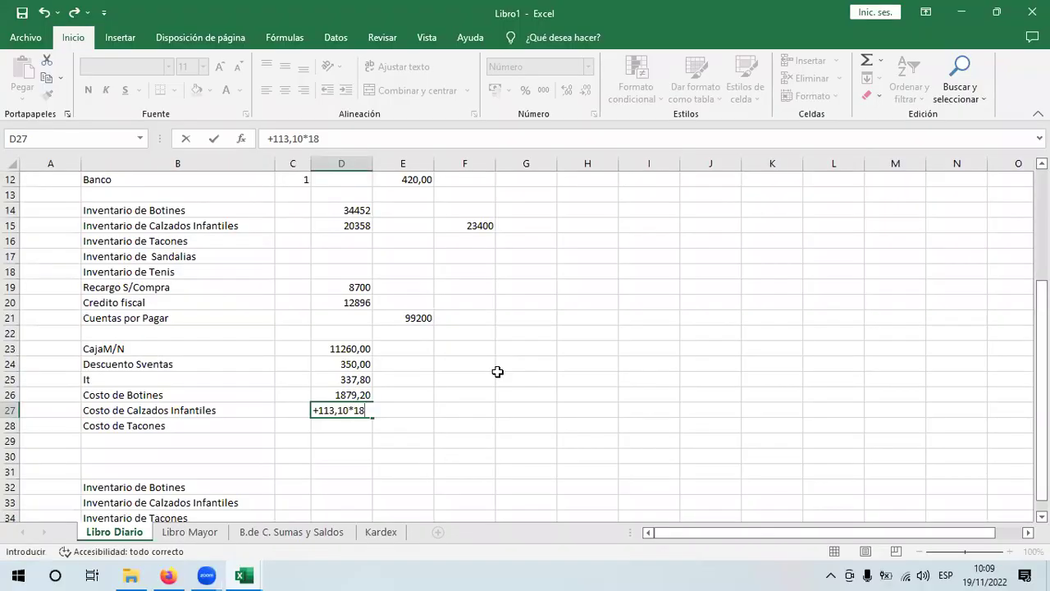
key(Return)
click(363, 408)
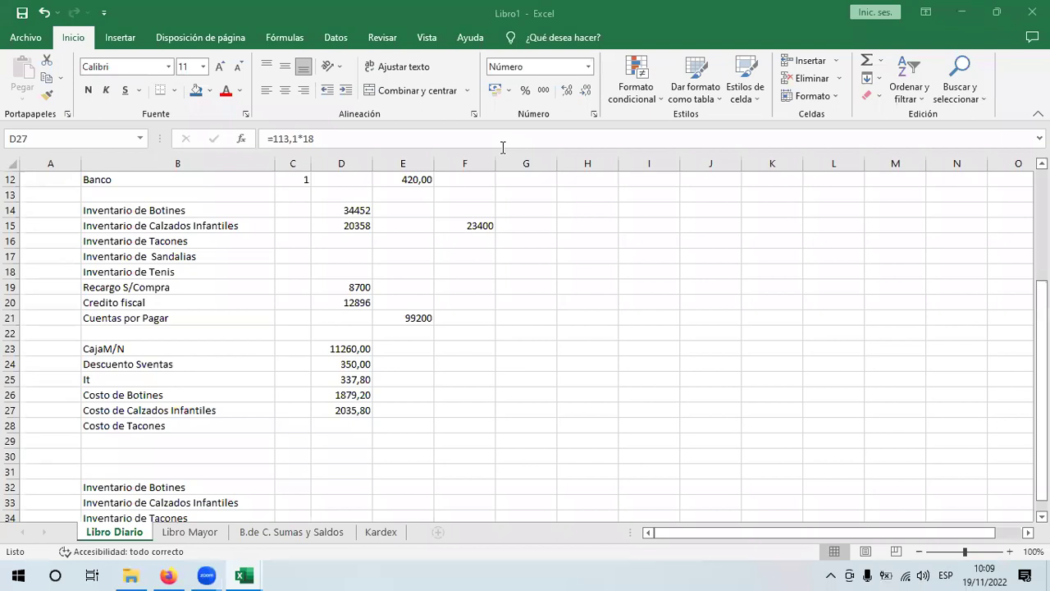
- Add the account Venta de Mercaderia in B29, below Costo de Tacones
click(321, 426)
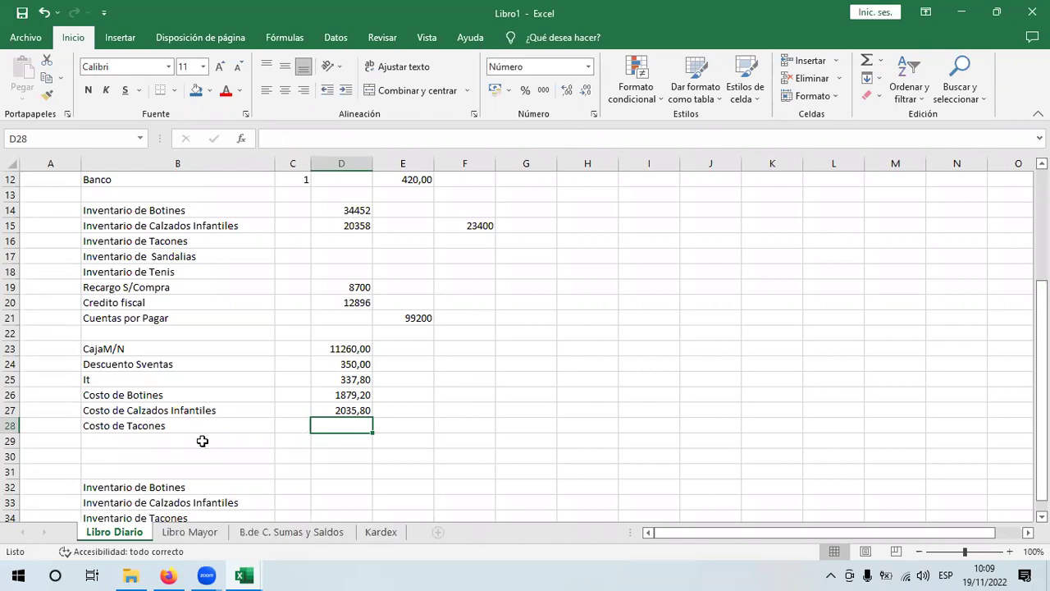
click(165, 437)
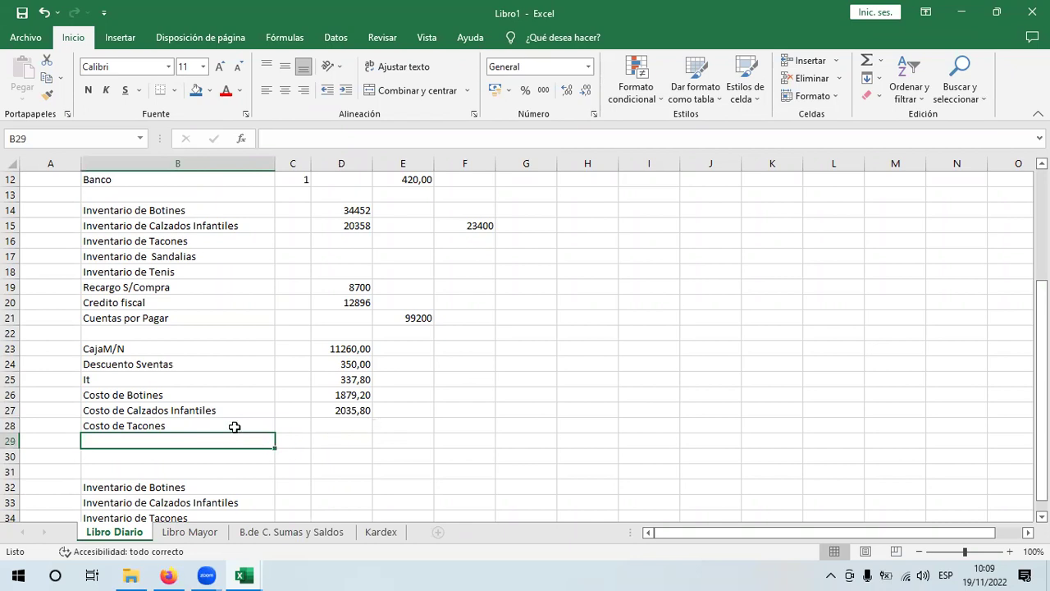
click(349, 333)
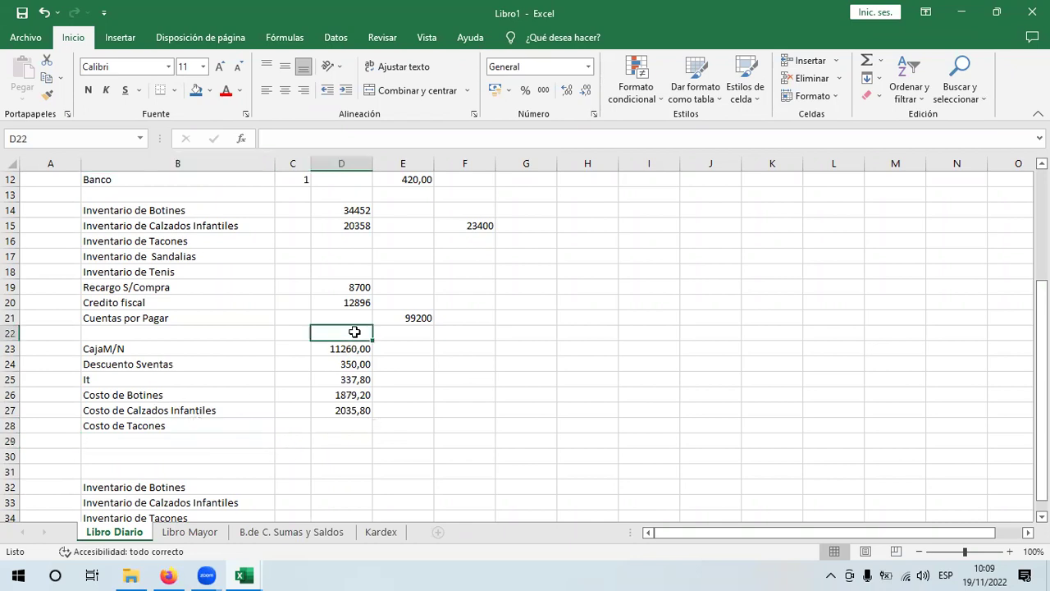
click(176, 447)
text(Venta)
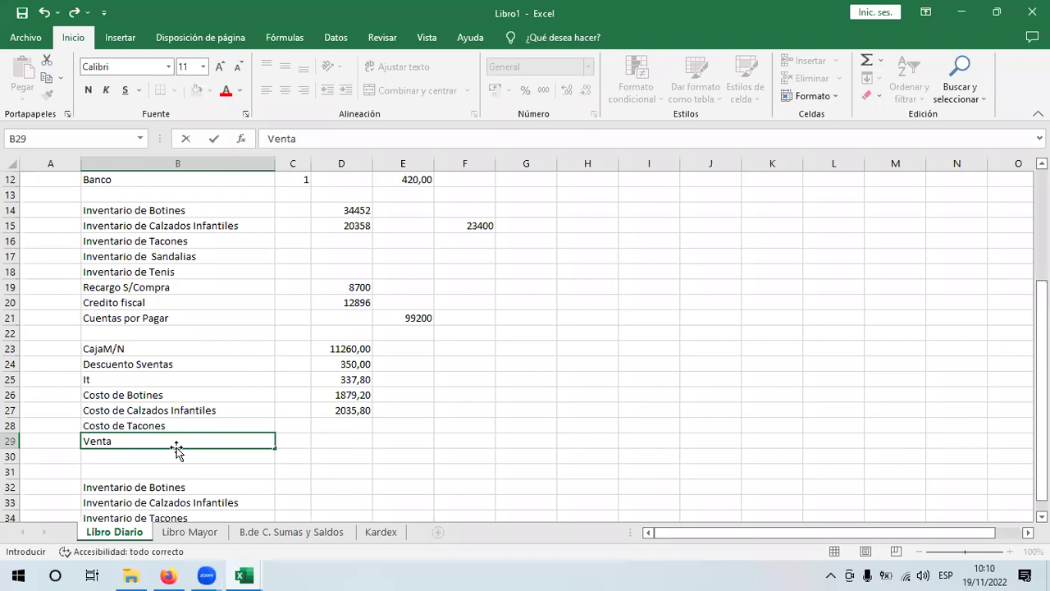
text( de Mercaderia)
key(Return)
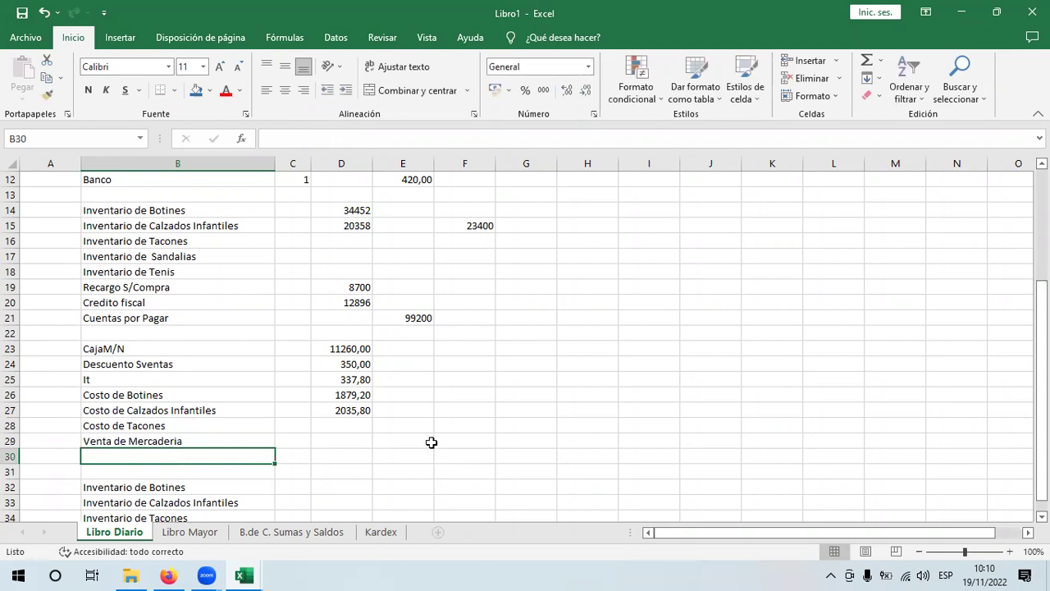
- Calculate the Venta de Mercaderia credit in E29 as 87% of cash plus discount with +(D23+D24)*87%
click(431, 442)
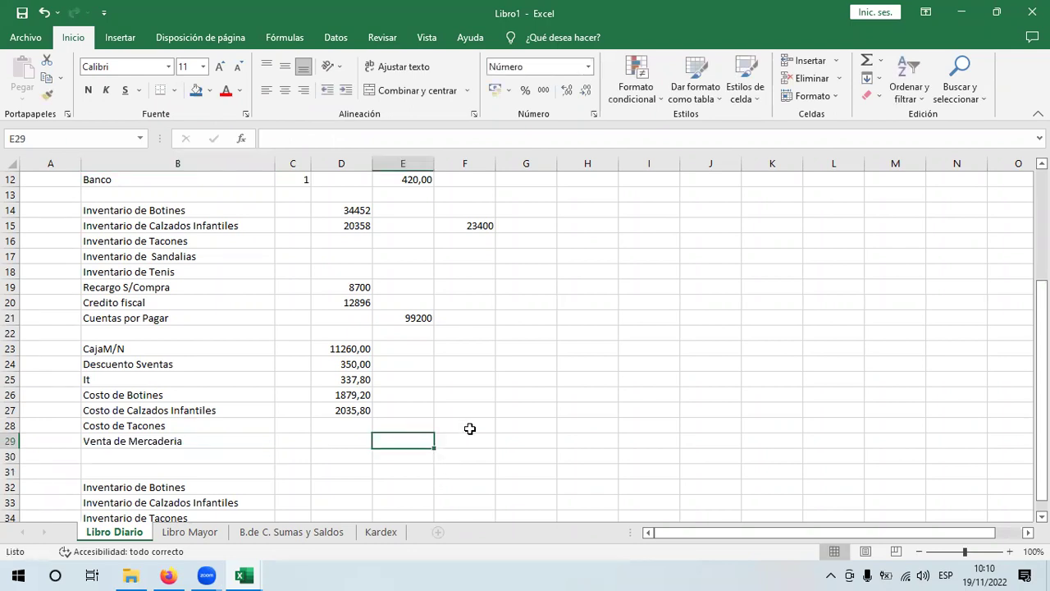
text(+()
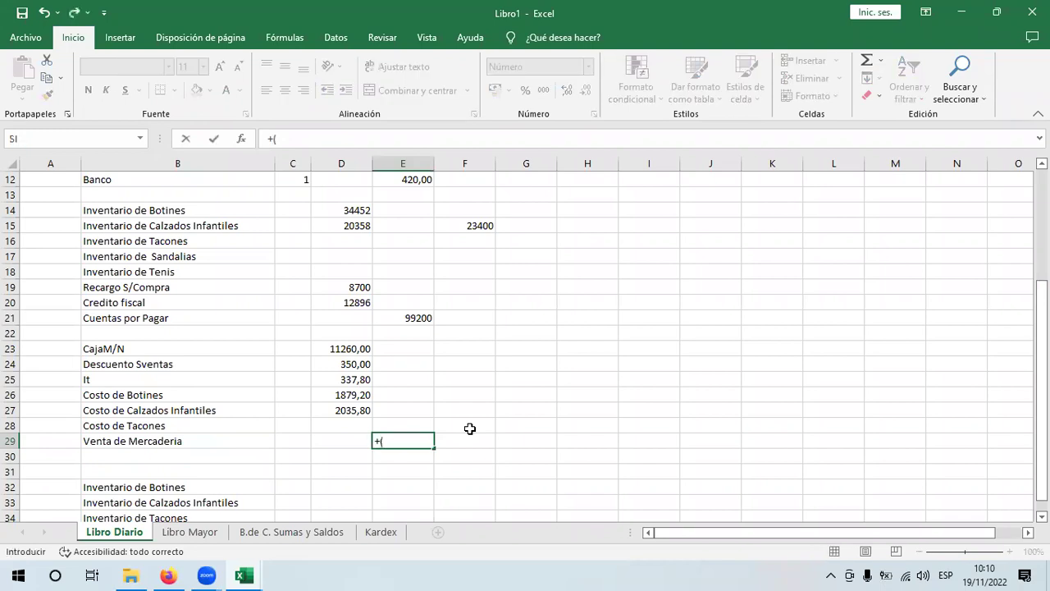
click(361, 347)
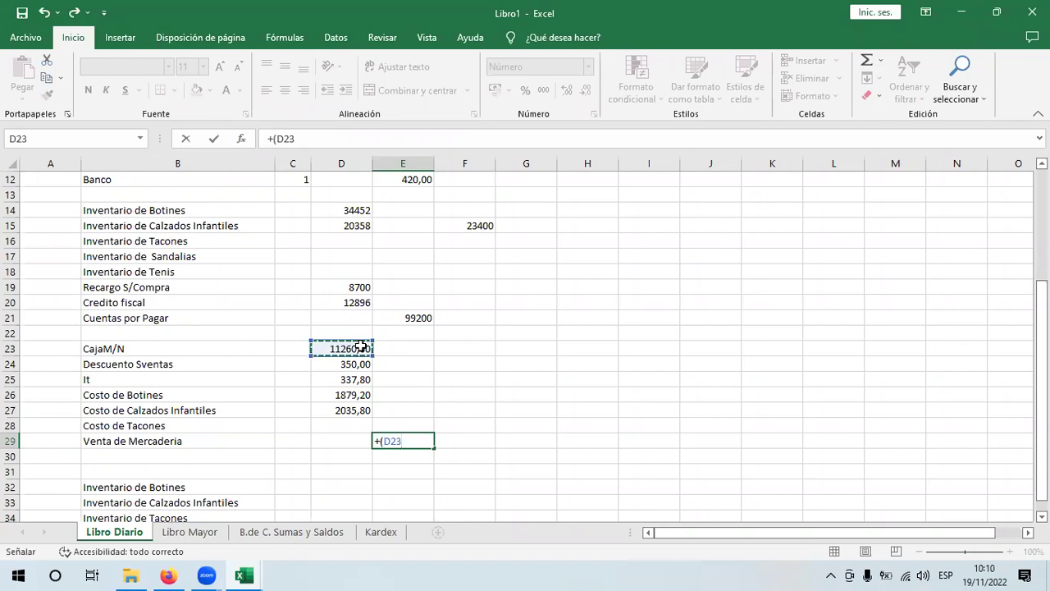
text(+)
click(342, 364)
text()*87)
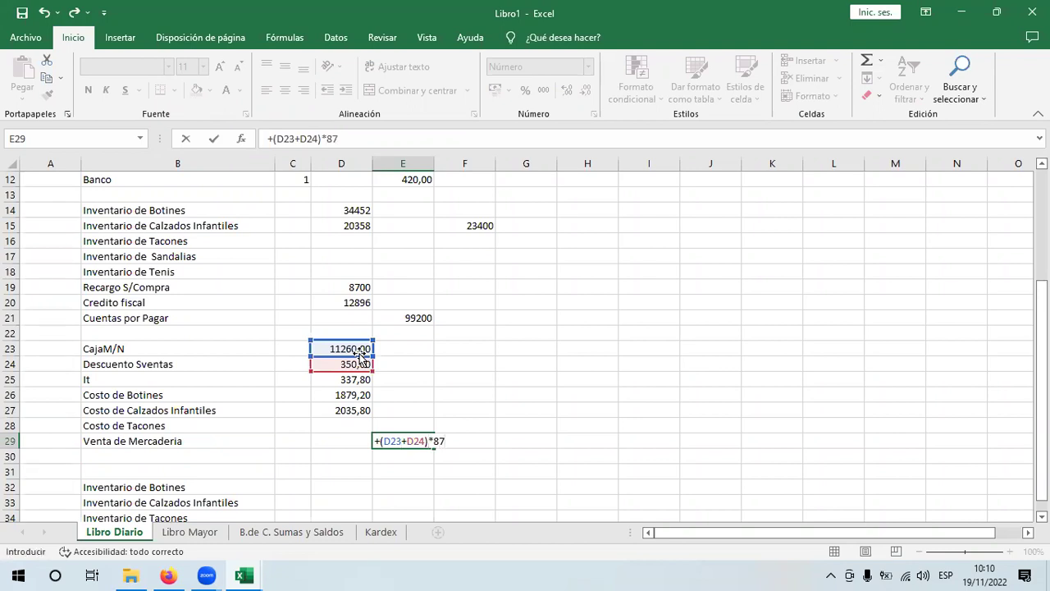
text(%)
key(Return)
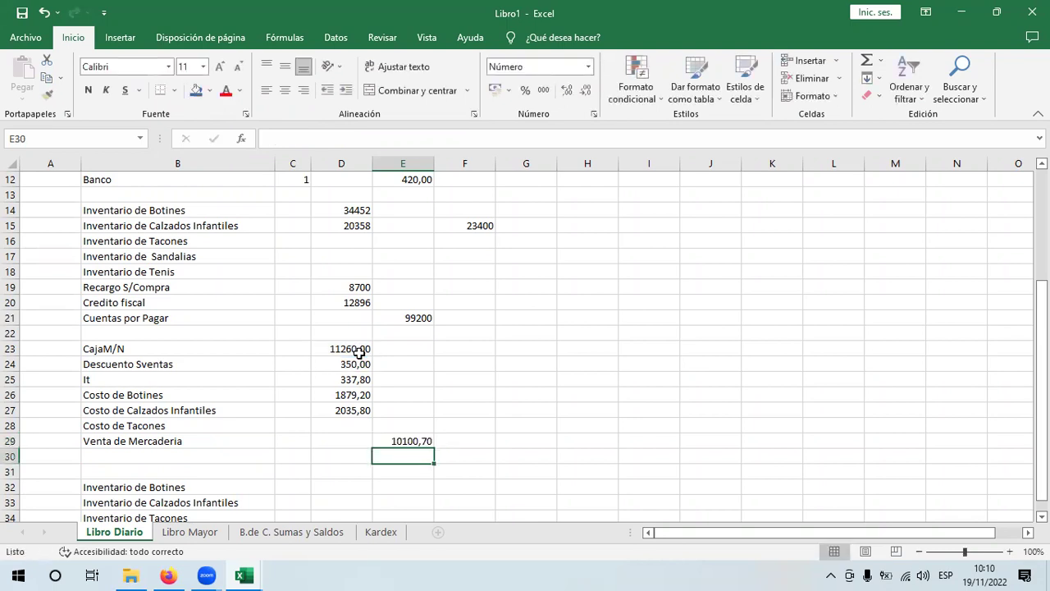
click(387, 440)
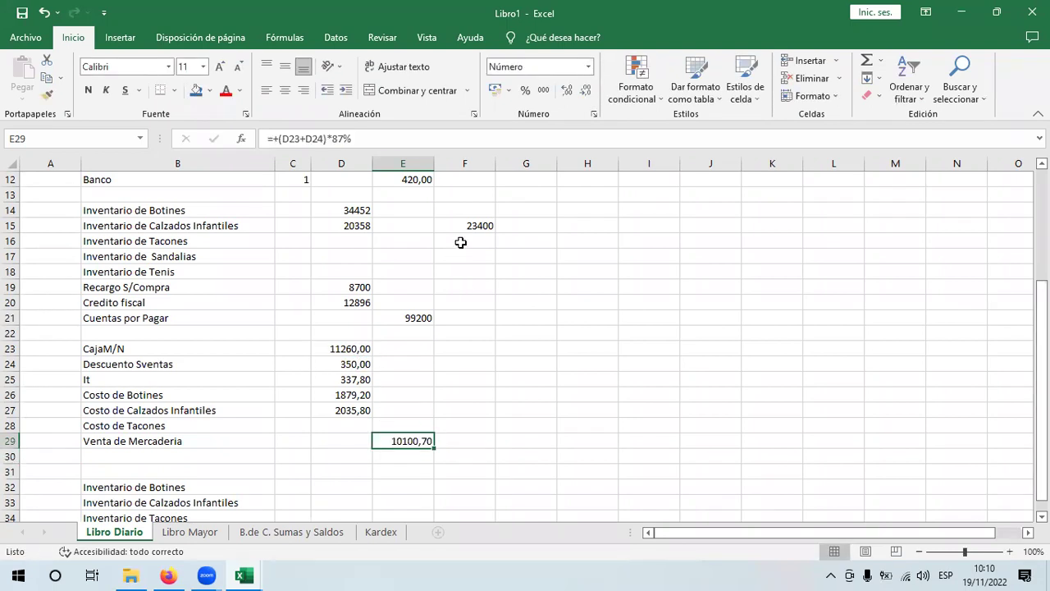
- Add the account Debito Fiscal in B30, below Venta de Mercaderia
click(211, 462)
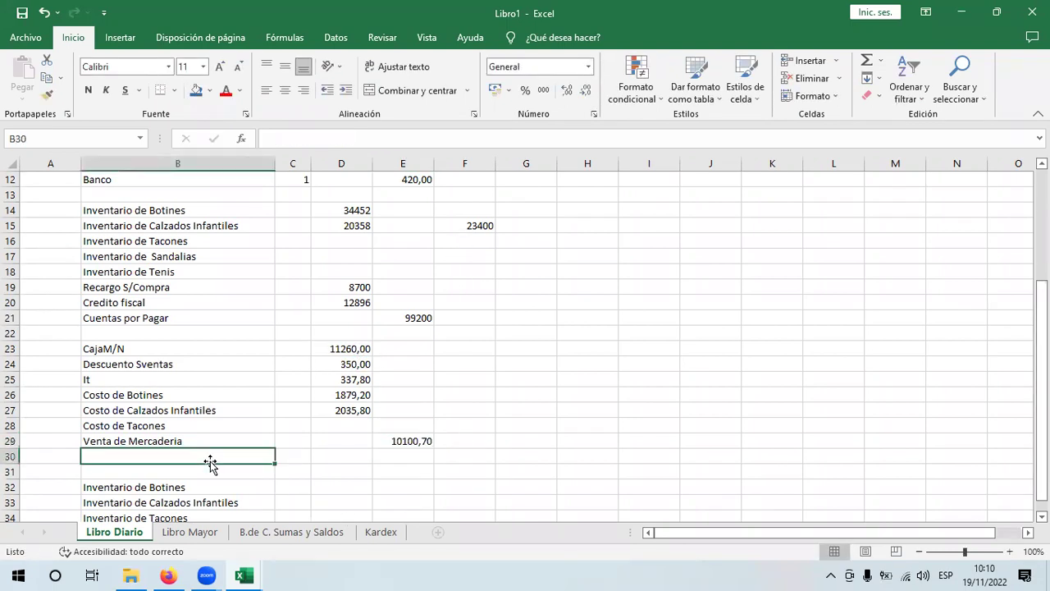
text(De)
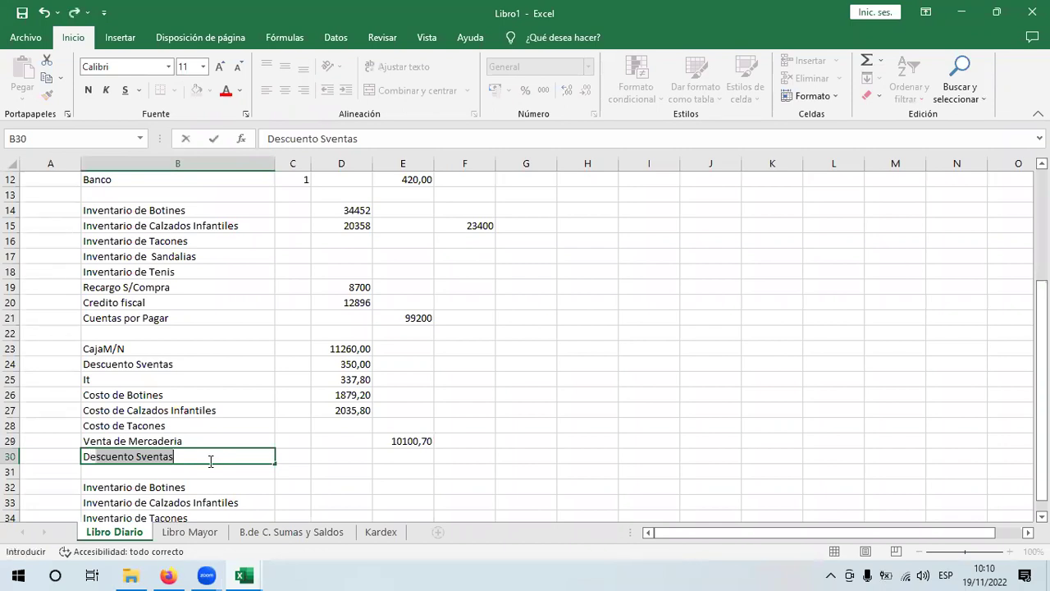
text(bito)
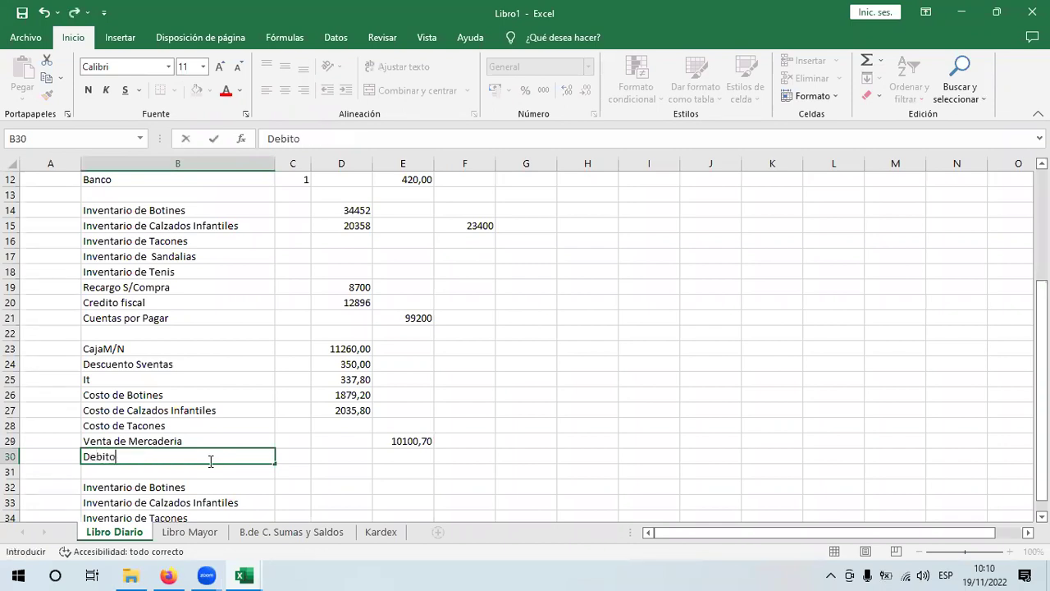
text( Fiscal)
click(394, 461)
text(+)
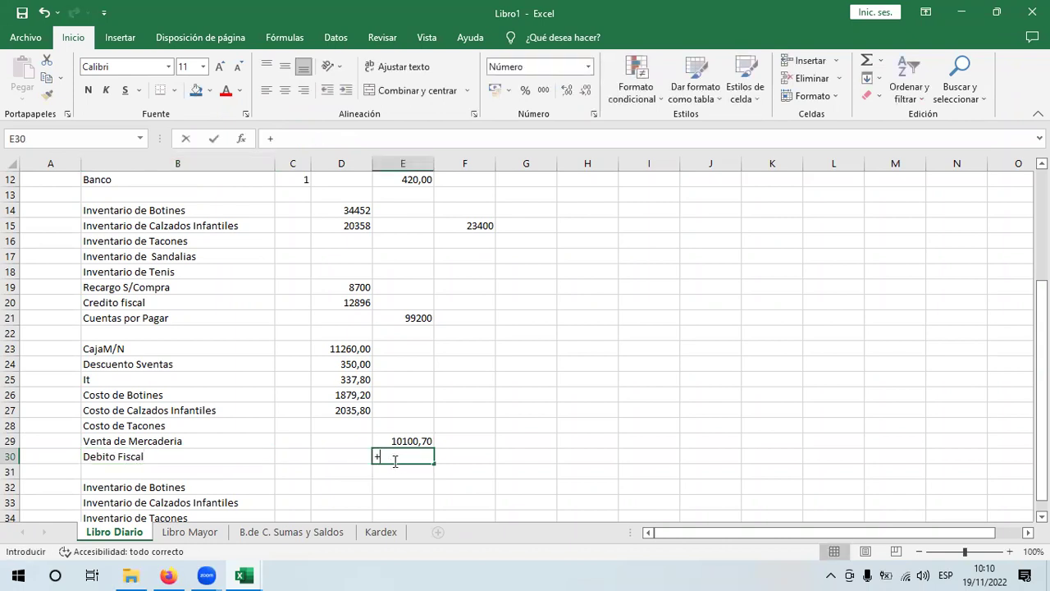
key(Escape)
click(423, 443)
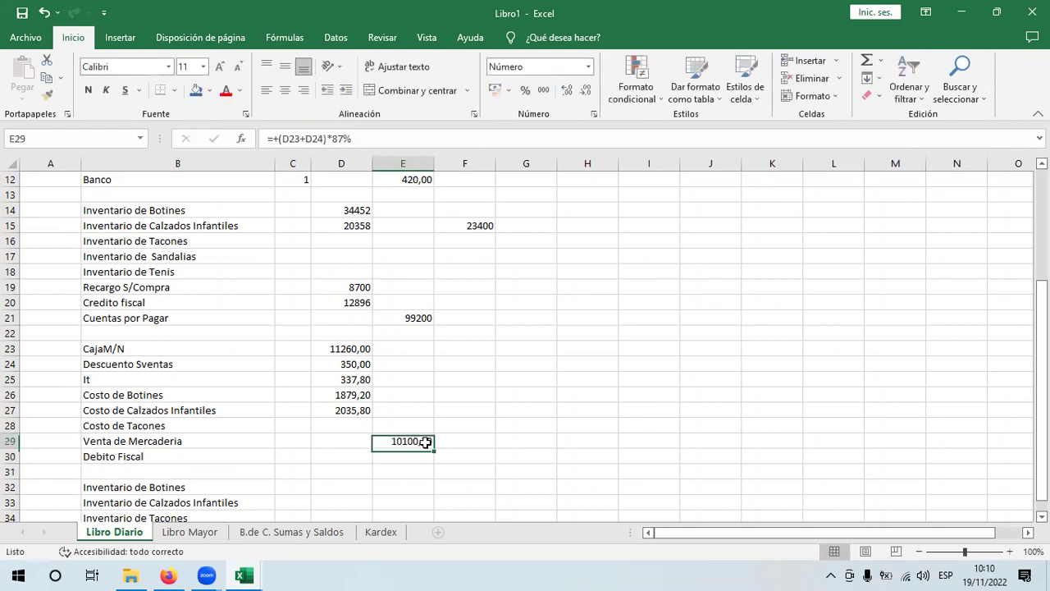
- Try to fill the Venta de Mercaderia formula from E29 down into the Debito Fiscal cell E30
drag(435, 448, 429, 464)
double_click(424, 456)
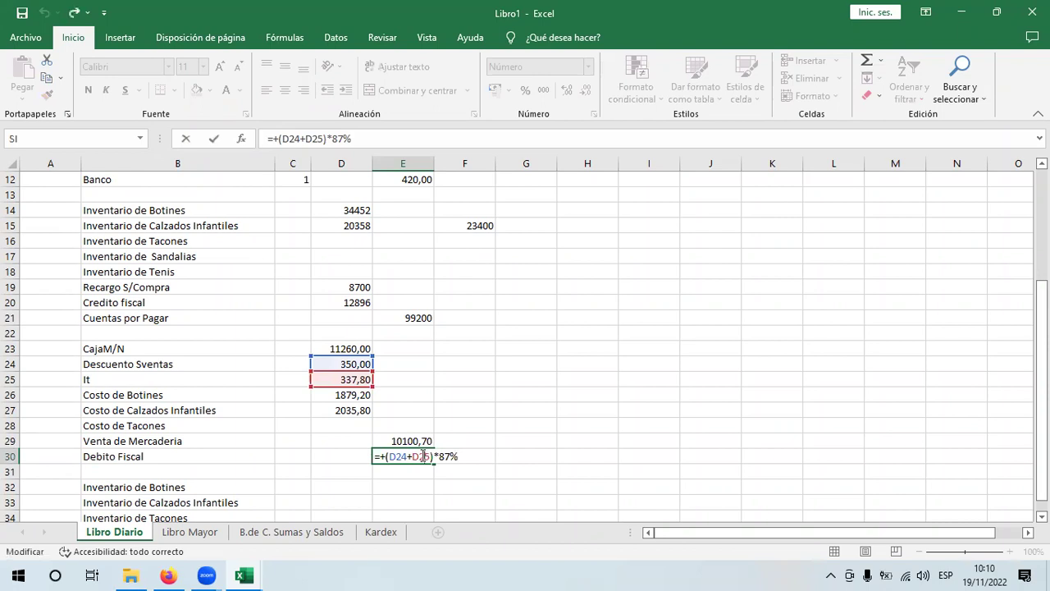
key(Escape)
click(421, 443)
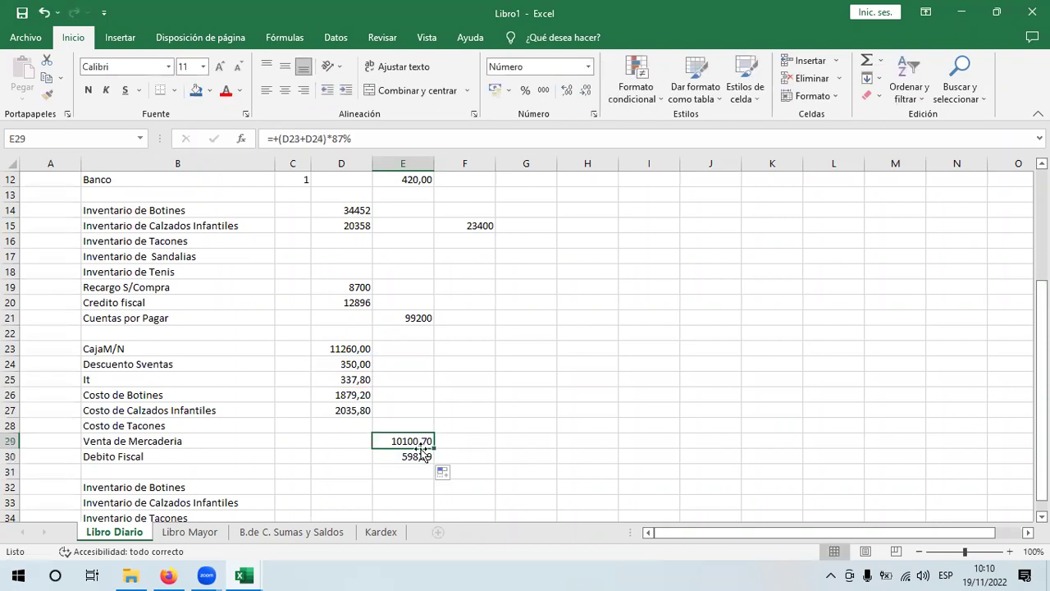
click(422, 457)
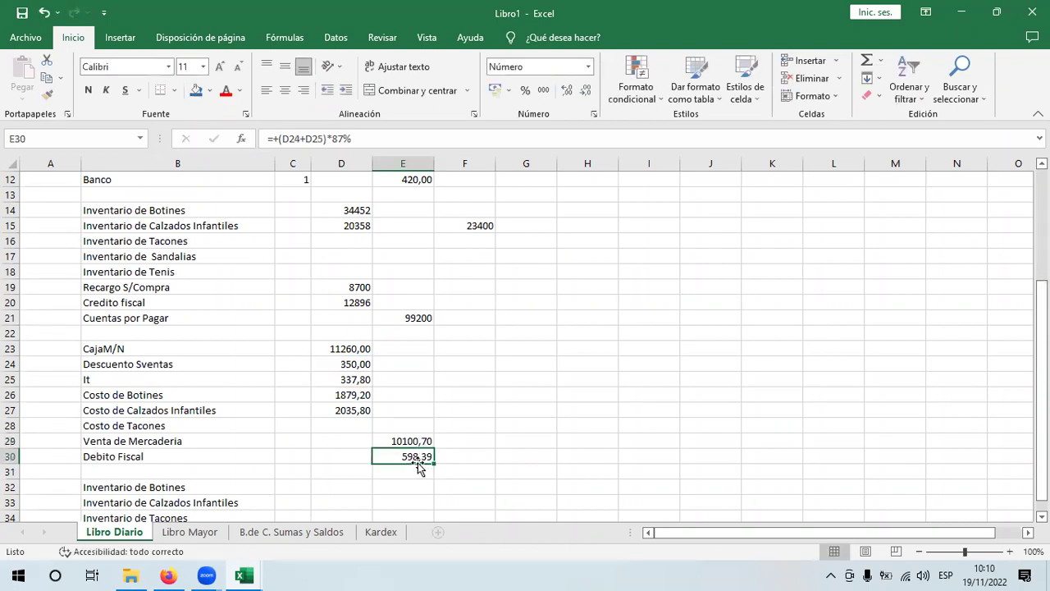
- Calculate the Debito Fiscal credit in E30 as 13% of cash plus discount with =+(D23+D24)*13%, reusing the E29 formula
double_click(418, 441)
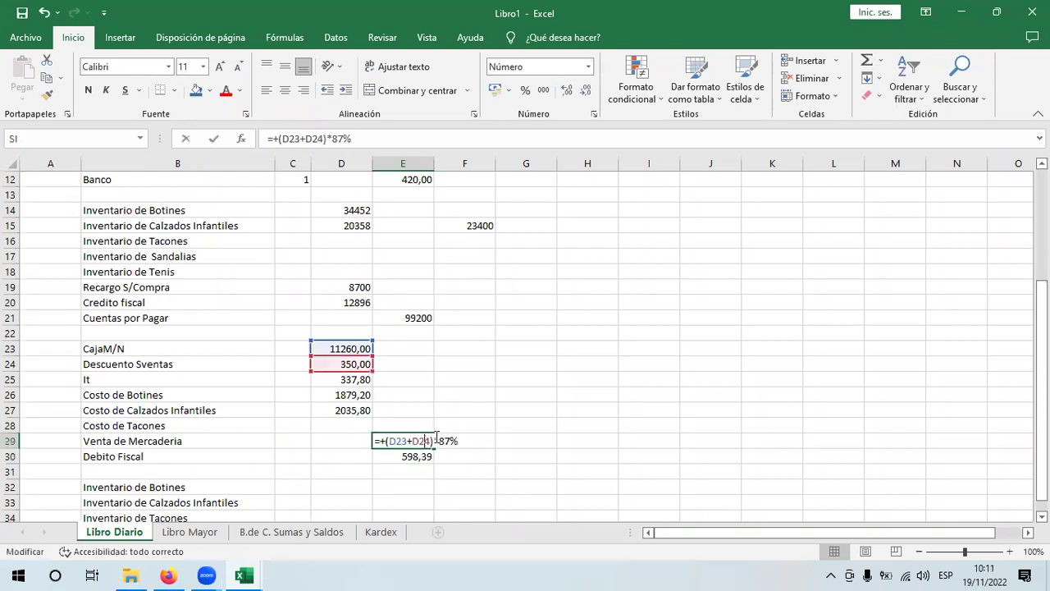
drag(458, 441, 308, 431)
key(ctrl+c)
key(Escape)
double_click(386, 456)
drag(386, 456, 335, 452)
key(ctrl+v)
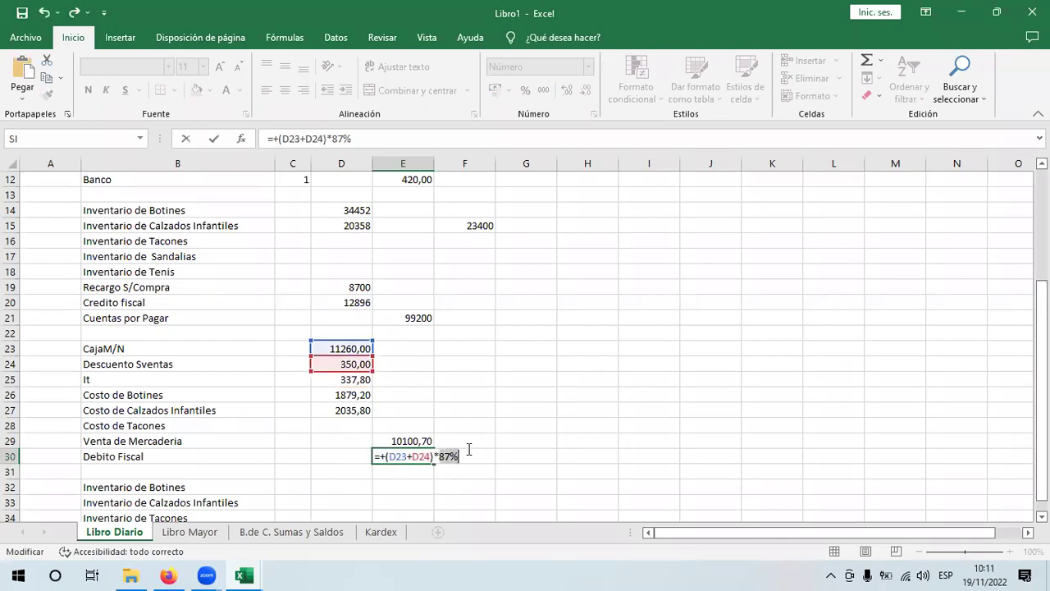
text(13%)
key(Return)
click(417, 453)
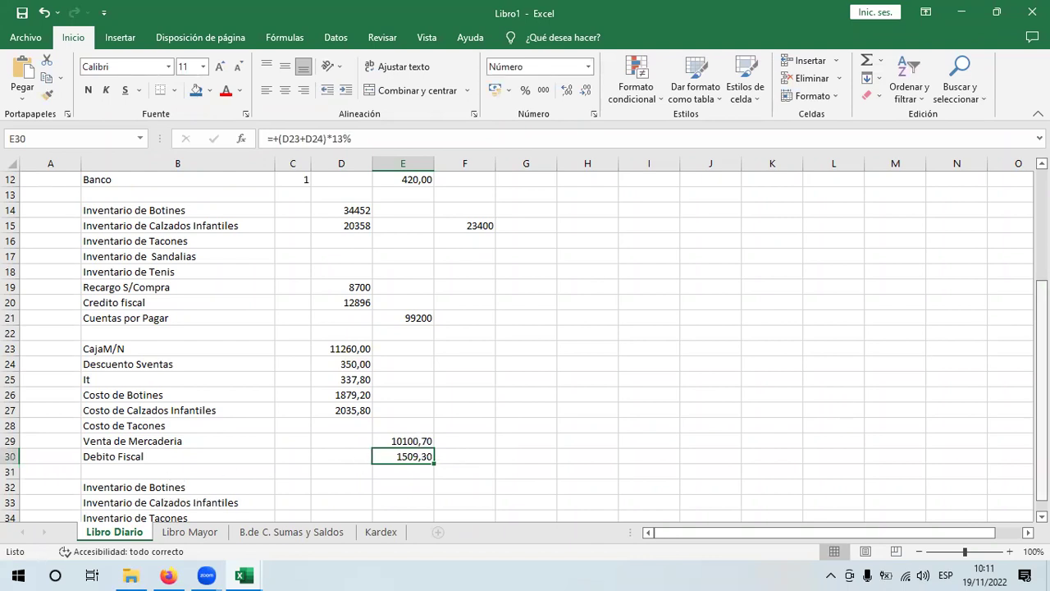
- Add the account It por pagar in B31, below Debito Fiscal
click(164, 471)
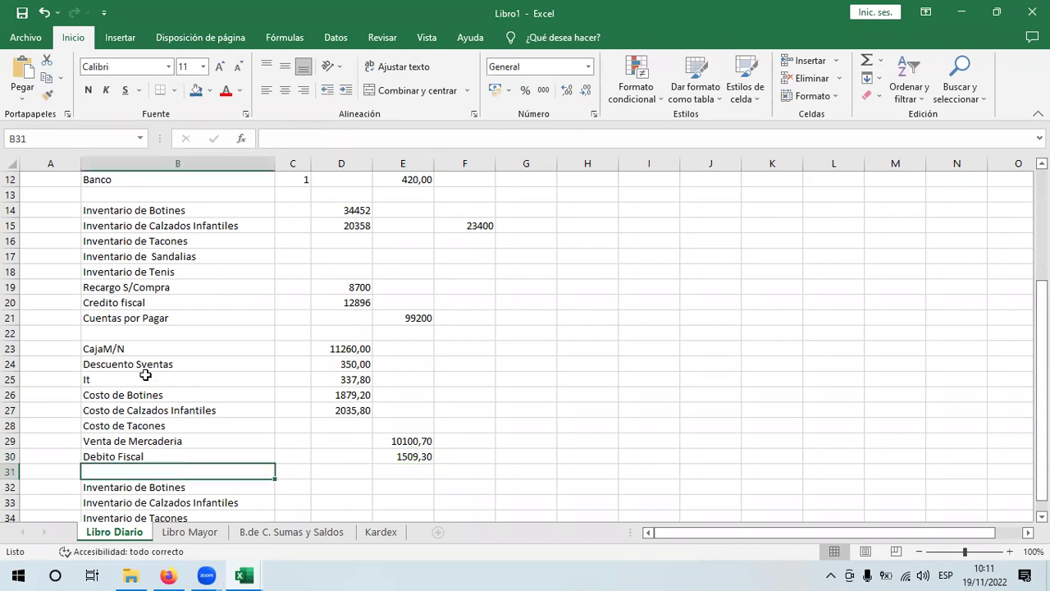
text(It por pagar)
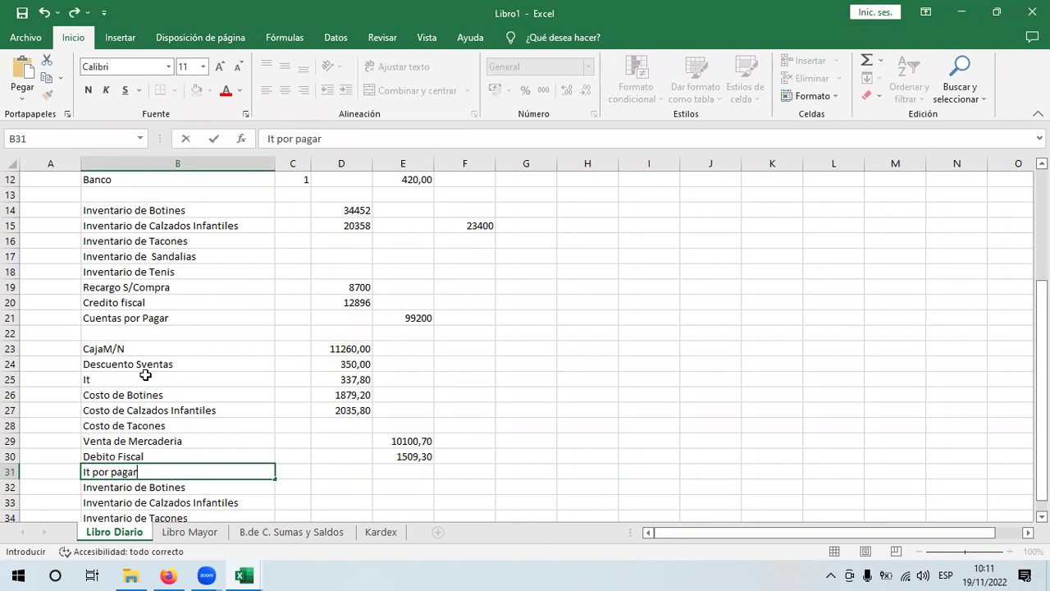
key(Return)
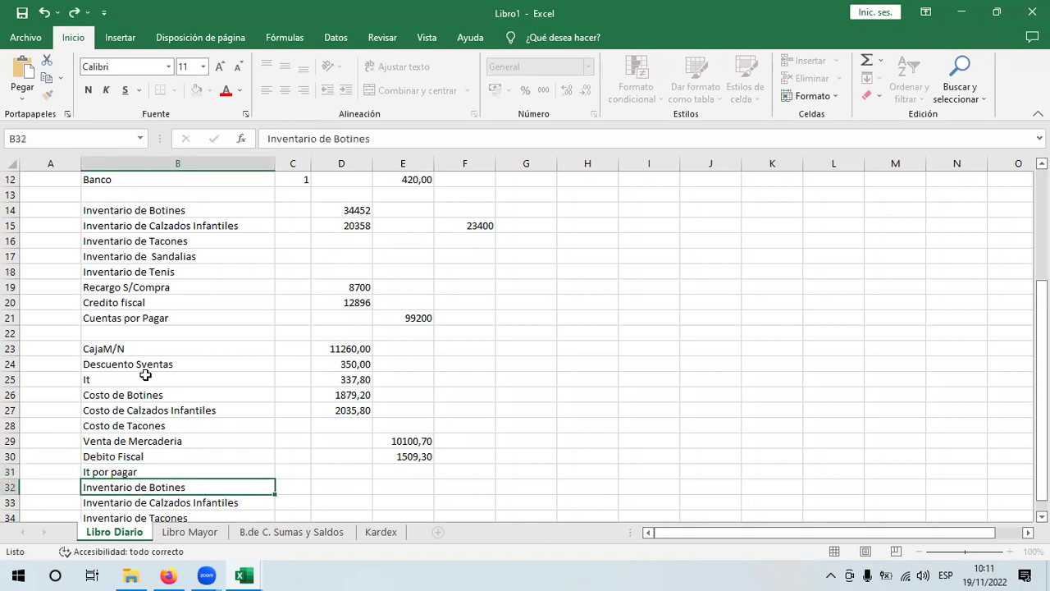
- Calculate the It por pagar credit in E31 as 3% of the cash amount with +D23*3%
click(418, 475)
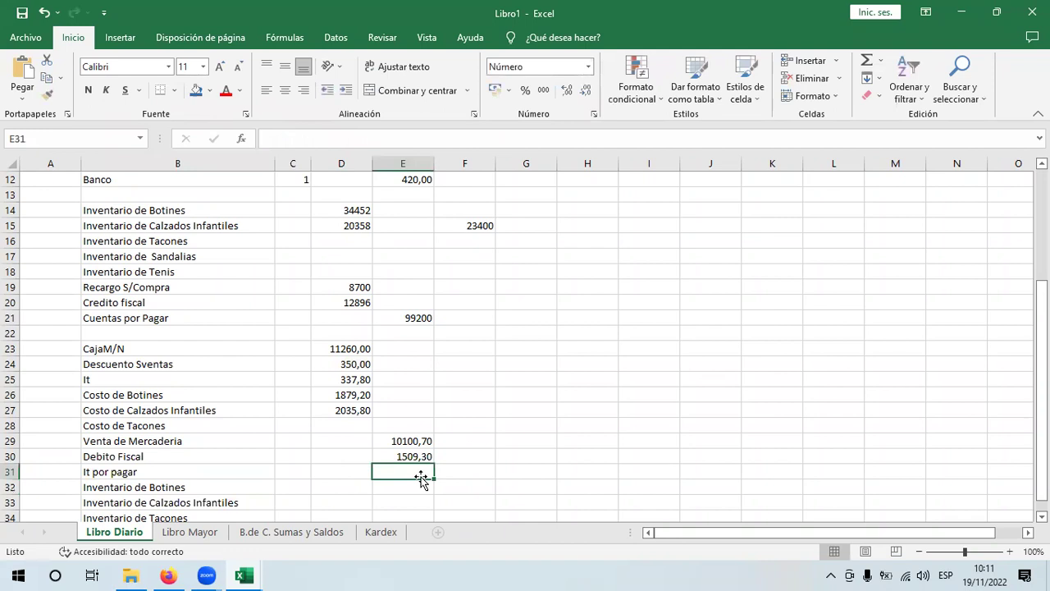
text(+)
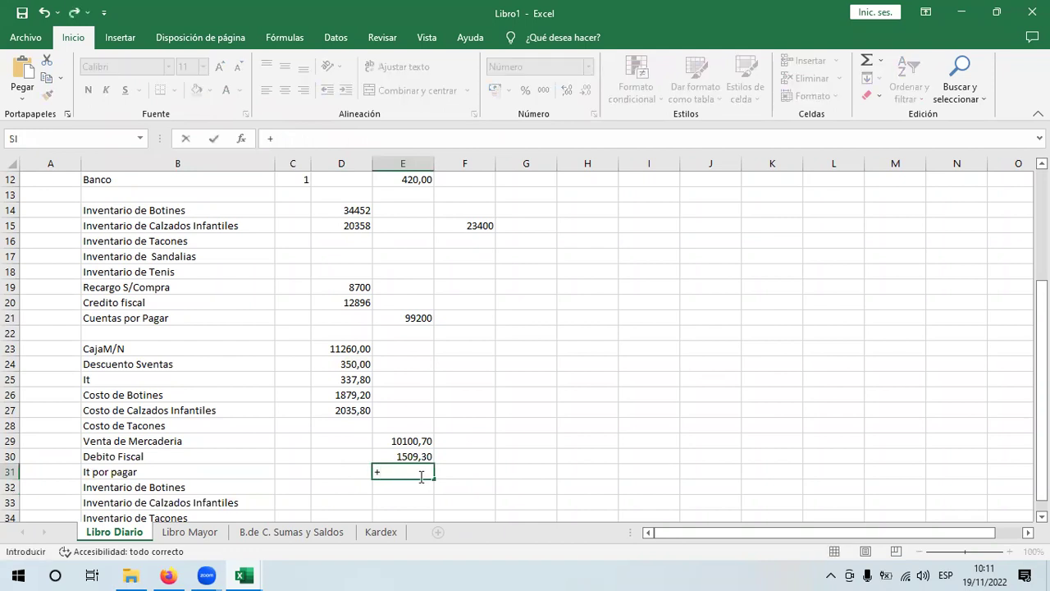
click(362, 347)
text(*)
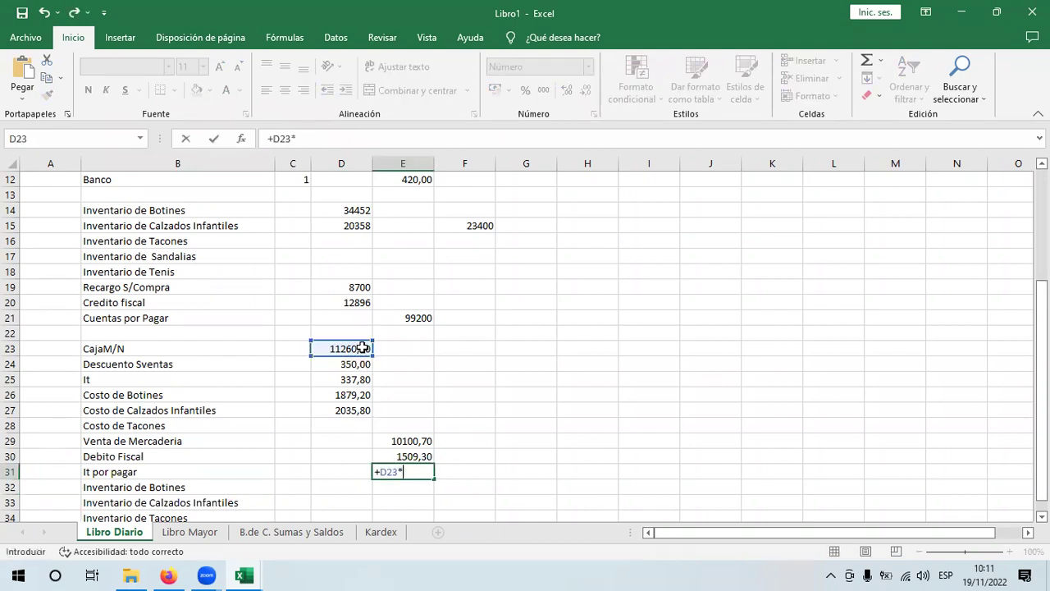
text(3%)
key(Return)
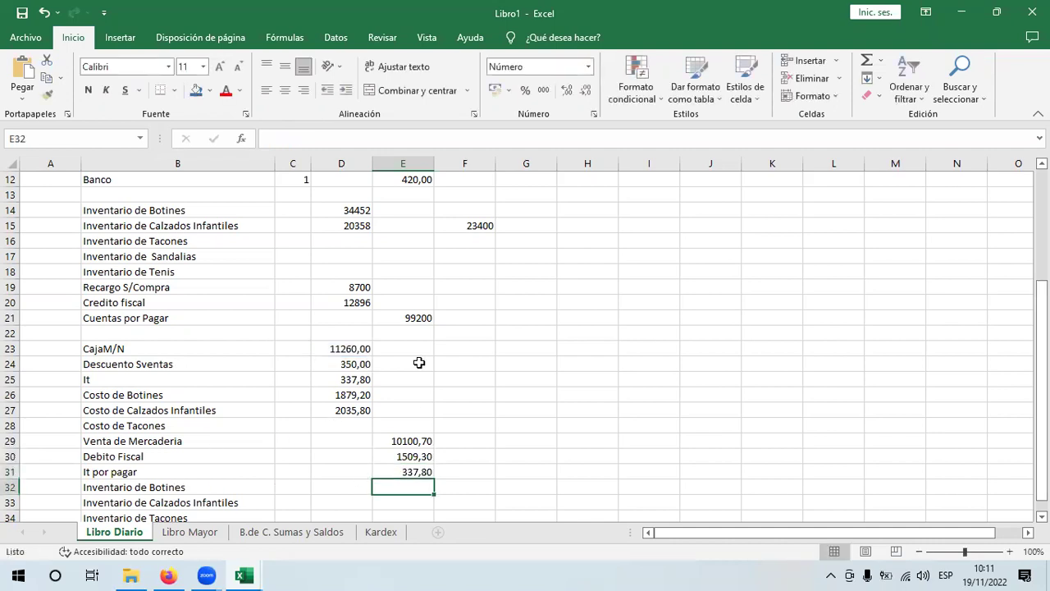
- Copy the Costo de Botines and Costo de Calzados Infantiles amounts from D26:D27 to the matching inventory credits in E32:E33
click(350, 364)
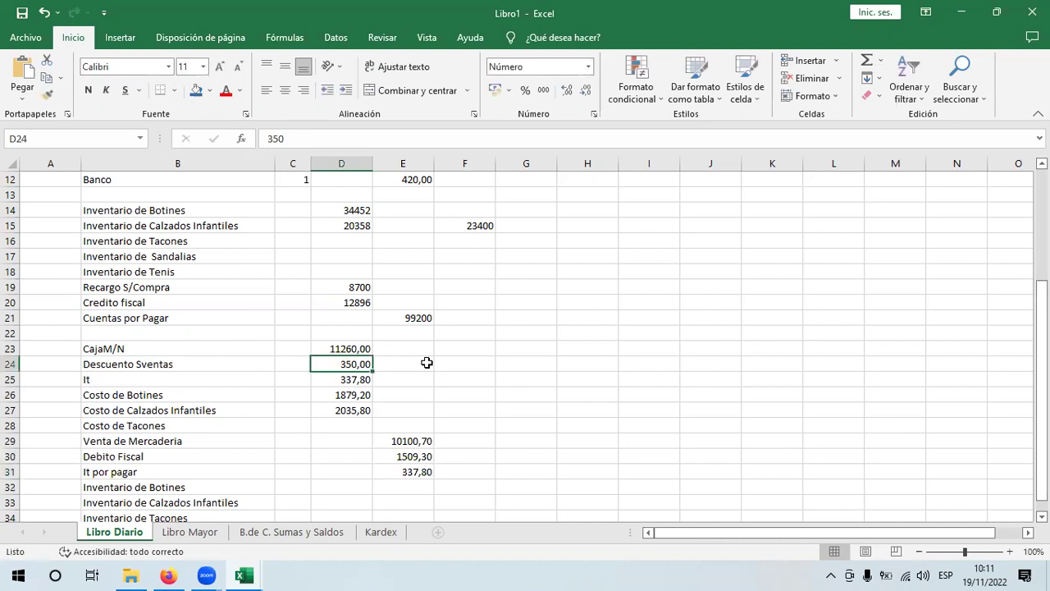
click(351, 380)
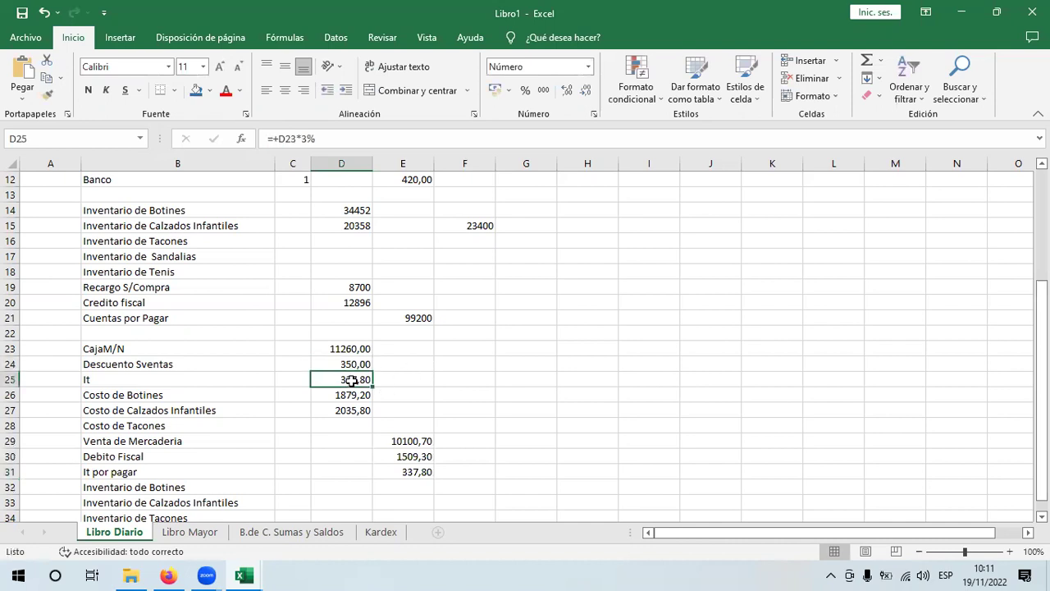
click(349, 391)
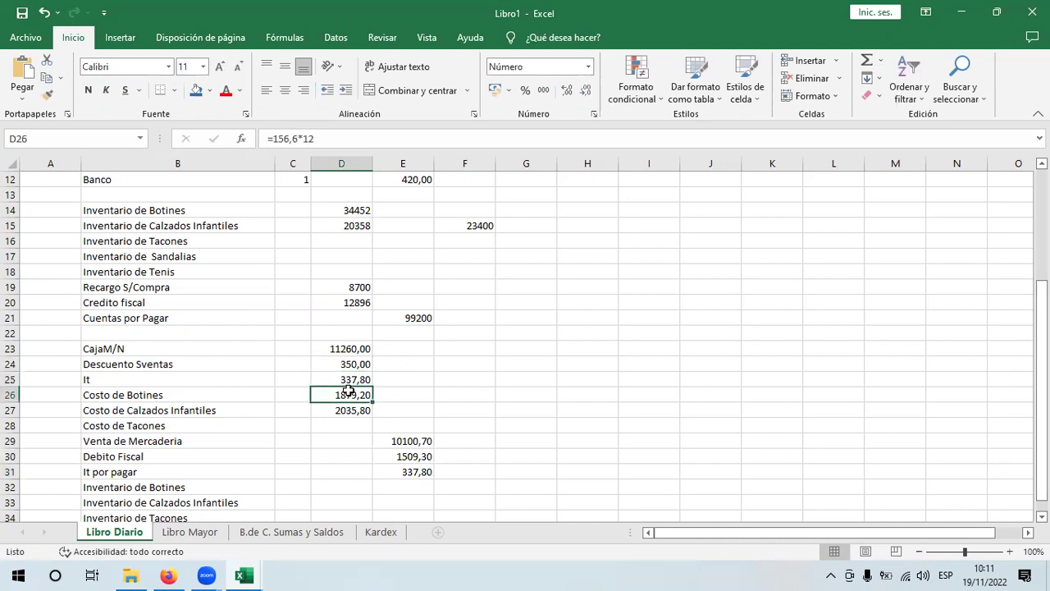
drag(348, 391, 347, 408)
click(46, 78)
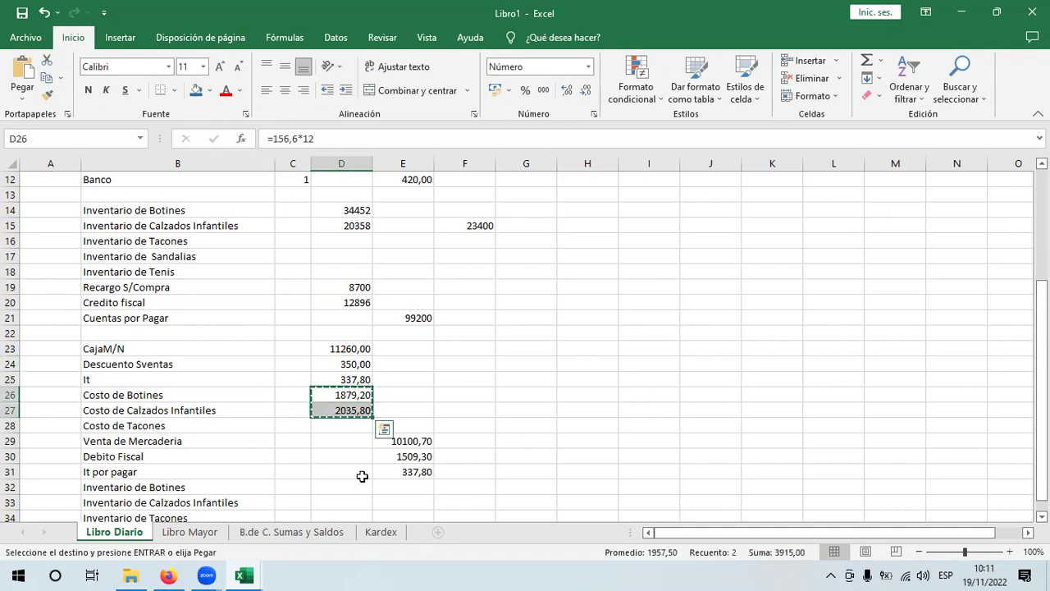
click(379, 486)
key(ctrl+v)
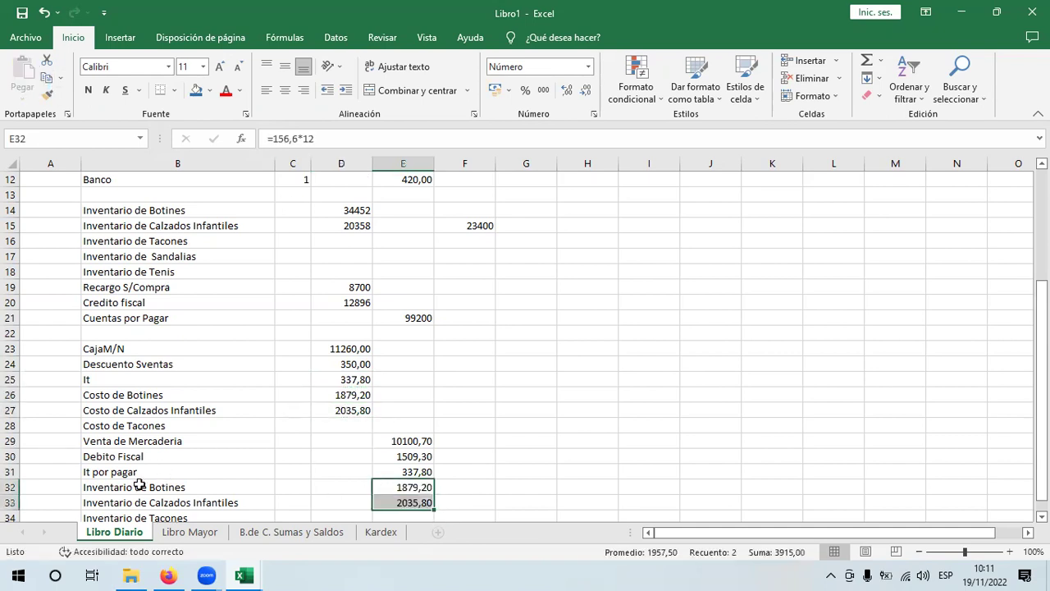
click(265, 488)
click(337, 394)
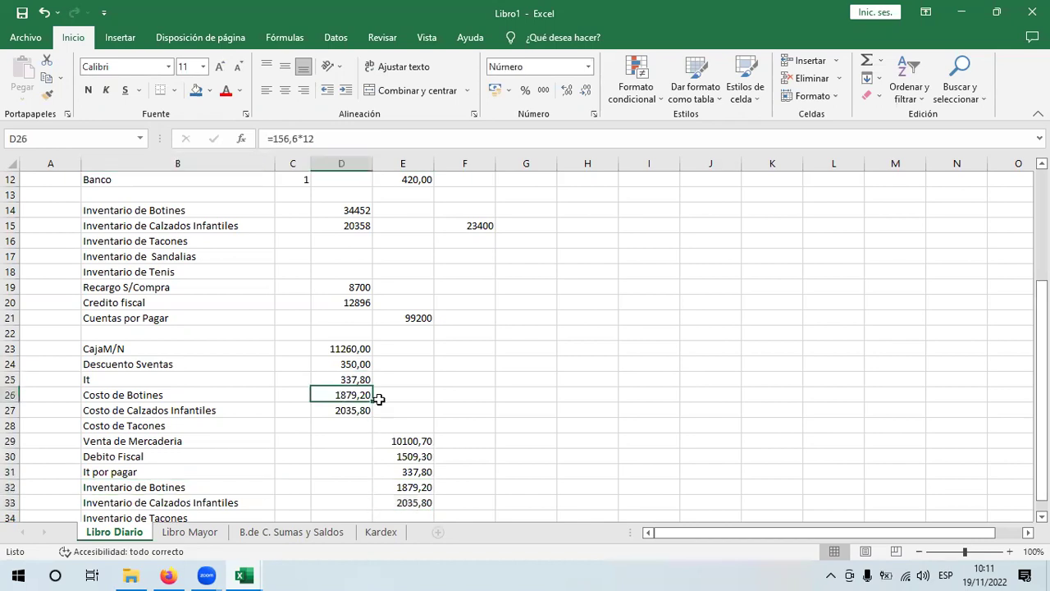
- Total the sales entry's debits in D35 with =SUMA(D23:D34) and extend the formula to the credits in E35
scroll(1040, 386, down, 1)
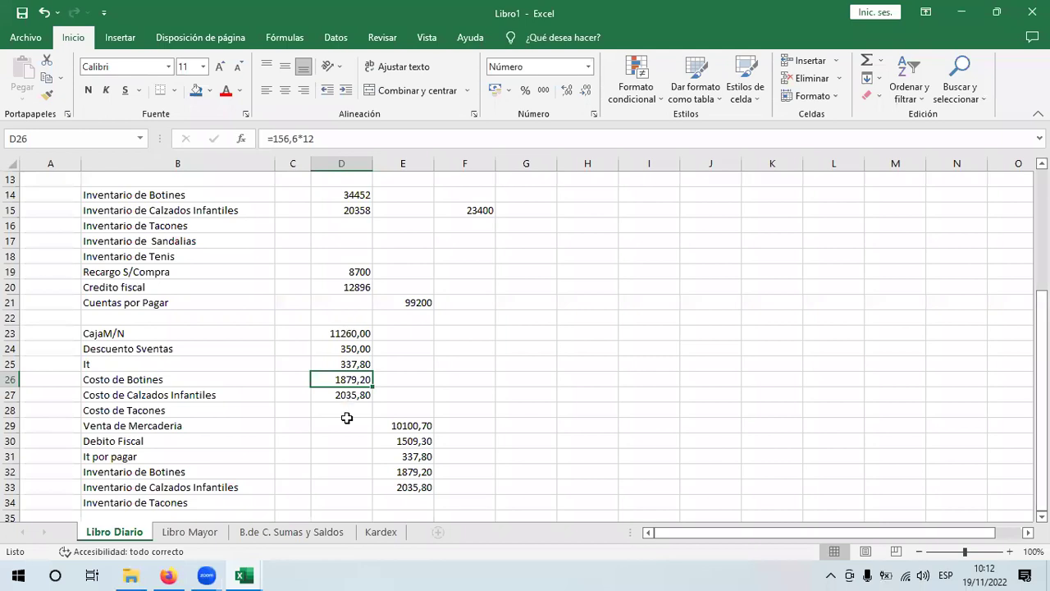
click(343, 517)
scroll(433, 512, up, 1)
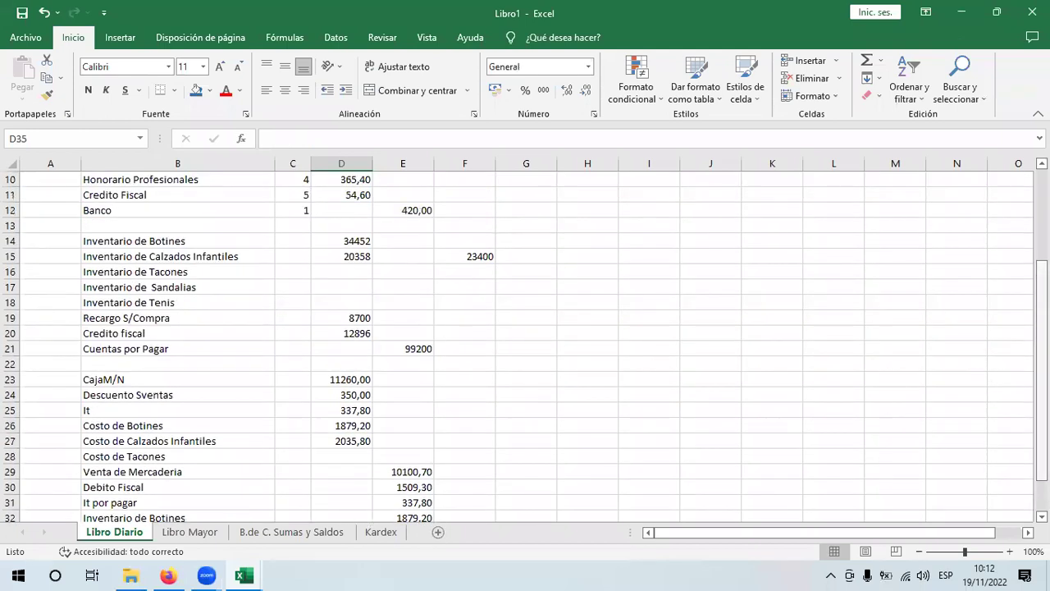
scroll(1024, 377, down, 1)
click(867, 61)
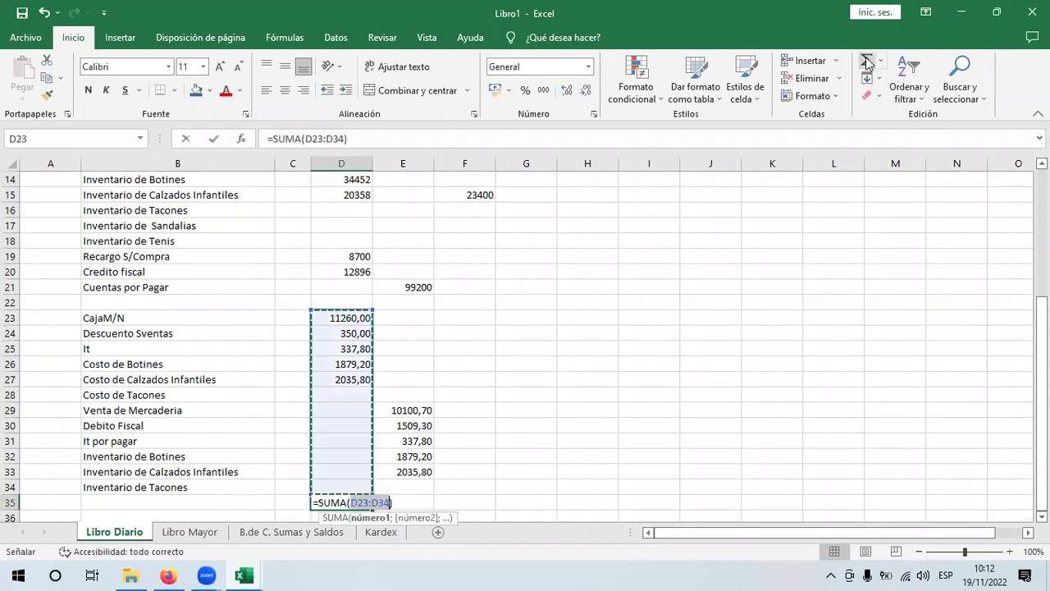
key(Return)
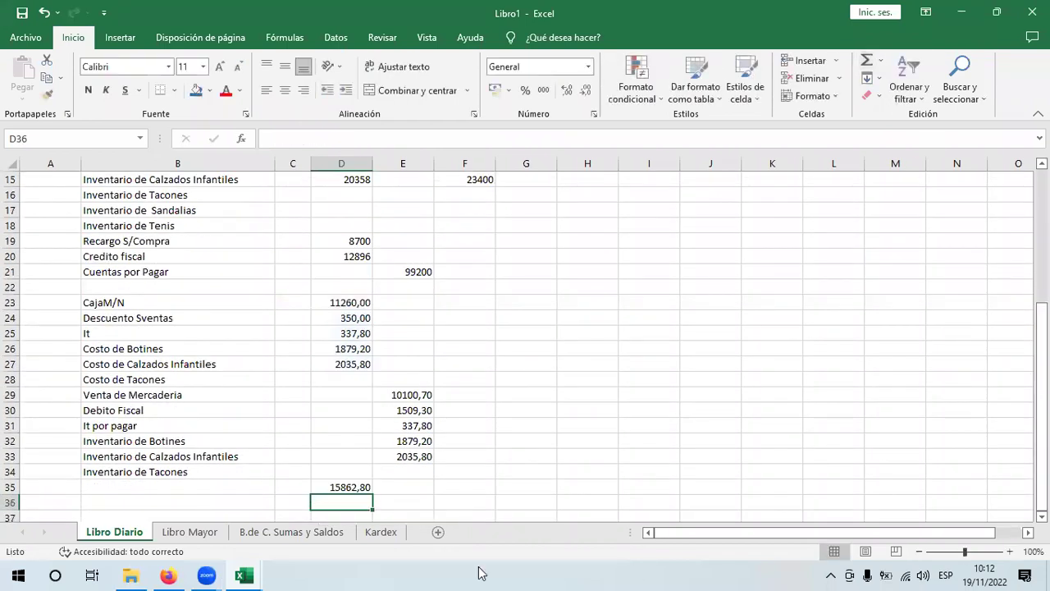
click(341, 487)
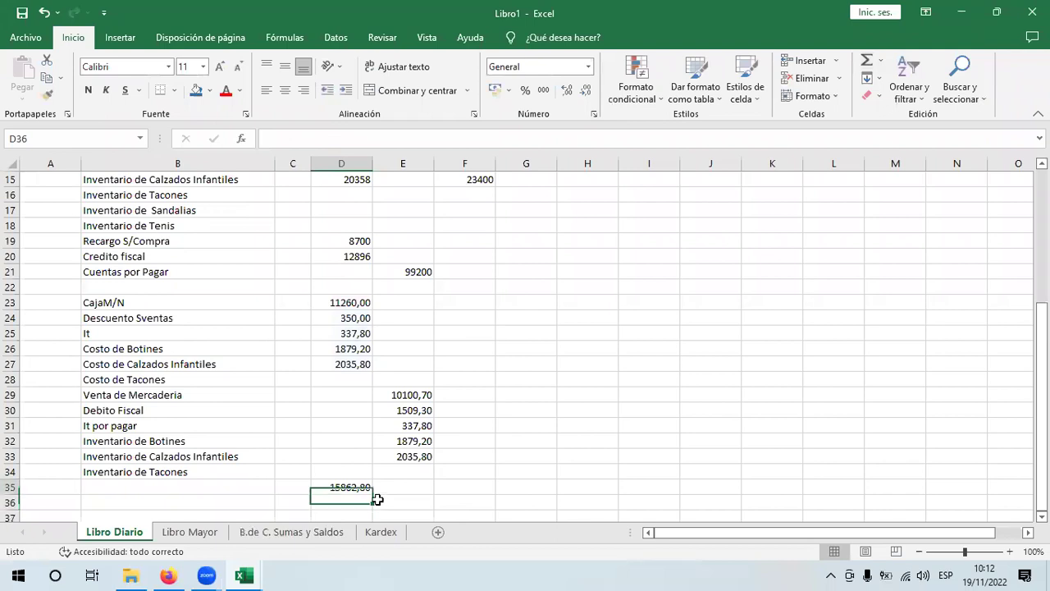
drag(385, 496, 424, 495)
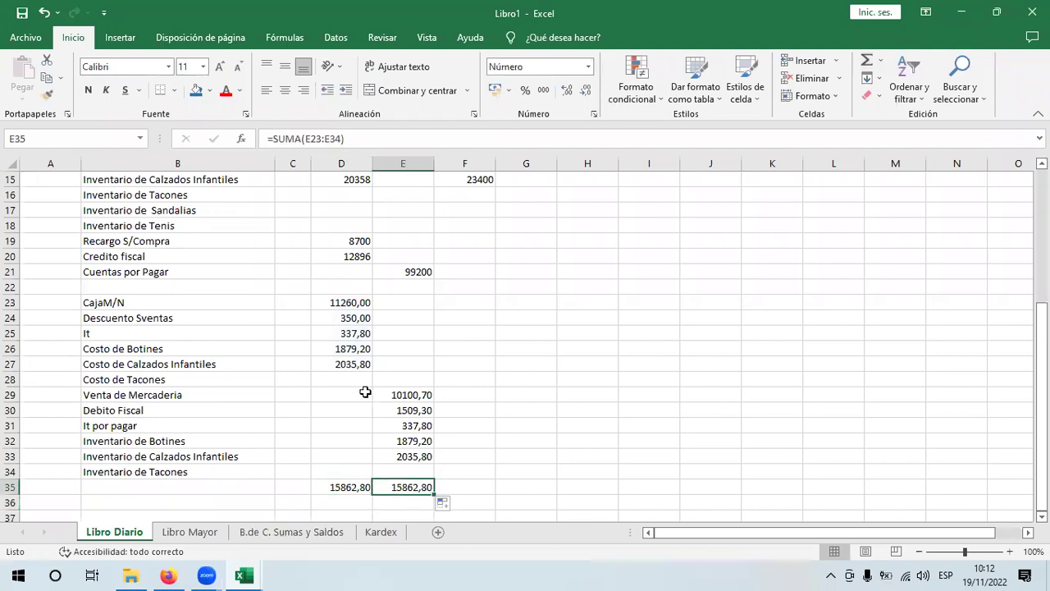
- Compare the cost debits in D27:D28 with the inventory credits in E33:E34, including the Tacones rows
click(345, 368)
click(342, 386)
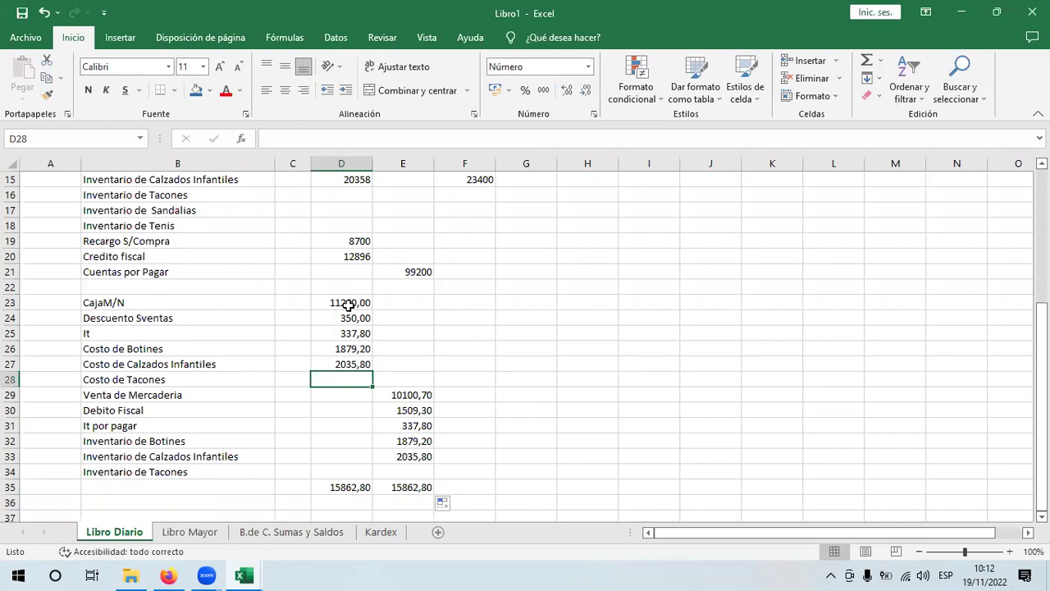
click(422, 471)
click(344, 382)
click(391, 456)
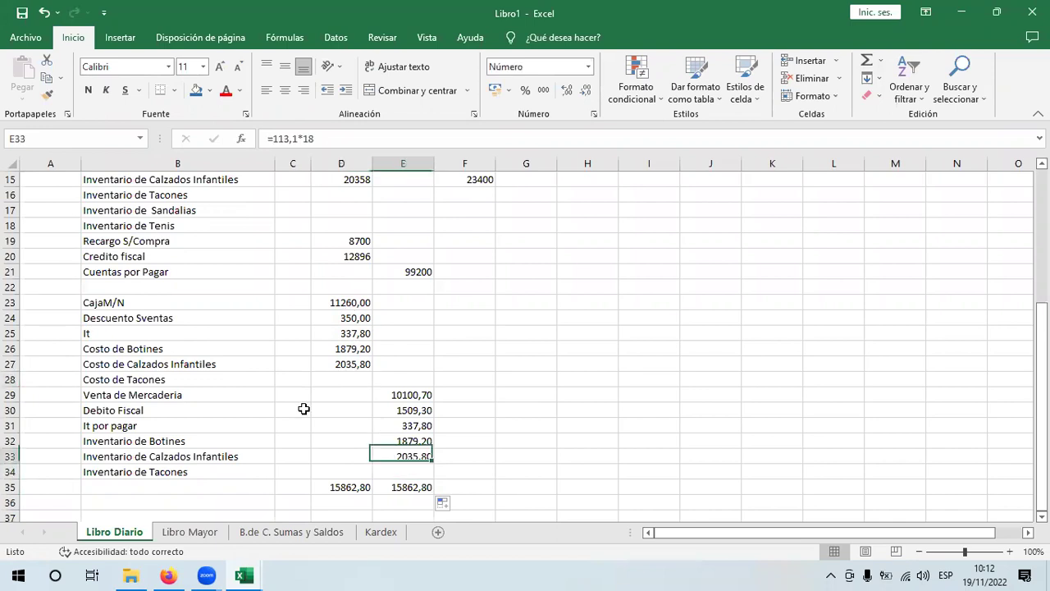
click(156, 378)
click(328, 369)
click(420, 469)
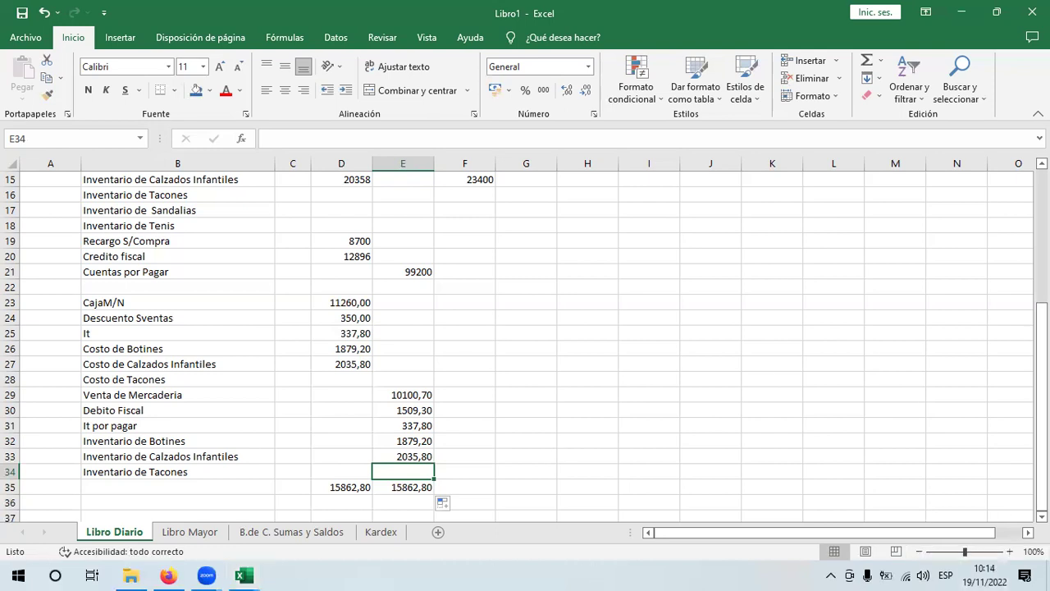
click(977, 573)
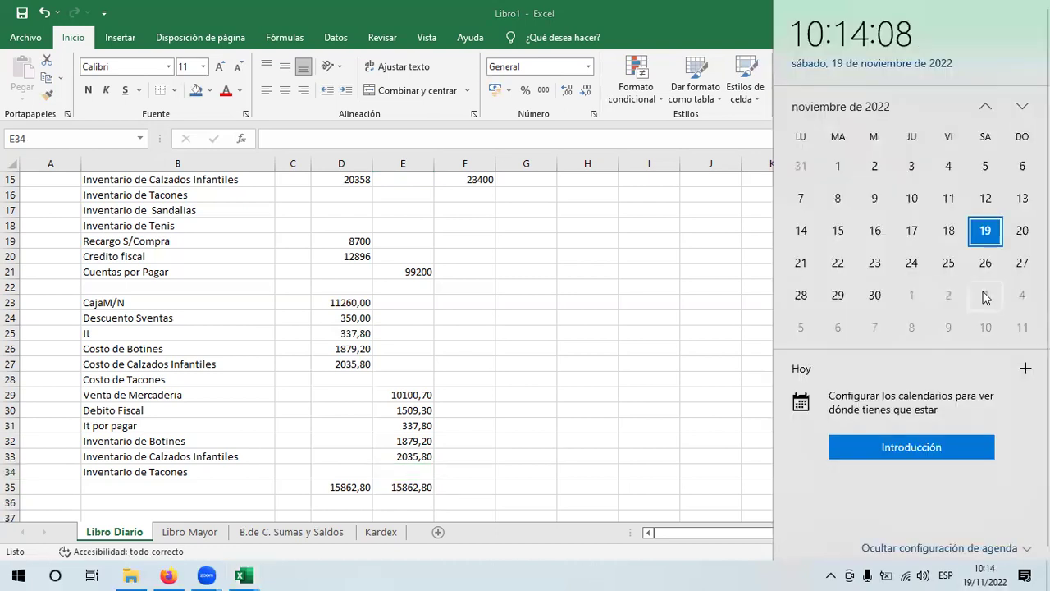
click(669, 288)
click(593, 368)
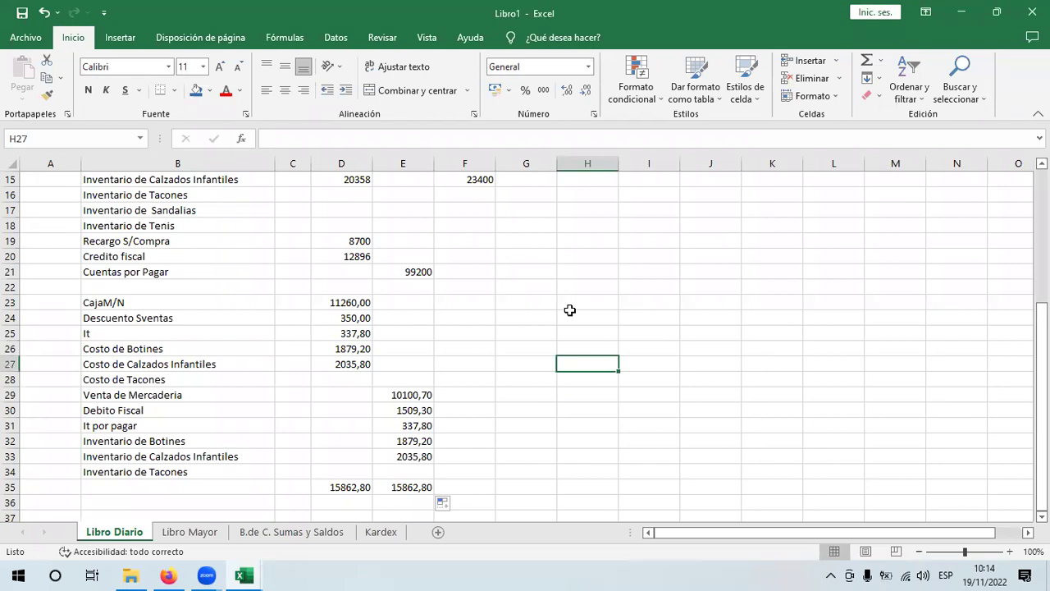
- Review the purchase entry's amounts in Libro Diario and look through the Libro Mayor, B.de C. Sumas y Saldos and Kardex sheets
click(445, 284)
click(389, 274)
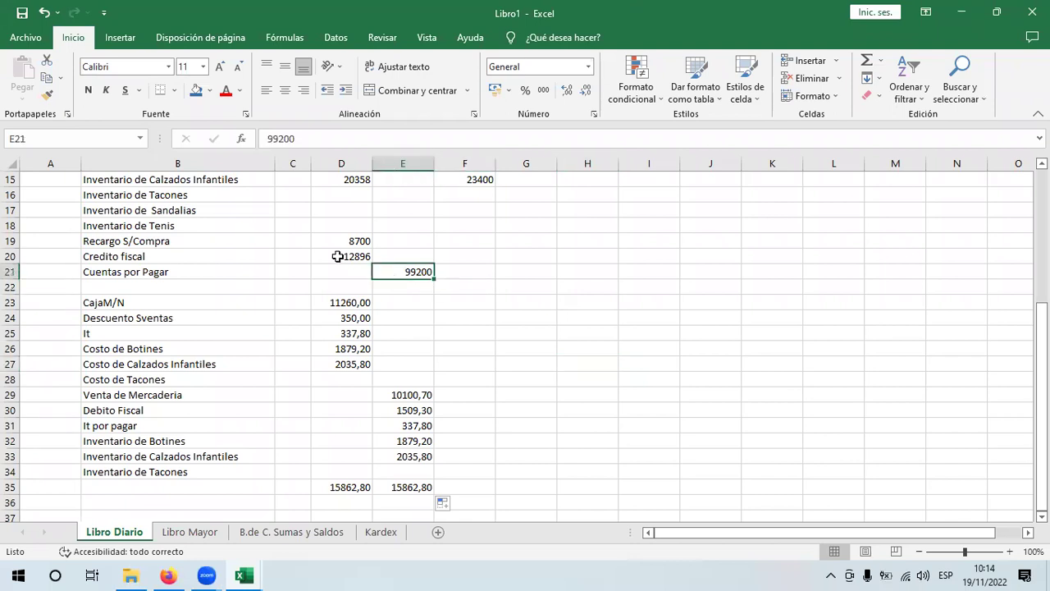
click(337, 256)
click(354, 240)
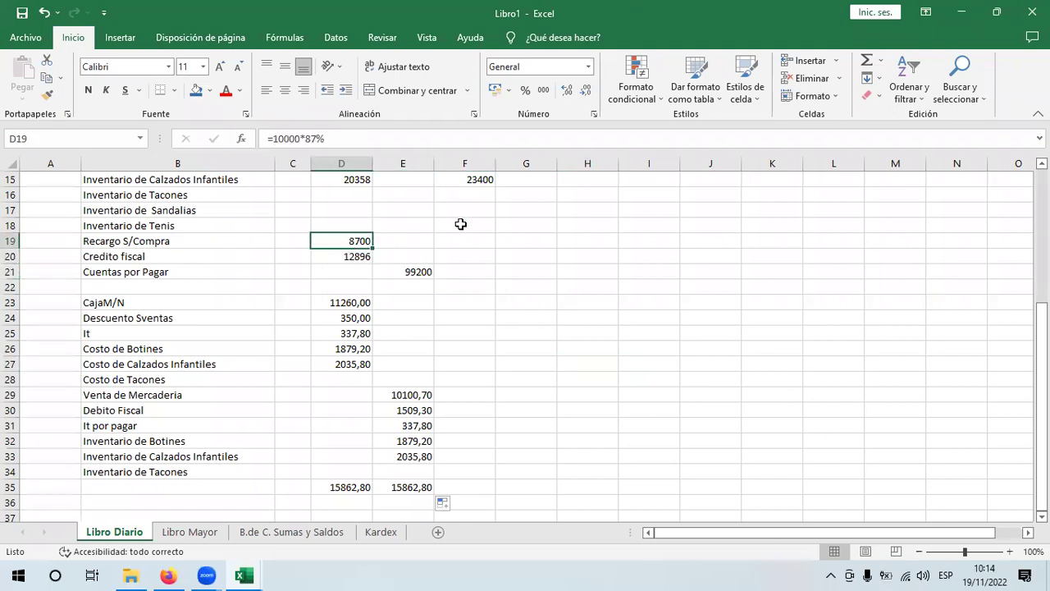
drag(1041, 359, 1041, 353)
click(223, 533)
click(248, 534)
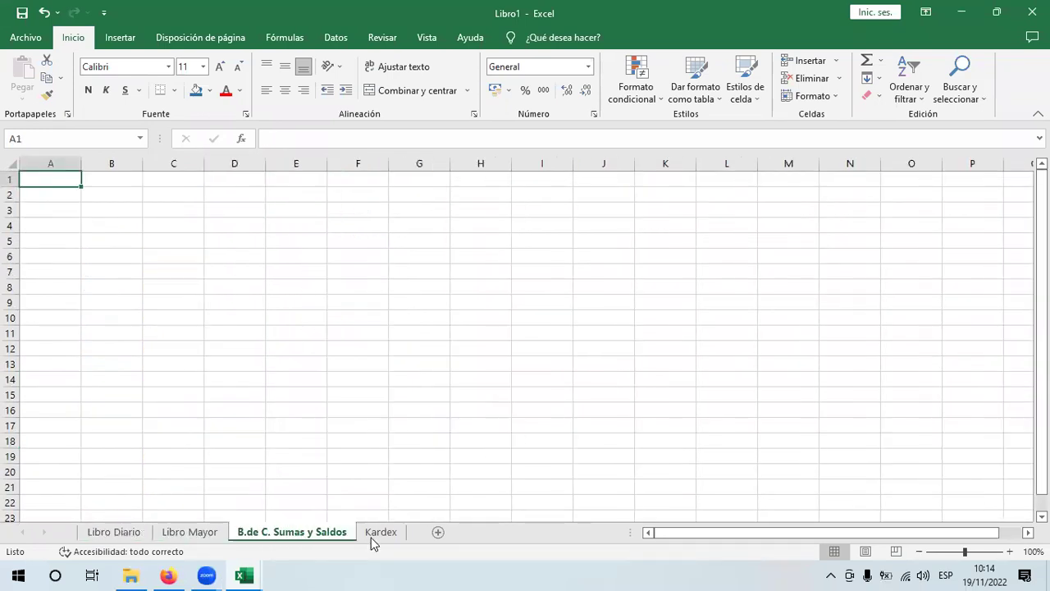
click(206, 534)
click(114, 532)
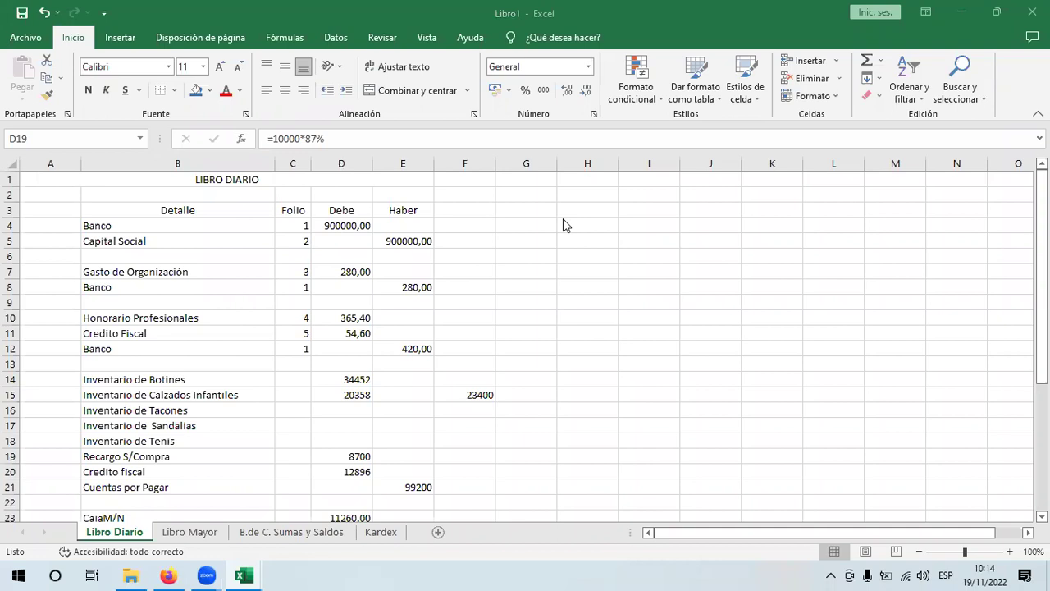
click(191, 532)
click(275, 532)
click(381, 531)
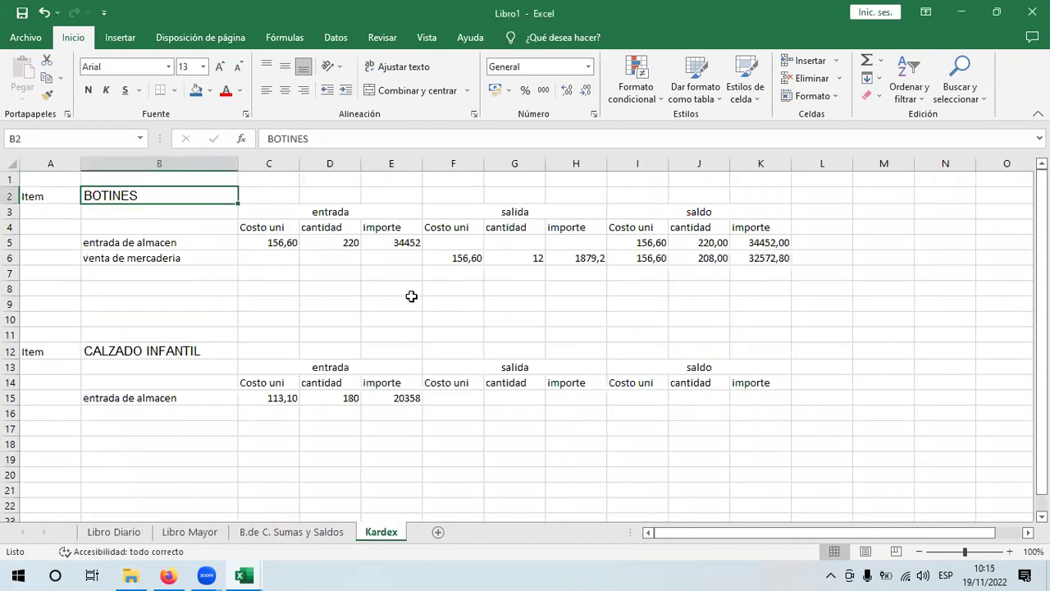
- Review the Botines sale row in Kardex, then the Honorario Profesionales formula and the sales entry's debits in Libro Diario
click(462, 259)
click(154, 276)
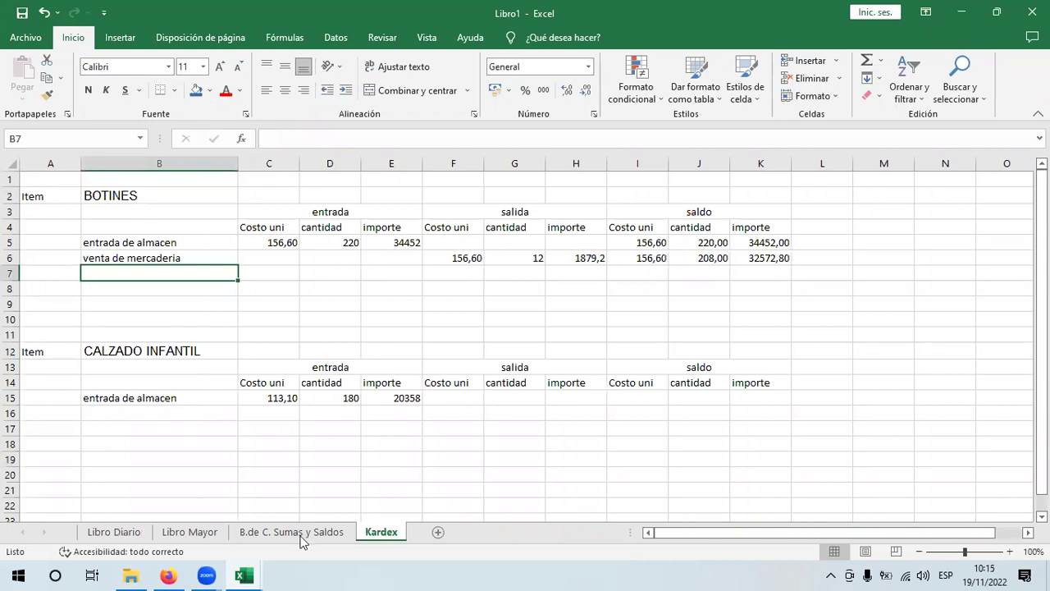
click(115, 532)
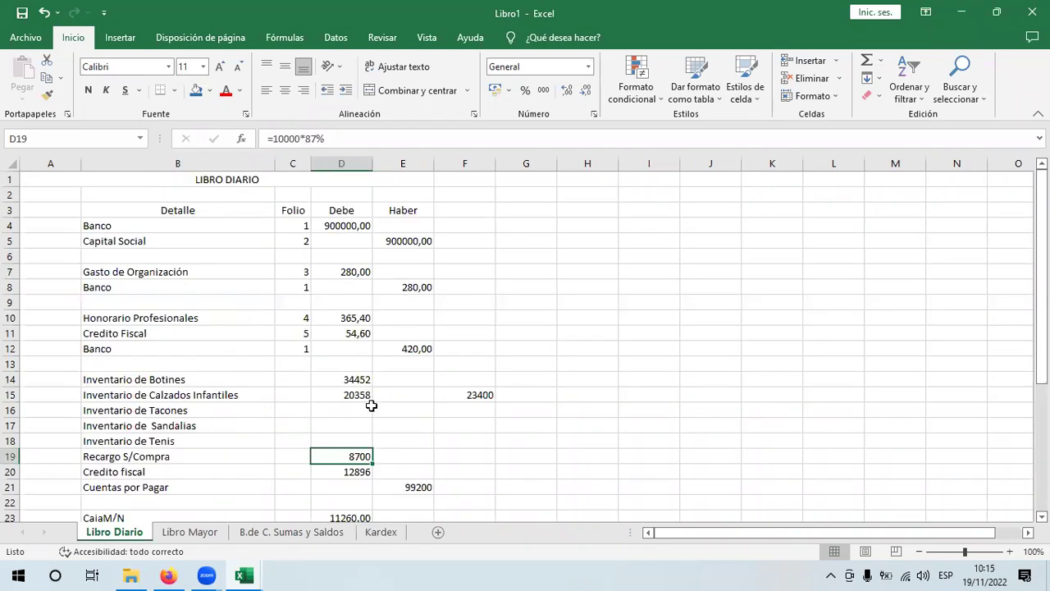
click(340, 413)
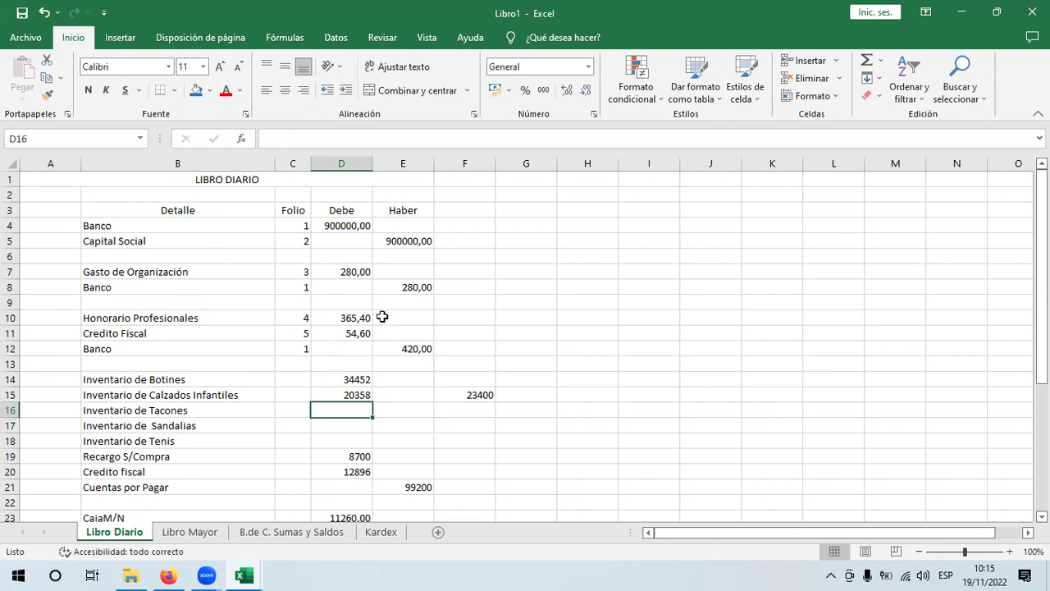
click(379, 288)
click(344, 332)
click(344, 319)
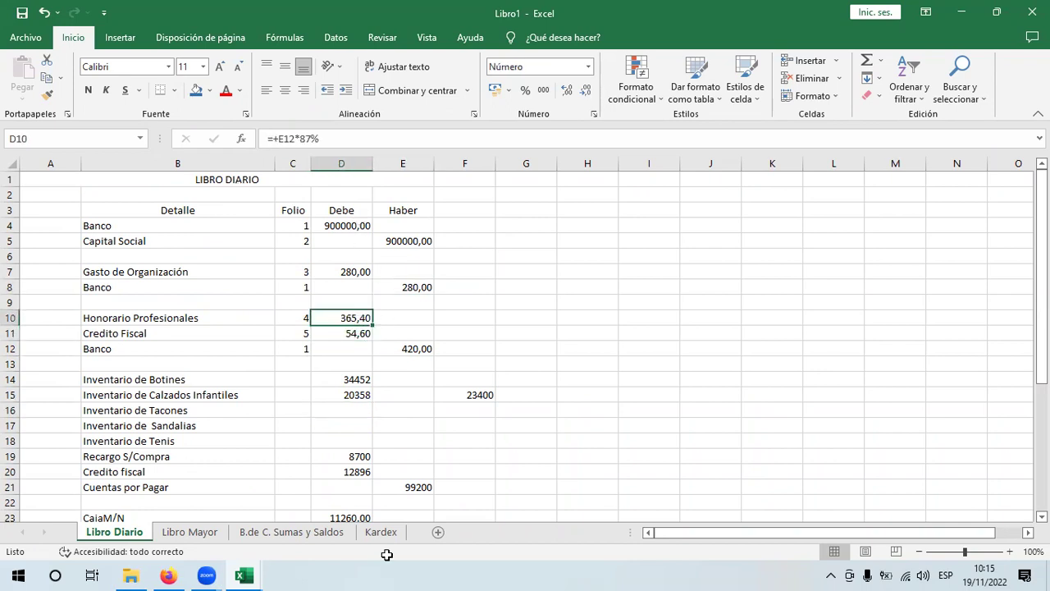
drag(238, 210, 384, 488)
click(370, 472)
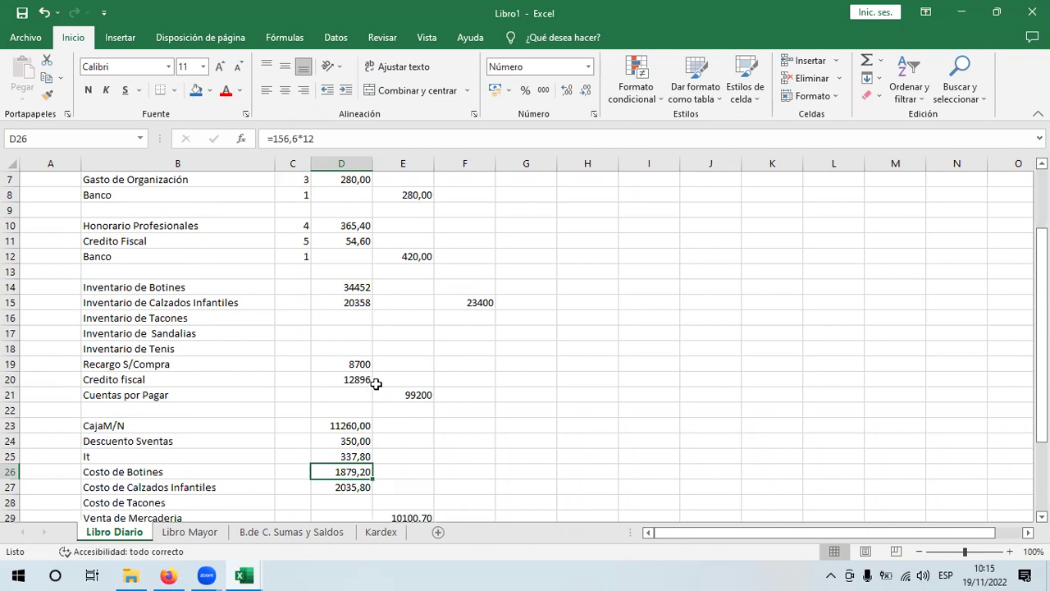
click(361, 438)
key(Up)
drag(165, 425, 361, 426)
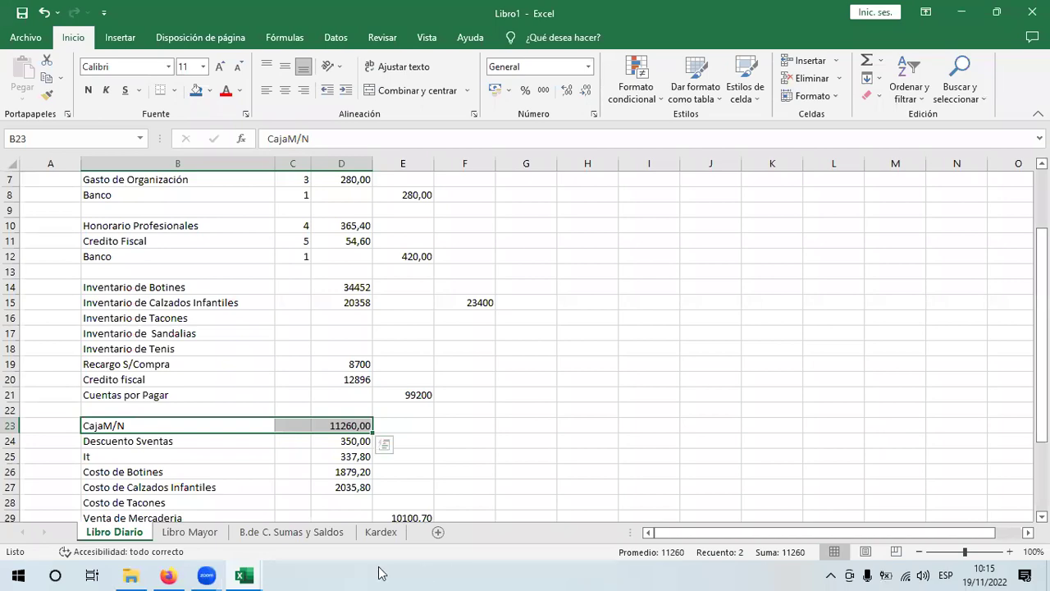
- Switch to Firefox and examine the purchase invoice and first two sales invoices in FACTURAS PRE-EXAMEN 2da PARTE, including the second sale's Recargo and payment terms
click(167, 575)
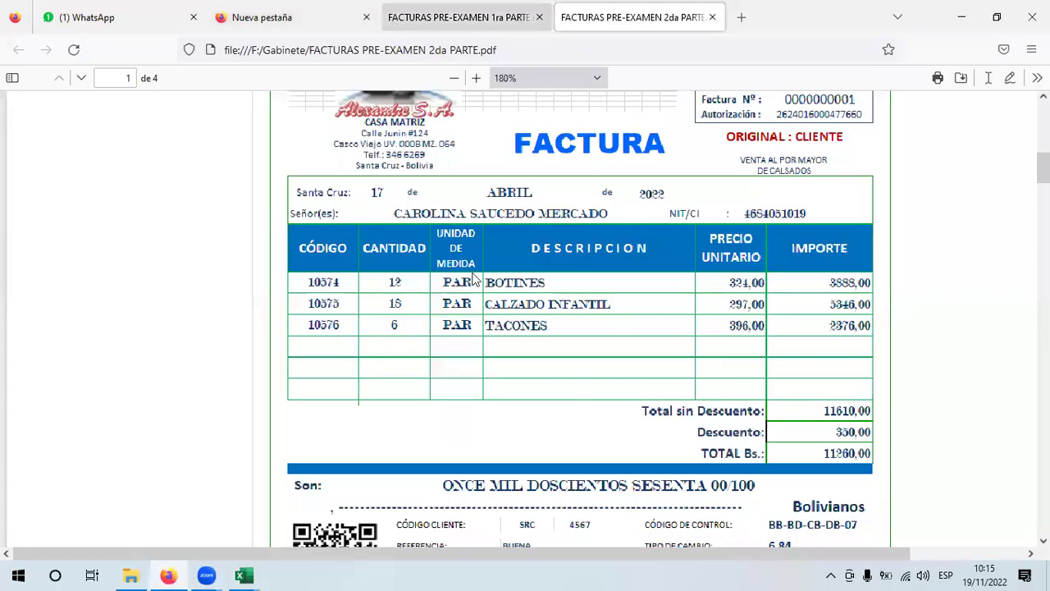
click(460, 17)
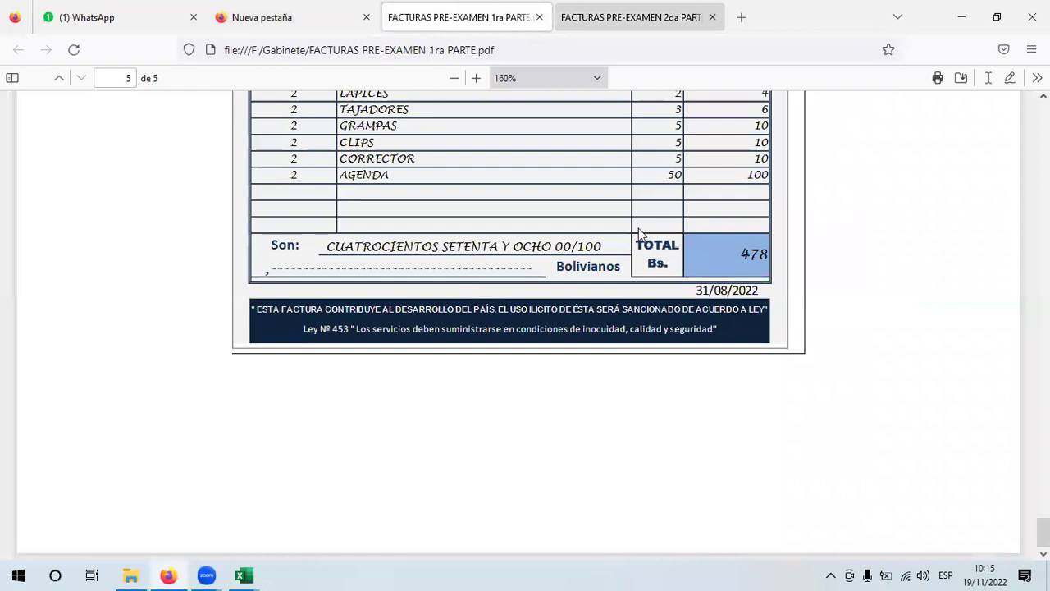
key(ctrl+Tab)
scroll(572, 282, up, 5)
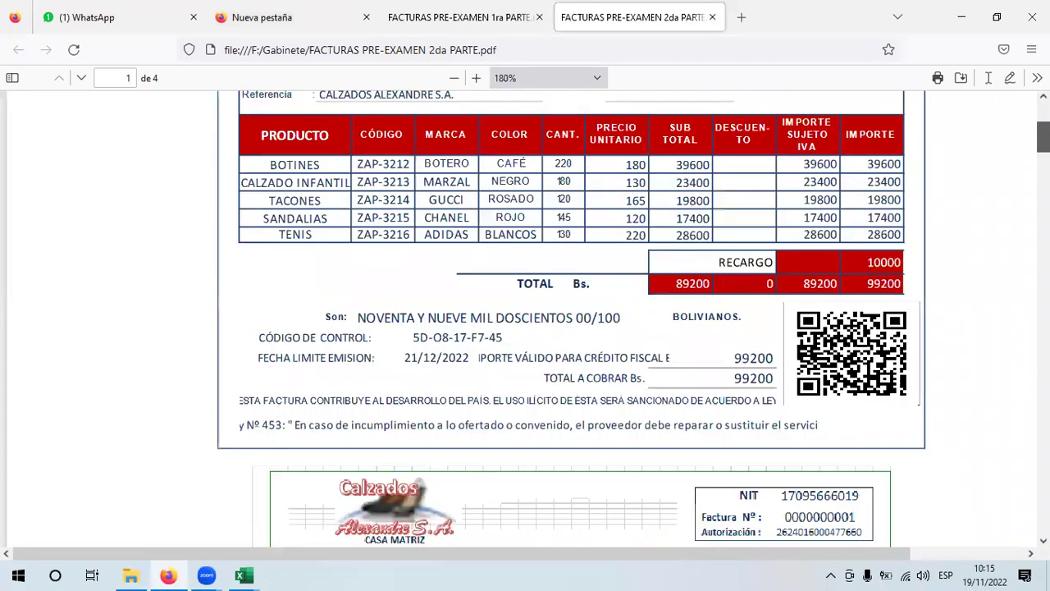
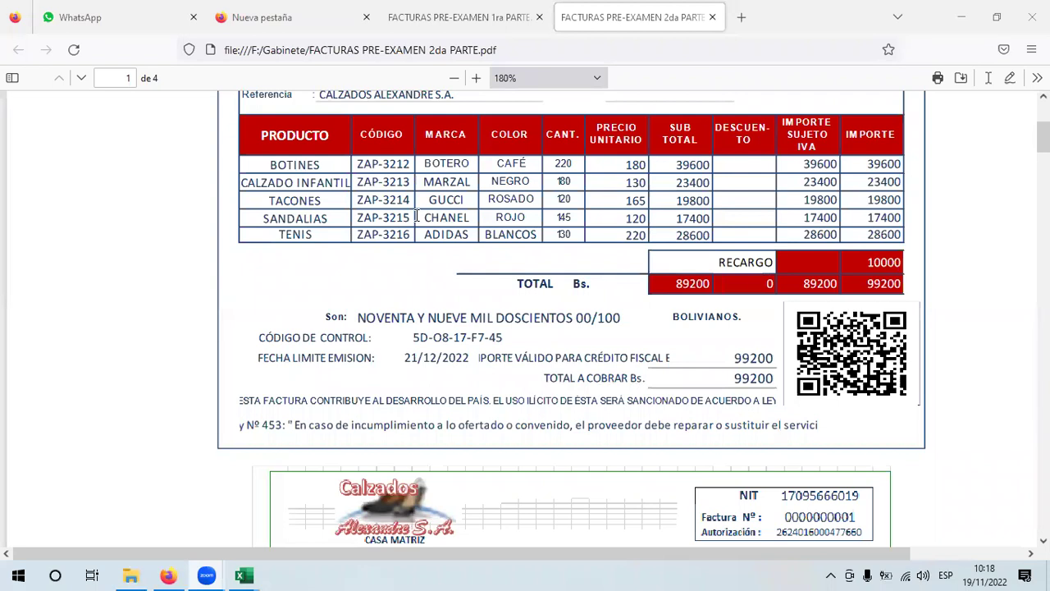
click(791, 306)
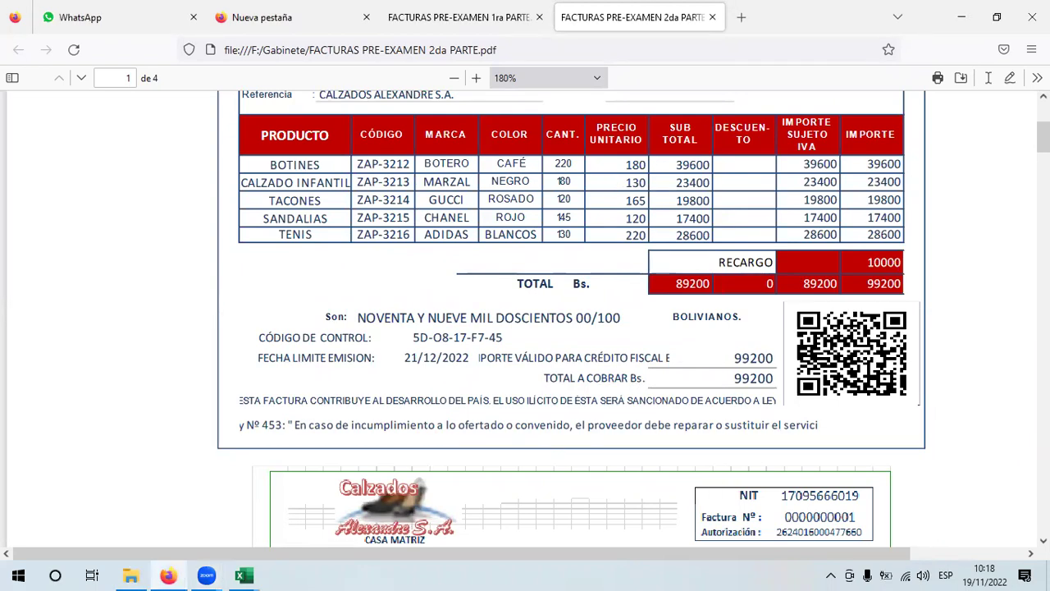
scroll(754, 402, down, 4)
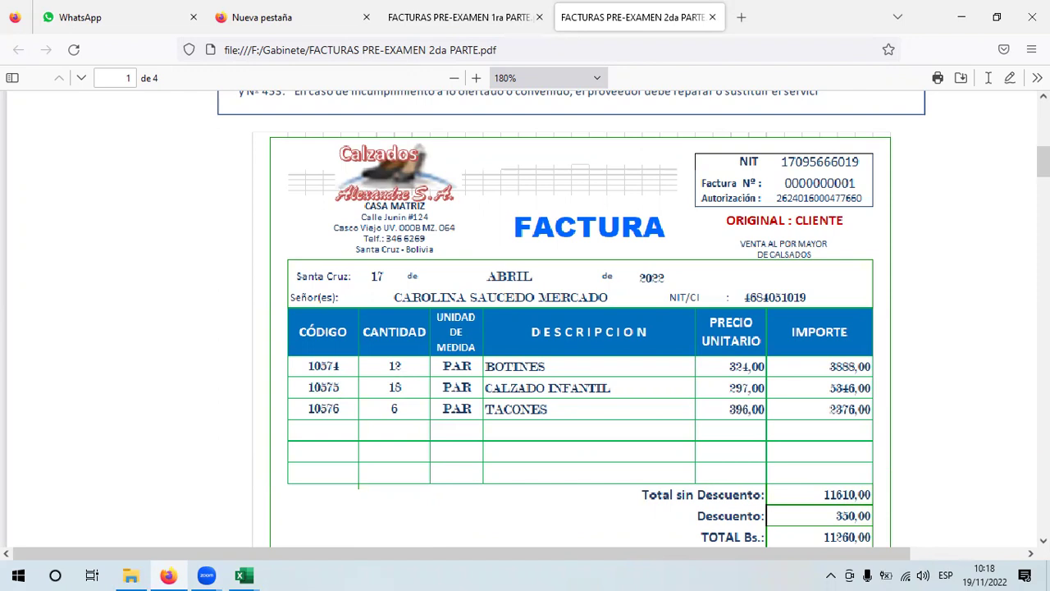
scroll(574, 320, down, 3)
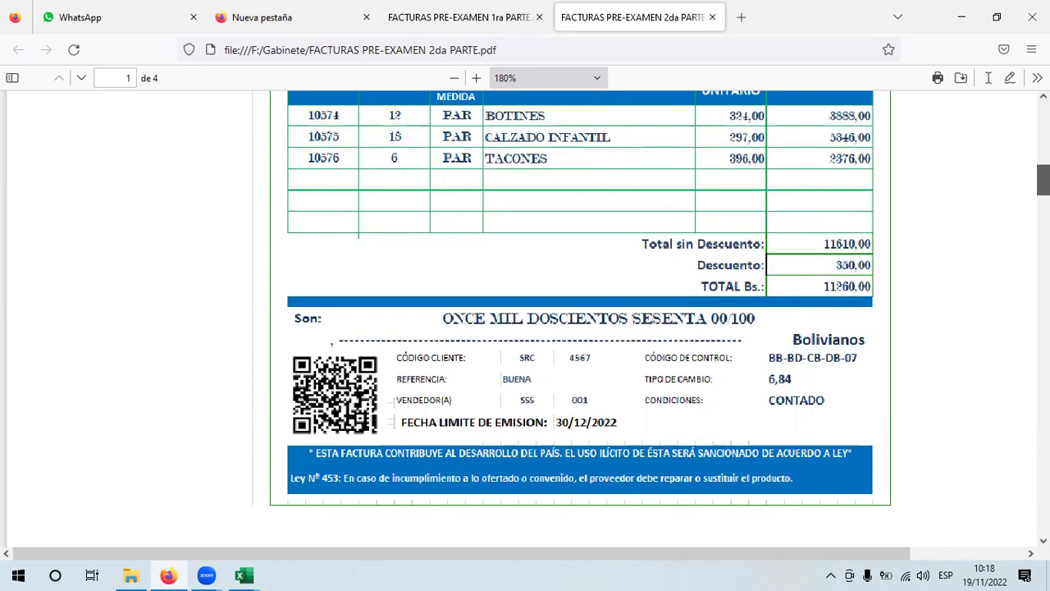
scroll(574, 320, down, 5)
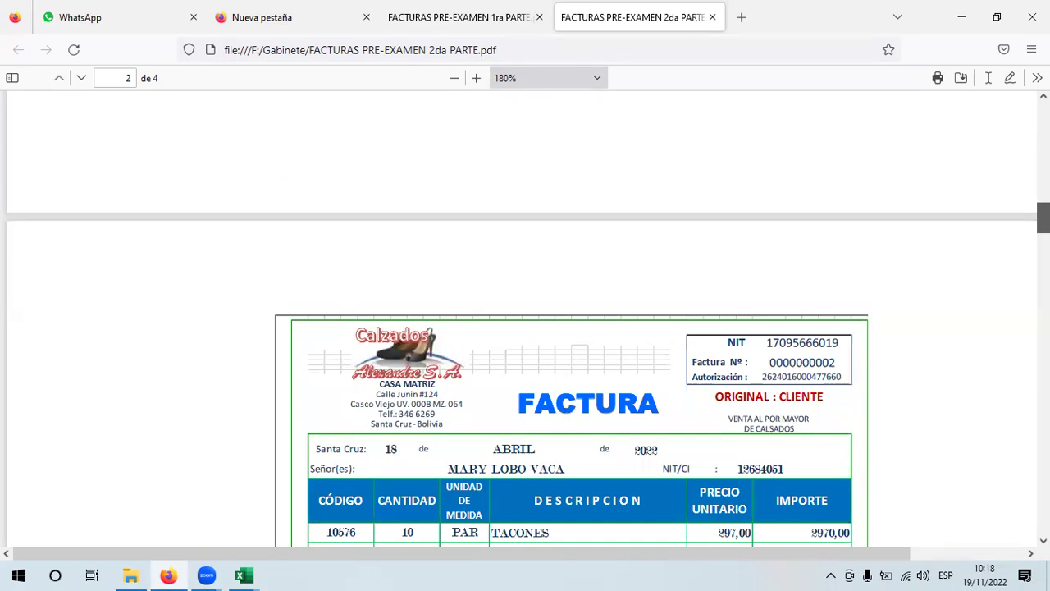
scroll(781, 270, down, 5)
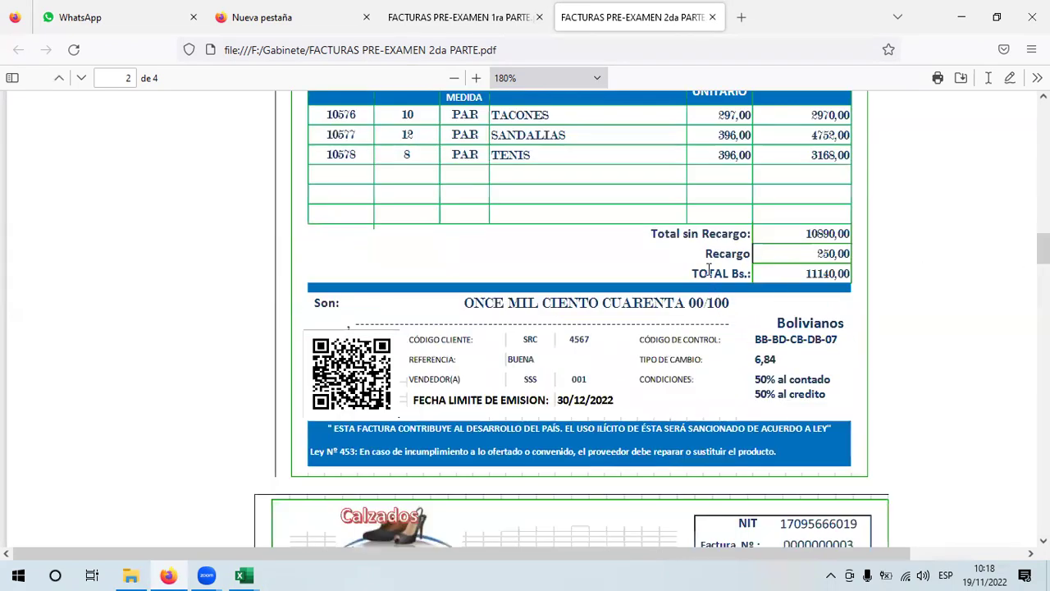
drag(818, 259, 886, 263)
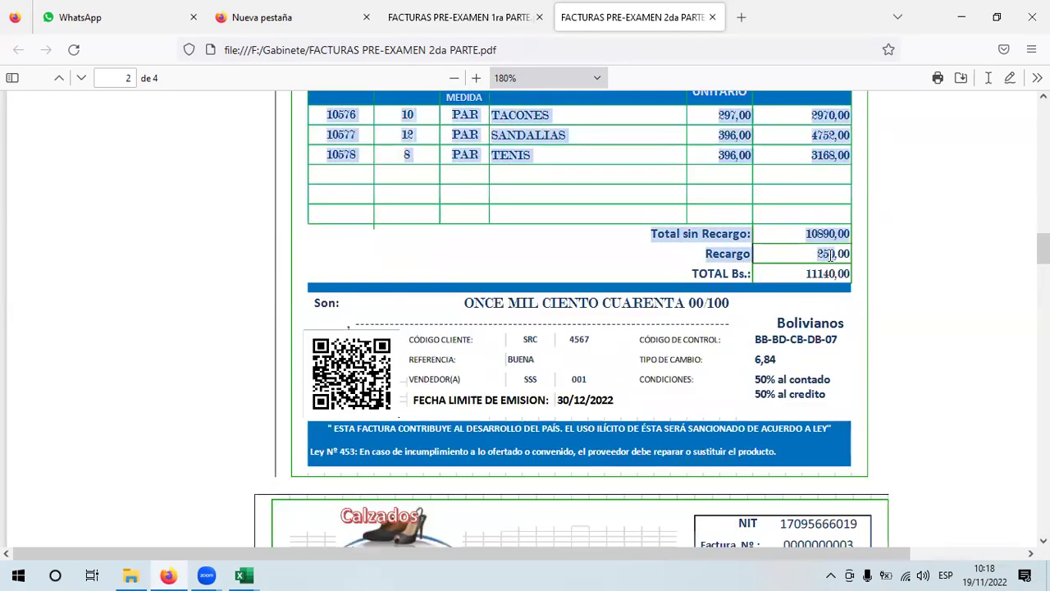
click(860, 259)
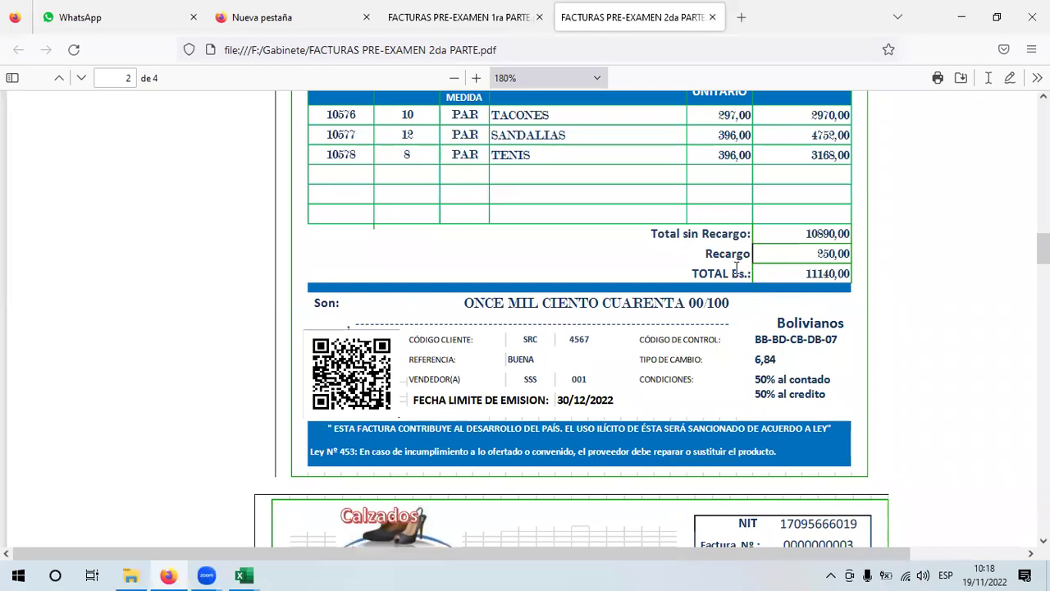
- Switch back to Excel and review the sales entry's CajaM/N, Descuento Sventas and Venta de Mercaderia rows, including the formula in E29
click(255, 574)
click(281, 516)
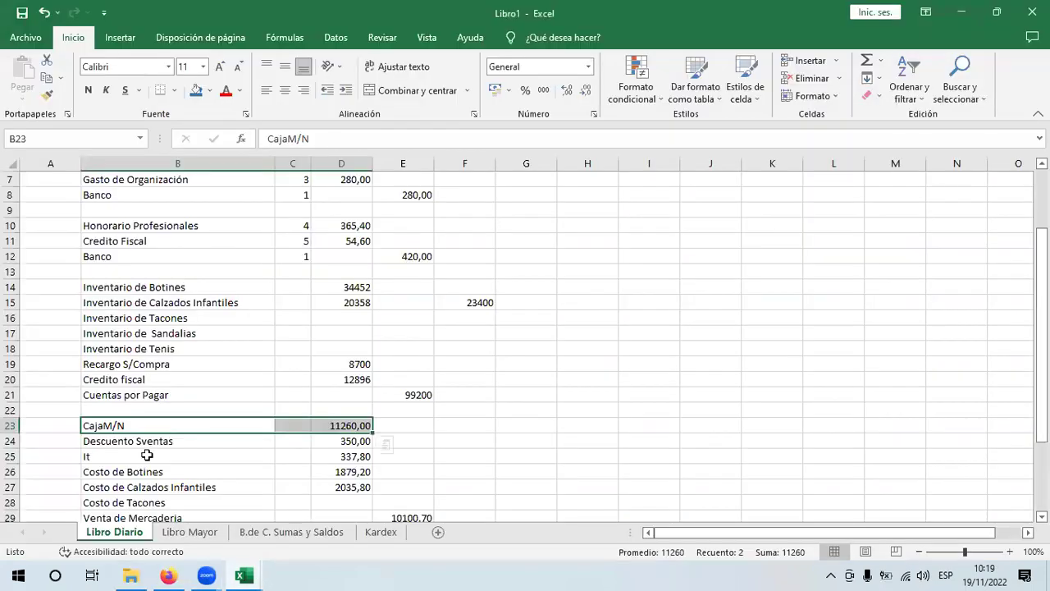
click(110, 452)
click(125, 443)
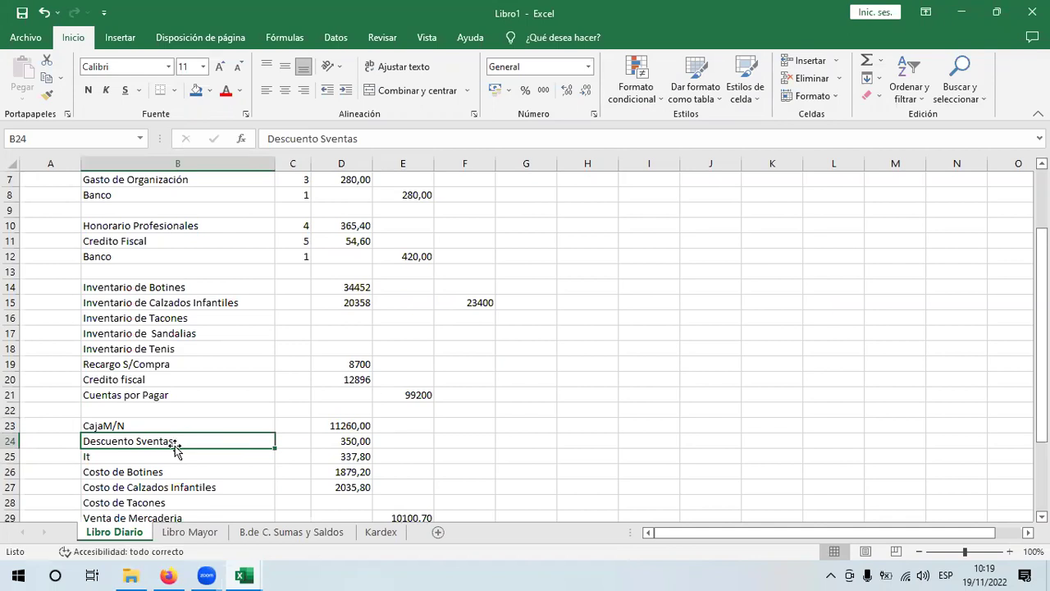
click(155, 425)
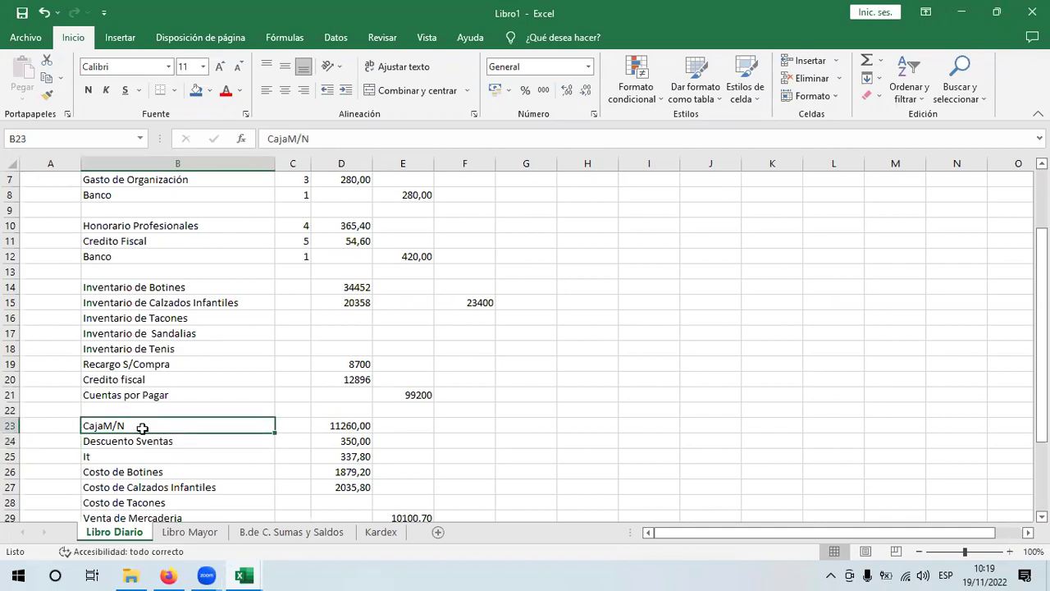
click(405, 519)
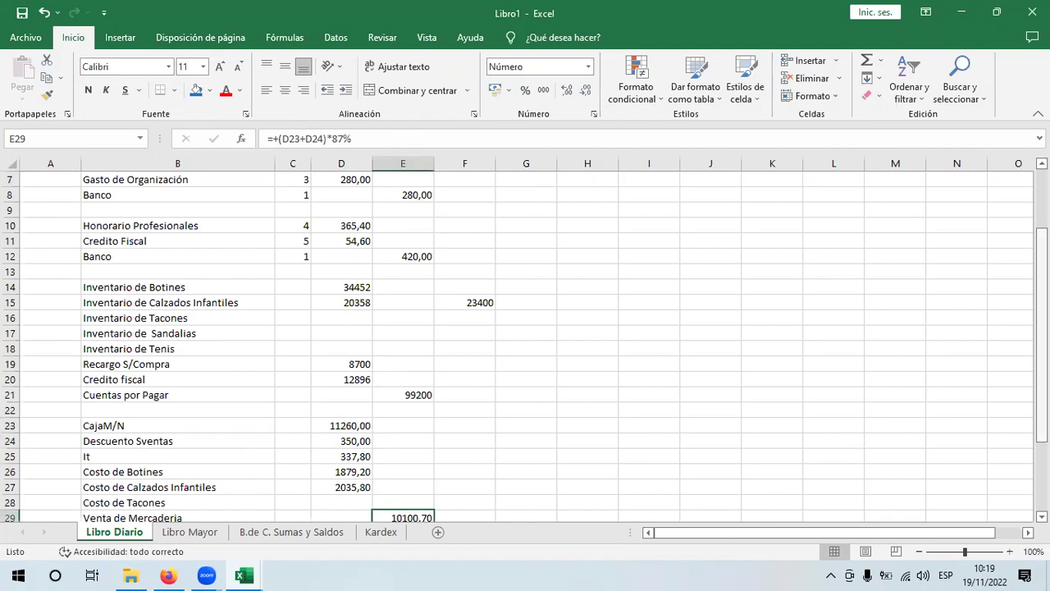
drag(1042, 378, 1042, 392)
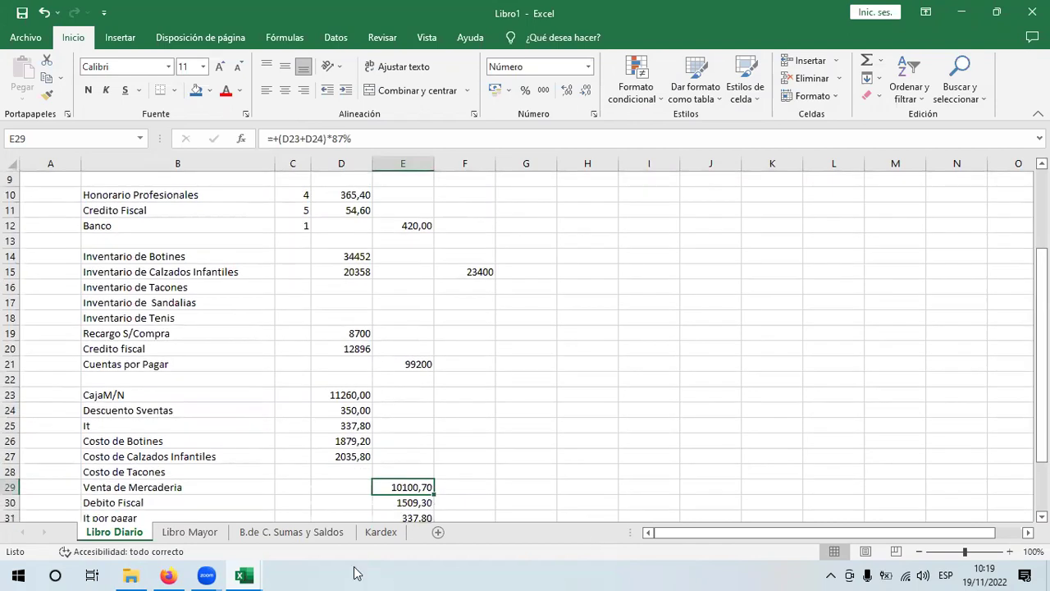
click(164, 486)
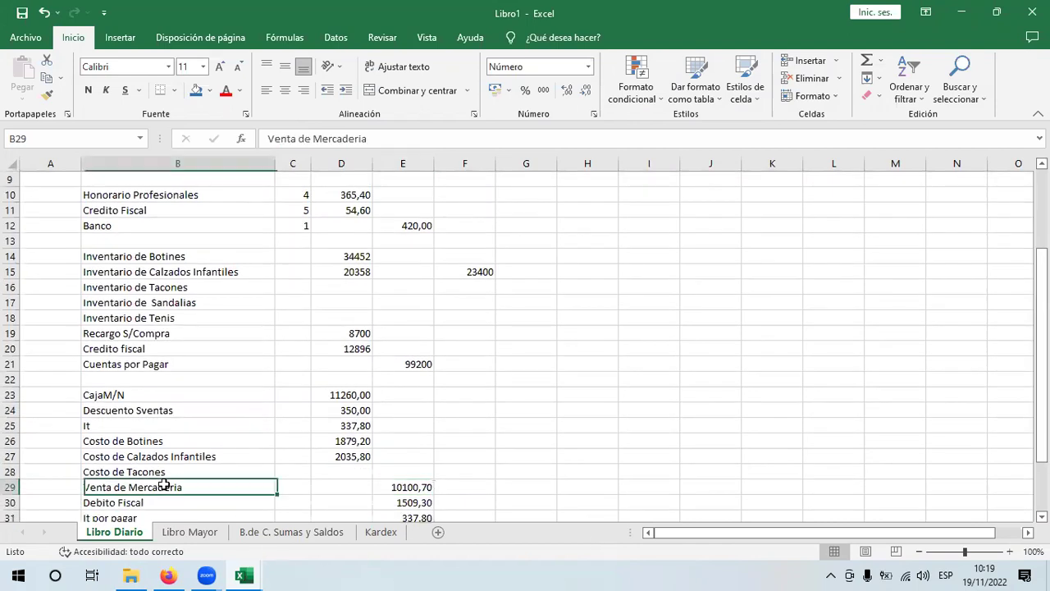
click(188, 395)
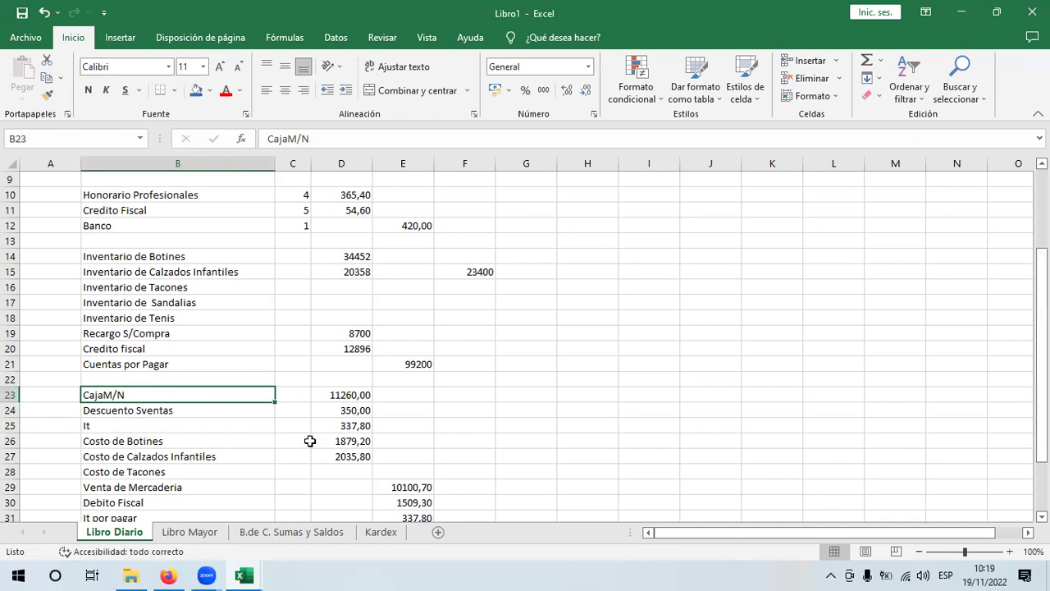
scroll(809, 382, down, 2)
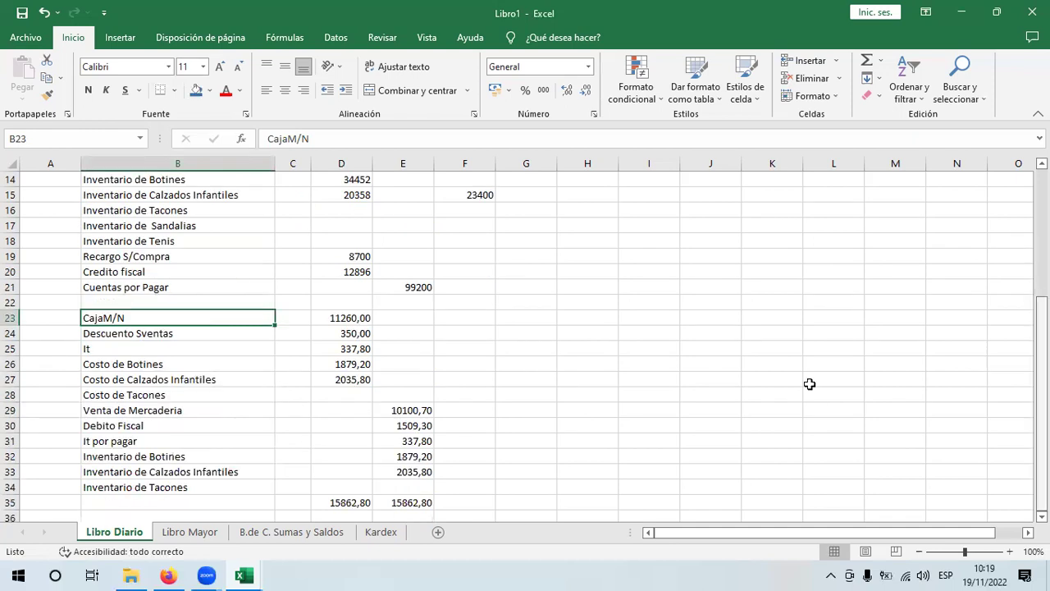
- Copy the whole sales entry with its totals from B23:E35 and paste it directly below, starting in B36
drag(370, 486, 424, 497)
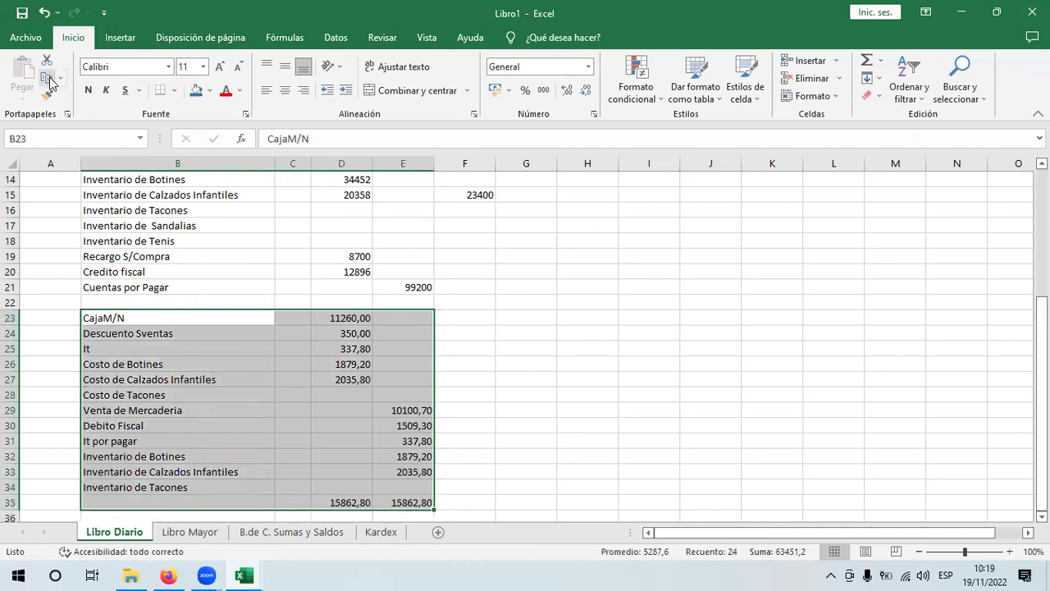
click(47, 78)
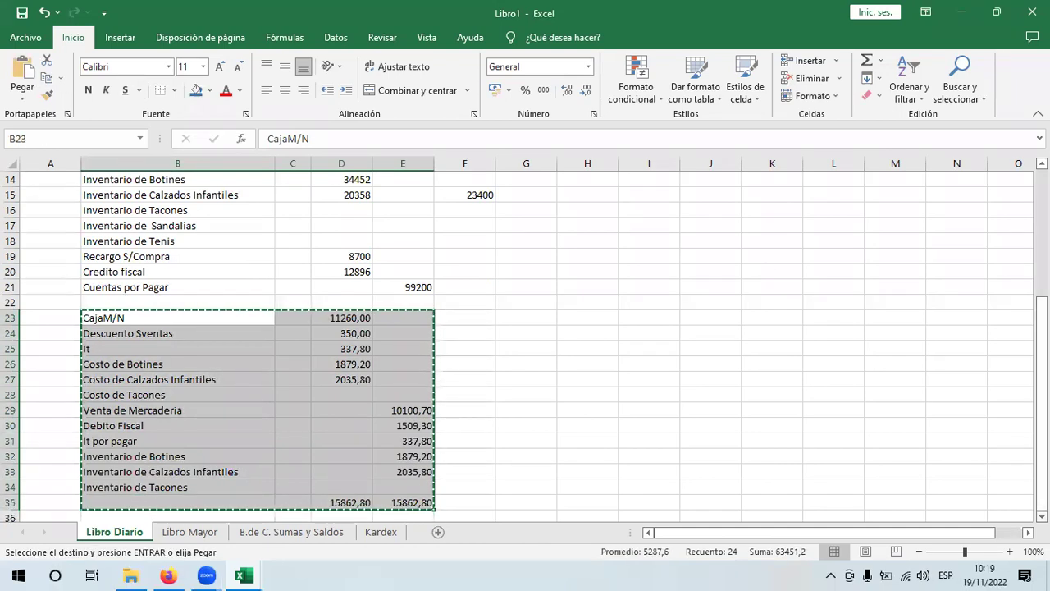
scroll(218, 441, down, 2)
click(198, 453)
click(204, 441)
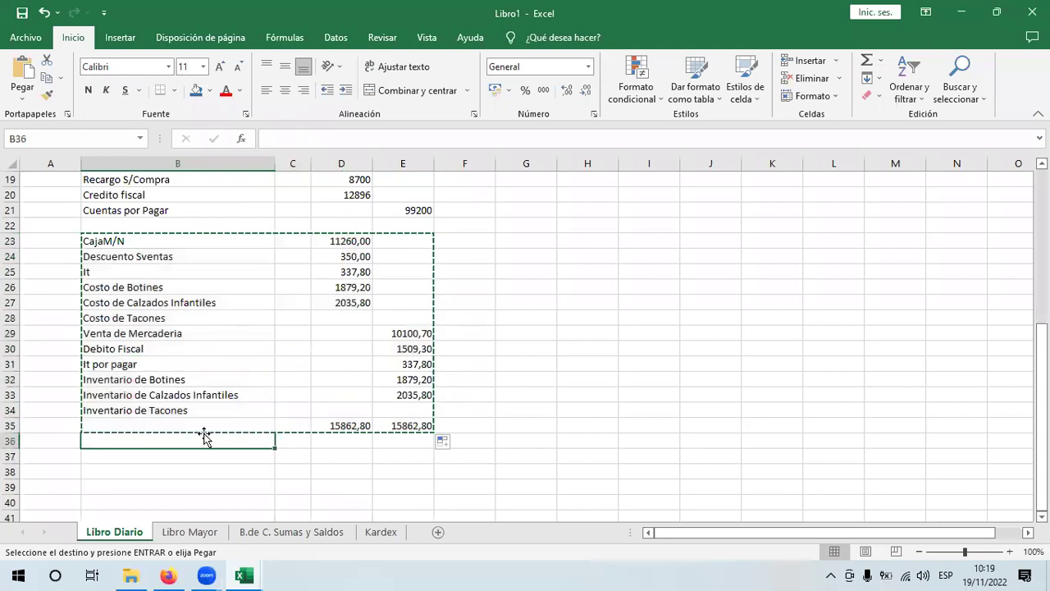
key(Return)
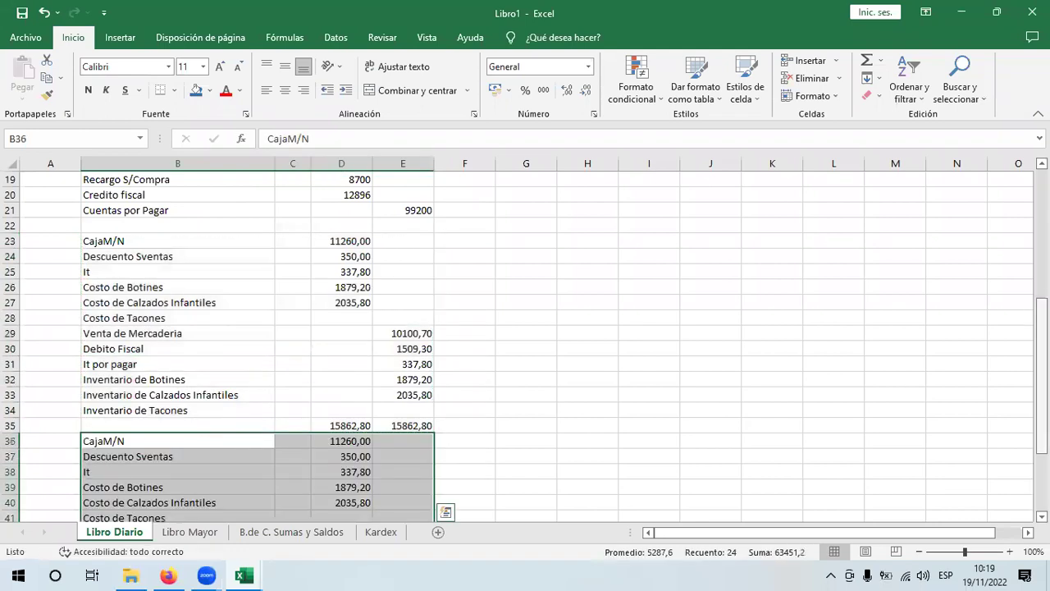
- Delete the Descuento Sventas row, row 37, from the copied sales entry
scroll(134, 335, down, 3)
click(133, 335)
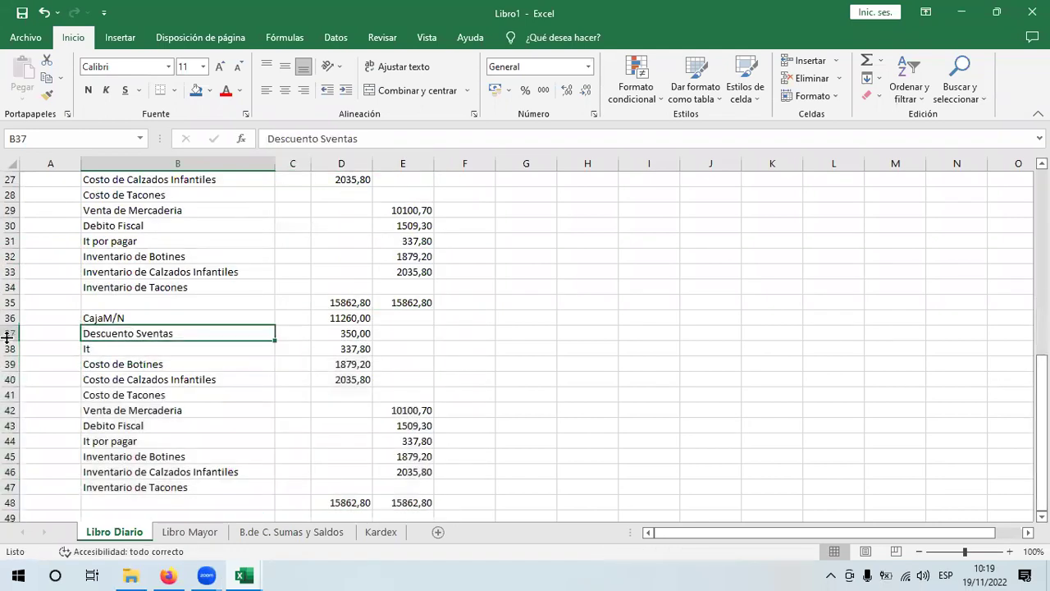
click(11, 332)
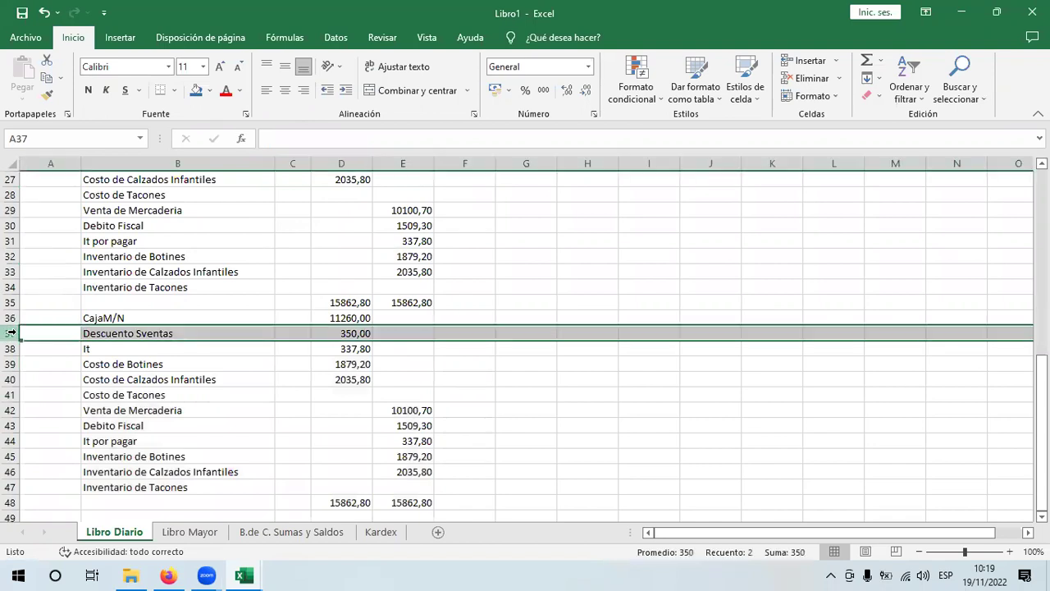
key(ctrl+minus)
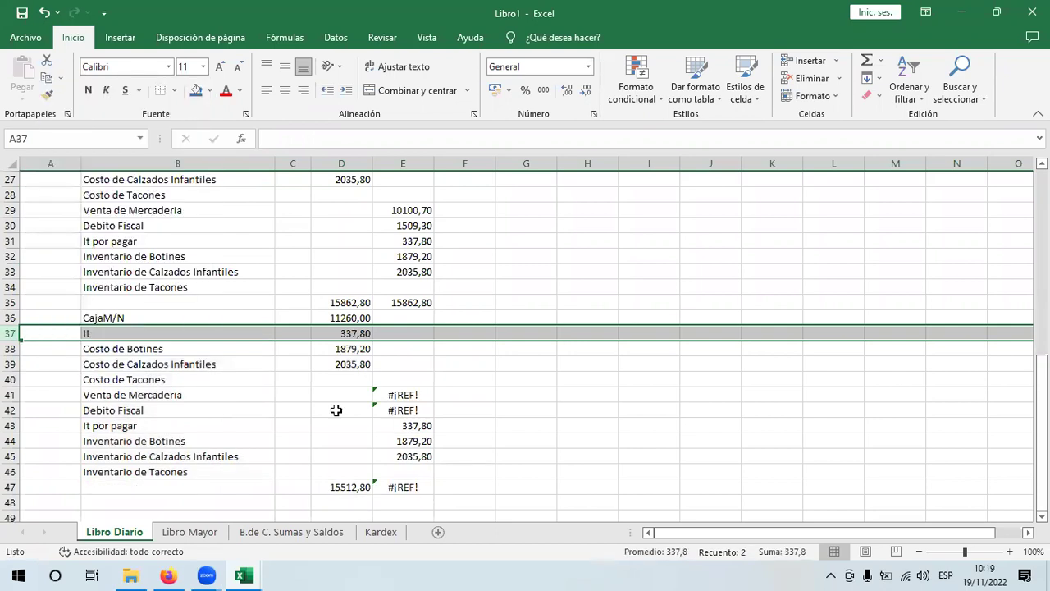
- Insert a row above Debito Fiscal in the copied entry, row 42, and label it "Recargo S/ venta" in column B
click(336, 410)
click(374, 395)
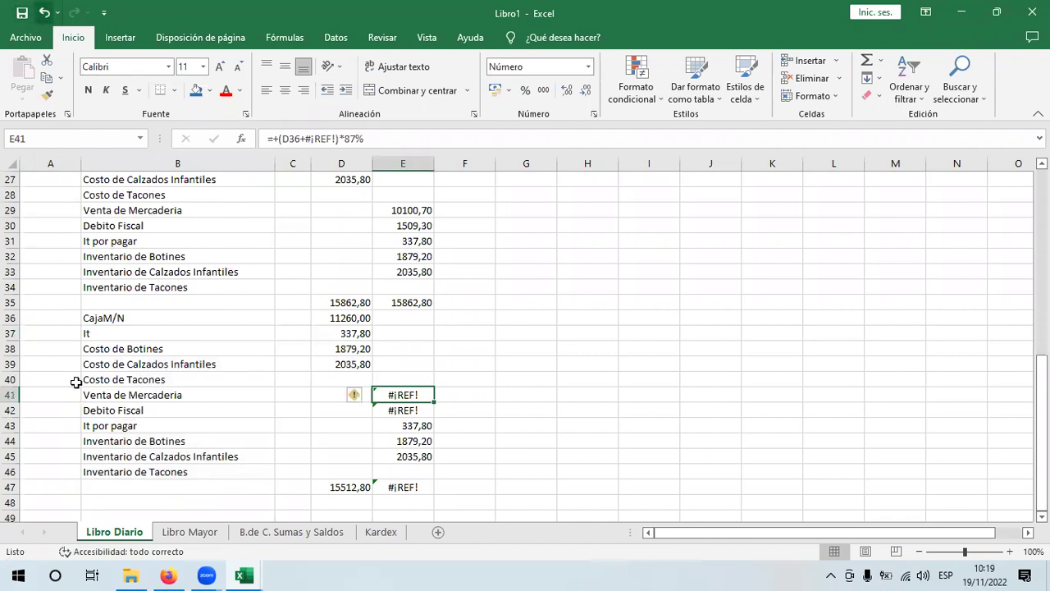
click(10, 425)
click(10, 411)
right_click(13, 412)
click(82, 288)
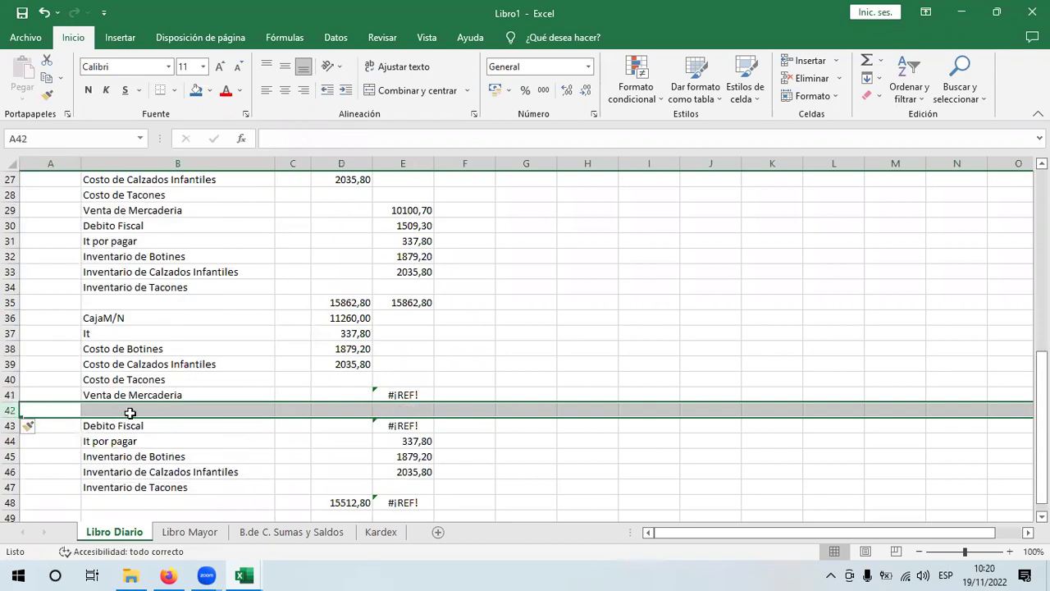
click(127, 411)
text(Recargo)
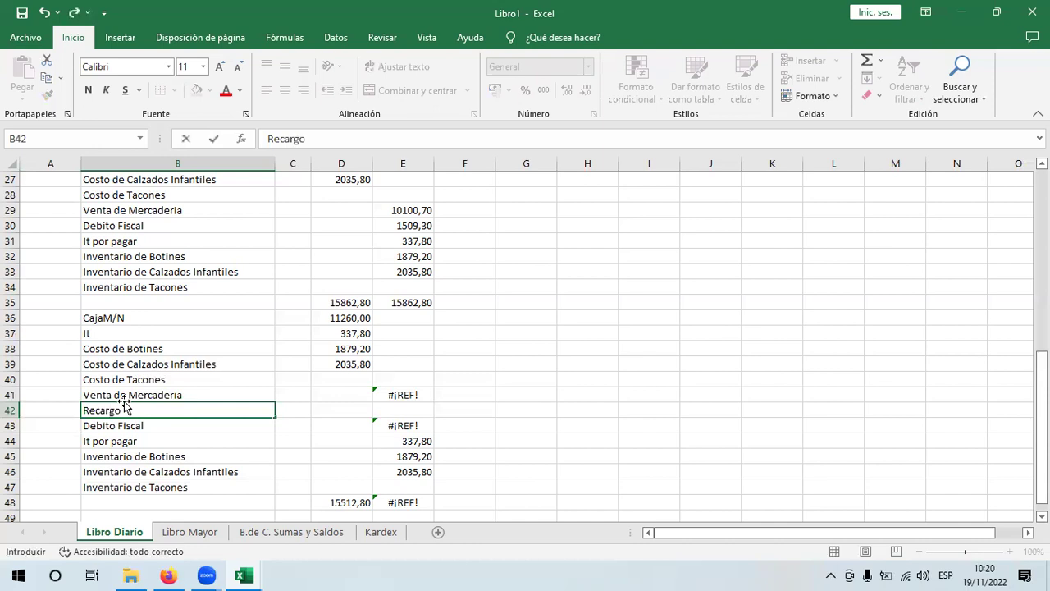
text( S/ venta)
key(Return)
- Switch to Firefox and examine the Recargo and TOTAL Bs. amounts on the second sales invoice
click(397, 394)
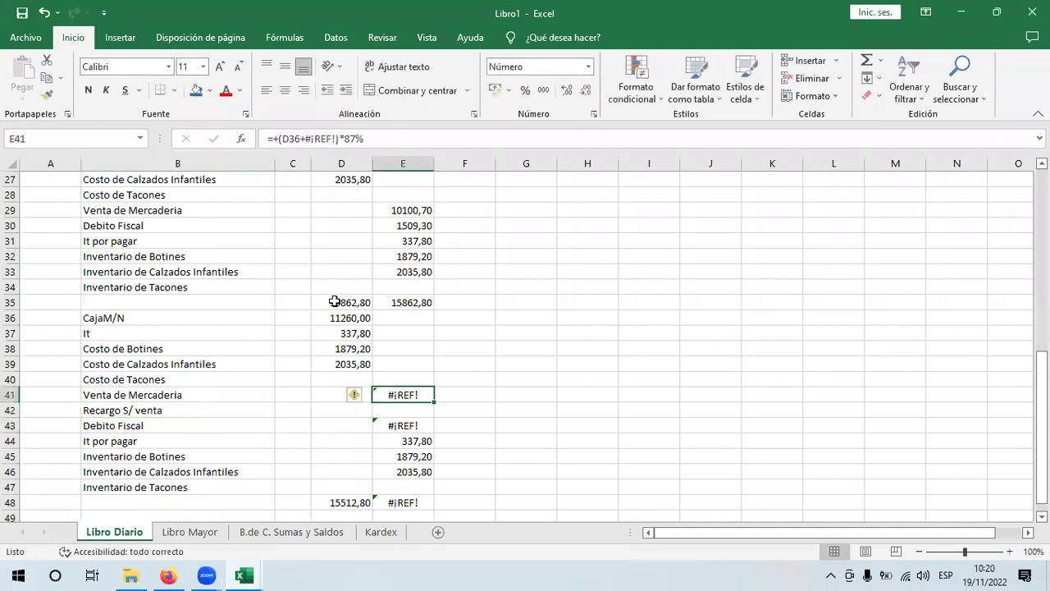
click(338, 302)
click(332, 318)
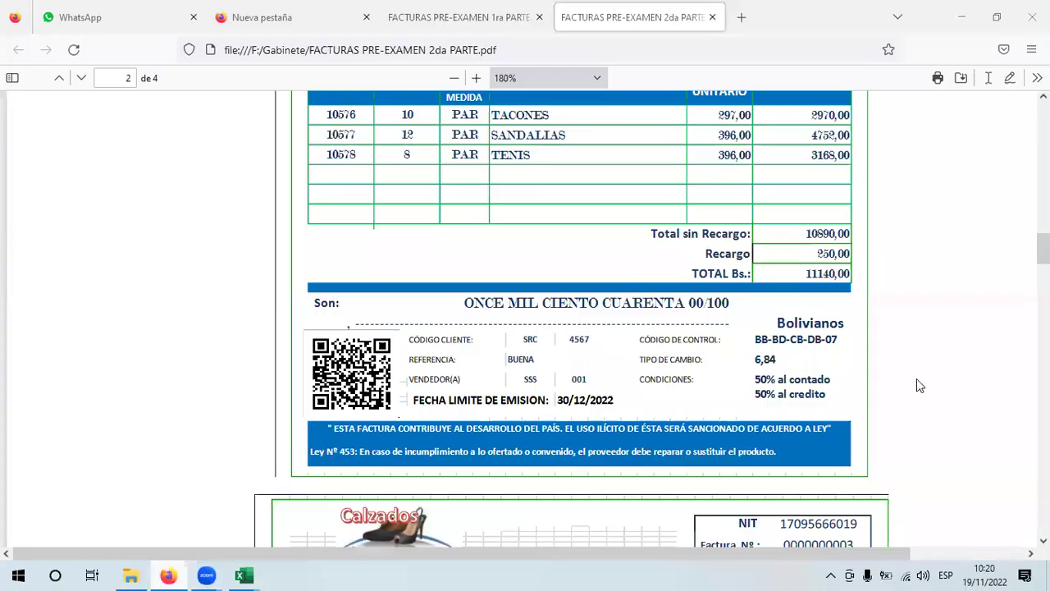
click(167, 575)
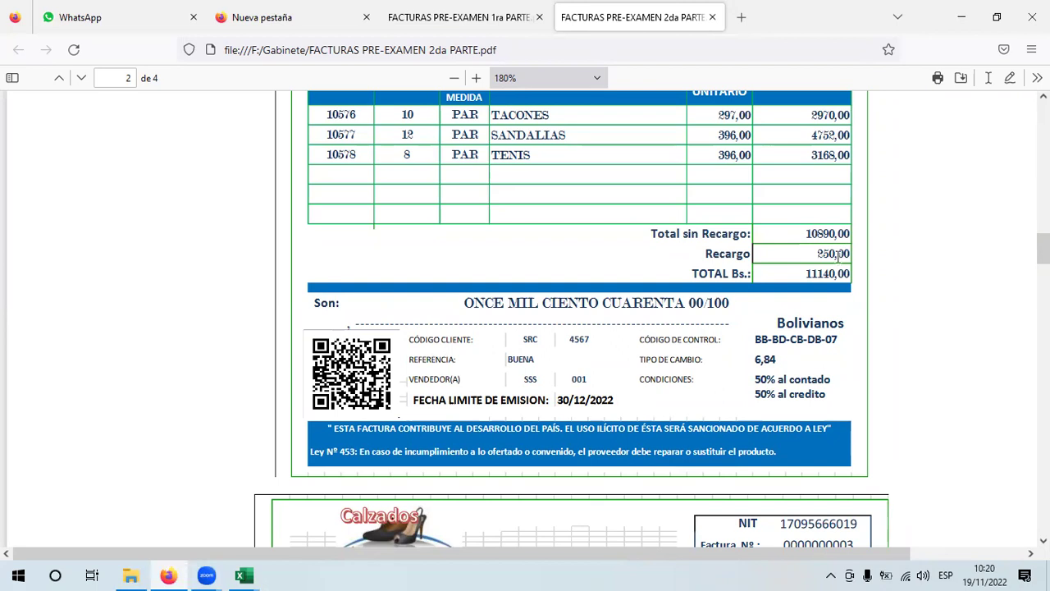
drag(818, 254, 852, 261)
click(763, 274)
- Switch back to Excel, set the second sale's CajaM/N amount in D36 to 11140 and check the It formula in D37
click(243, 575)
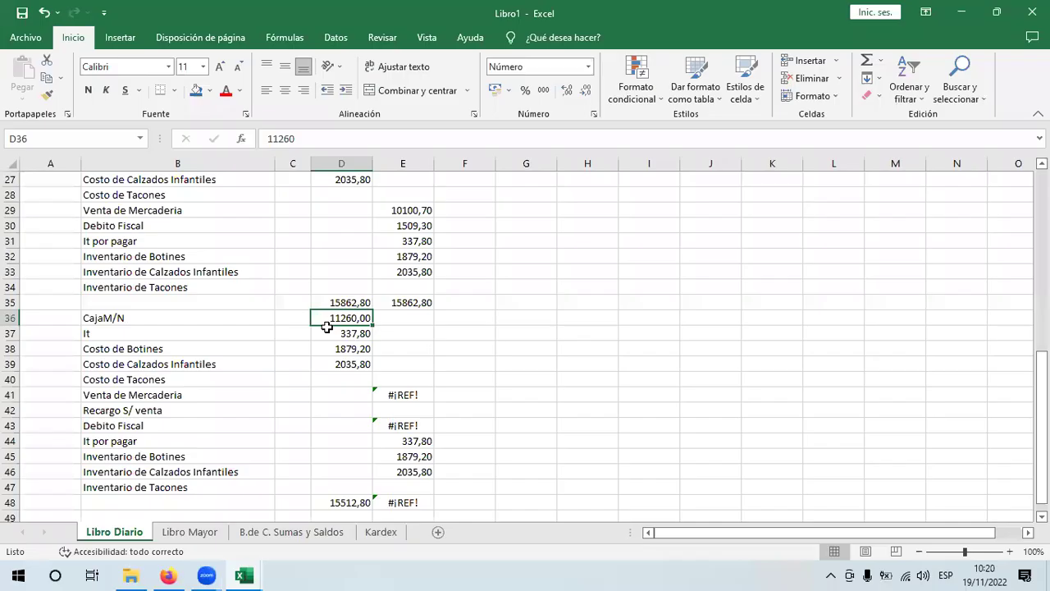
text(11)
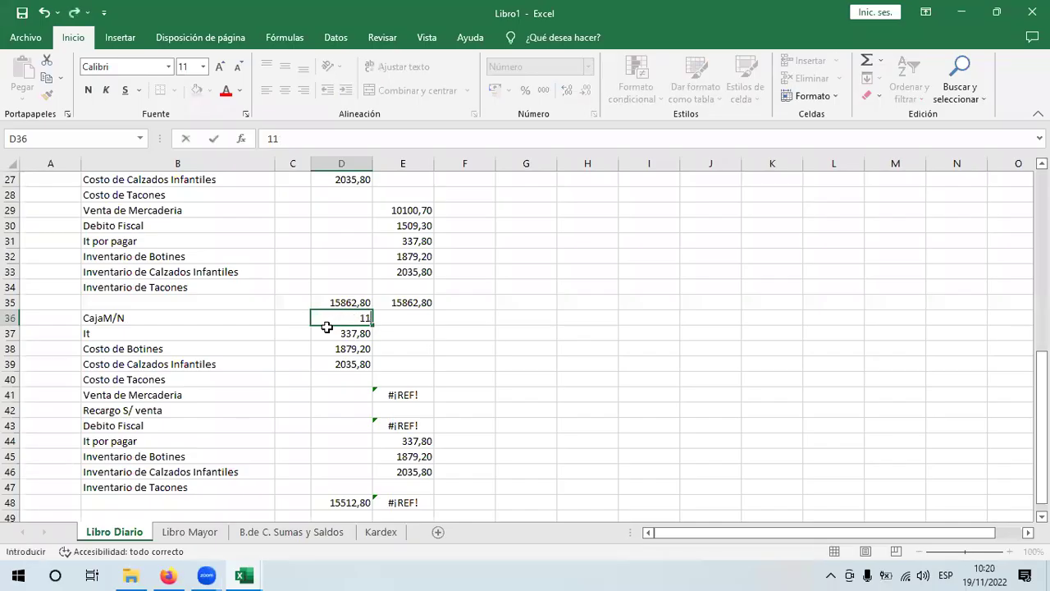
text(140)
key(Return)
click(358, 316)
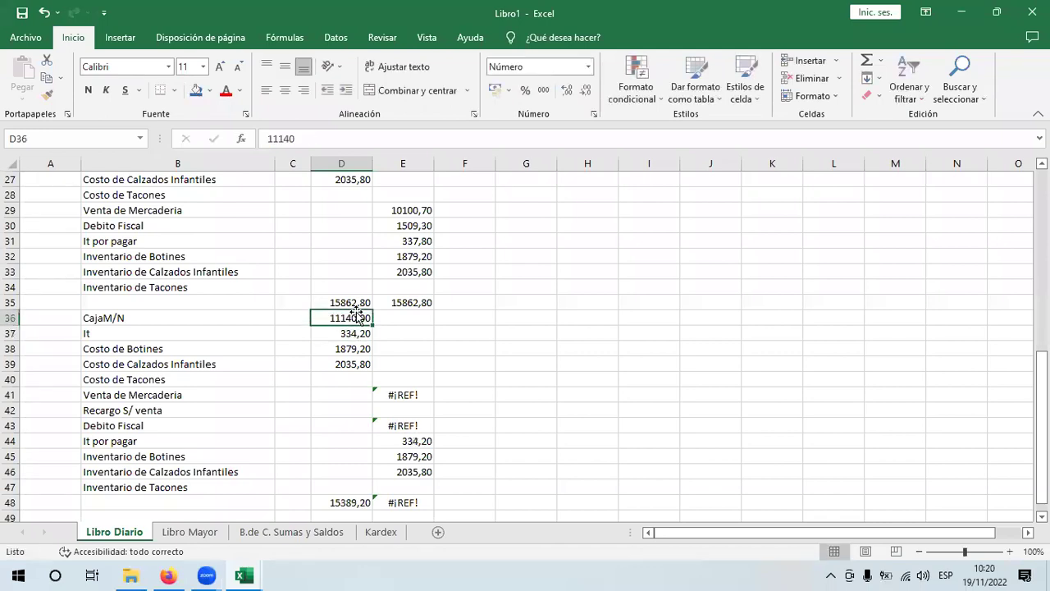
click(359, 332)
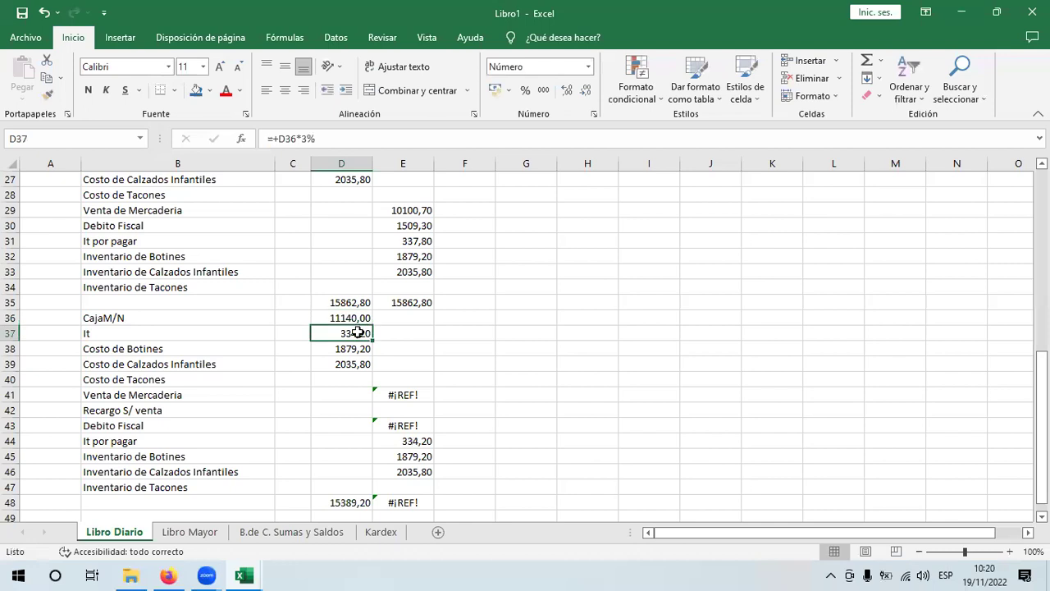
double_click(358, 333)
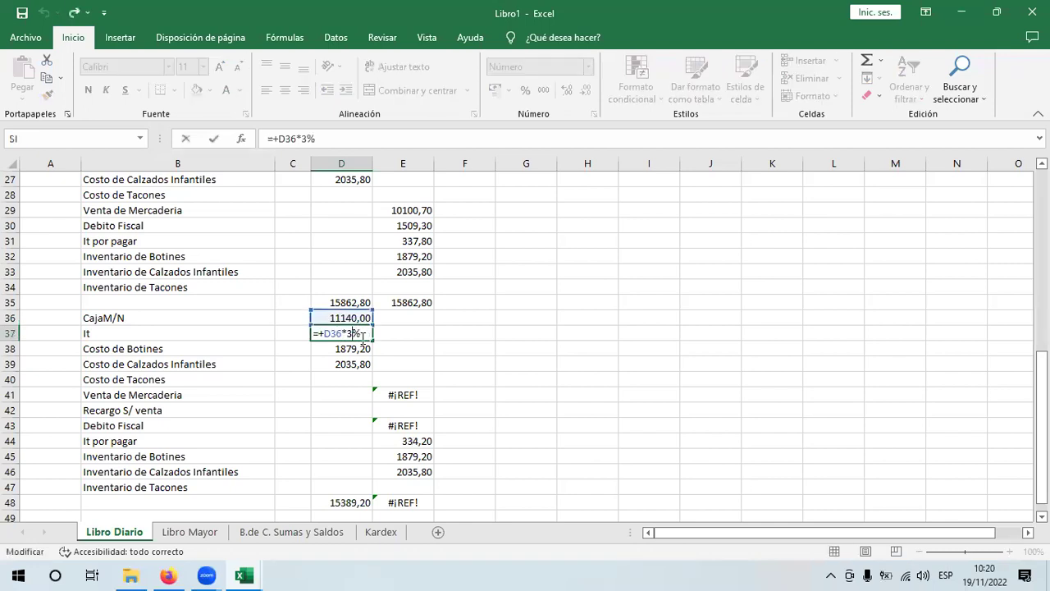
key(Return)
click(346, 335)
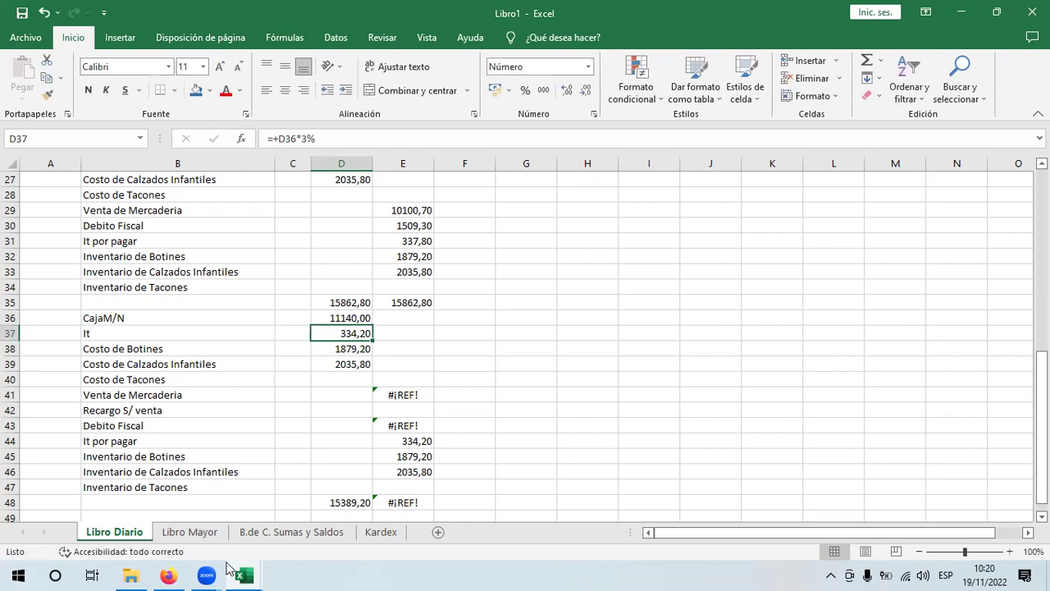
click(414, 396)
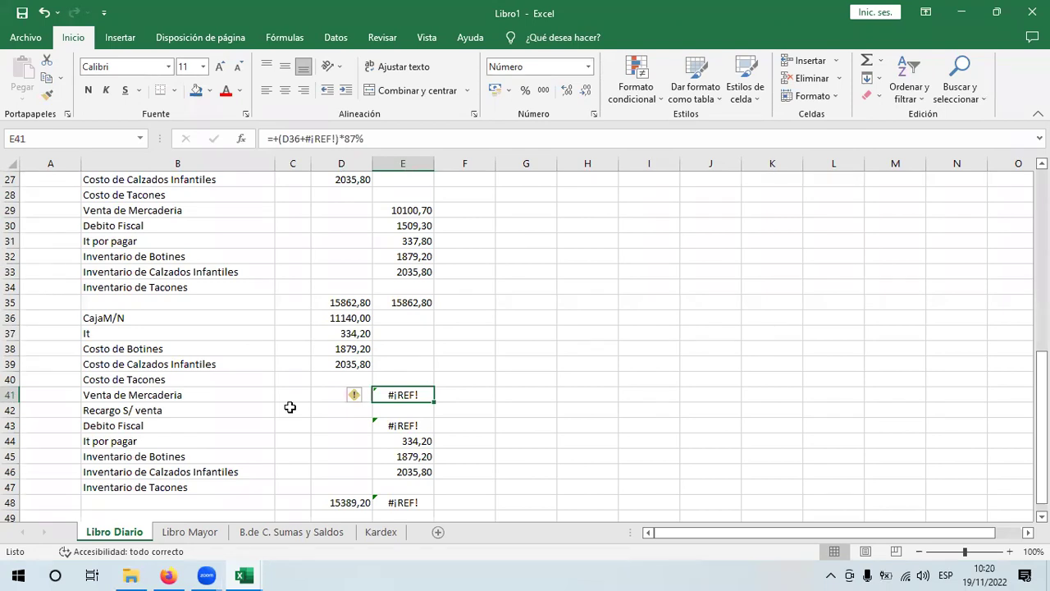
key(Down)
text(+)
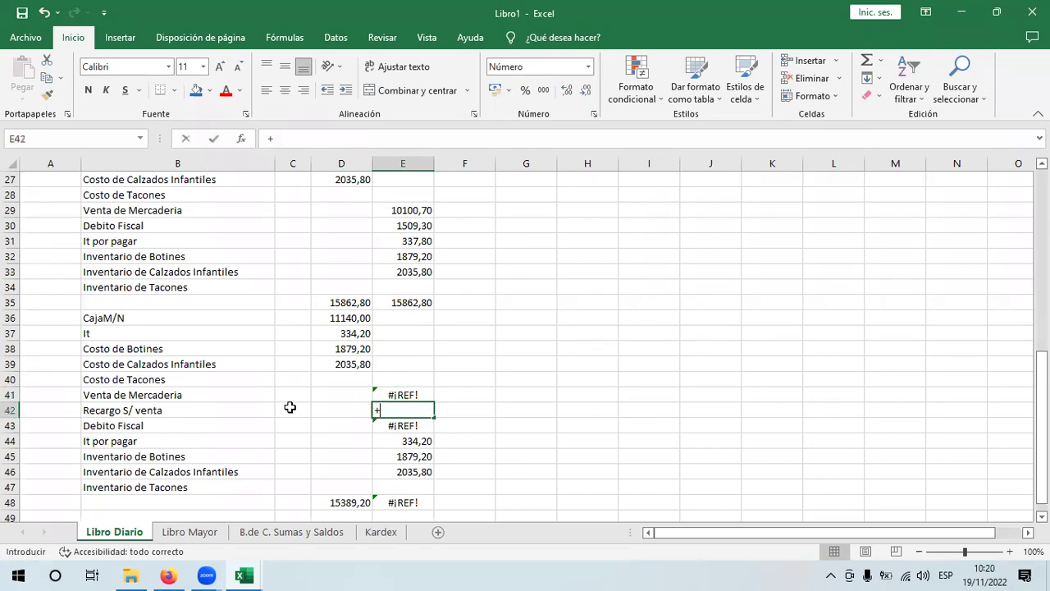
key(Escape)
- Look up the invoice's Total sin Recargo in Firefox and enter +10890*87% in Excel as the Venta de Mercaderia amount in E41
click(425, 394)
text(+)
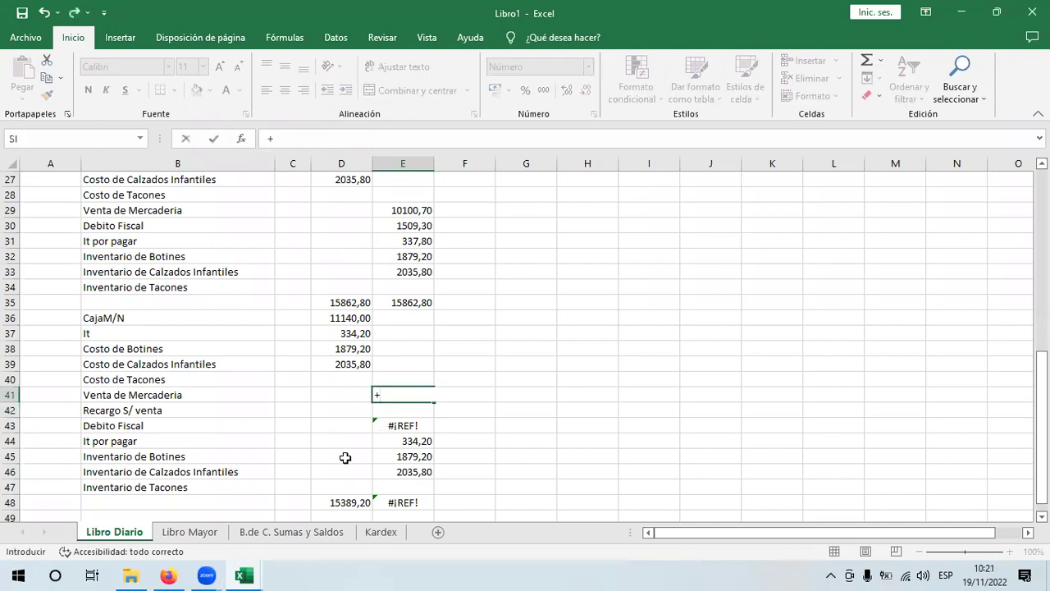
click(167, 574)
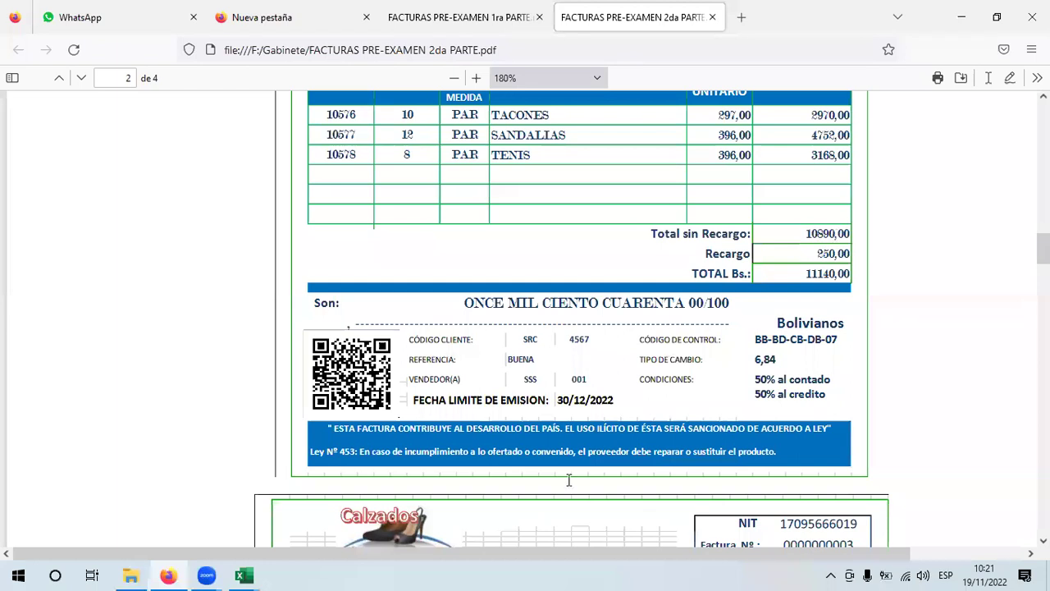
mouse_move(246, 574)
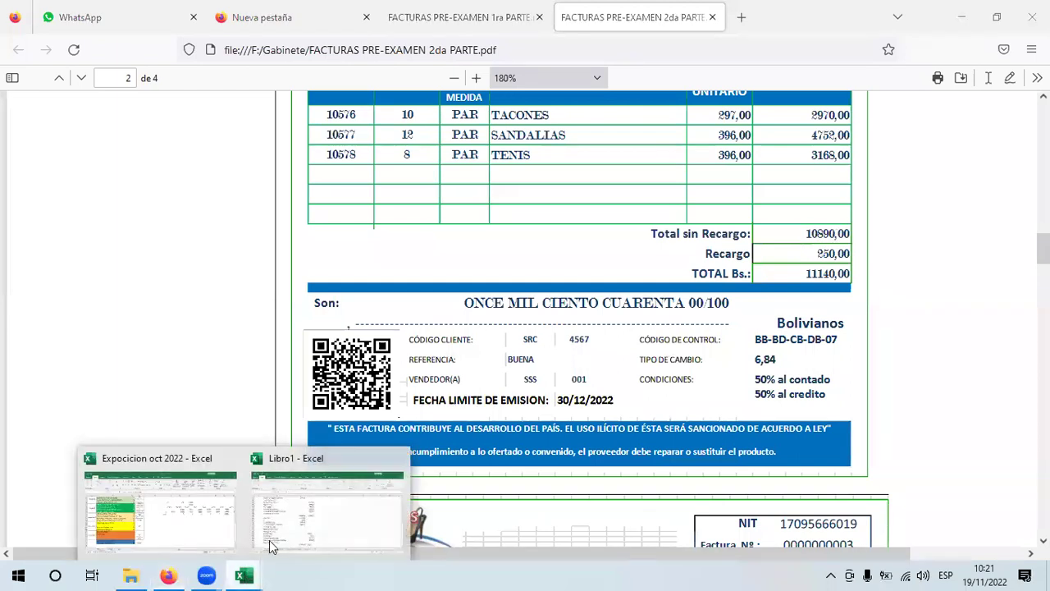
click(269, 540)
click(435, 395)
text(+10890)
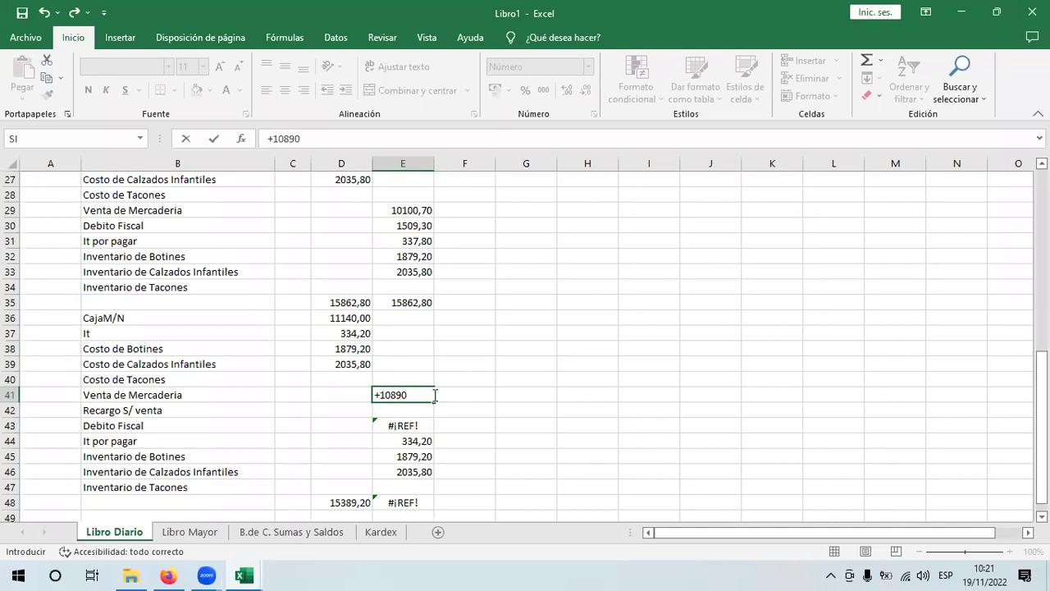
text(*87%)
key(Return)
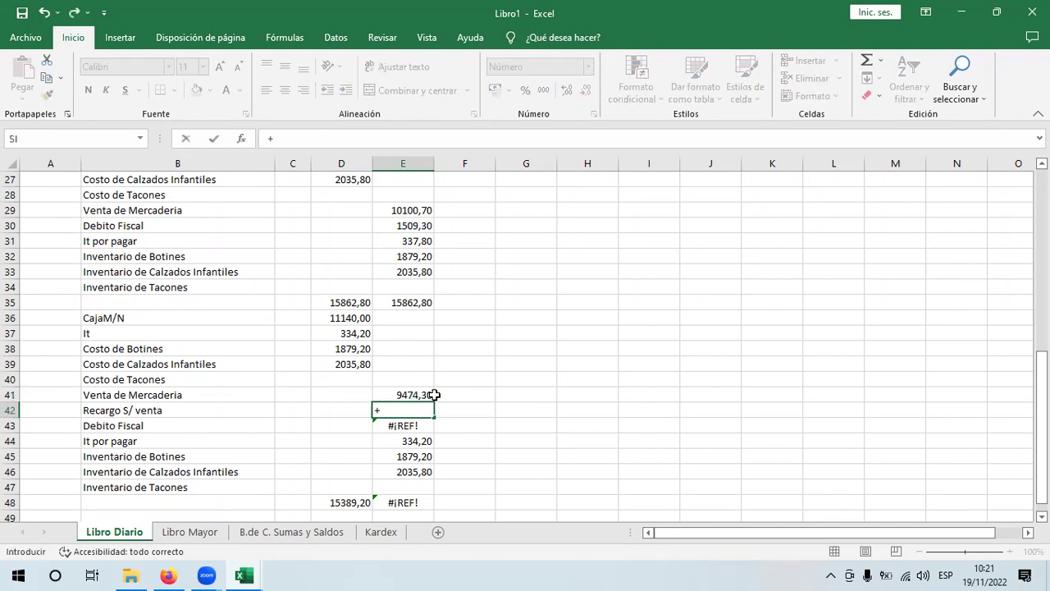
- Check the surcharge on the Firefox invoice and enter +250*87% in Excel as the Recargo S/ venta amount in E42
click(168, 575)
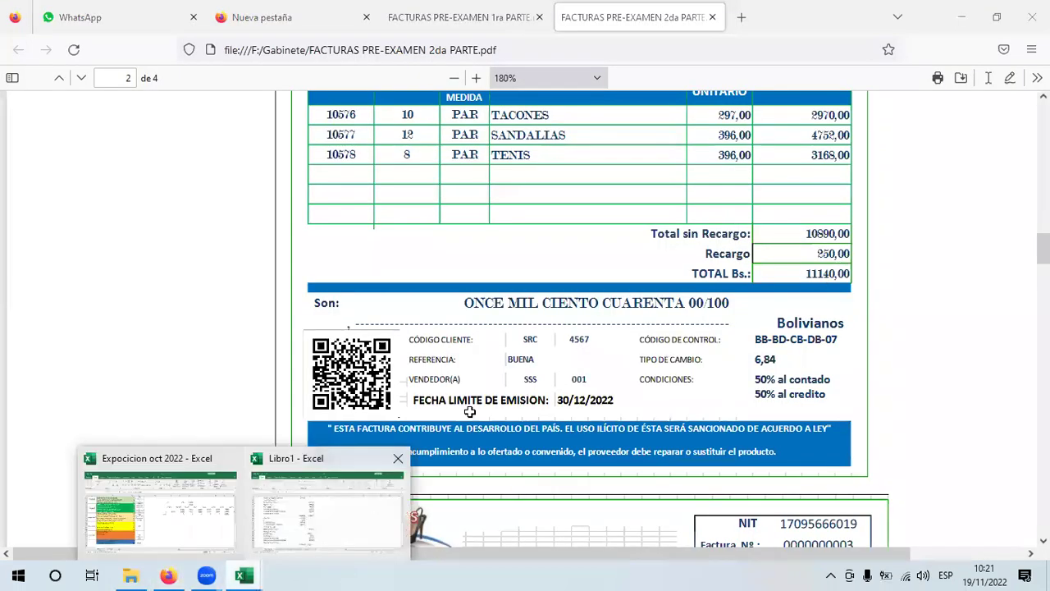
click(369, 503)
text(250)
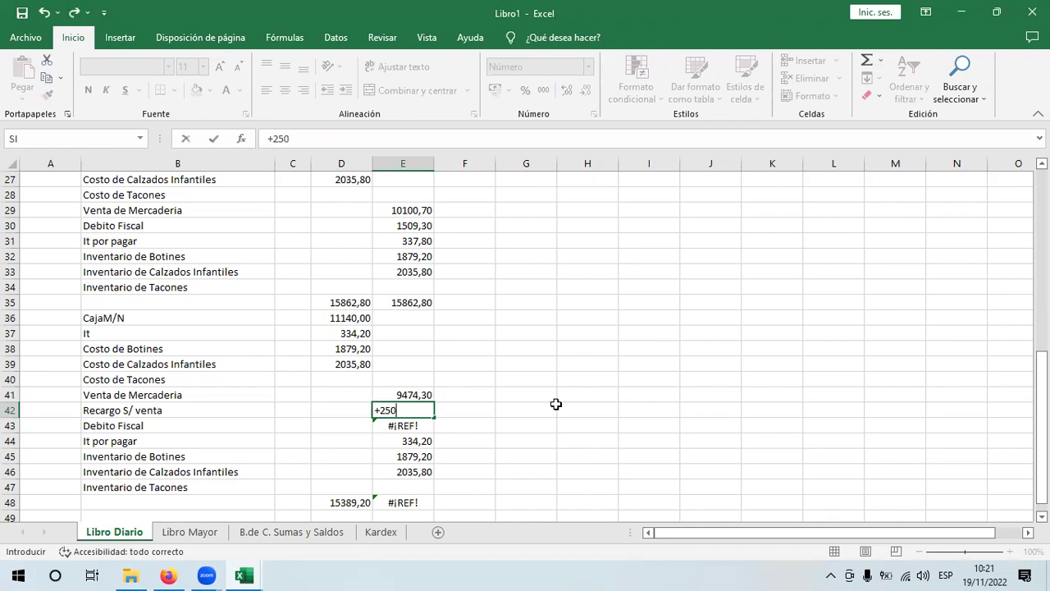
text(87%)
key(Return)
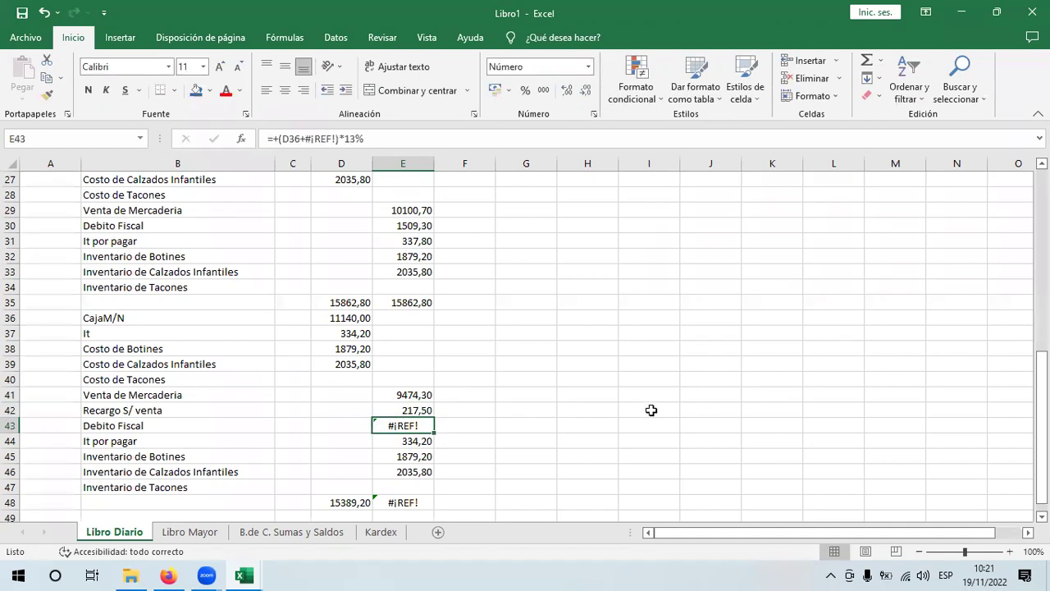
text(*)
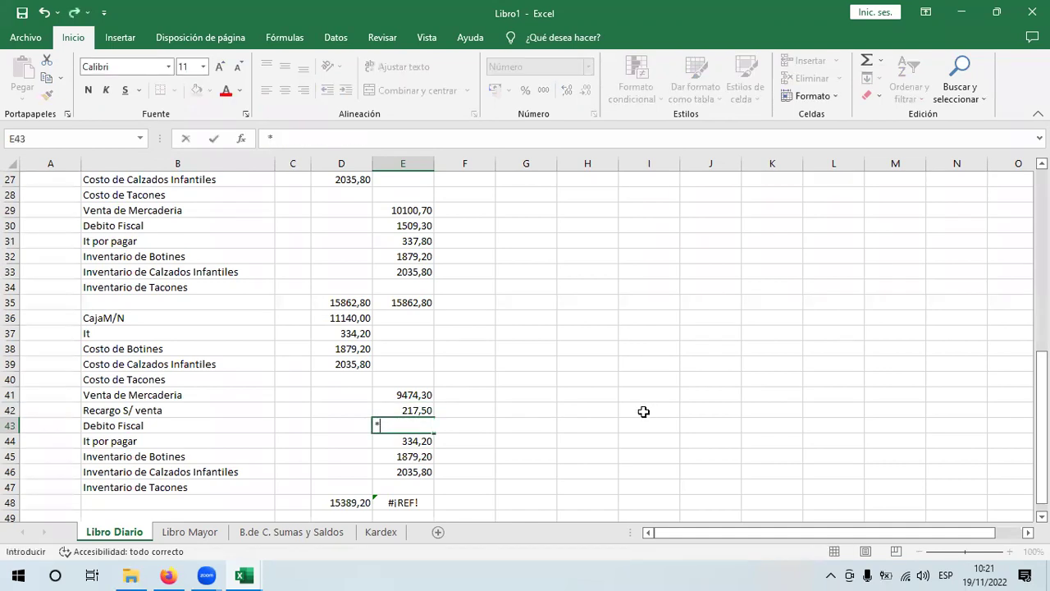
text(()
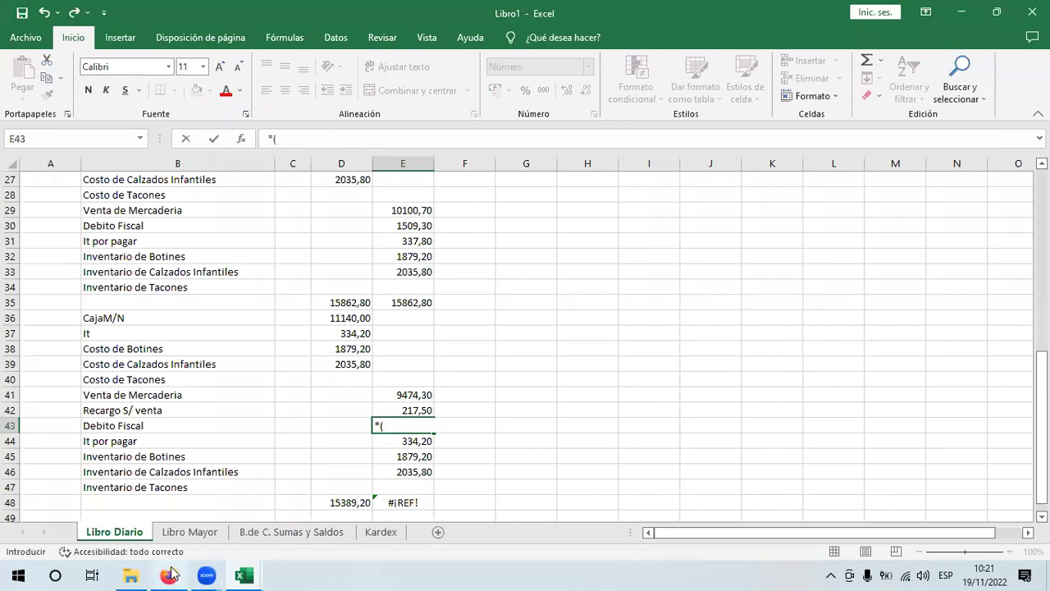
mouse_move(234, 572)
click(354, 319)
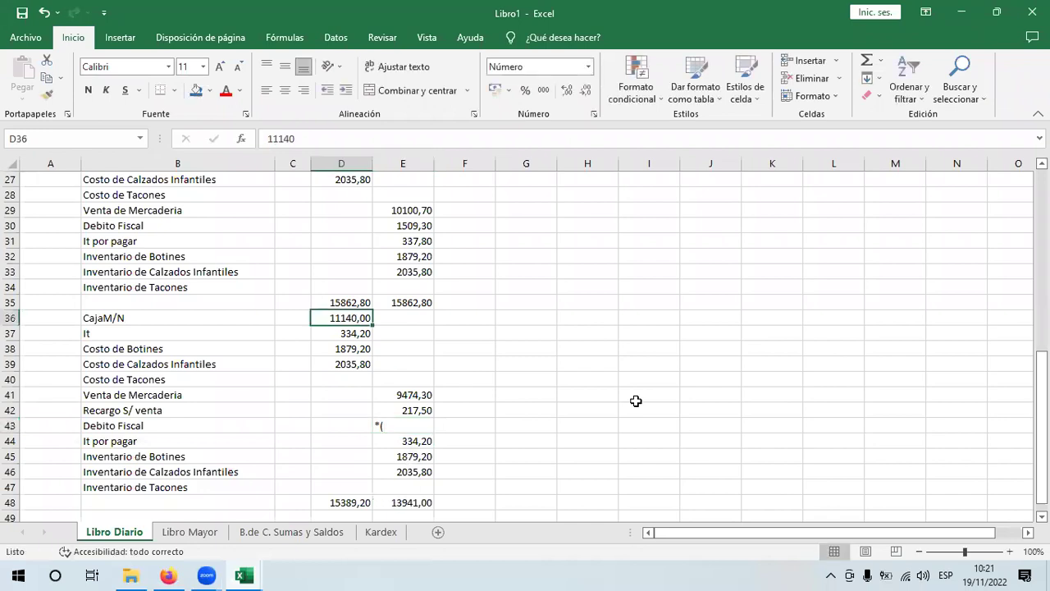
- Calculate the Debito Fiscal amount in E43 with the formula +D36*13%
click(400, 425)
text(+)
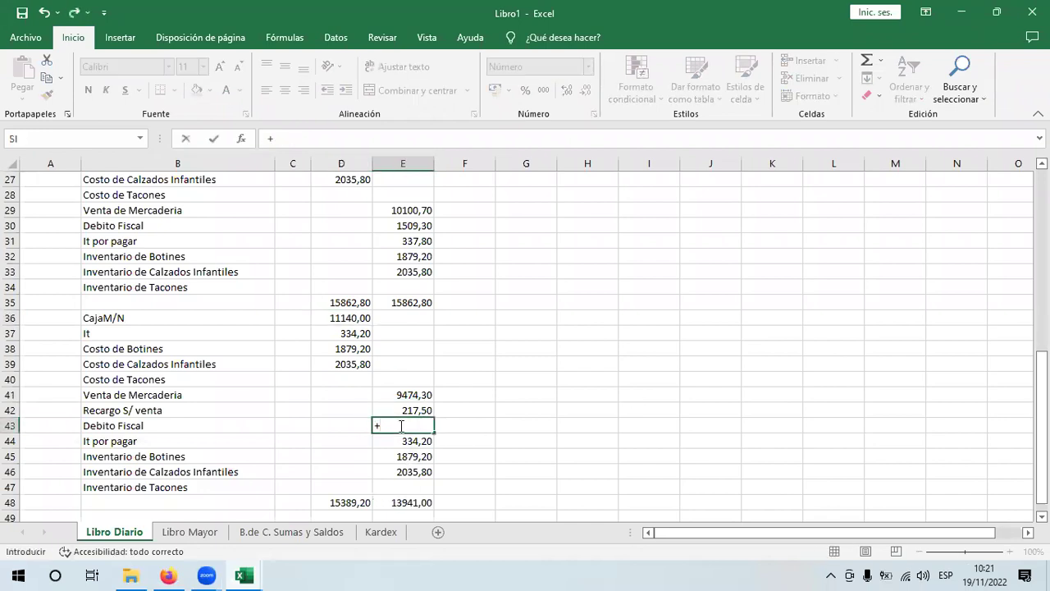
click(356, 319)
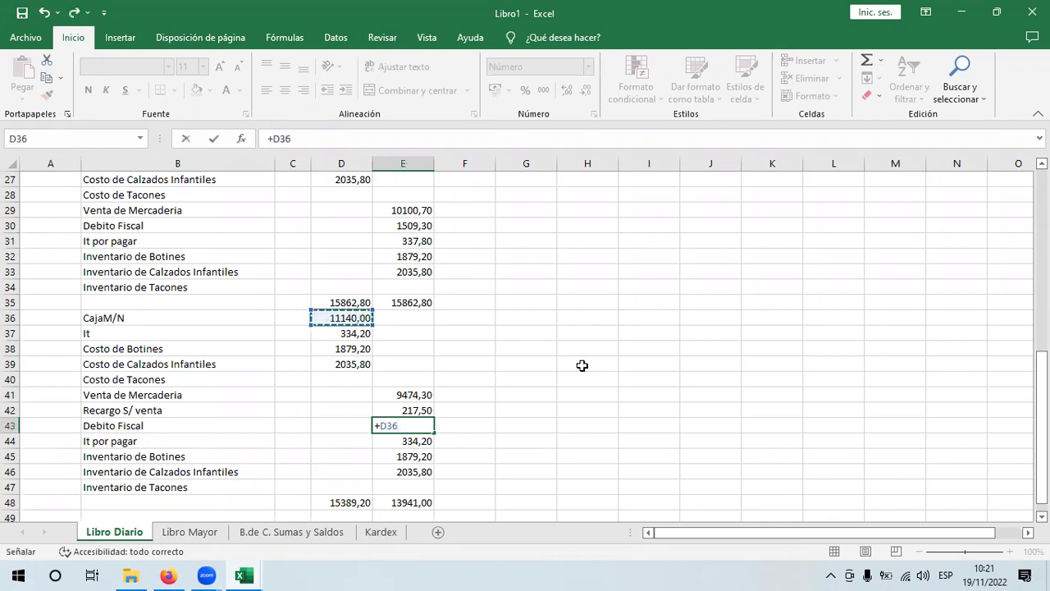
text(*1)
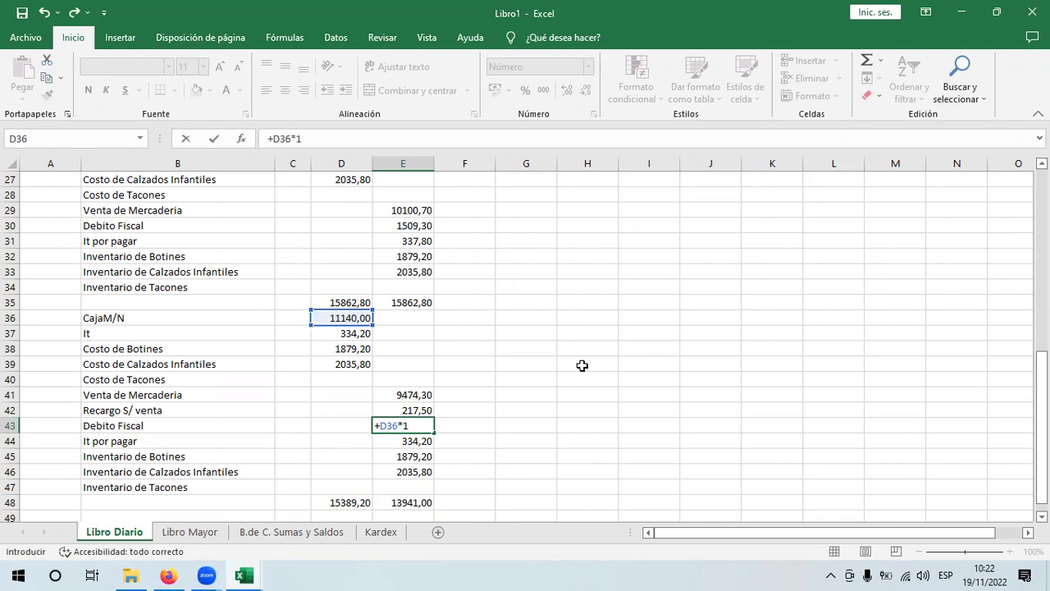
text(3%)
key(Return)
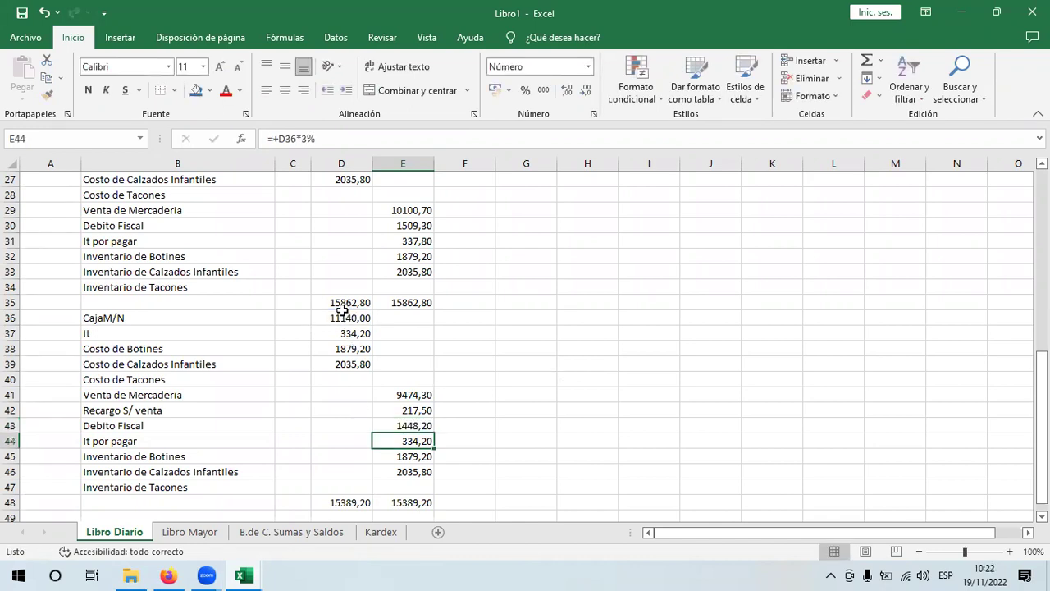
- Sum Venta de Mercaderia, Recargo S/ venta and Debito Fiscal, E41:E43, in F42 for comparison with CajaM/N
click(343, 317)
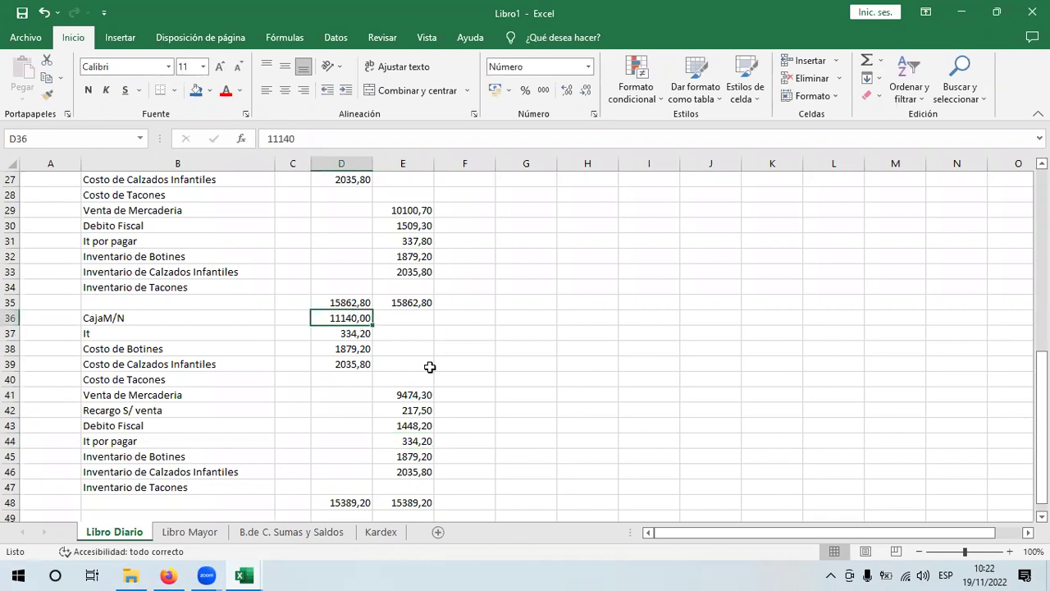
click(468, 411)
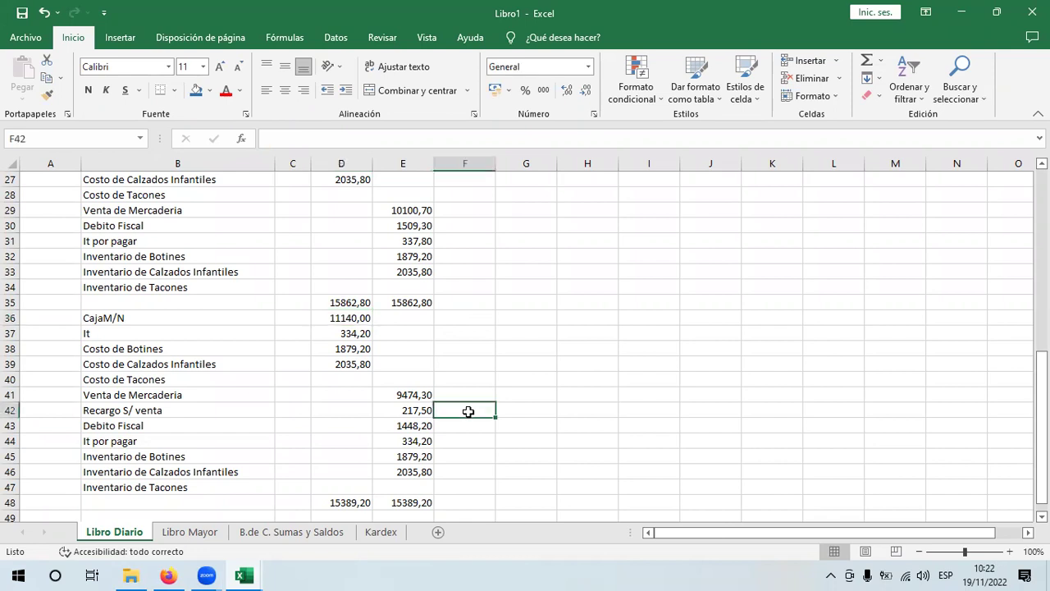
click(868, 60)
drag(396, 392, 399, 425)
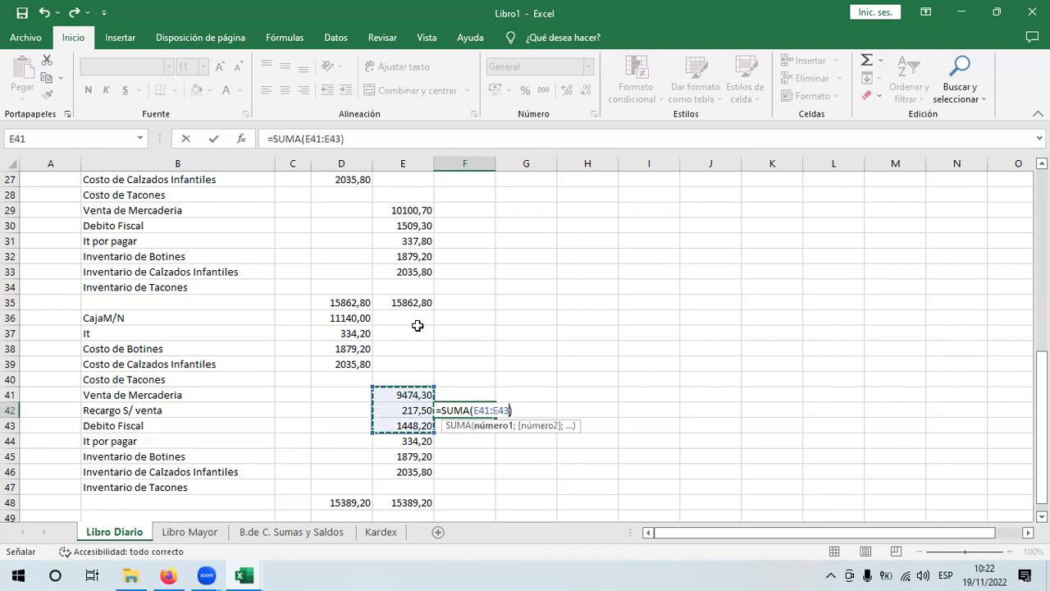
key(Return)
click(463, 412)
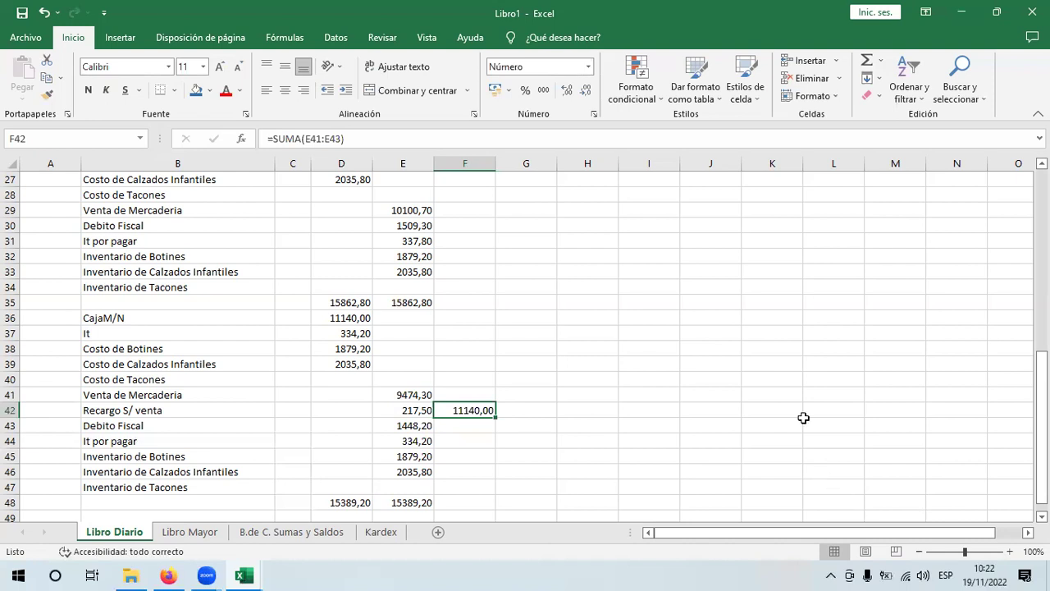
- Inspect the second sale's It formula in D37 and the CajaM/N amount in D36 that it is based on
click(335, 333)
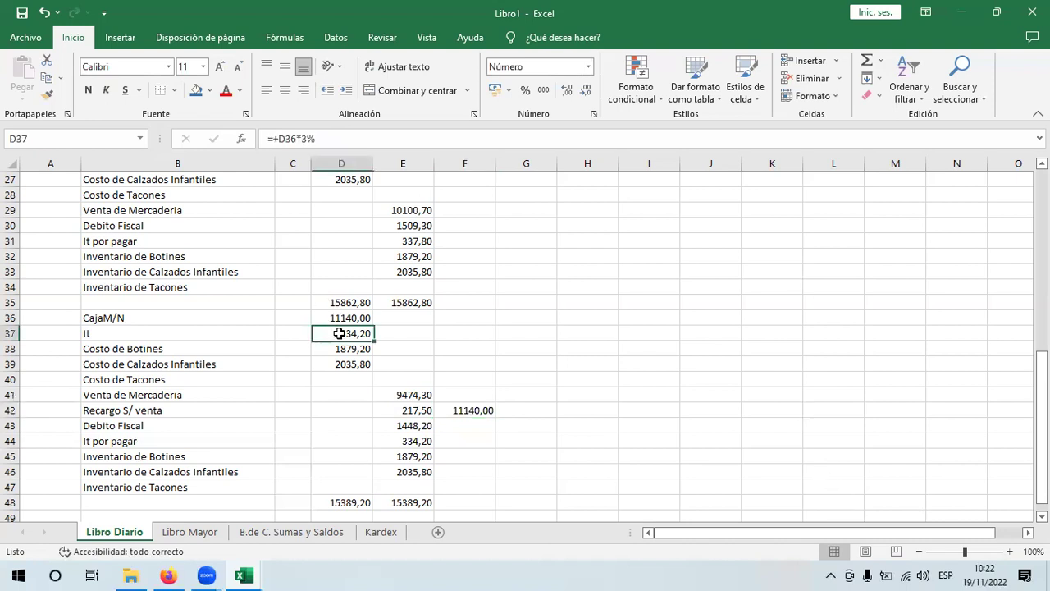
key(F2)
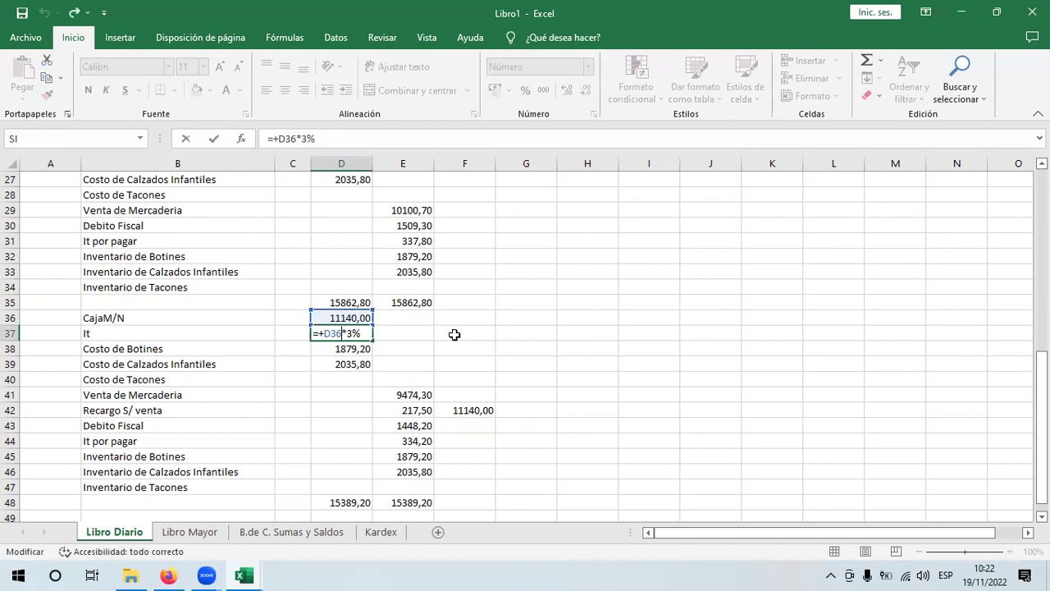
key(Return)
click(343, 317)
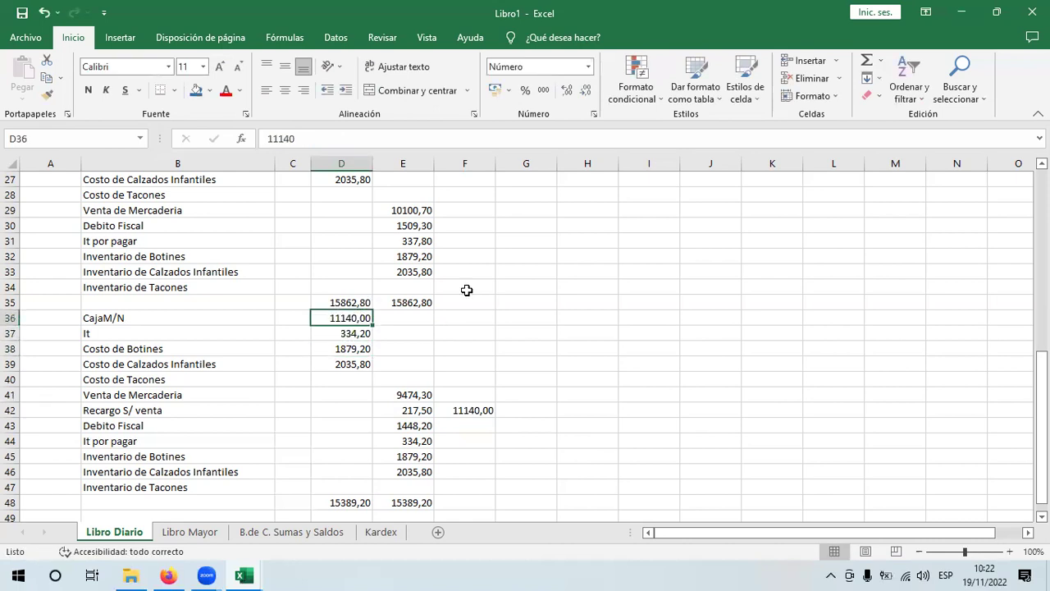
click(343, 333)
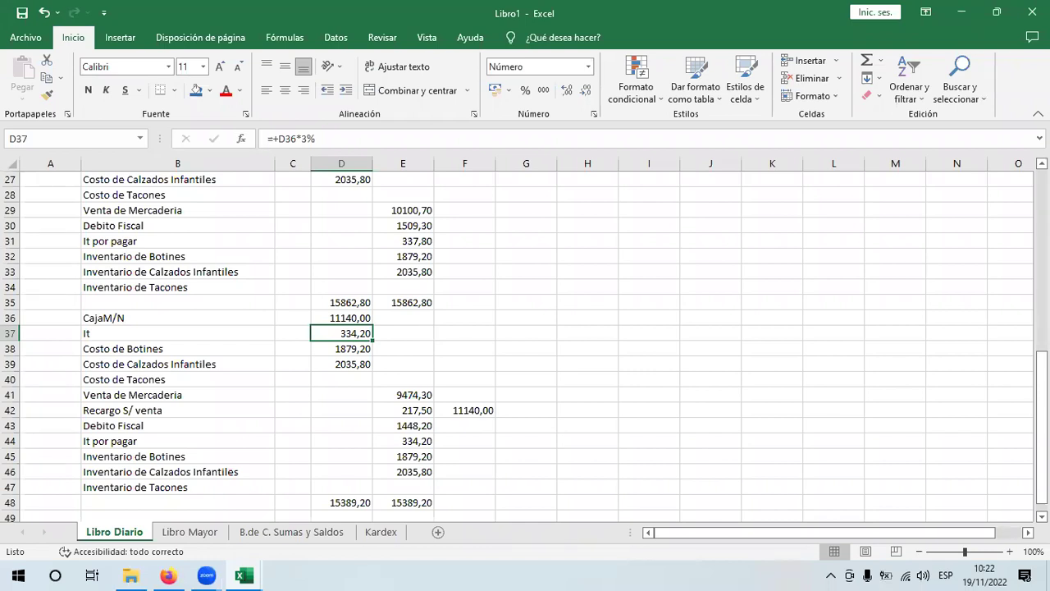
- Check the It formula of the first sale in D25 to see which amount the 3% is applied to
drag(1040, 422, 1040, 385)
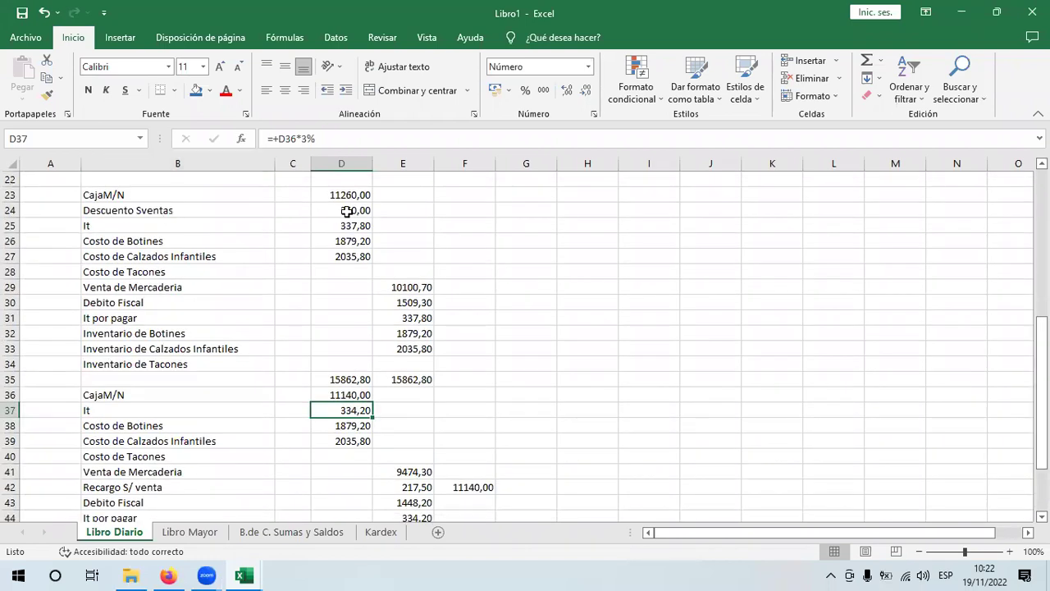
click(347, 209)
click(343, 226)
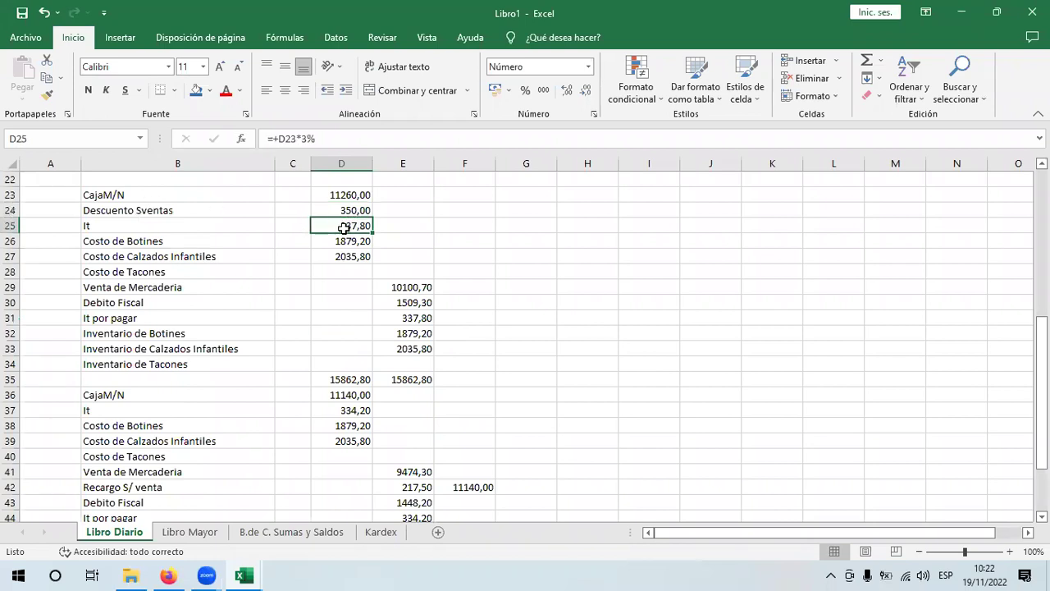
double_click(357, 226)
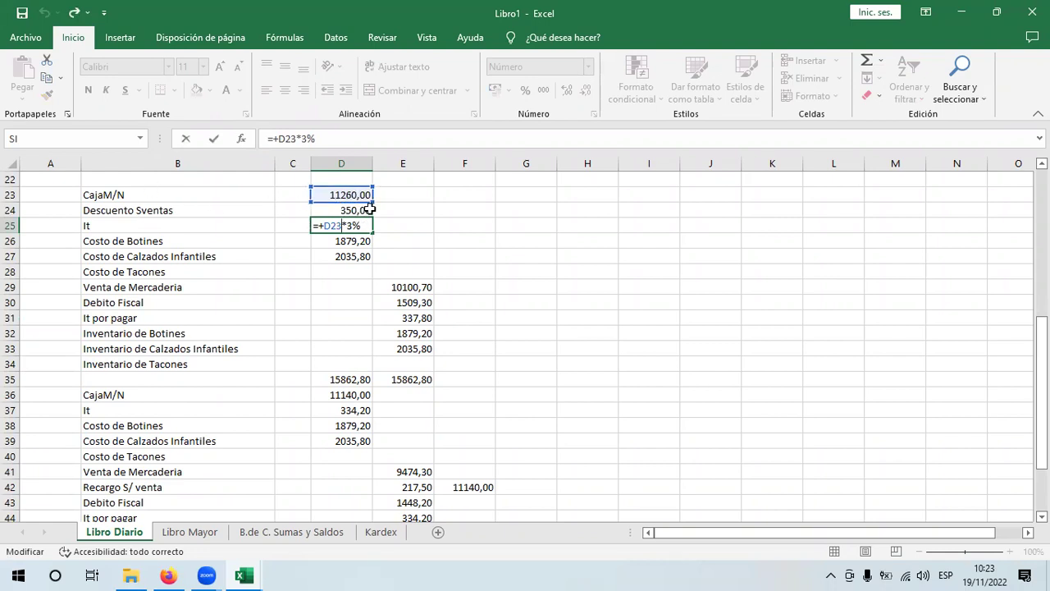
key(Return)
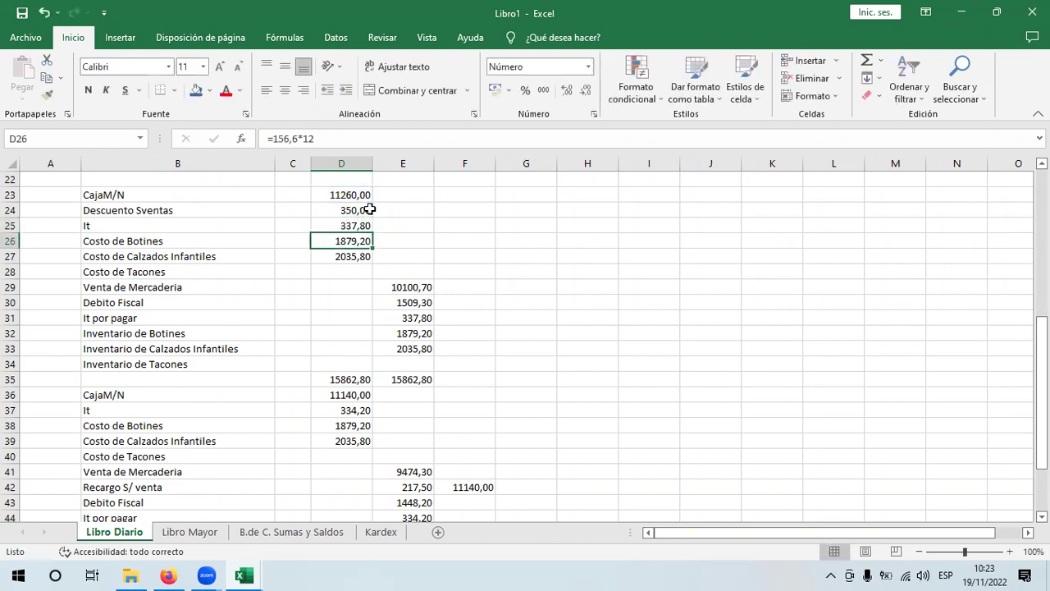
- Recheck the second sale's CajaM/N amount in D36 and which cell its It formula refers to
double_click(353, 393)
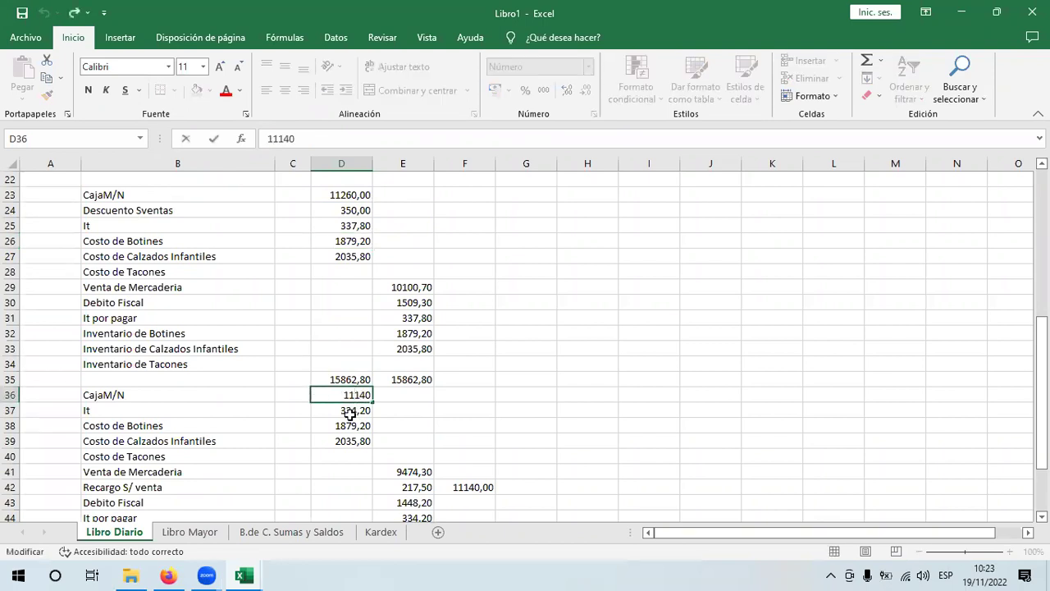
key(Return)
double_click(346, 408)
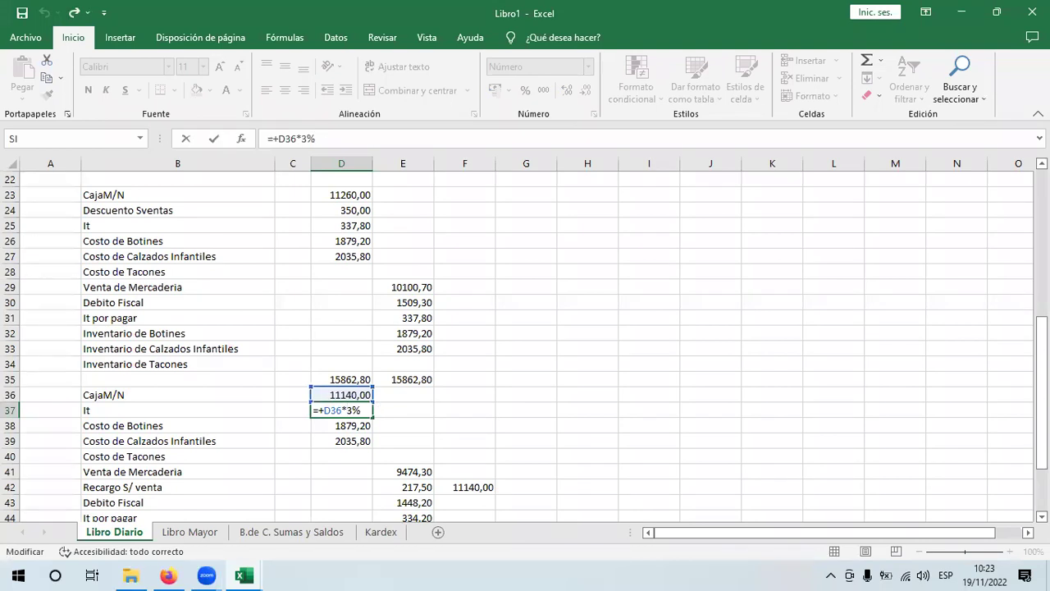
scroll(835, 365, down, 2)
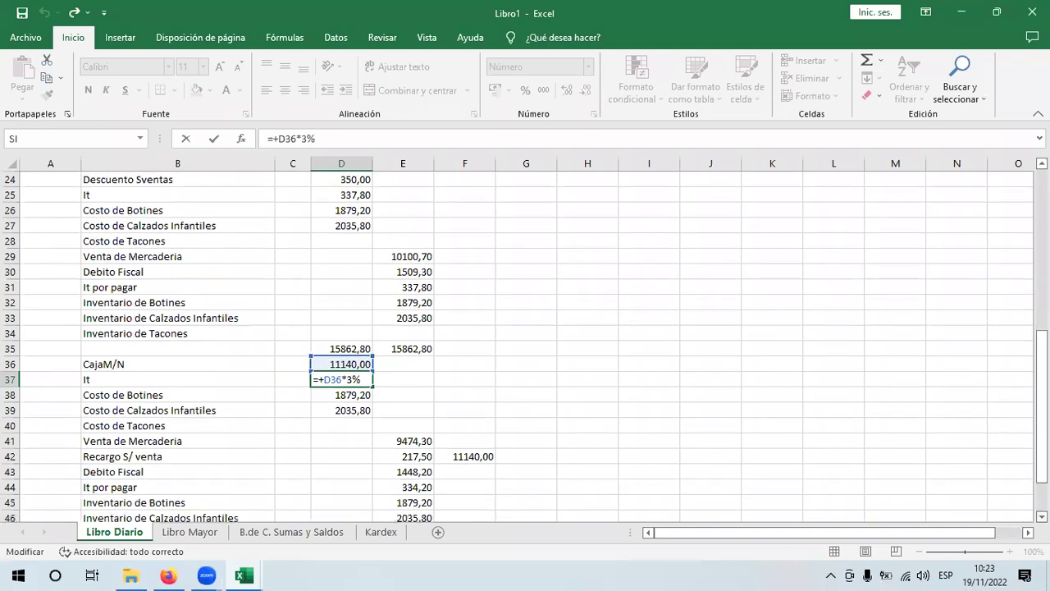
key(Return)
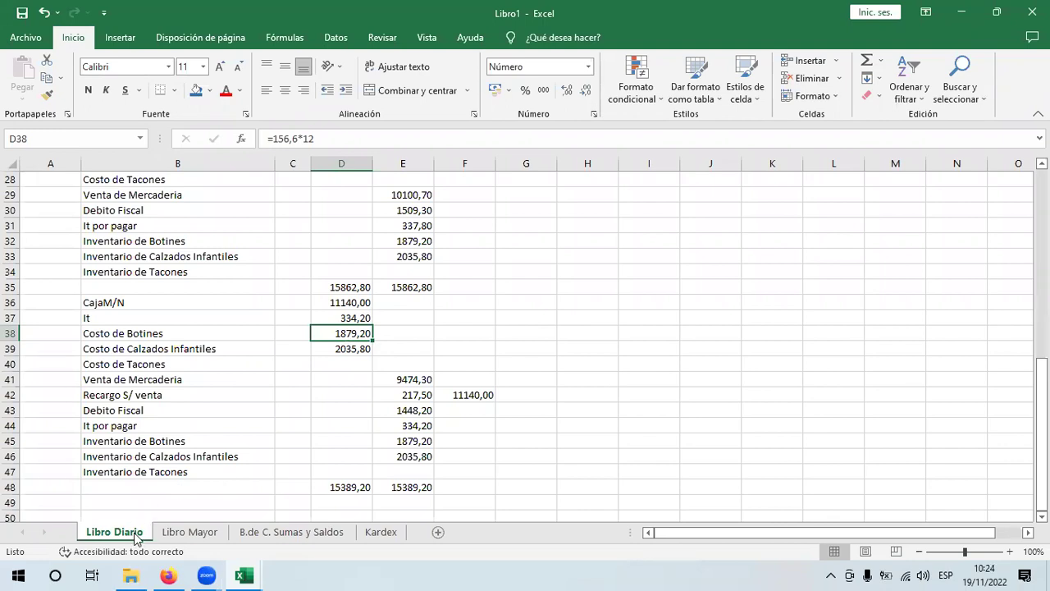
- Look through the Libro Mayor, B.de C. Sumas y Saldos and Kardex sheets, including the BOTINES item
click(188, 534)
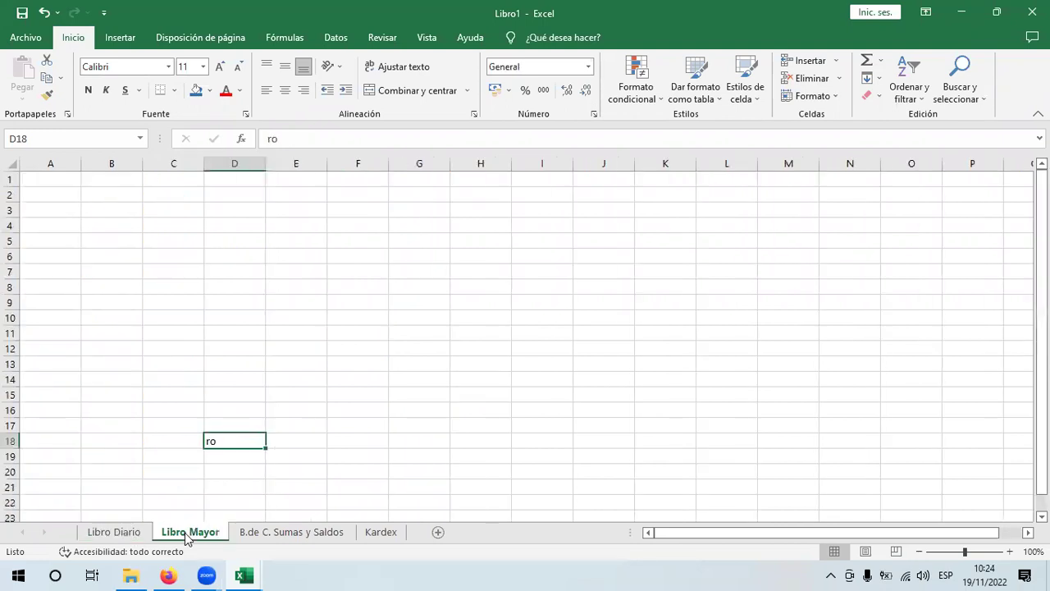
click(264, 535)
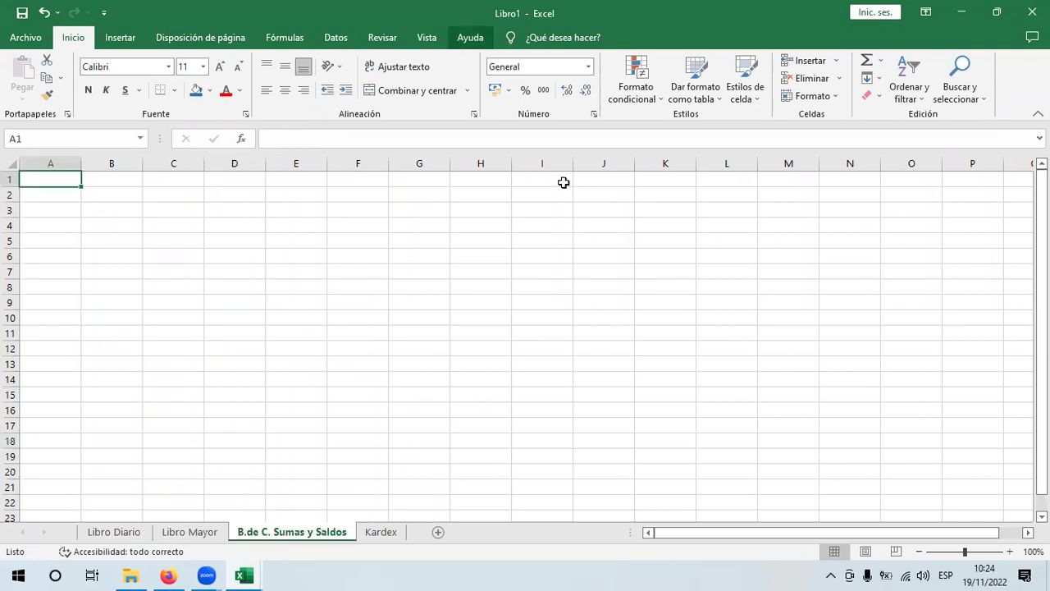
click(382, 533)
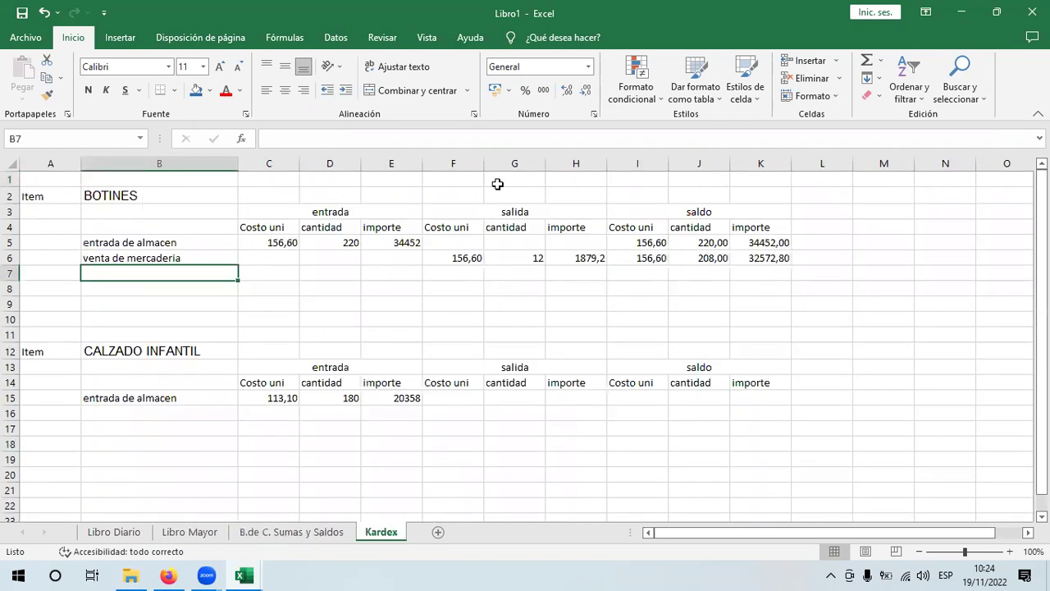
click(124, 188)
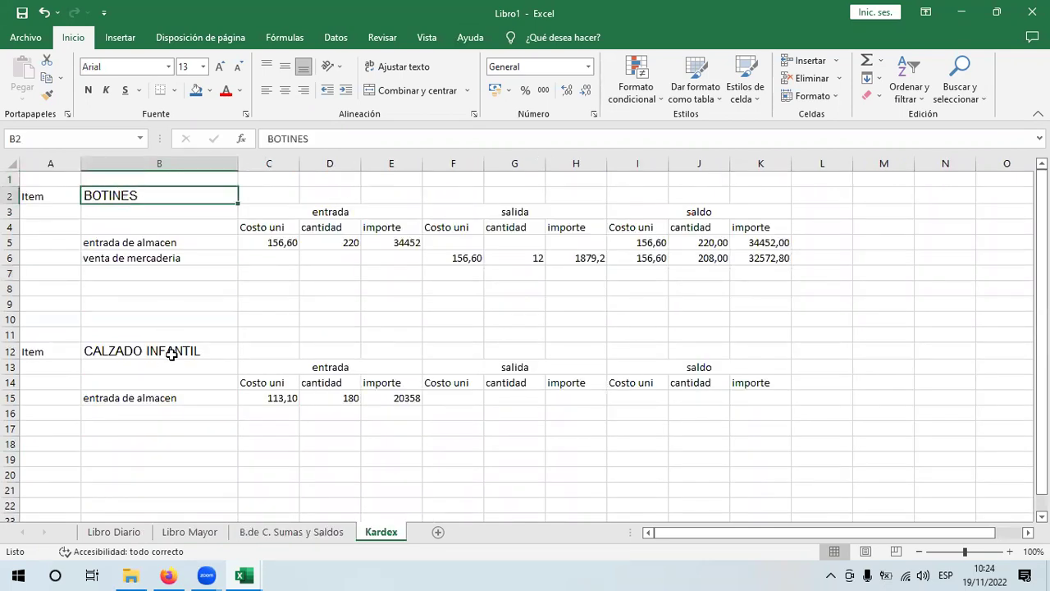
- Switch to Firefox and review the first invoice in FACTURAS PRE-EXAMEN 2da PARTE.pdf
click(168, 574)
scroll(525, 320, up, 10)
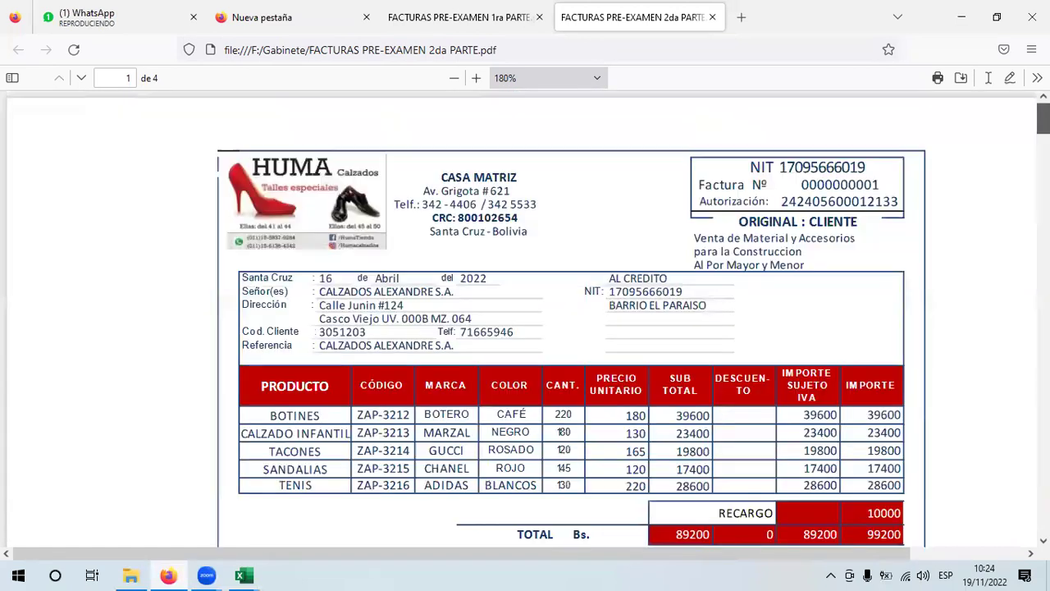
scroll(546, 264, down, 2)
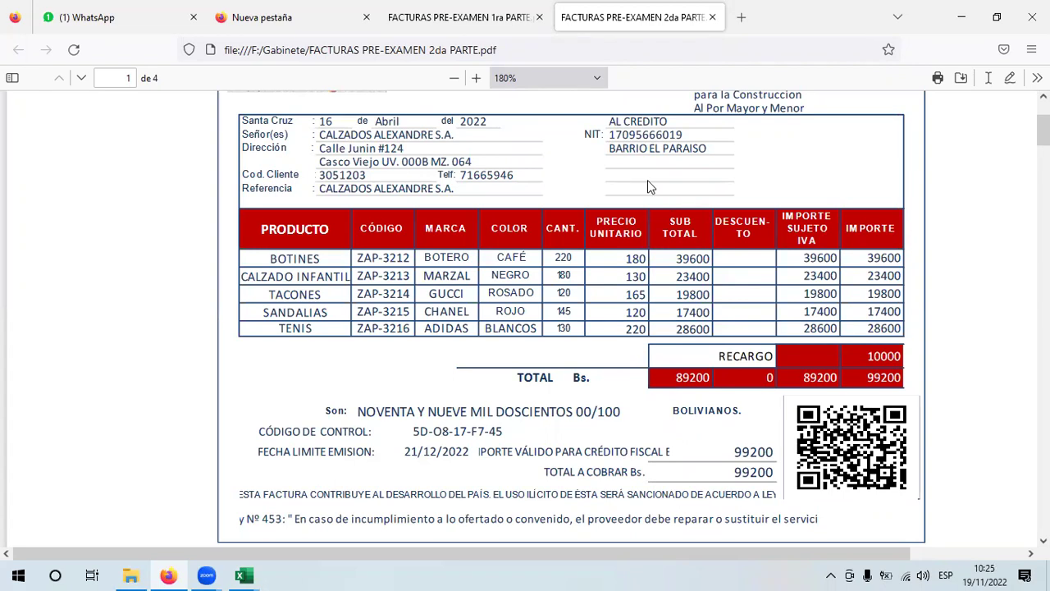
- Find the RECIBO DE ALQUILER in FACTURAS PRE-EXAMEN 1ra PARTE.pdf and check its issue date and rental period
click(443, 20)
drag(1043, 530, 1043, 431)
scroll(600, 422, up, 10)
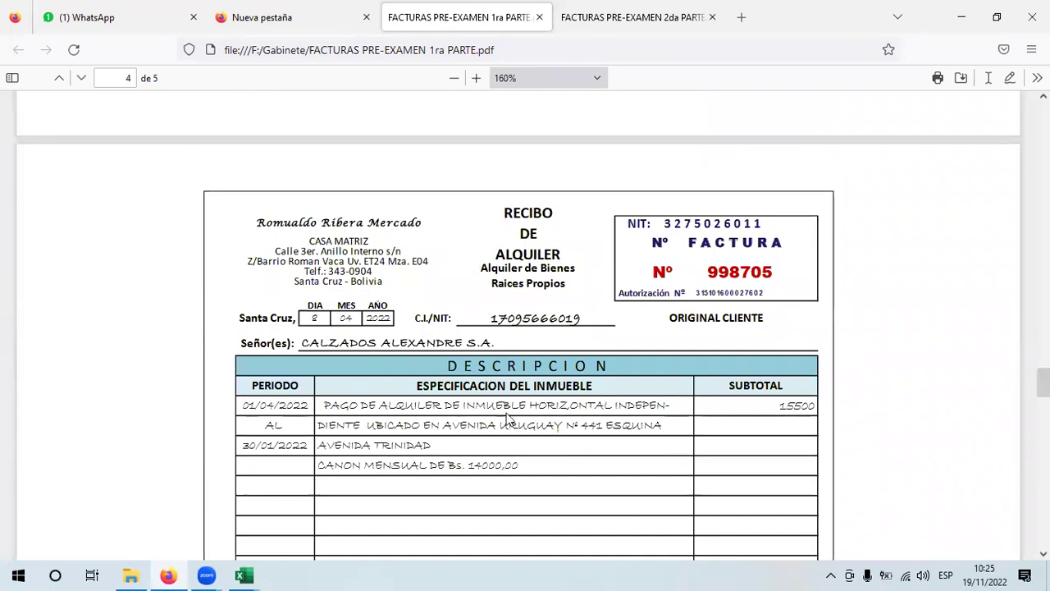
double_click(345, 318)
drag(302, 448, 332, 453)
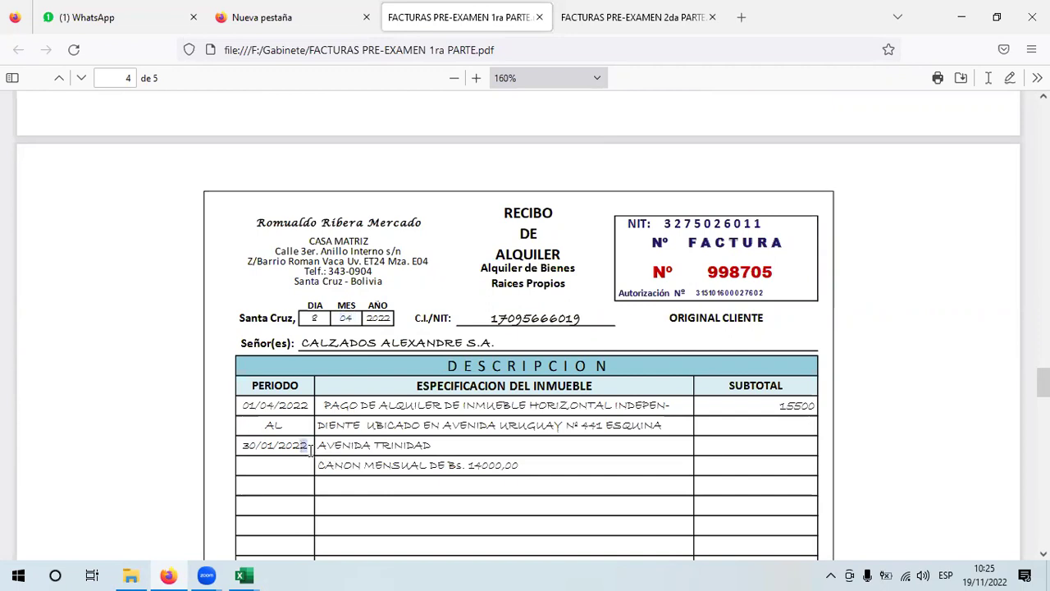
click(305, 445)
- Examine the rental receipt's subtotal and compare it with the monthly canon in the description
double_click(784, 403)
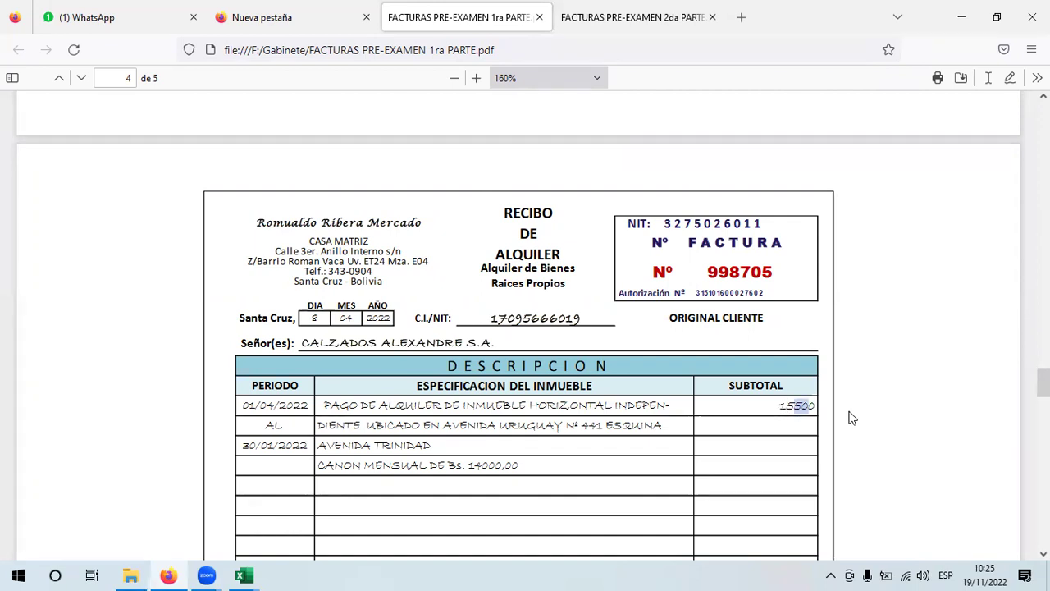
triple_click(784, 406)
click(780, 410)
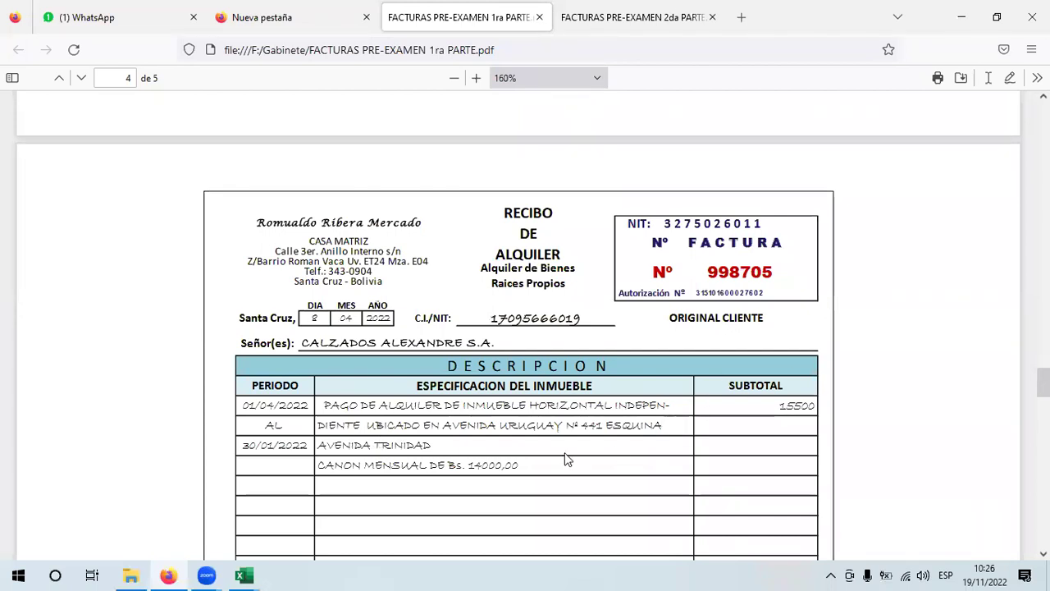
drag(530, 469, 385, 475)
click(361, 480)
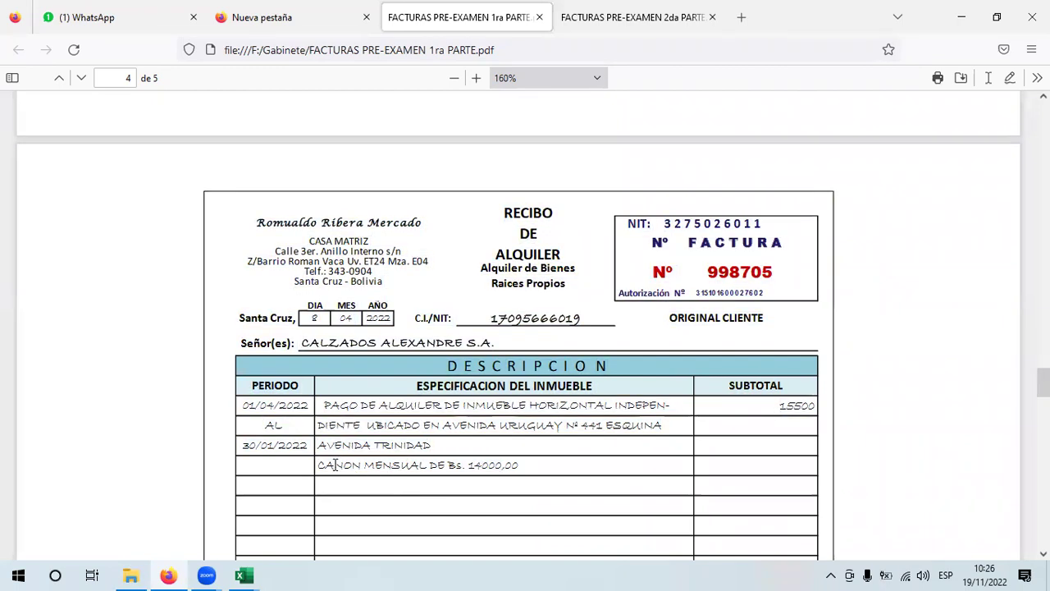
drag(326, 464, 552, 476)
click(330, 468)
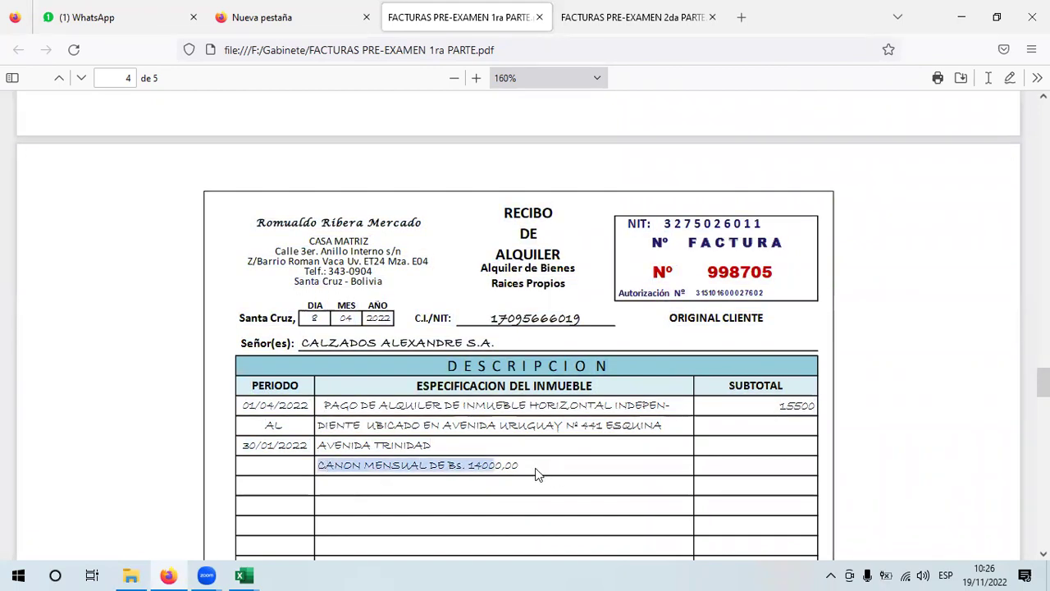
click(535, 474)
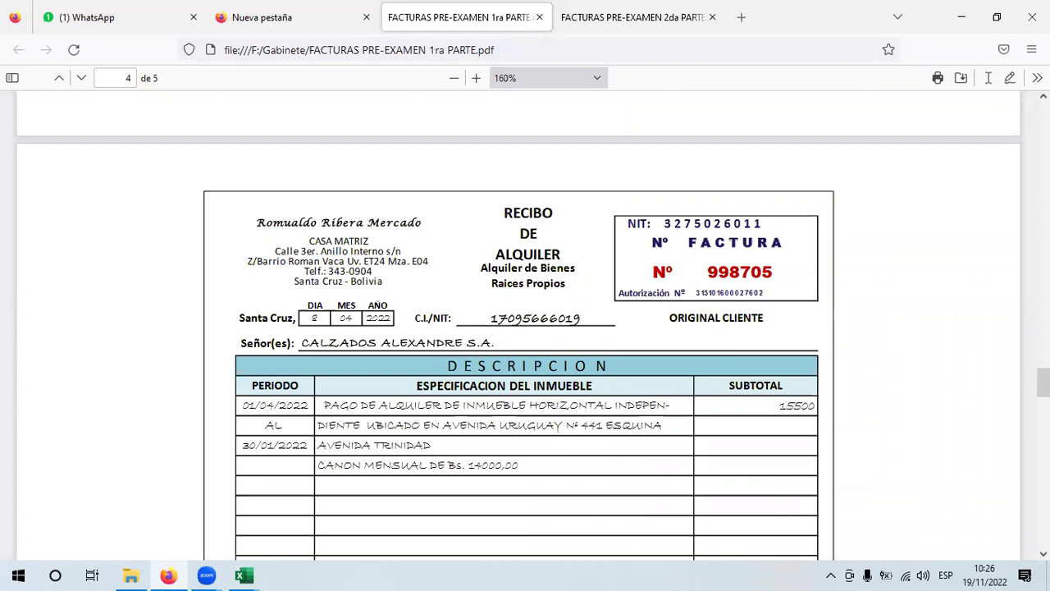
- Review the rental receipt down to its total, checking the issue date against the period's end date
scroll(525, 328, down, 3)
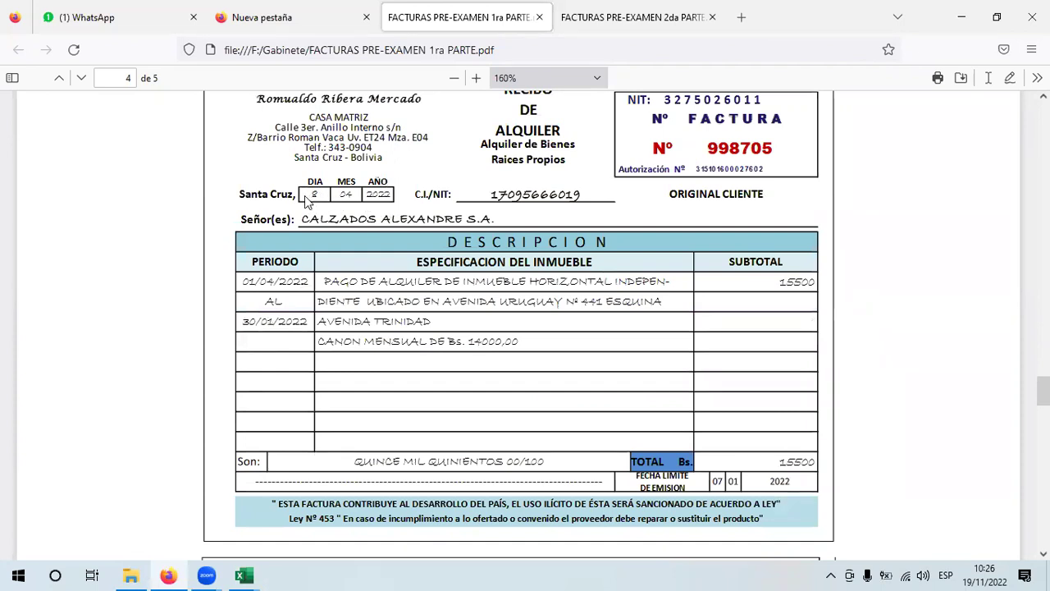
drag(386, 185, 340, 279)
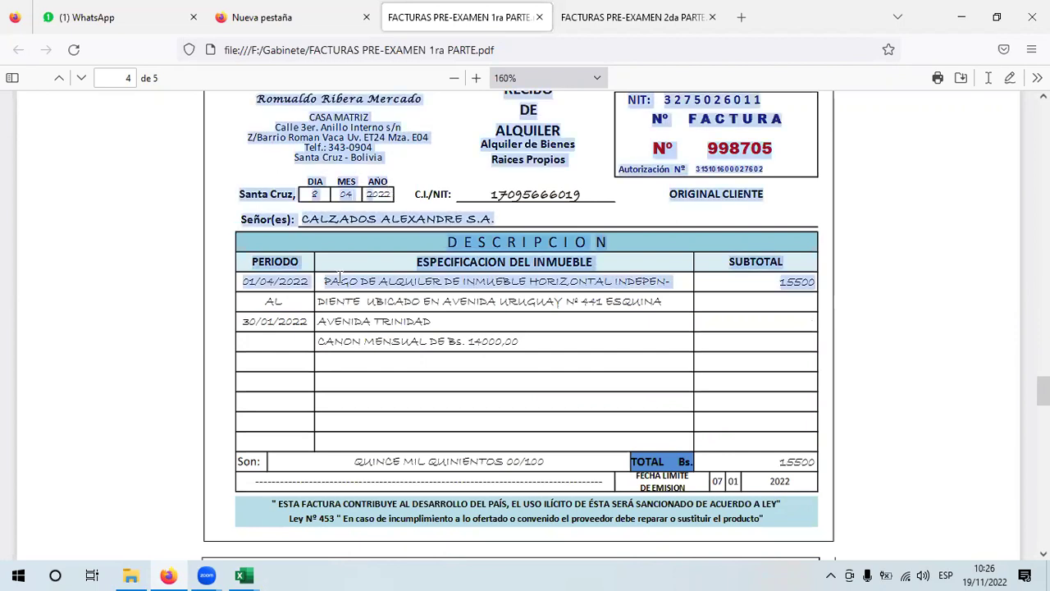
click(300, 324)
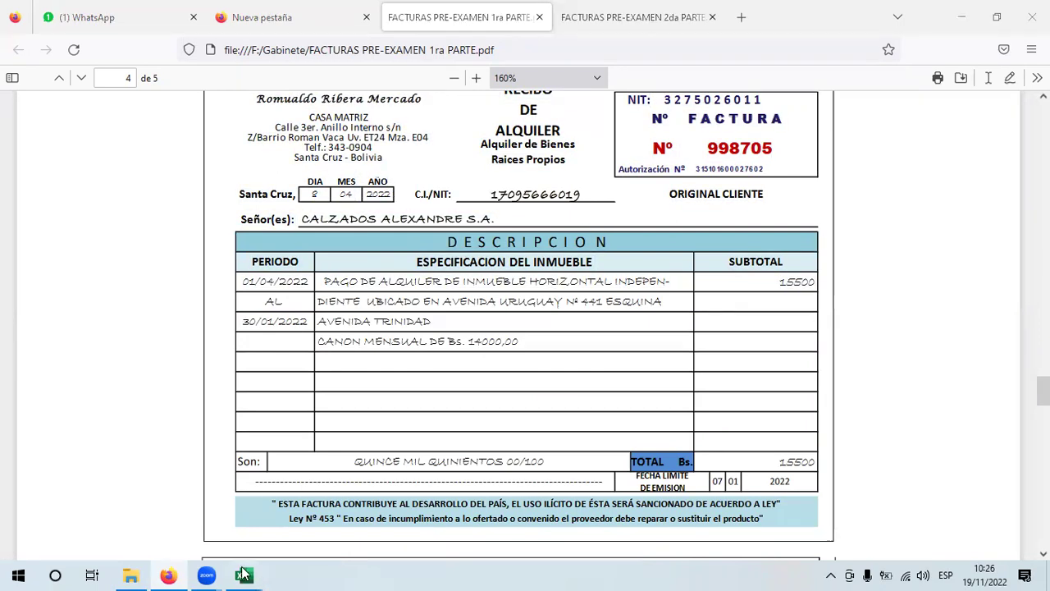
- Switch to Excel, return to the Libro Diario sheet and select B49, the first empty account row below the second sale
mouse_move(238, 575)
click(280, 503)
click(103, 530)
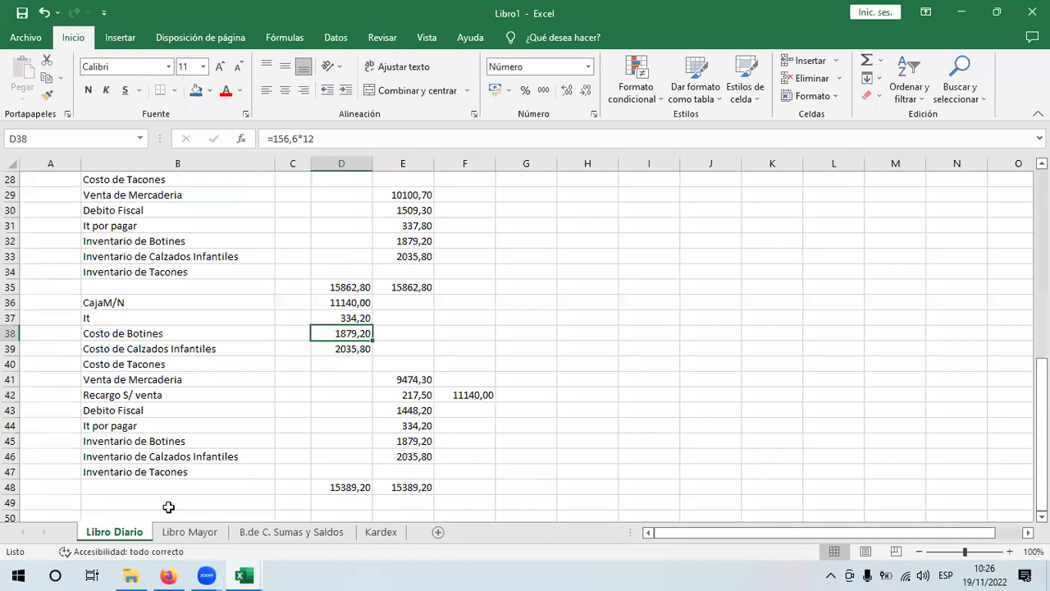
click(169, 499)
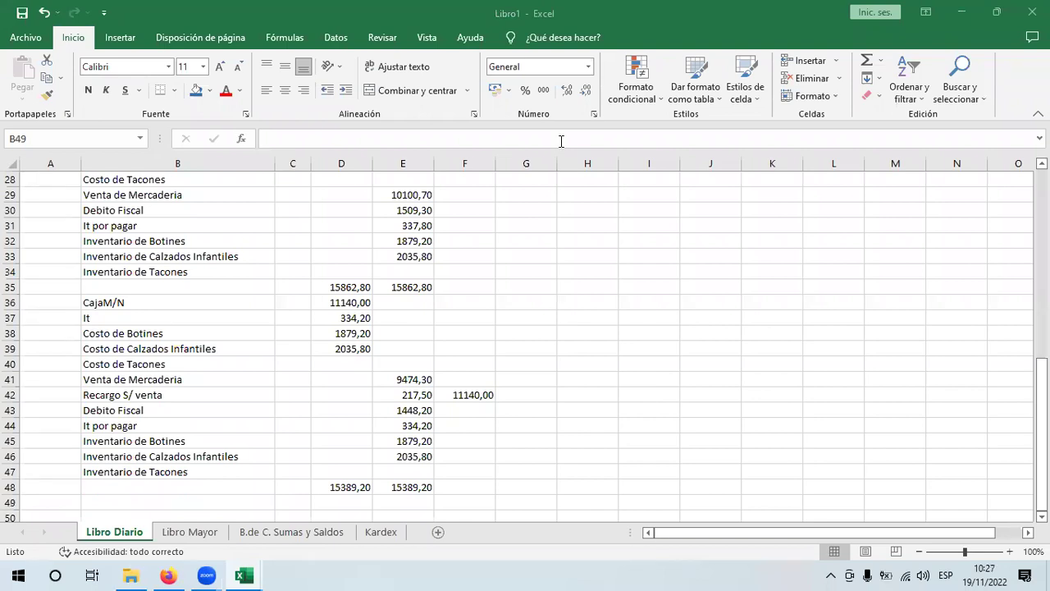
- Return to the rental receipt in Firefox and recheck the period's end date and the monthly canon line
click(168, 575)
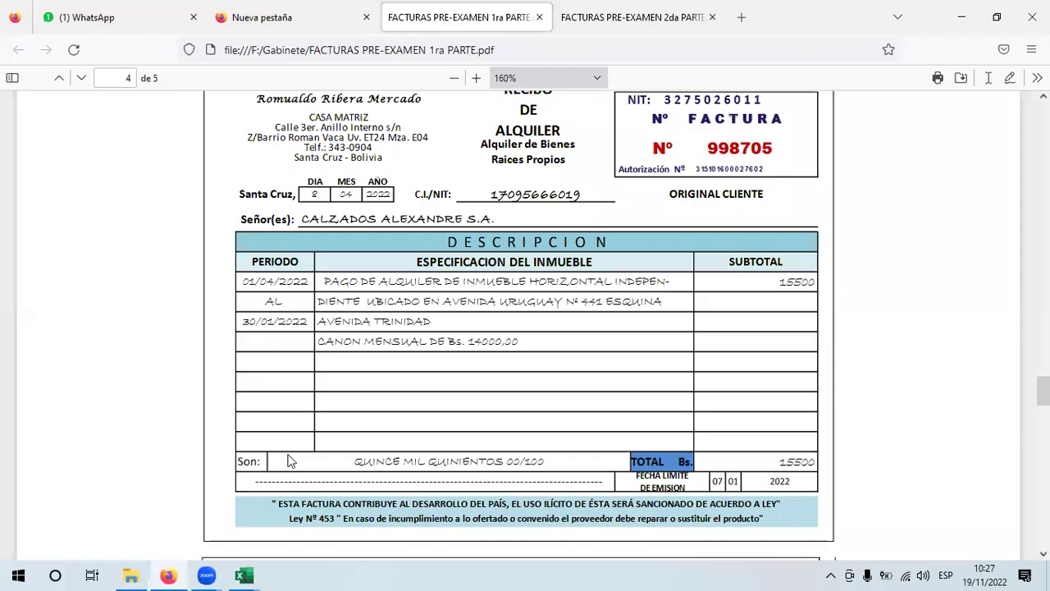
drag(299, 321, 310, 321)
click(303, 324)
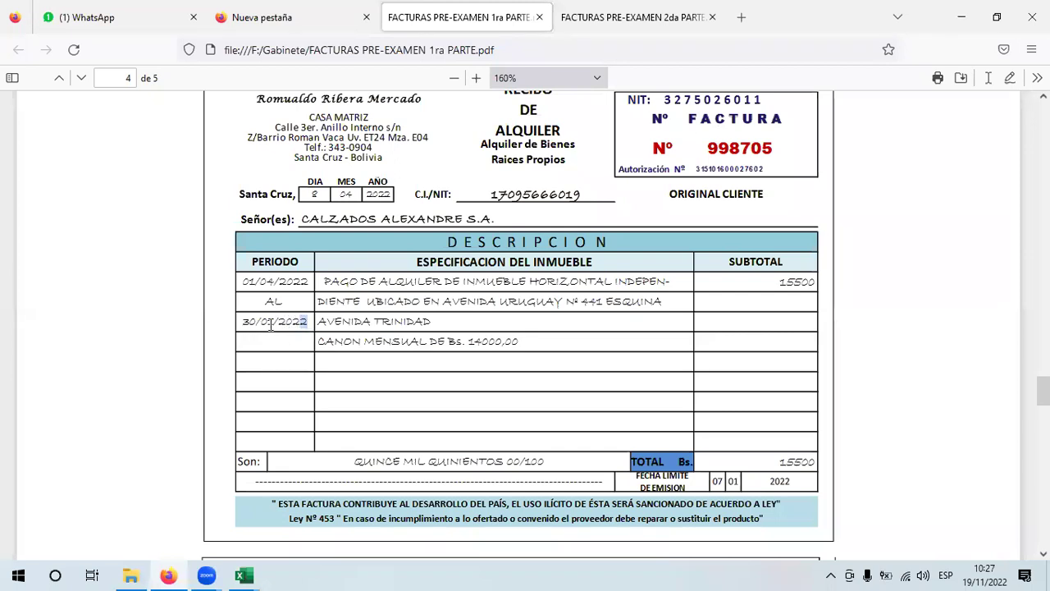
key(ctrl+a)
click(373, 354)
drag(324, 341, 548, 346)
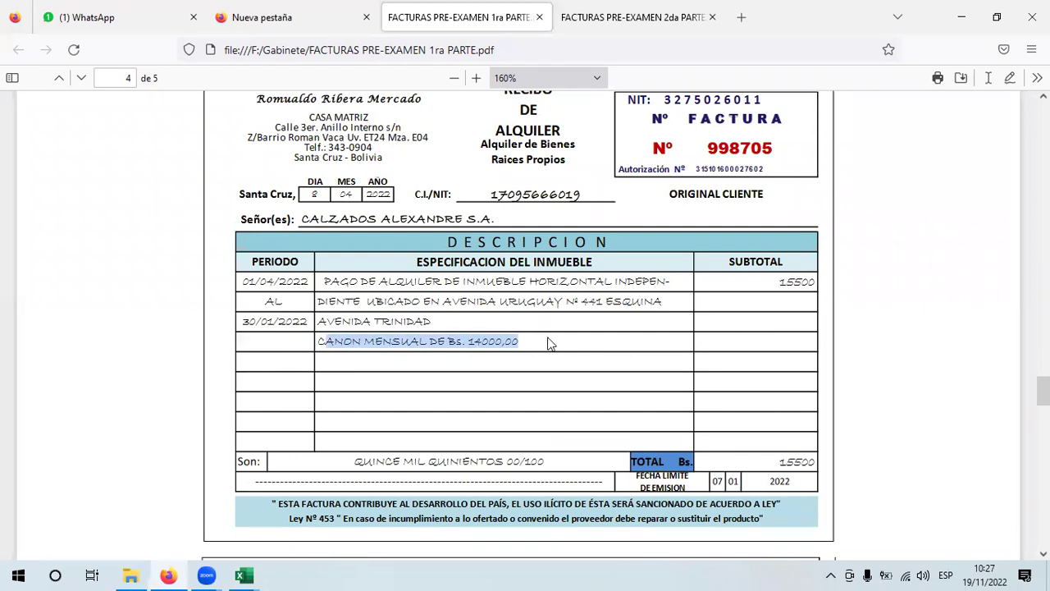
click(566, 193)
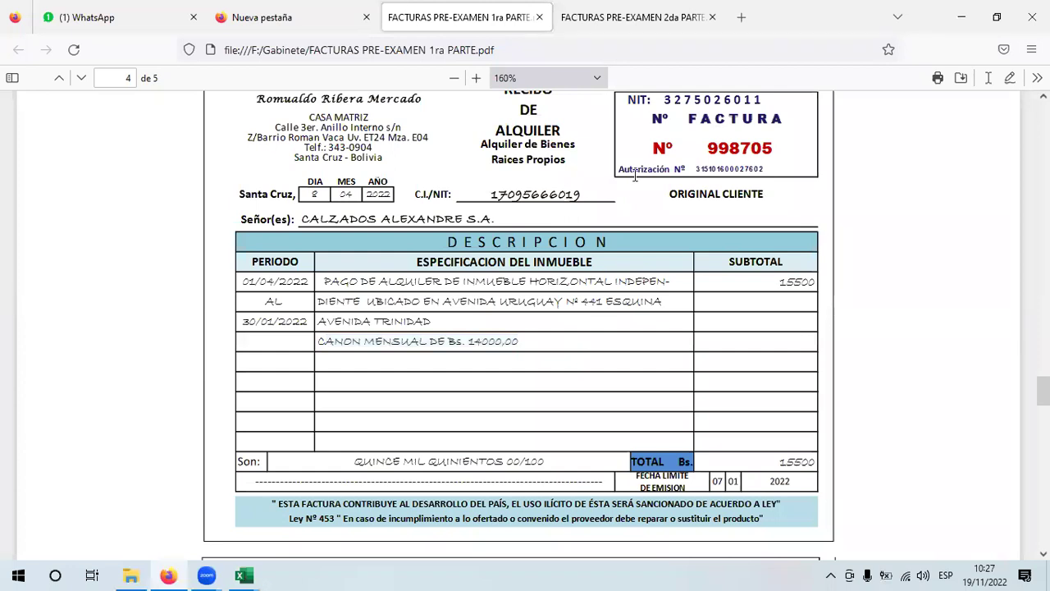